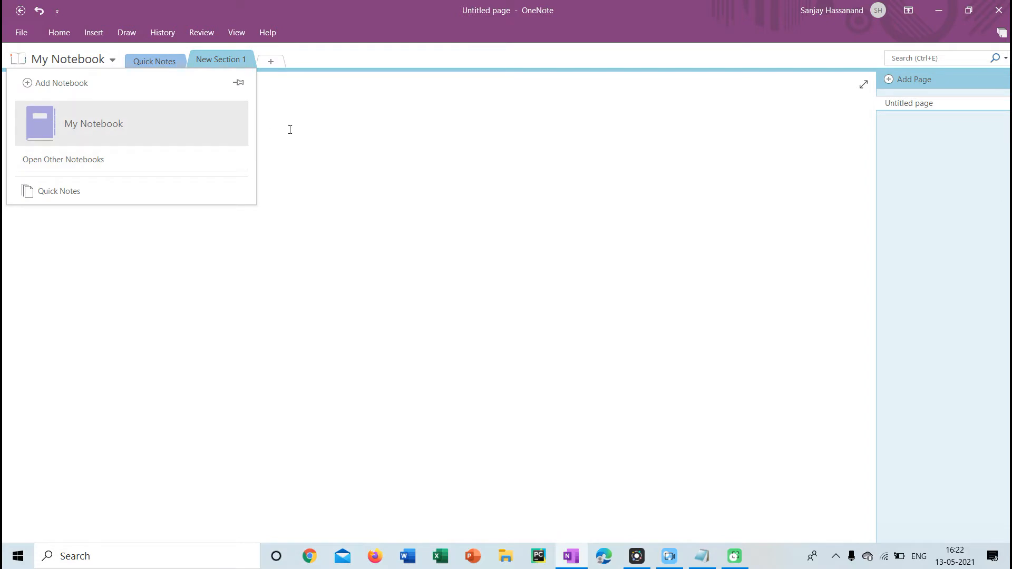
Step: Create a new notebook named "One Note Notebook 1" on OneDrive - Personal and decline sharing it for now
{"action": "left_click", "coordinate": [96, 62]}
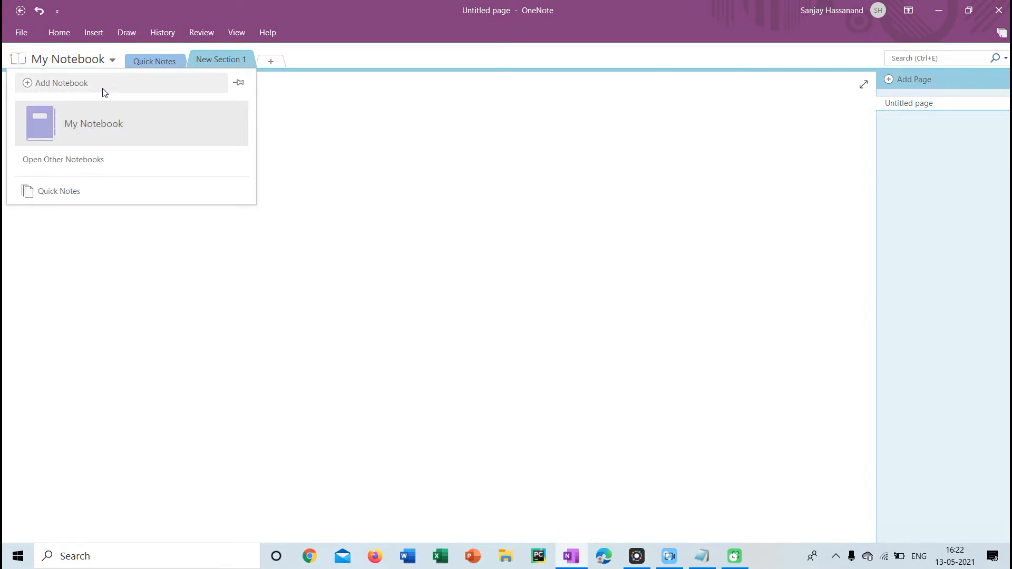
{"action": "left_click", "coordinate": [107, 89]}
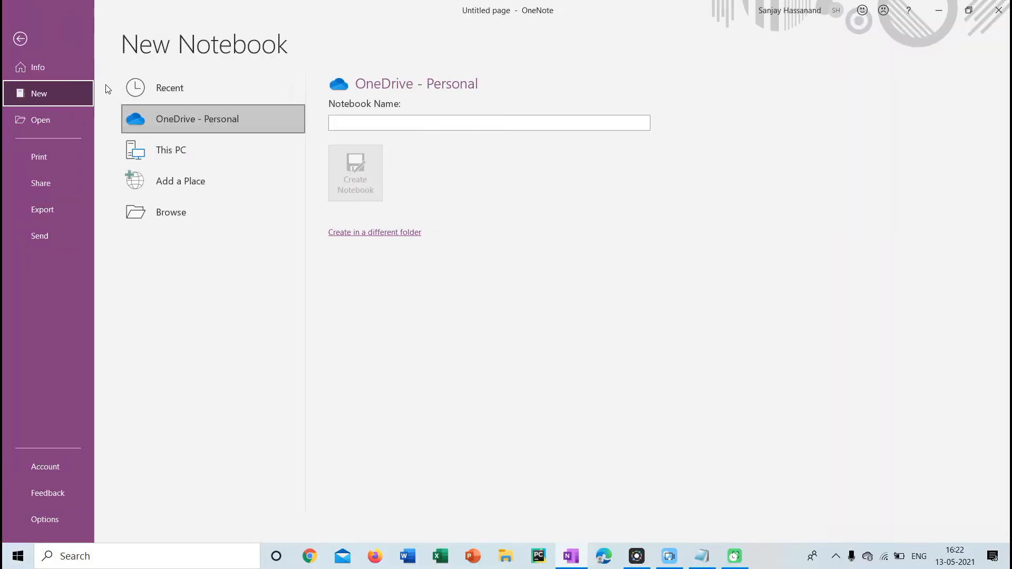
{"action": "left_click", "coordinate": [351, 123]}
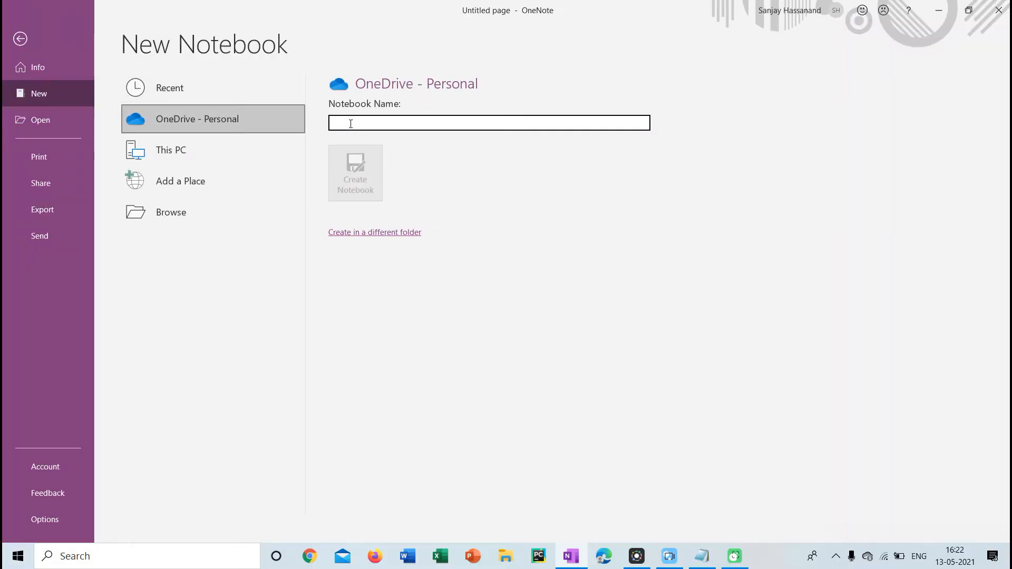
{"action": "type", "text": "O"}
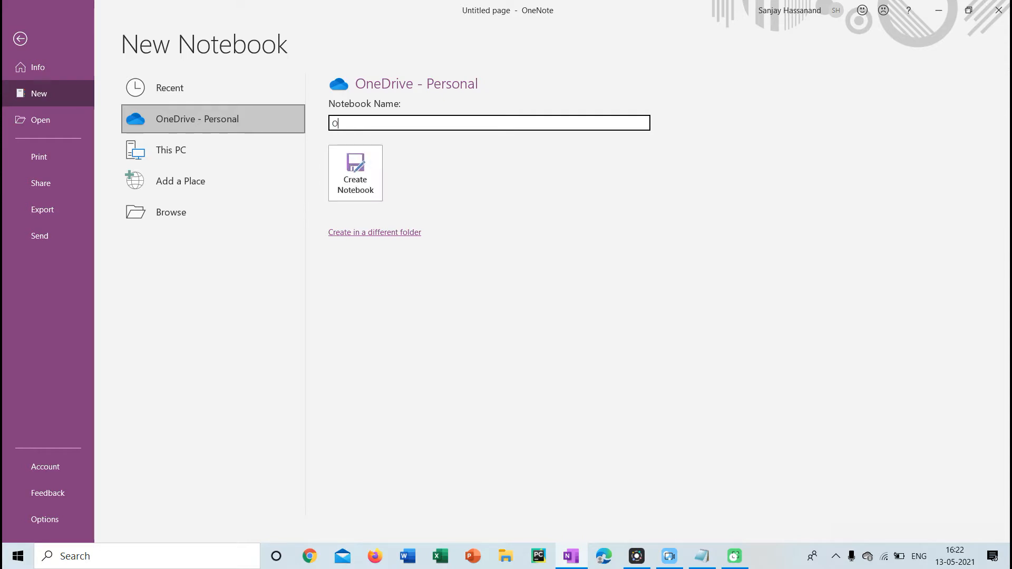
{"action": "type", "text": "ne Note "}
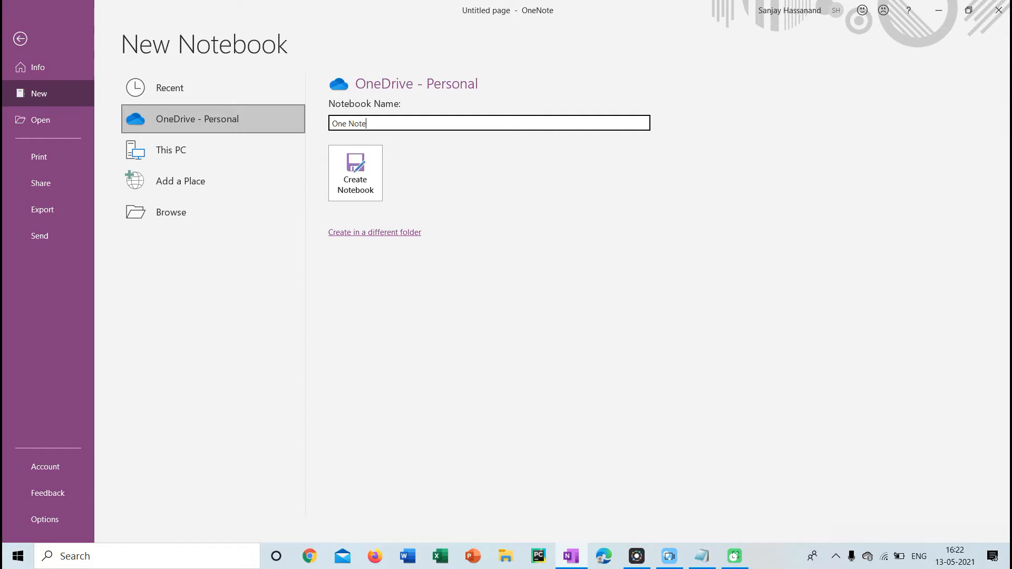
{"action": "type", "text": "Notebook 1"}
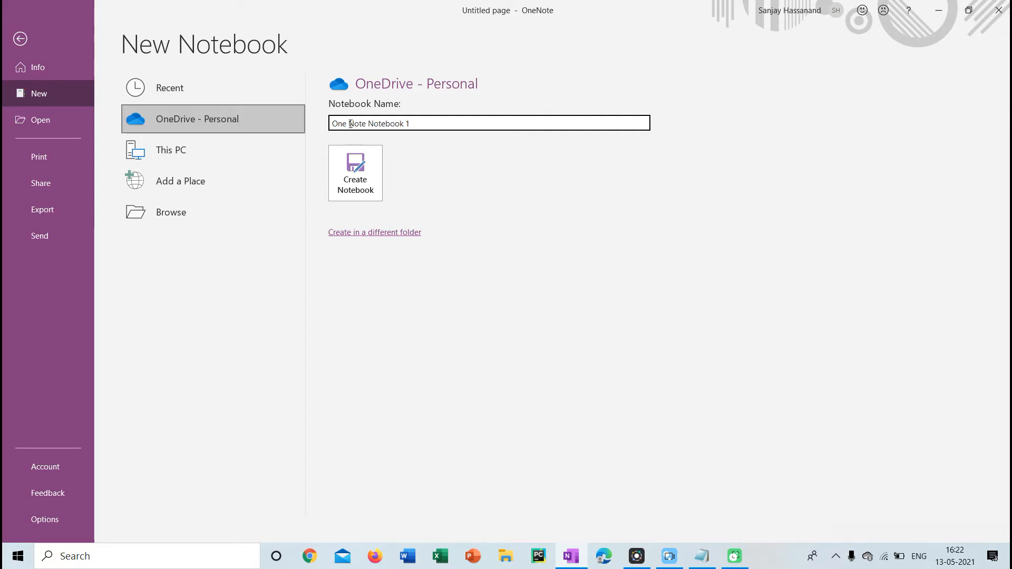
{"action": "triple_click", "coordinate": [351, 124]}
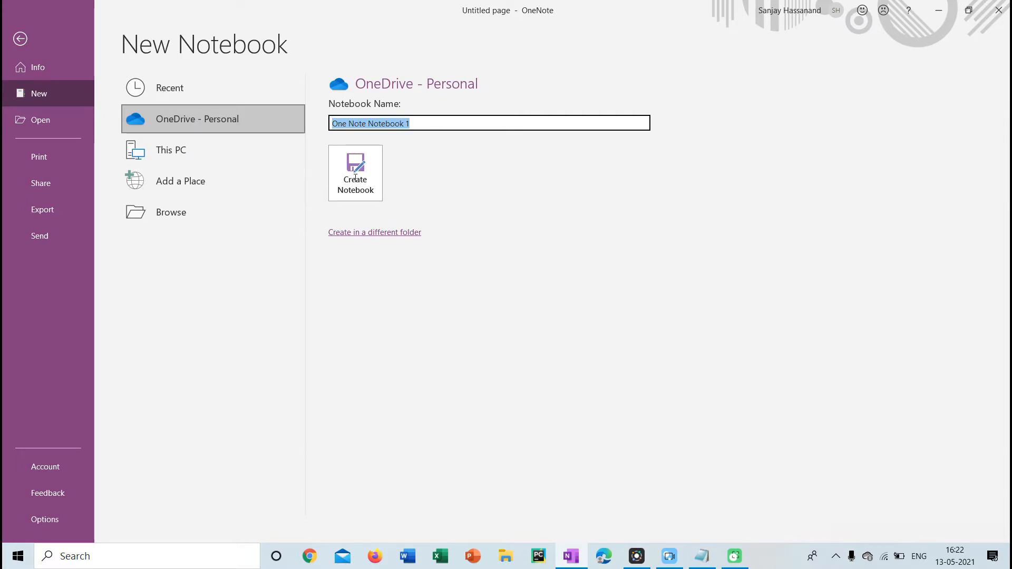
{"action": "key", "text": "Return"}
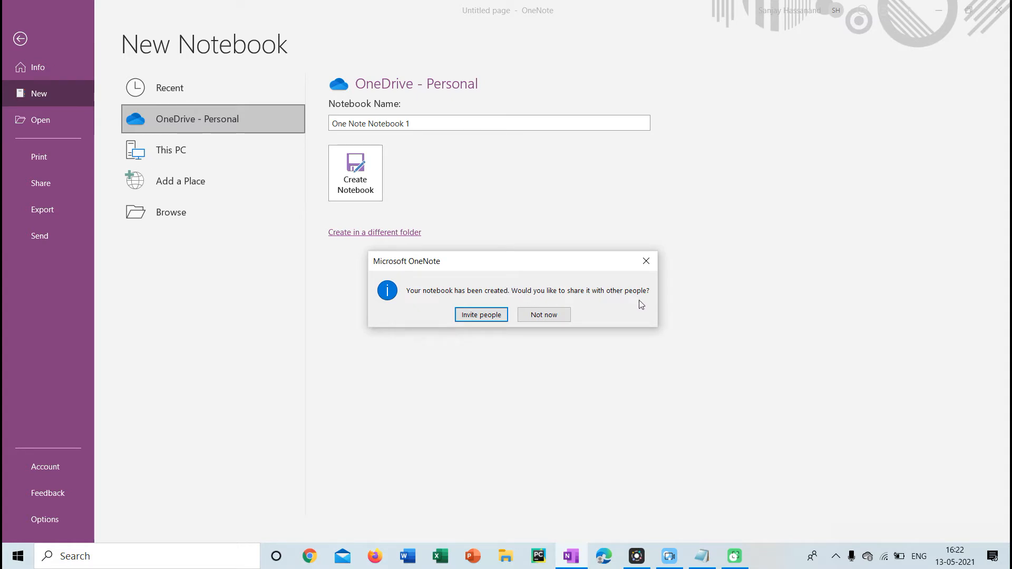
{"action": "left_click", "coordinate": [539, 323]}
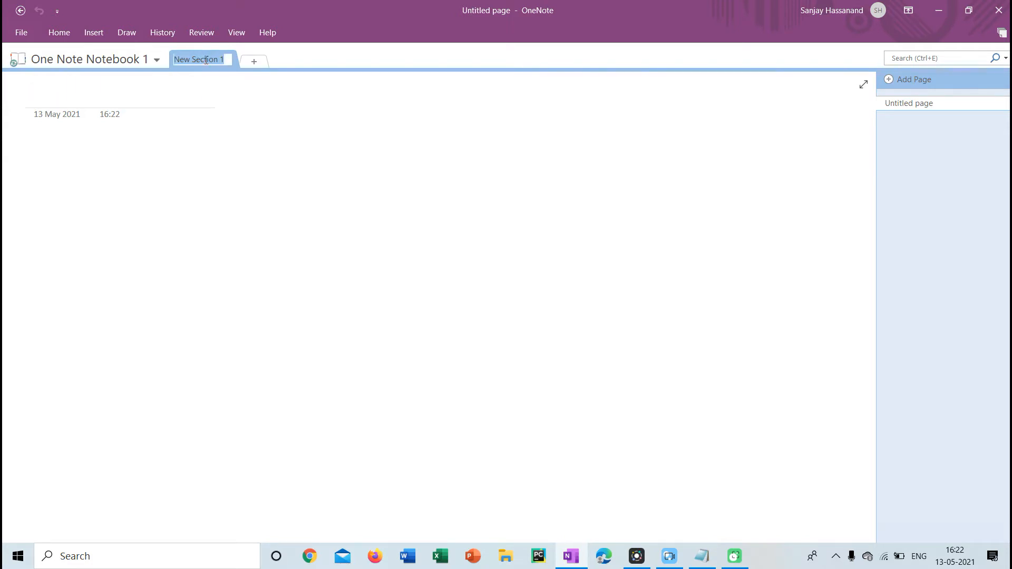
Step: Rename the notebook's section "New Section 1" to "One notes"
{"action": "left_click", "coordinate": [213, 78]}
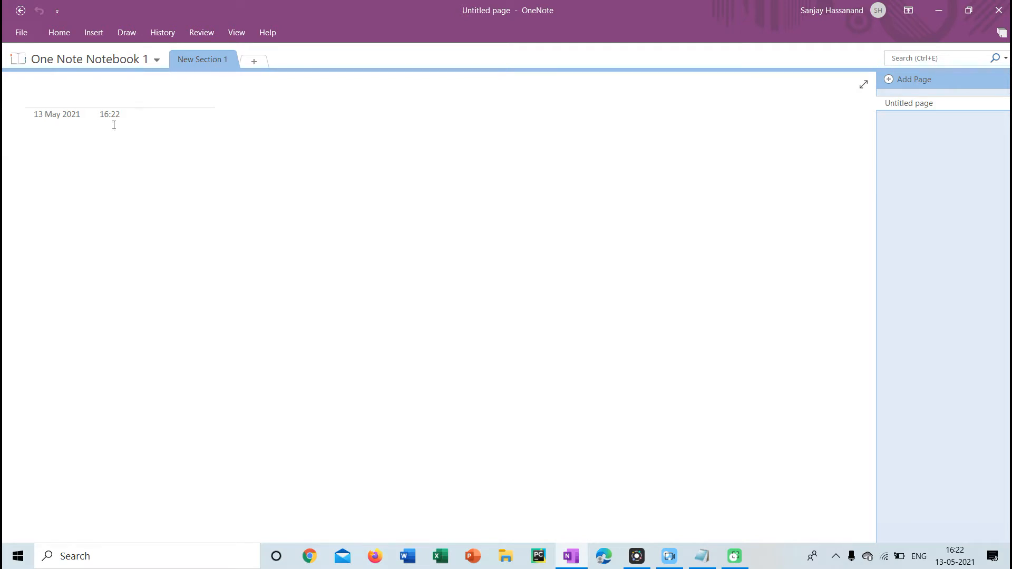
{"action": "double_click", "coordinate": [199, 60]}
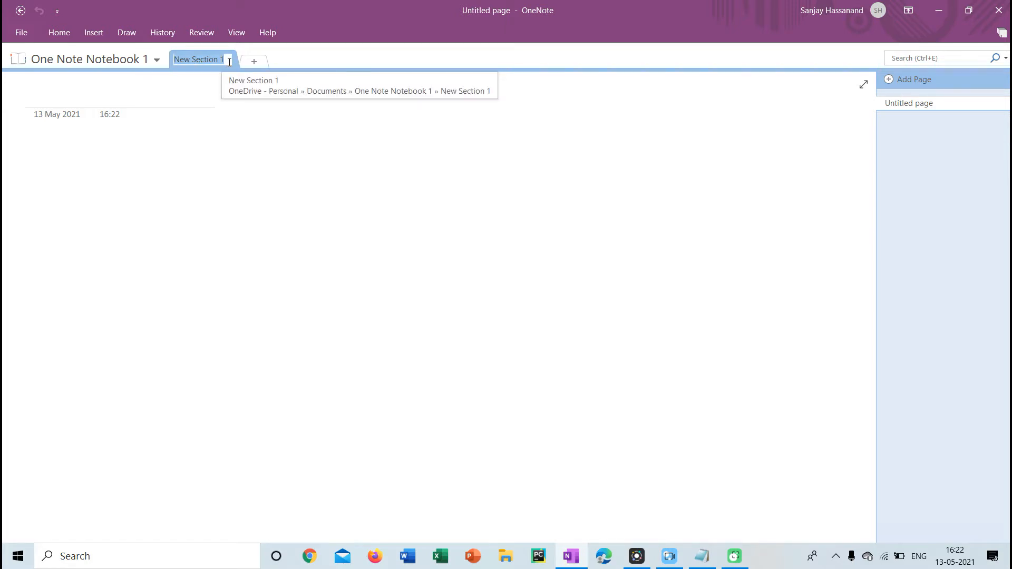
{"action": "key", "text": "BackSpace"}
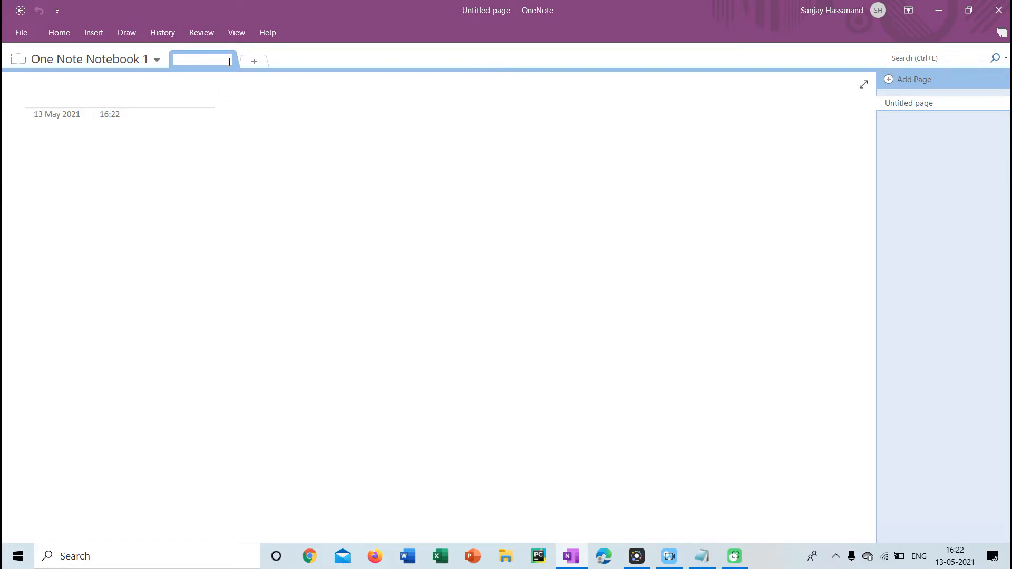
{"action": "type", "text": "De"}
{"action": "key", "text": "BackSpace"}
{"action": "type", "text": "One n"}
{"action": "type", "text": "o"}
{"action": "key", "text": "BackSpace"}
{"action": "type", "text": "otes"}
{"action": "key", "text": "Return"}
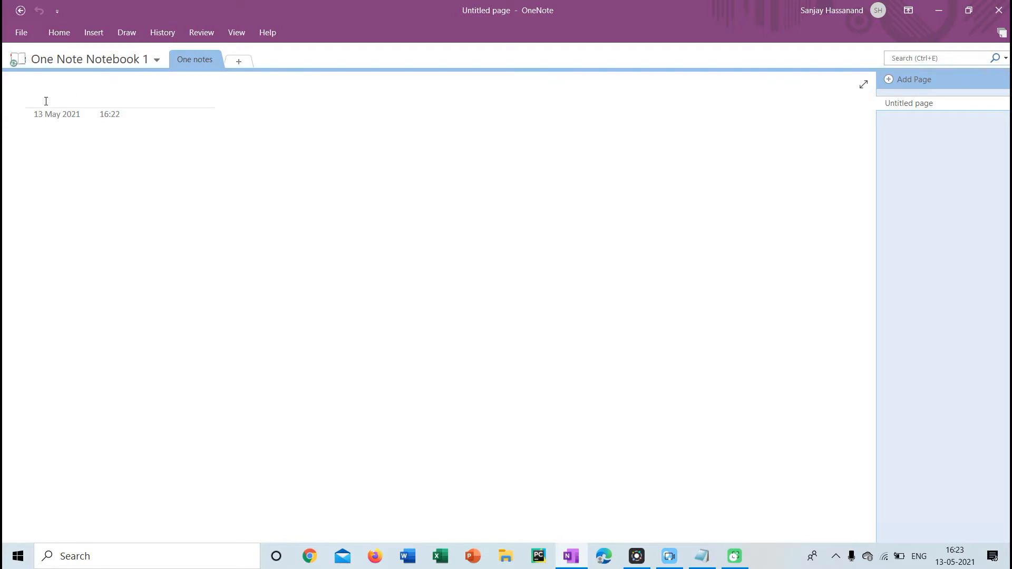
Step: Title the untitled page "One Notes" and place the cursor in the page body below the date
{"action": "type", "text": "O"}
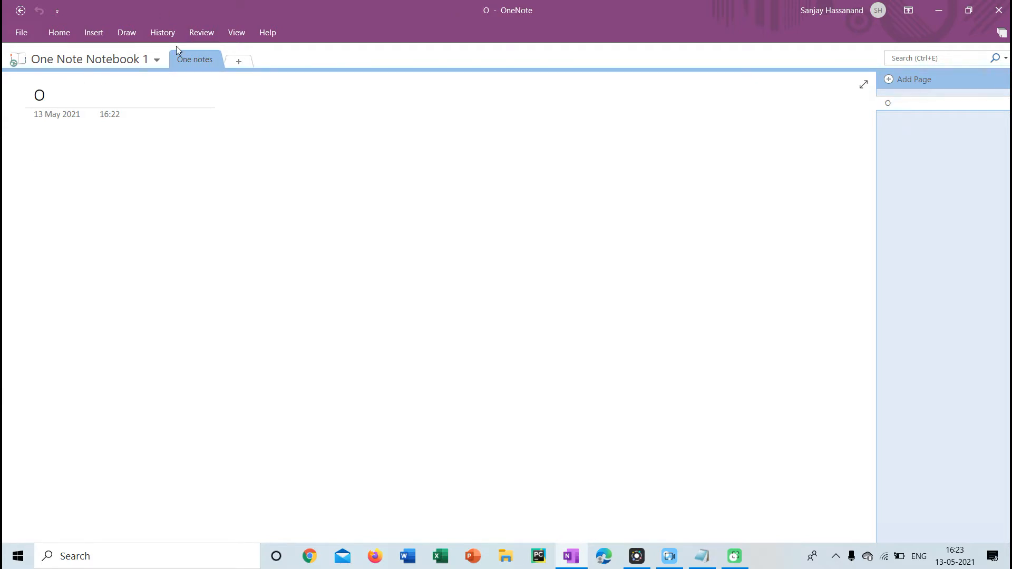
{"action": "type", "text": "ne Notes"}
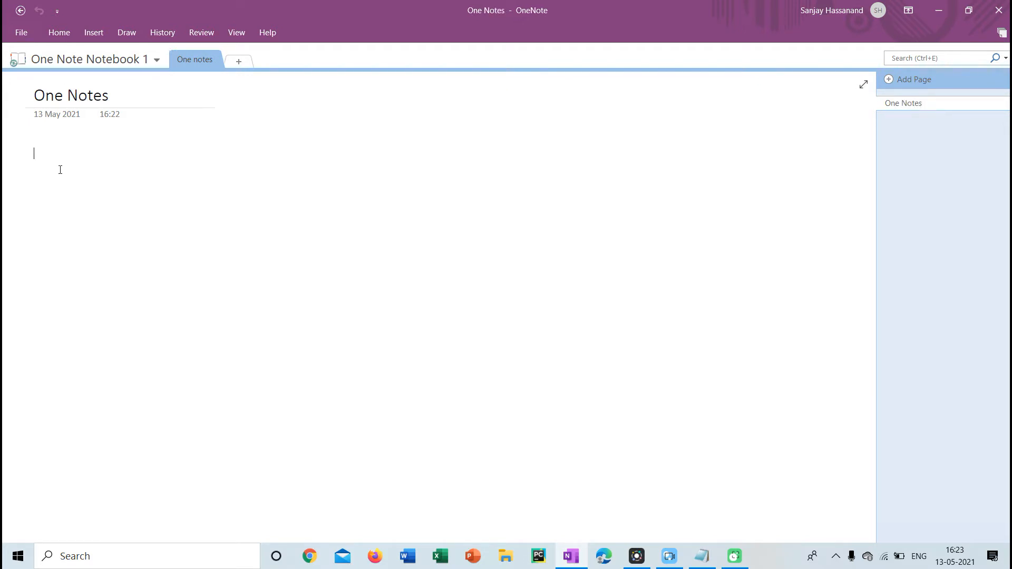
{"action": "left_click", "coordinate": [37, 157]}
Step: Enter the sample line "Jhdshshsdiuh ahiad iauhau uaudud iddid" in the page body
{"action": "left_click", "coordinate": [67, 32]}
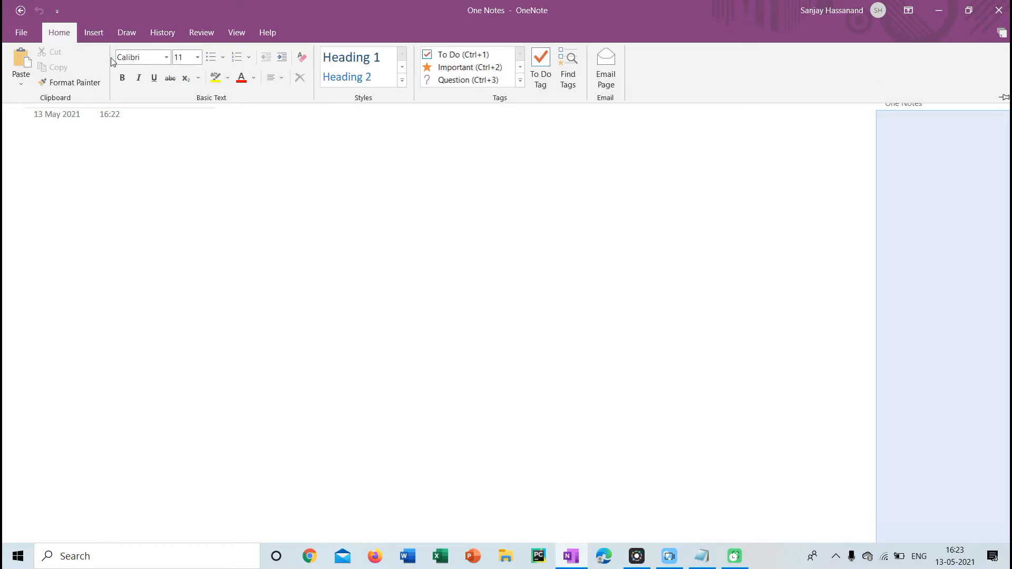
{"action": "left_click", "coordinate": [56, 149]}
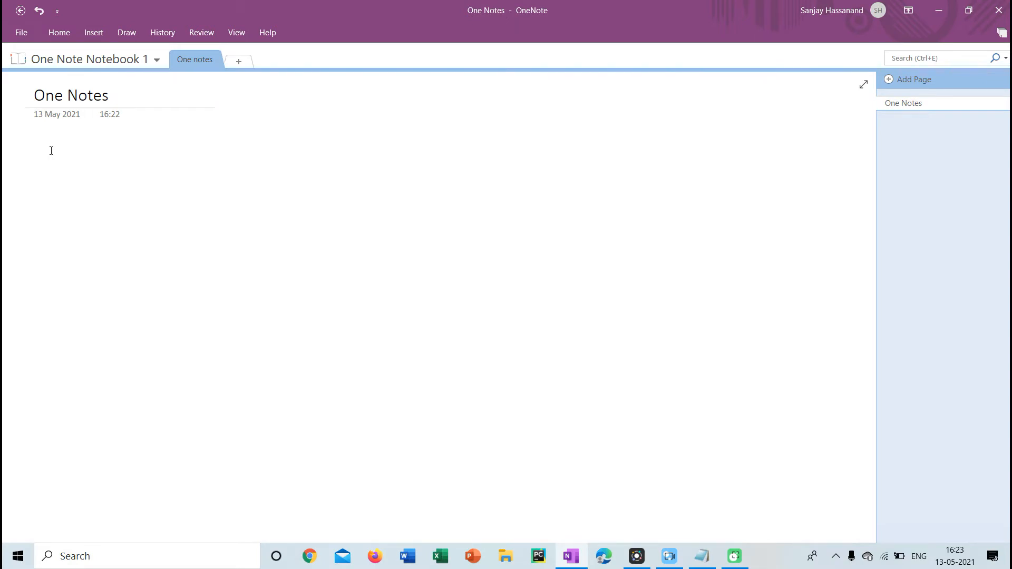
{"action": "type", "text": "Jhdshshsdiuh a"}
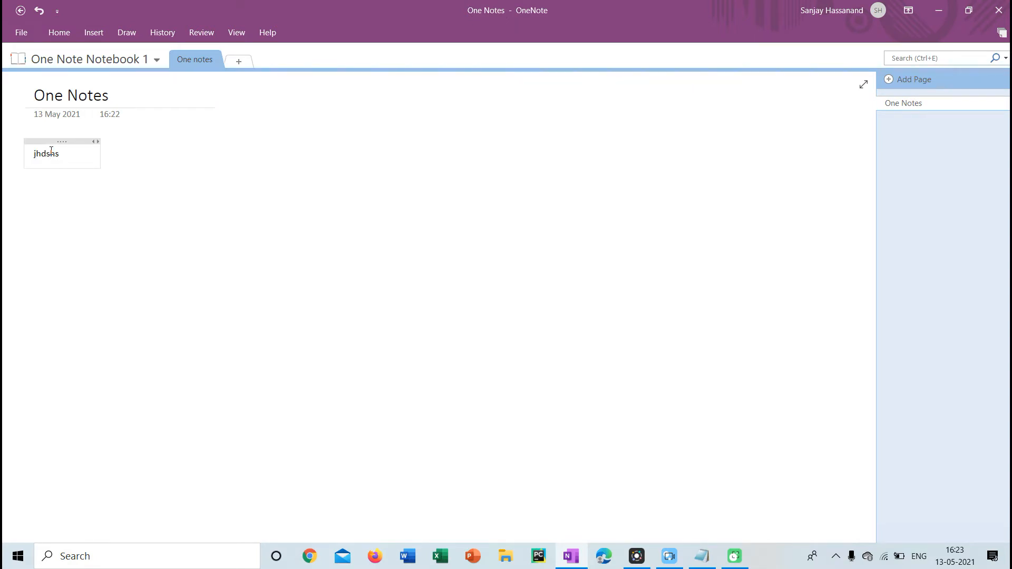
{"action": "type", "text": "hiad ia"}
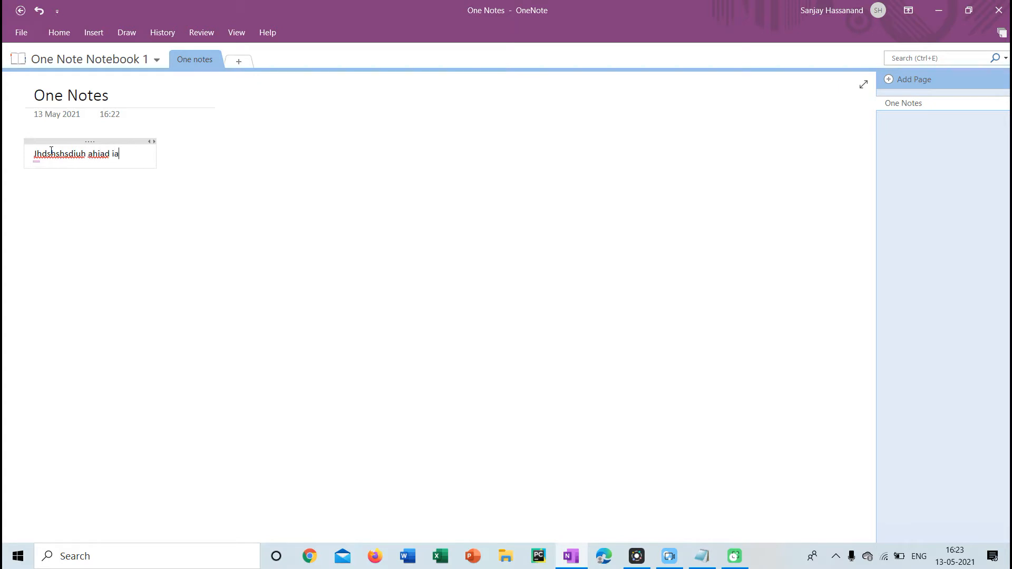
{"action": "type", "text": "uhau uau"}
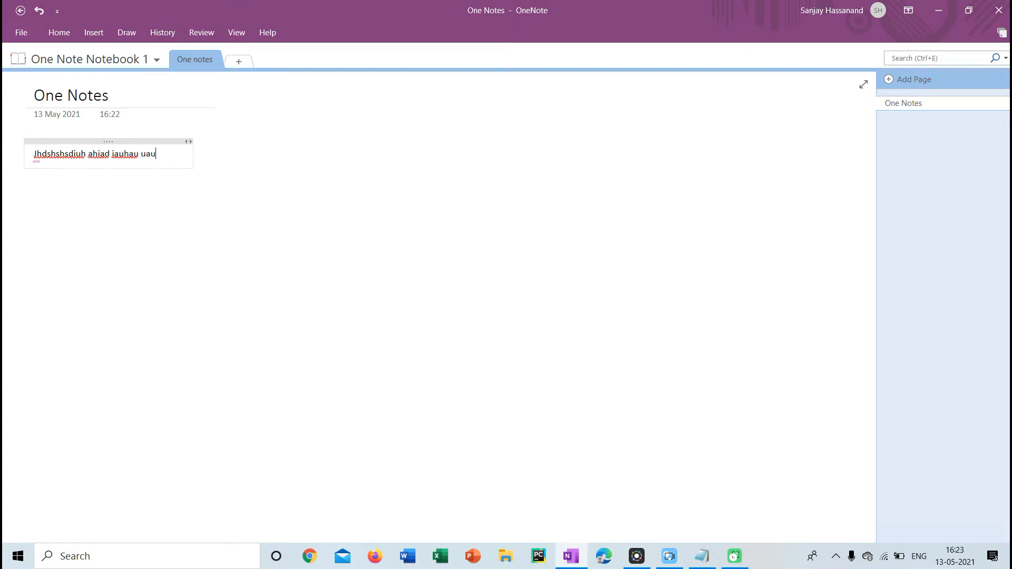
{"action": "type", "text": "dud iddid"}
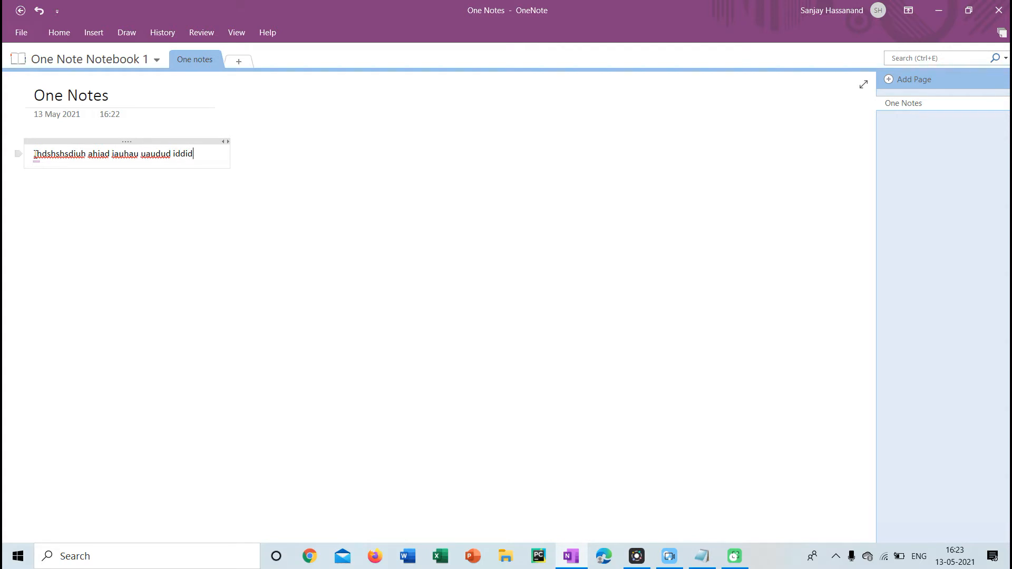
Step: Try to change the font of the whole sample line to " arial" by entering the font name
{"action": "left_click_drag", "start_coordinate": [35, 154], "coordinate": [195, 154]}
{"action": "left_click", "coordinate": [66, 34]}
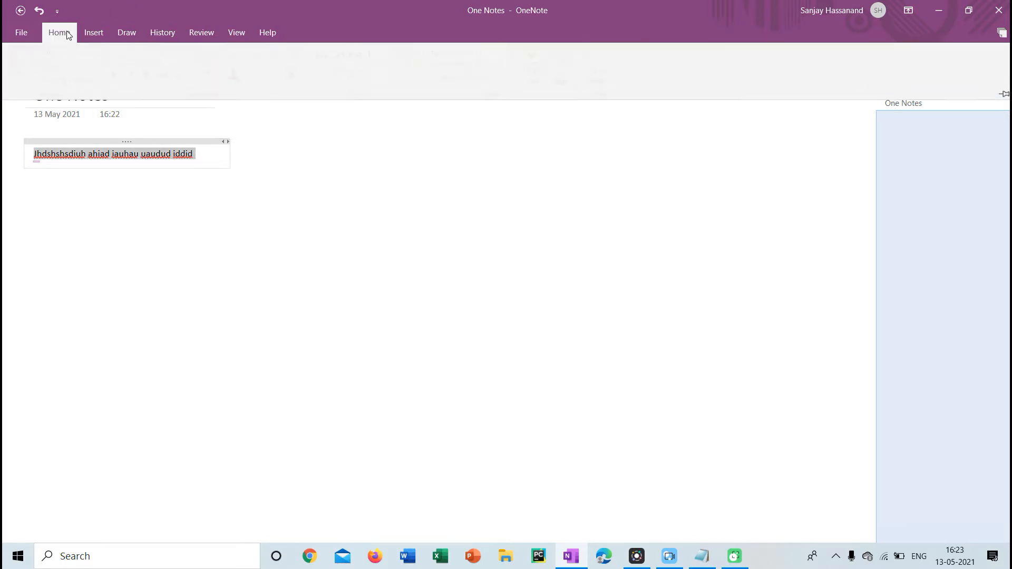
{"action": "left_click", "coordinate": [159, 58]}
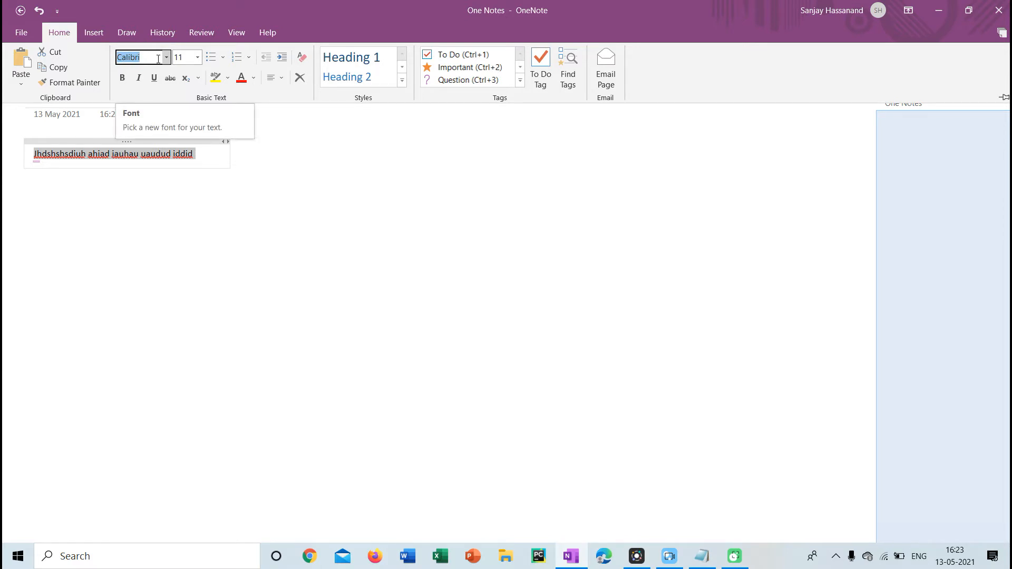
{"action": "key", "text": "BackSpace"}
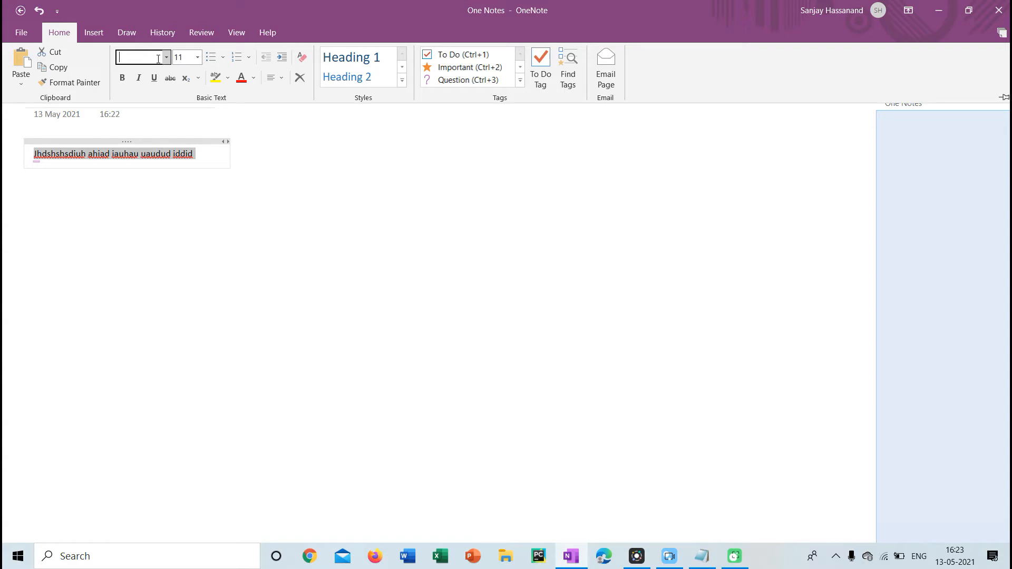
{"action": "type", "text": "arial"}
{"action": "key", "text": "Return"}
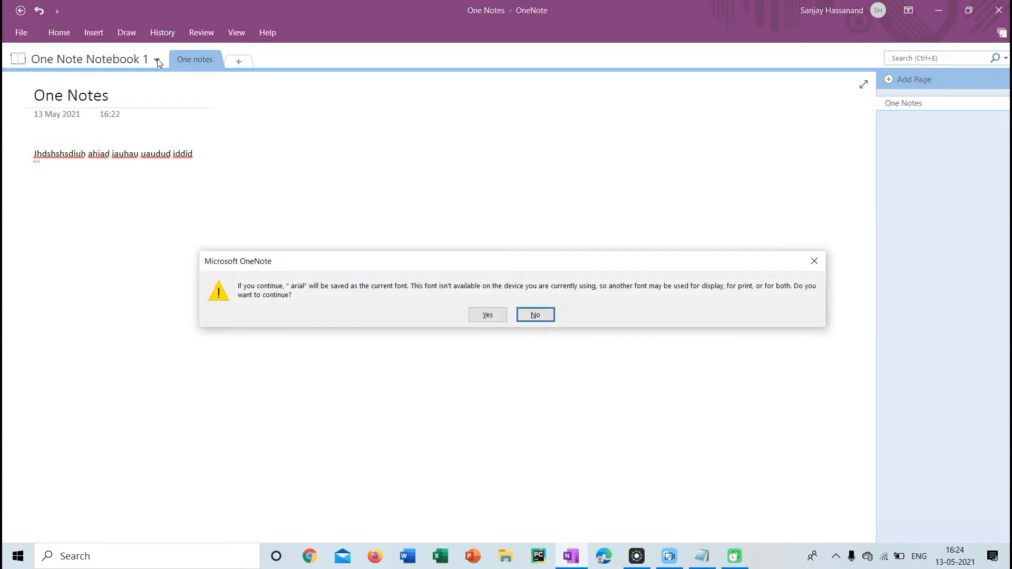
{"action": "key", "text": "Return"}
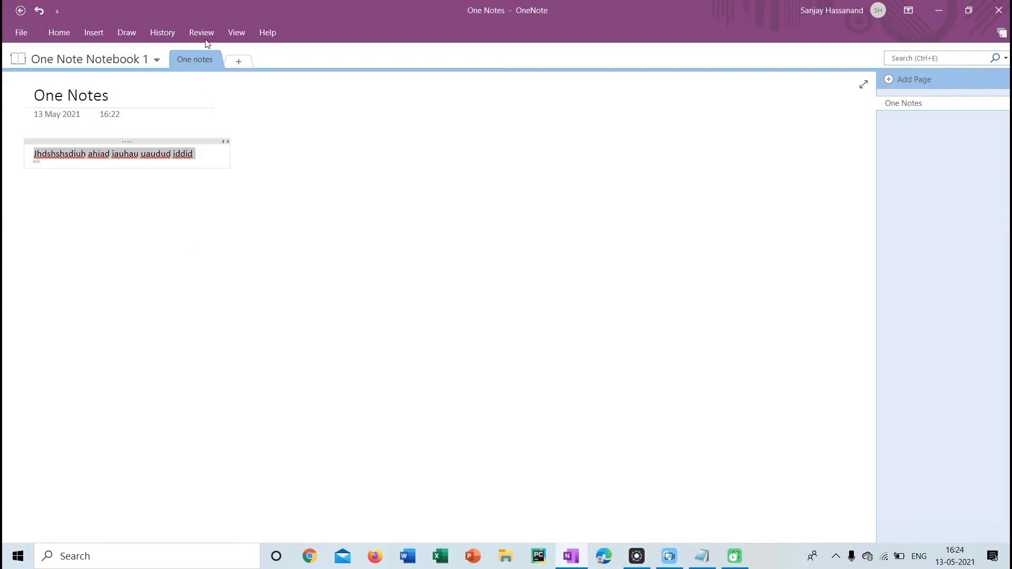
Step: Set the font of the selected sample line to Arial and deselect the text
{"action": "left_click", "coordinate": [59, 33]}
{"action": "left_click", "coordinate": [159, 60]}
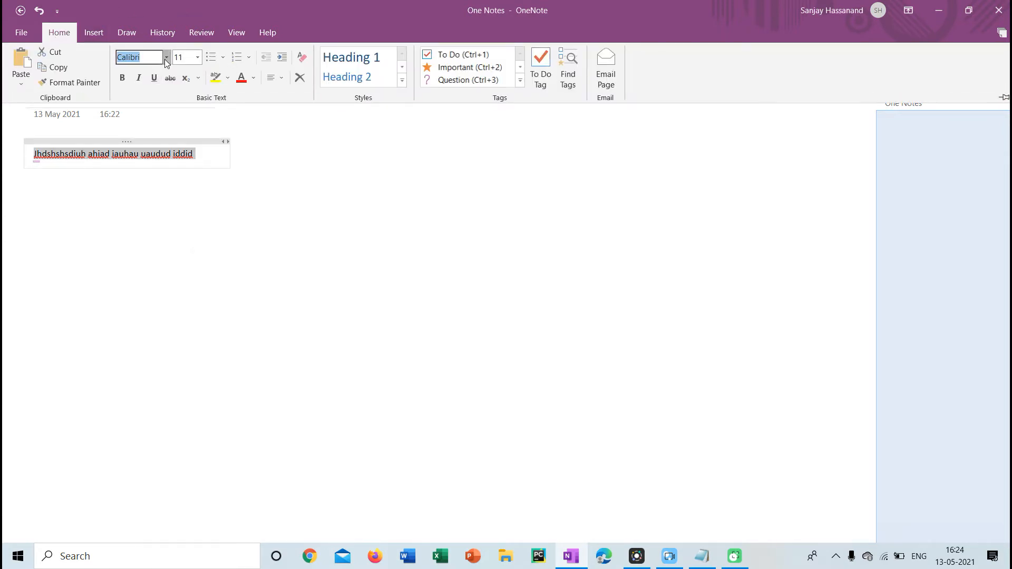
{"action": "left_click", "coordinate": [166, 58]}
{"action": "left_click", "coordinate": [146, 57]}
{"action": "key", "text": "BackSpace"}
{"action": "key", "text": "BackSpace"}
{"action": "key", "text": "BackSpace"}
{"action": "key", "text": "BackSpace"}
{"action": "key", "text": "BackSpace"}
{"action": "key", "text": "BackSpace"}
{"action": "key", "text": "BackSpace"}
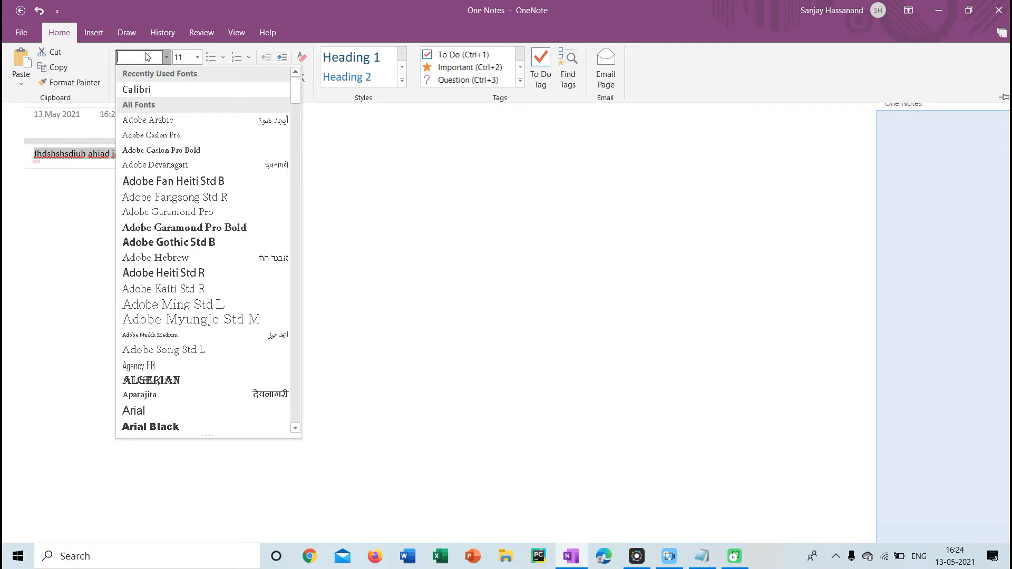
{"action": "type", "text": "Arial"}
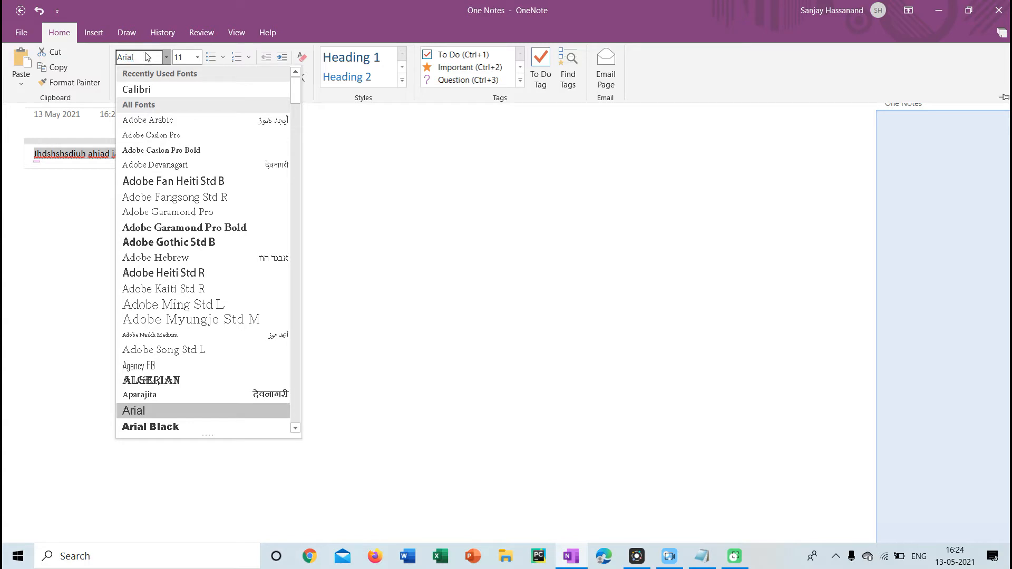
{"action": "key", "text": "Return"}
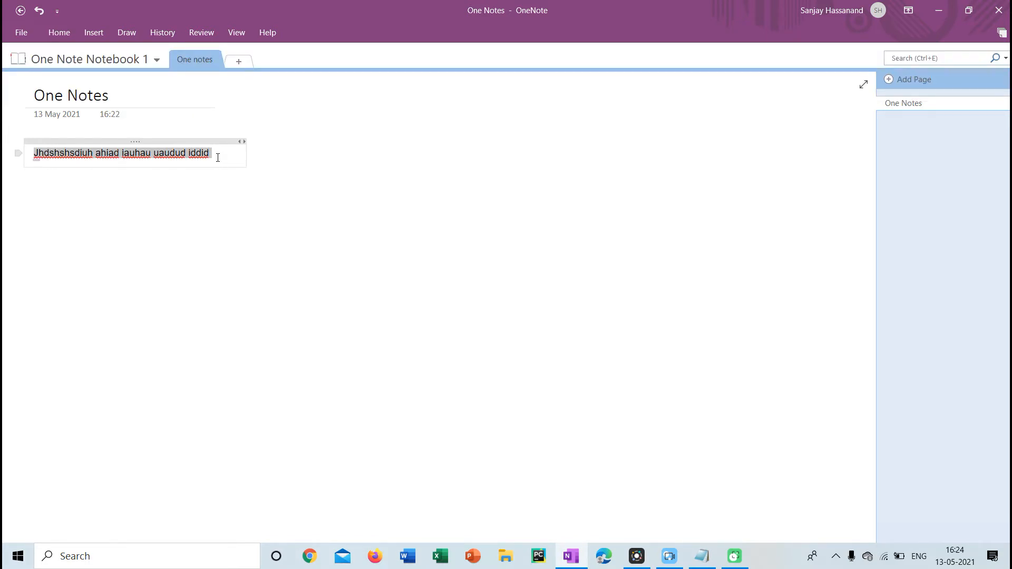
{"action": "left_click", "coordinate": [265, 173]}
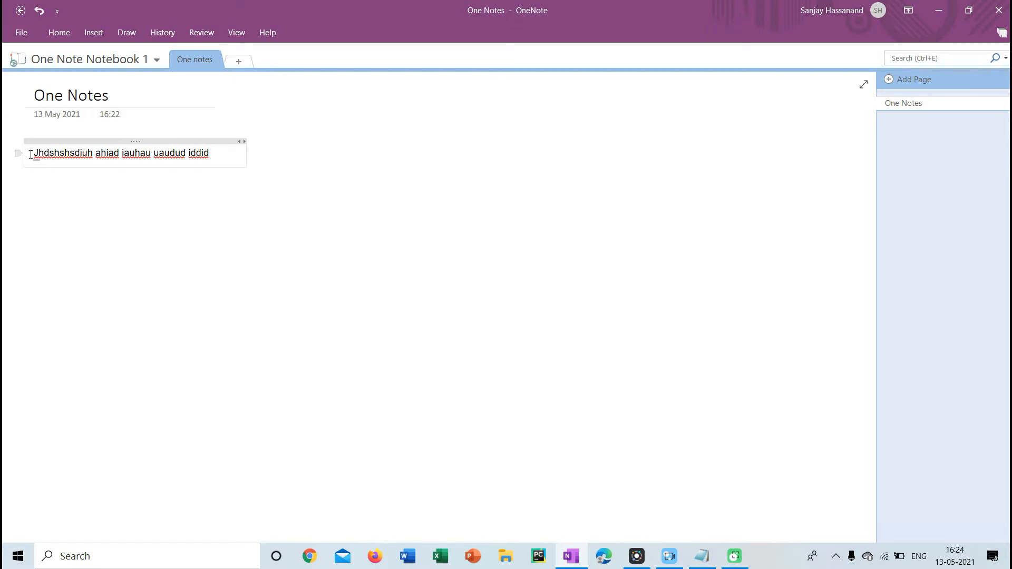
Step: Color the sample line's text after its first letter red
{"action": "left_click", "coordinate": [60, 32]}
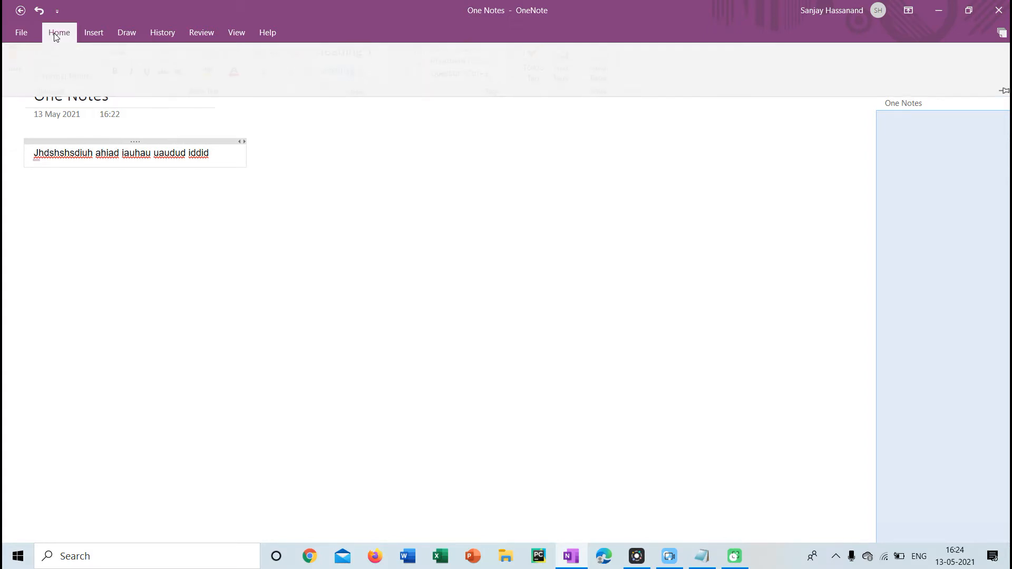
{"action": "left_click", "coordinate": [213, 158]}
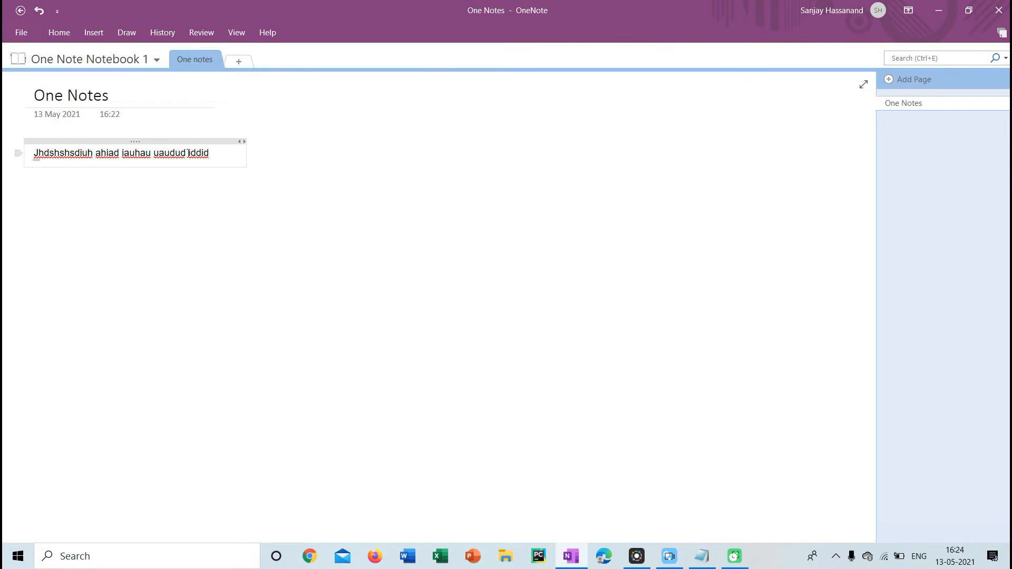
{"action": "left_click_drag", "start_coordinate": [39, 152], "coordinate": [211, 154]}
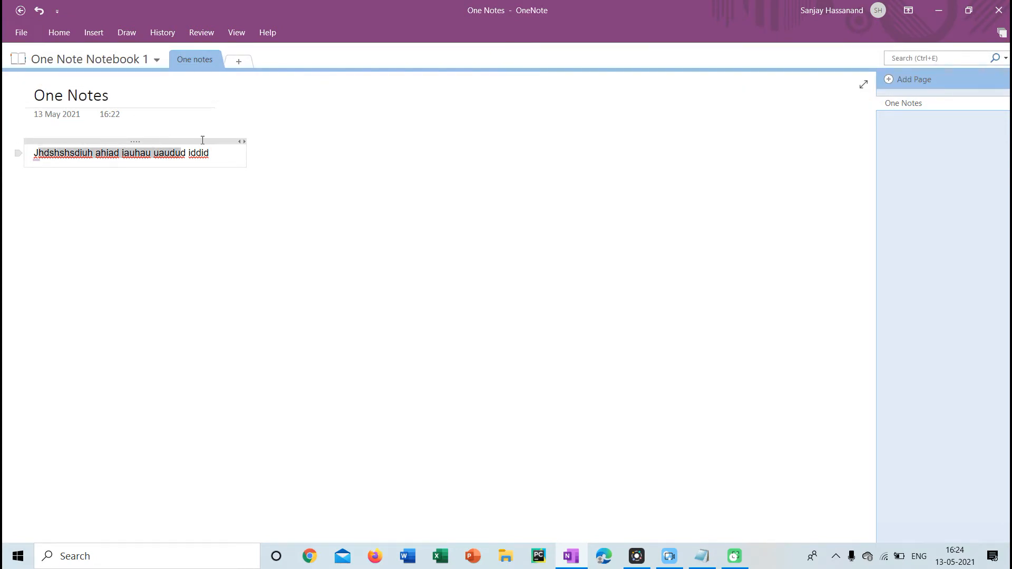
{"action": "left_click", "coordinate": [58, 32]}
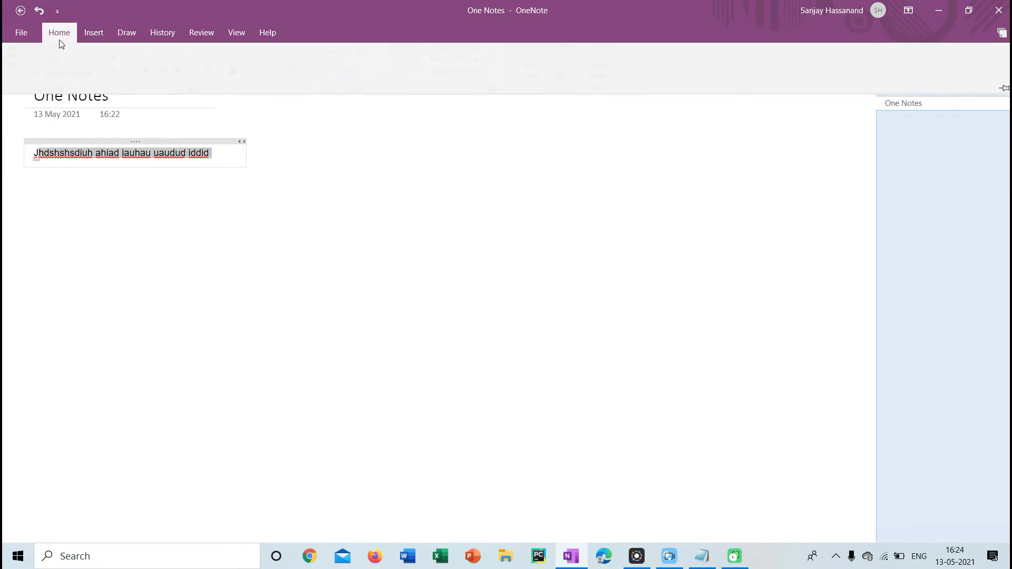
{"action": "left_click", "coordinate": [239, 82]}
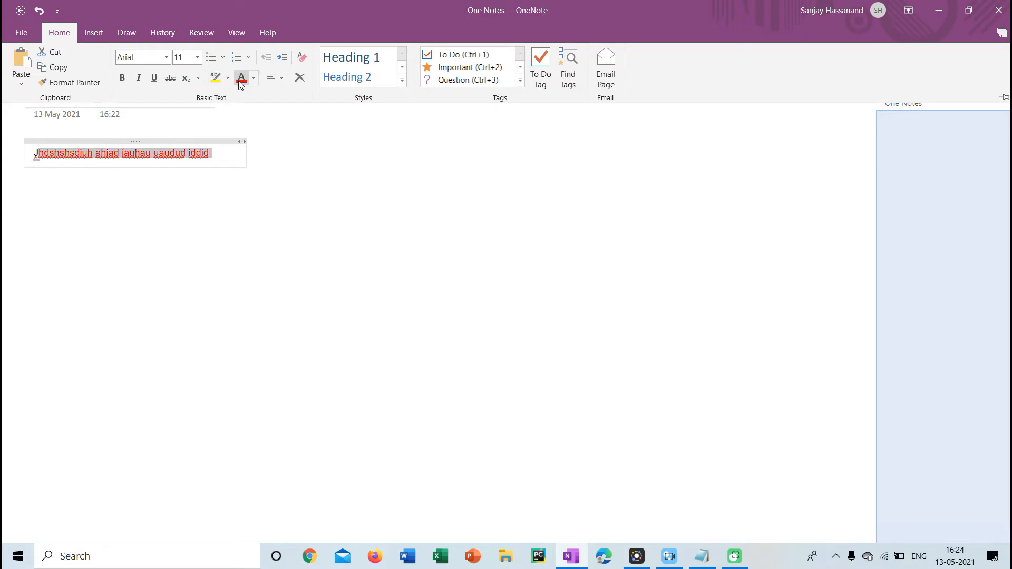
Step: Change the font color of the selected text to the standard blue and deselect it
{"action": "left_click", "coordinate": [254, 79]}
{"action": "left_click", "coordinate": [254, 79]}
{"action": "left_click", "coordinate": [254, 80]}
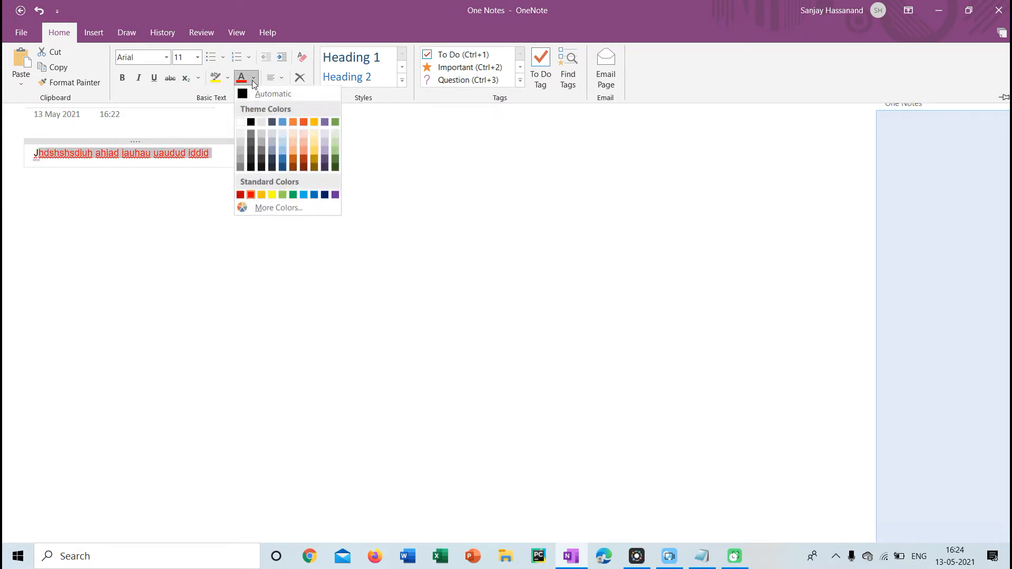
{"action": "left_click", "coordinate": [314, 195]}
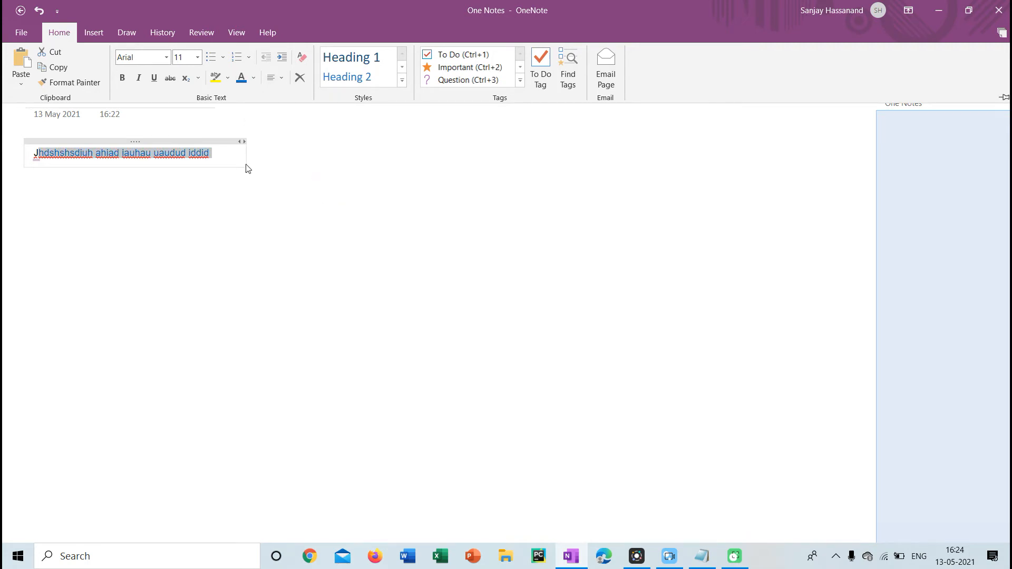
{"action": "left_click", "coordinate": [219, 153]}
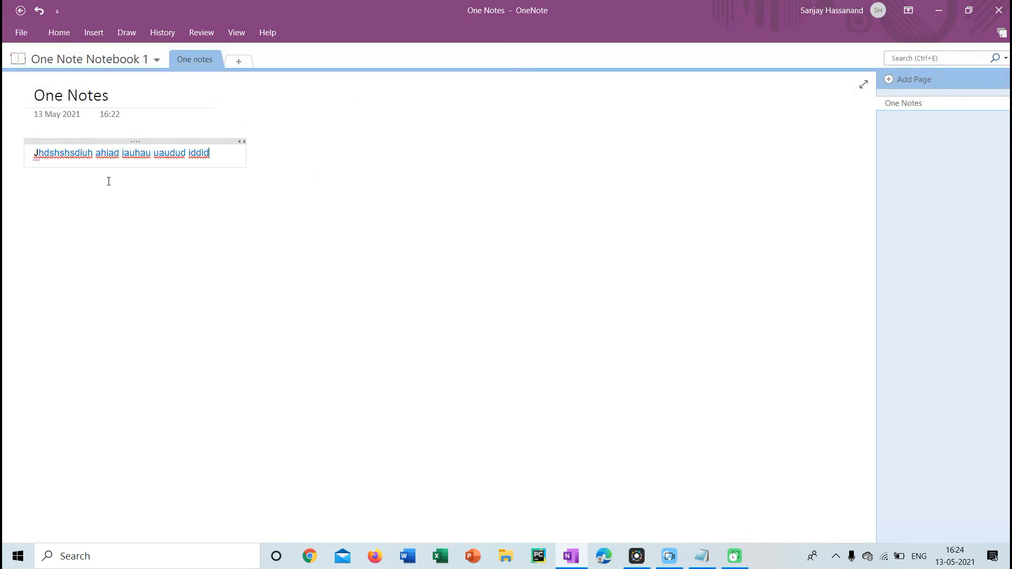
Step: Apply the light gray theme color to the whole sample line and deselect it
{"action": "left_click_drag", "start_coordinate": [212, 152], "coordinate": [33, 153]}
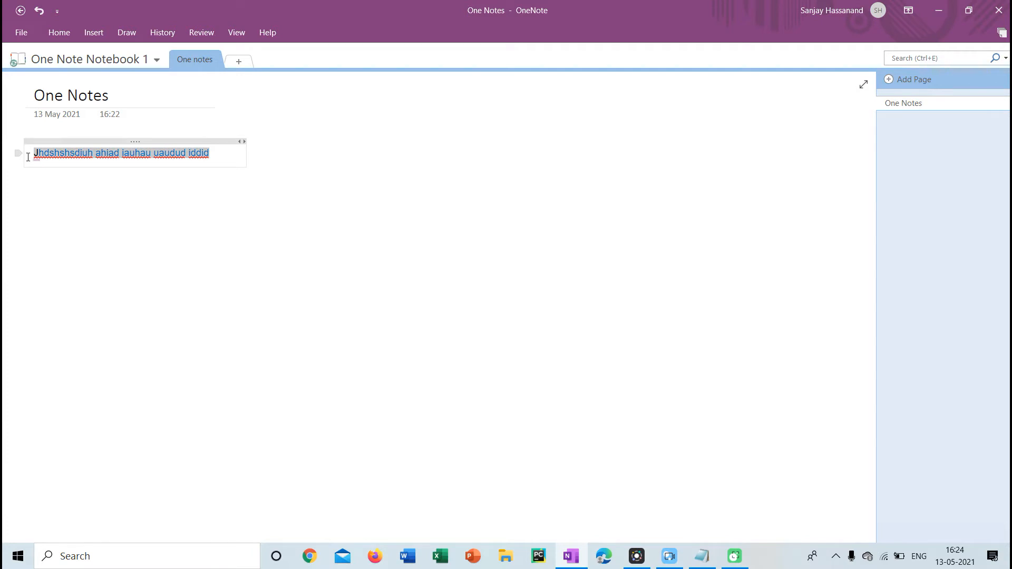
{"action": "left_click", "coordinate": [63, 30]}
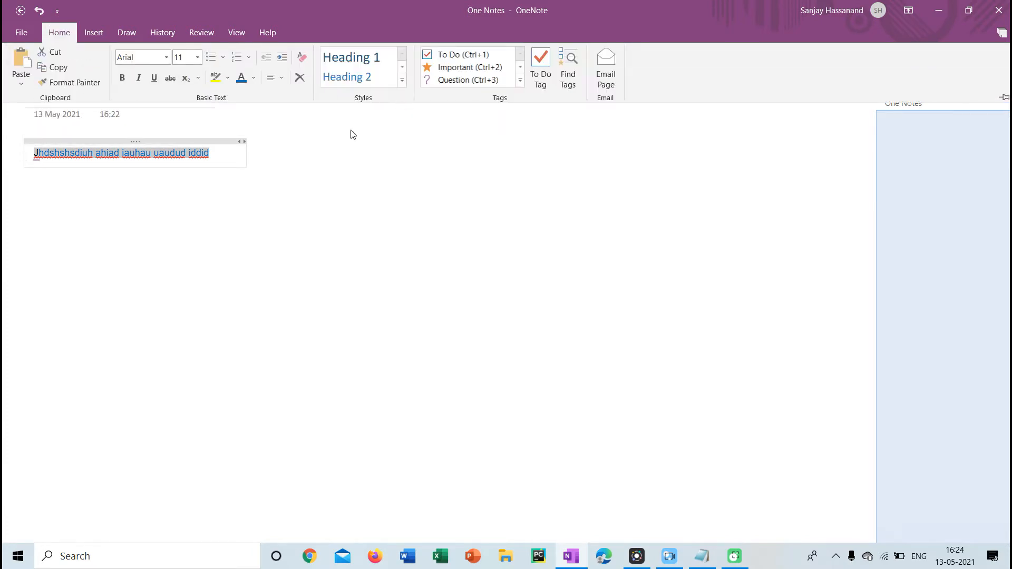
{"action": "left_click", "coordinate": [255, 78]}
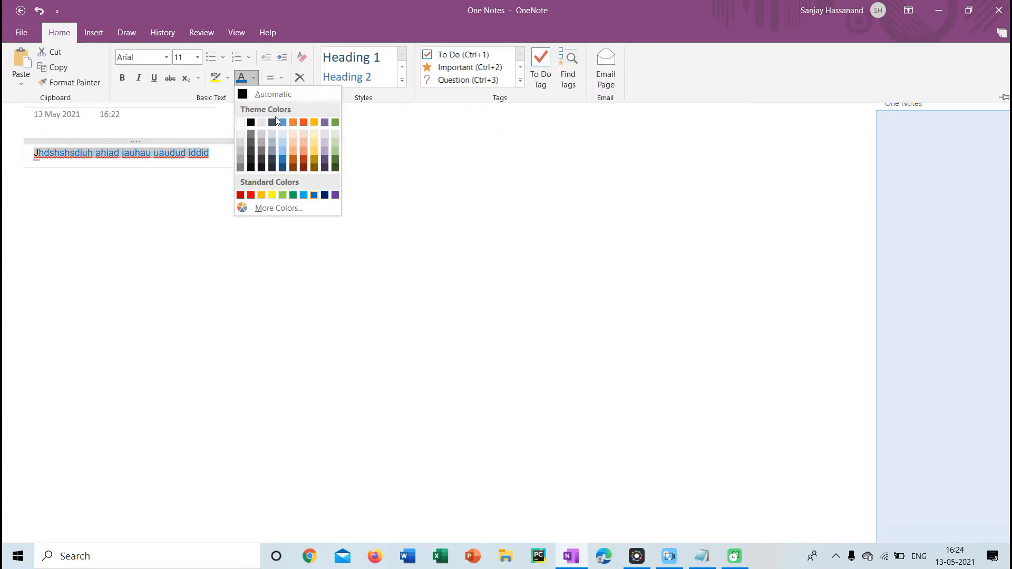
{"action": "left_click", "coordinate": [260, 122]}
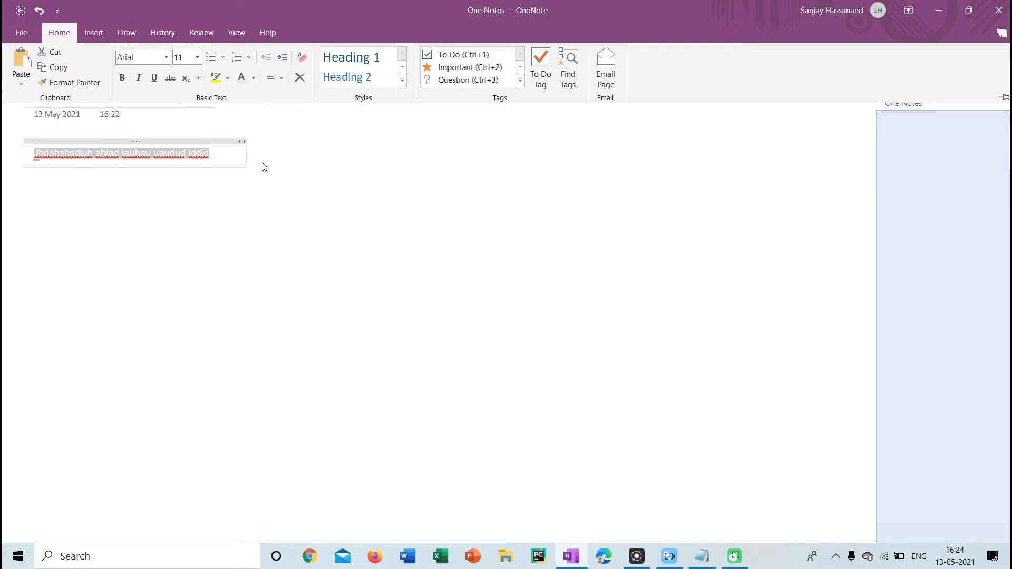
{"action": "left_click", "coordinate": [221, 153]}
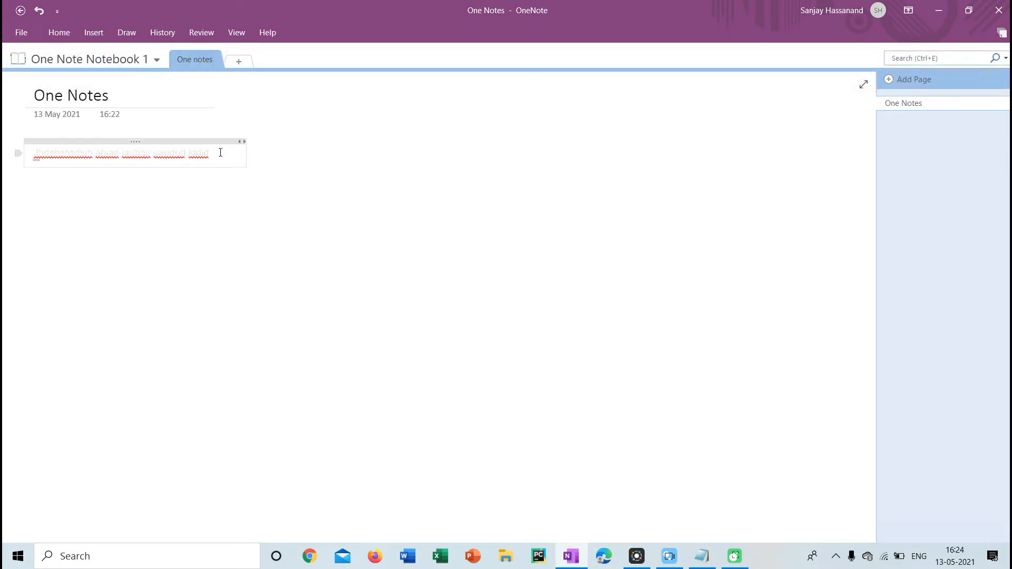
Step: Set the font color of the whole sample line to the standard dark red and deselect the text
{"action": "left_click_drag", "start_coordinate": [218, 153], "coordinate": [33, 153]}
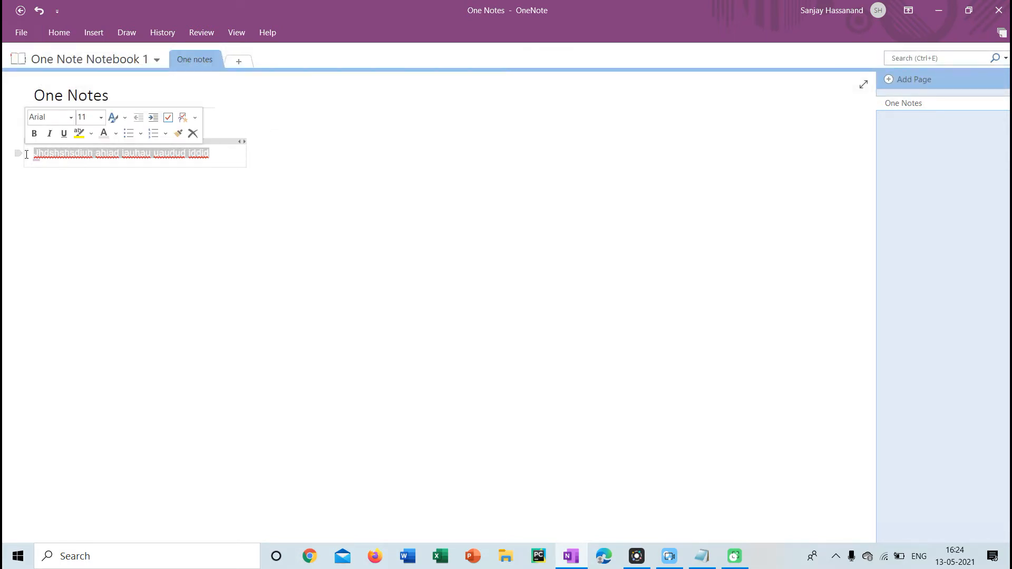
{"action": "left_click", "coordinate": [64, 37]}
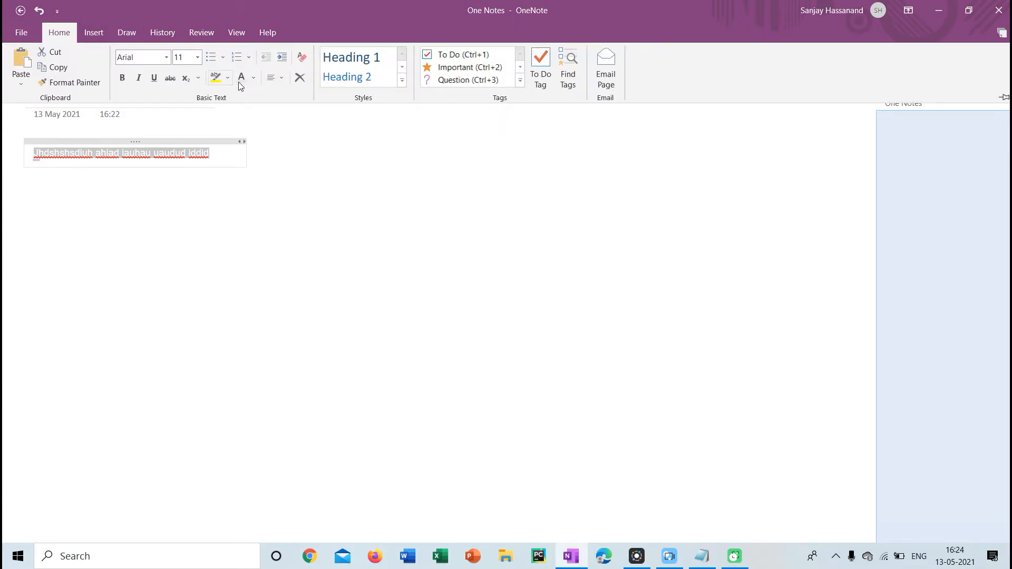
{"action": "left_click", "coordinate": [253, 77]}
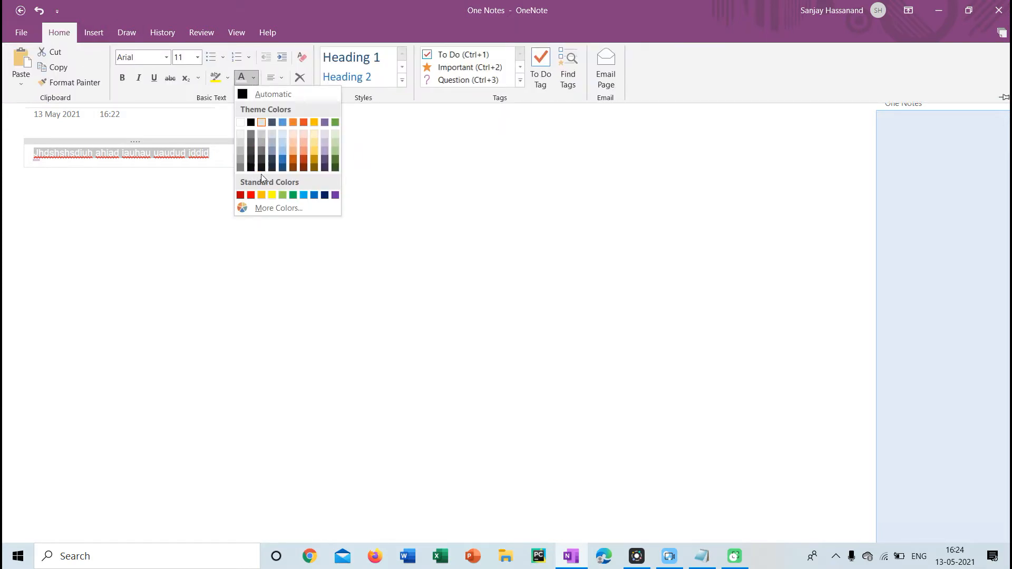
{"action": "left_click", "coordinate": [240, 196]}
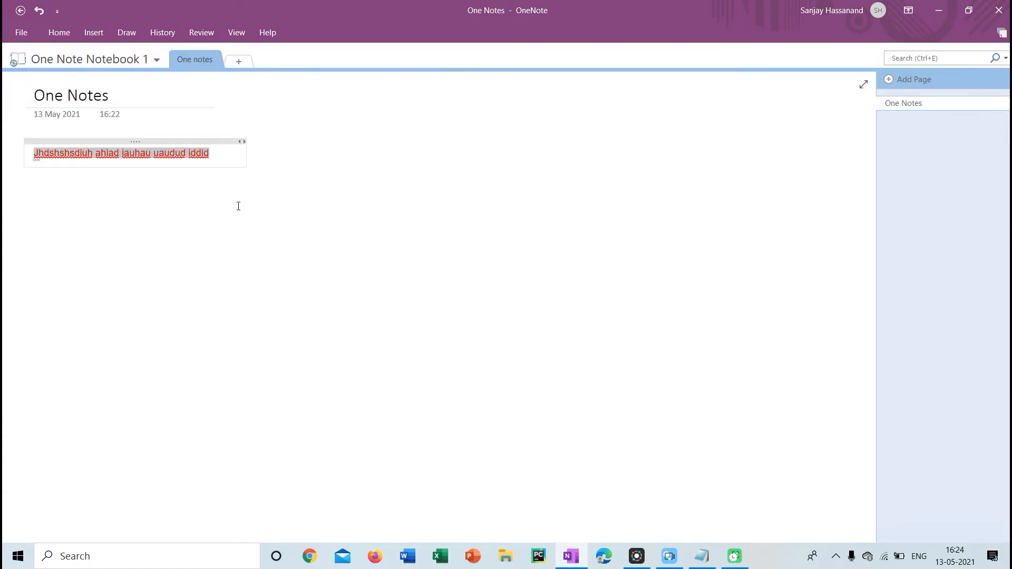
{"action": "left_click", "coordinate": [219, 160]}
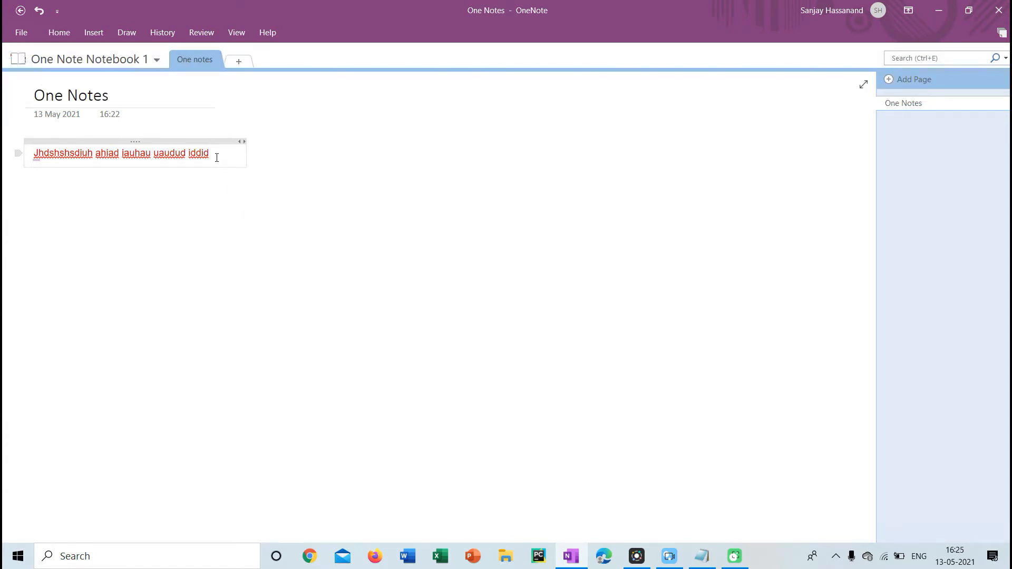
Step: Set the font size of the whole sample line to 20 and deselect the text
{"action": "left_click_drag", "start_coordinate": [217, 158], "coordinate": [9, 159]}
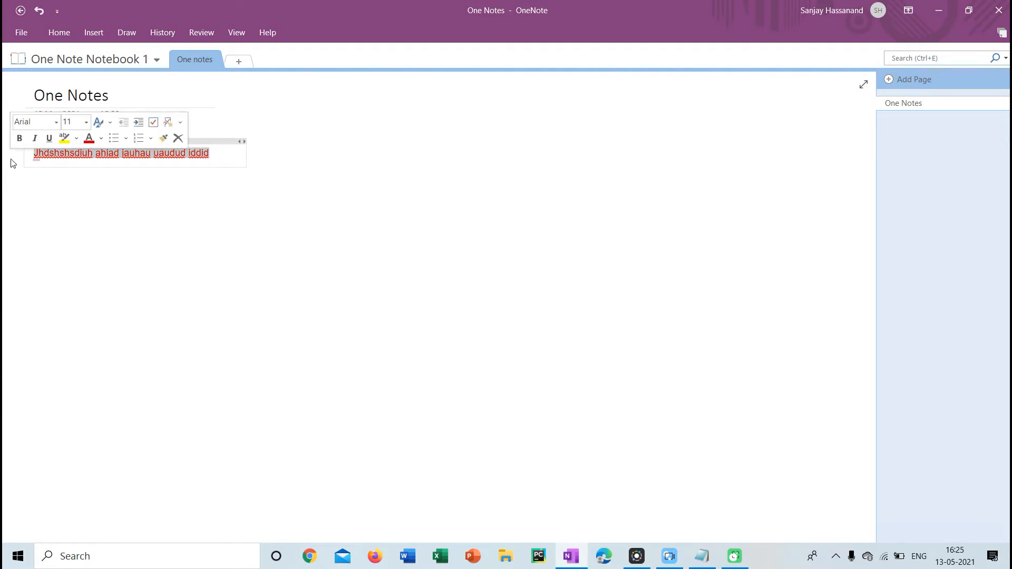
{"action": "left_click", "coordinate": [54, 37]}
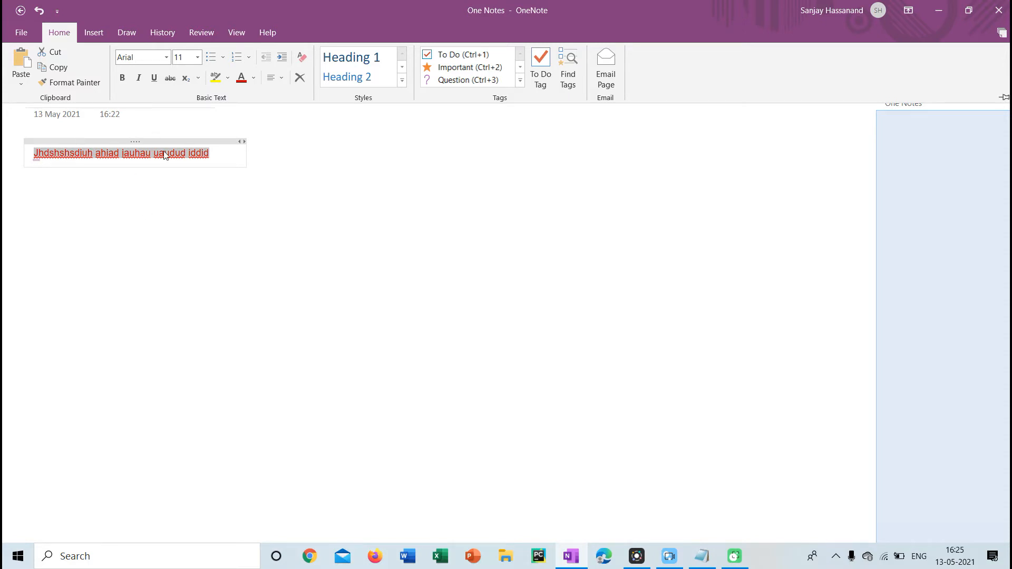
{"action": "left_click", "coordinate": [199, 59]}
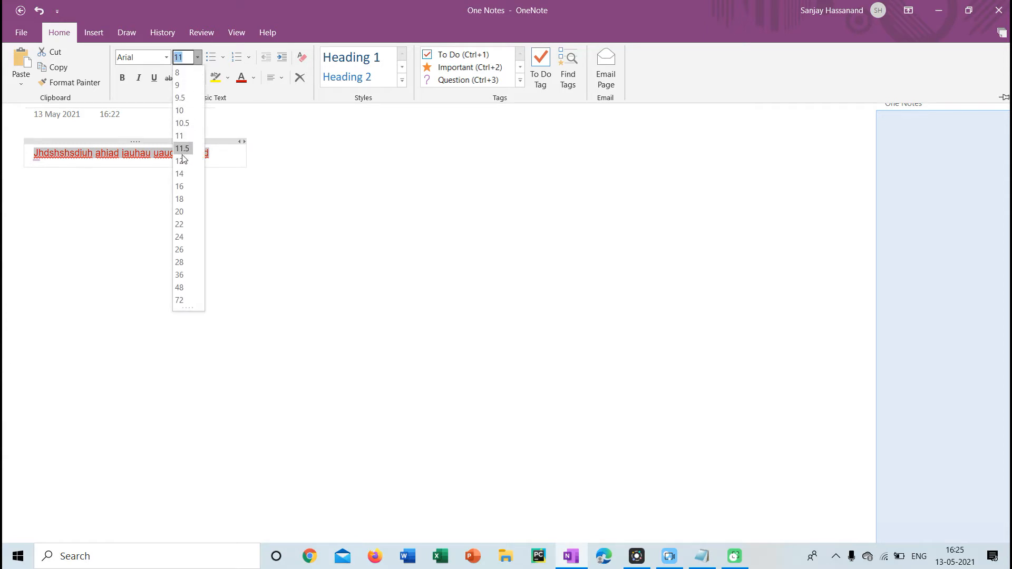
{"action": "left_click", "coordinate": [180, 211]}
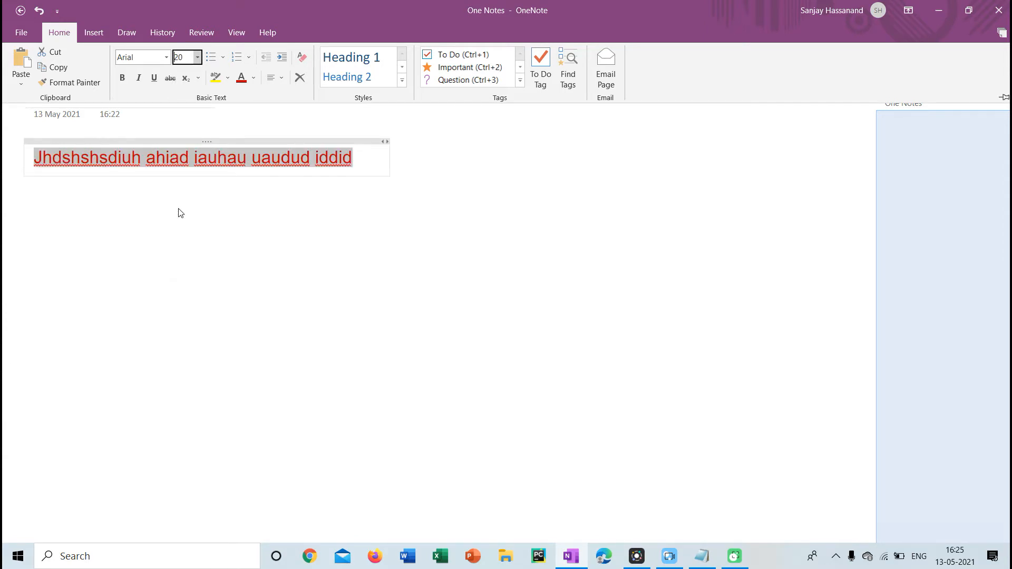
{"action": "left_click", "coordinate": [367, 167]}
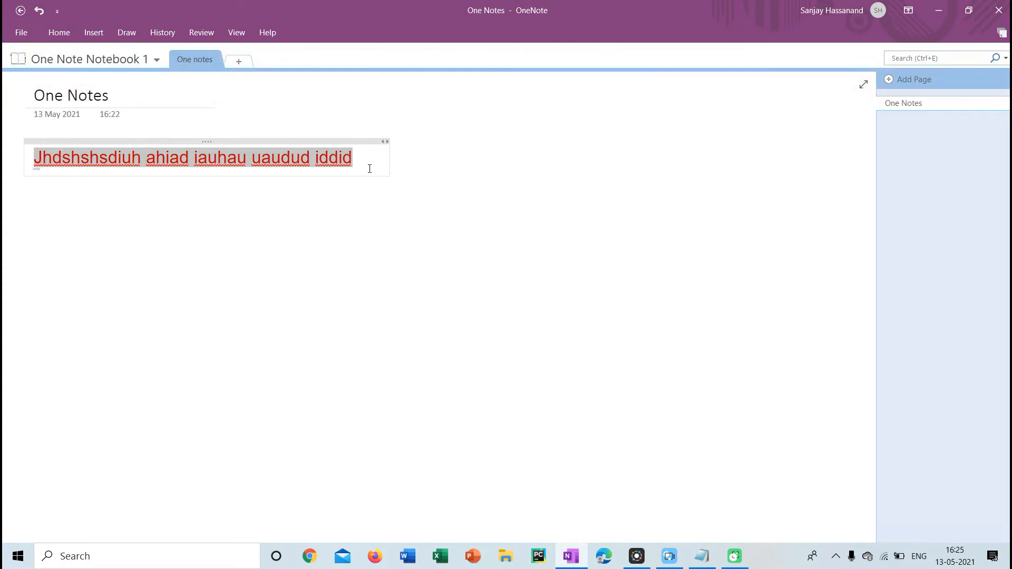
{"action": "left_click", "coordinate": [365, 165]}
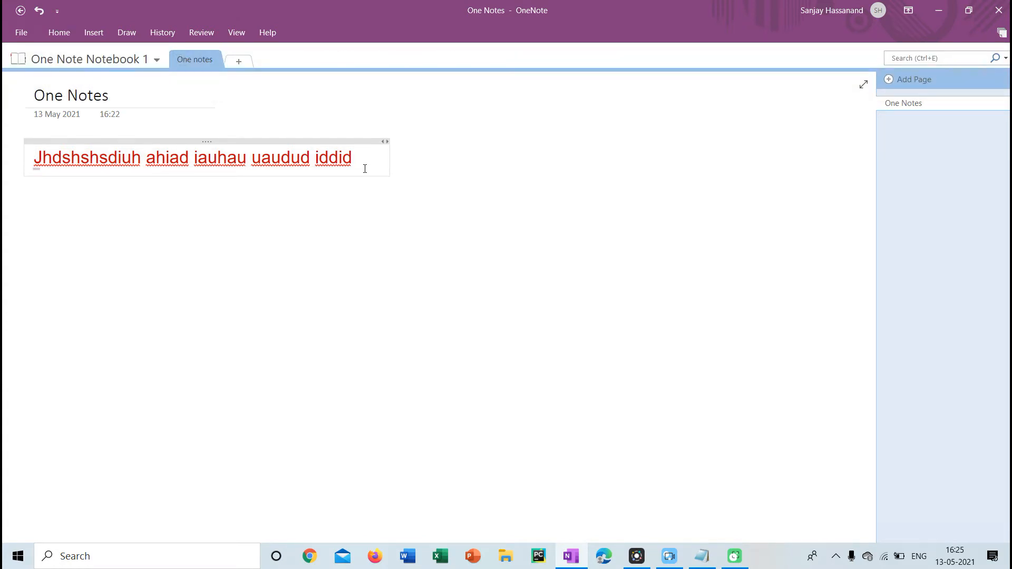
Step: Increase the font size of the whole sample line to 28
{"action": "left_click_drag", "start_coordinate": [362, 165], "coordinate": [30, 161]}
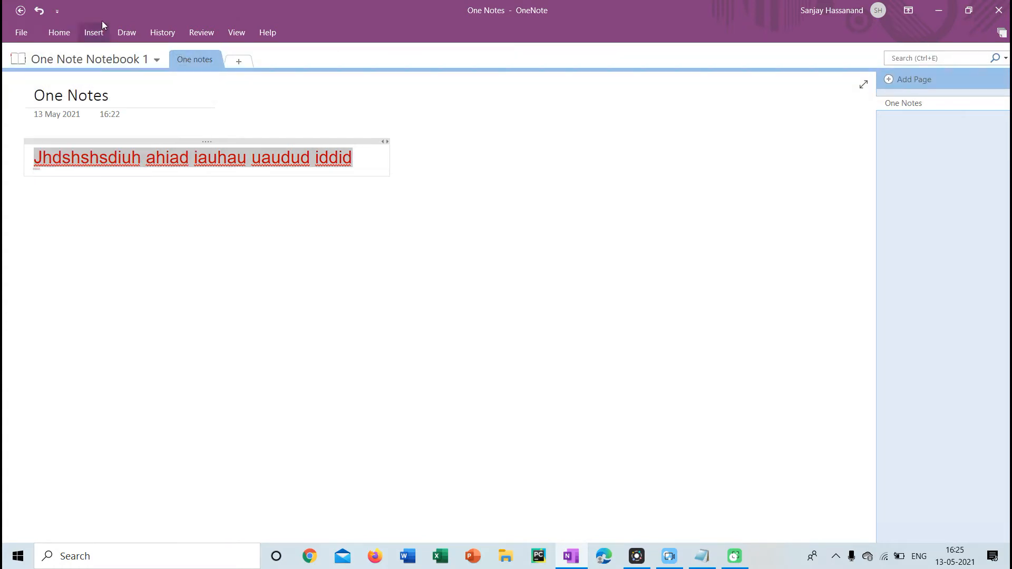
{"action": "left_click", "coordinate": [59, 32]}
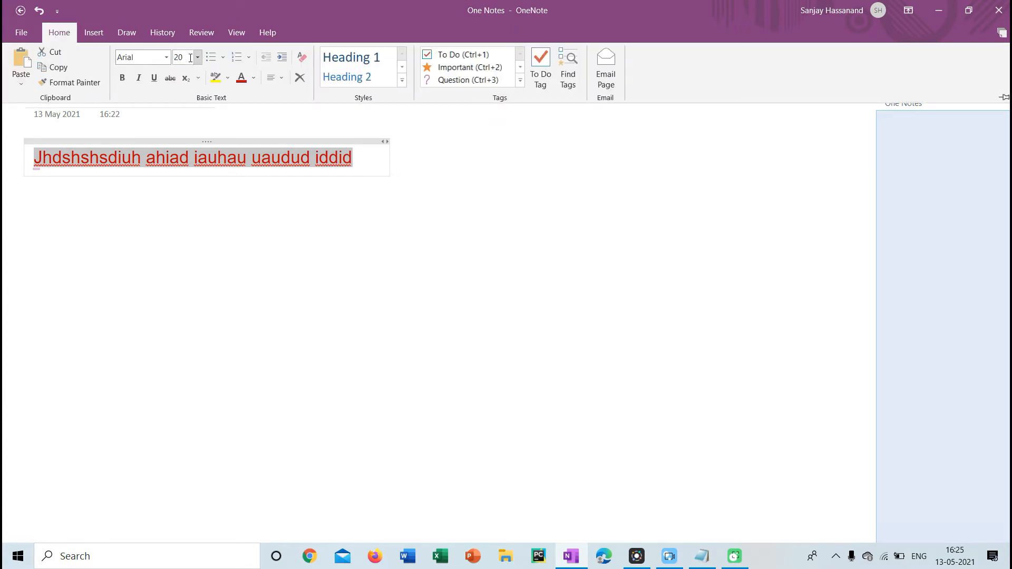
{"action": "left_click", "coordinate": [198, 56]}
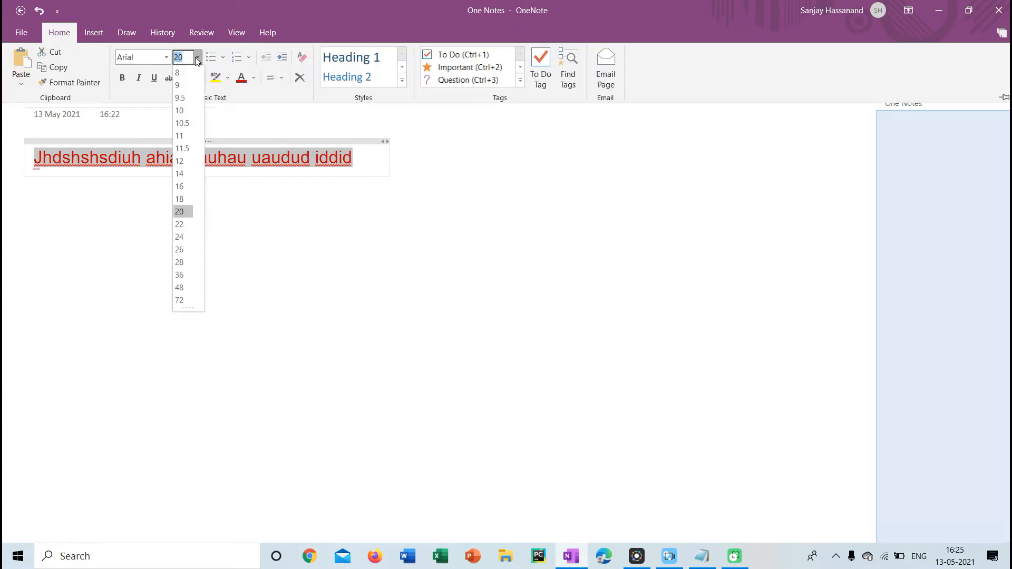
{"action": "left_click", "coordinate": [179, 262]}
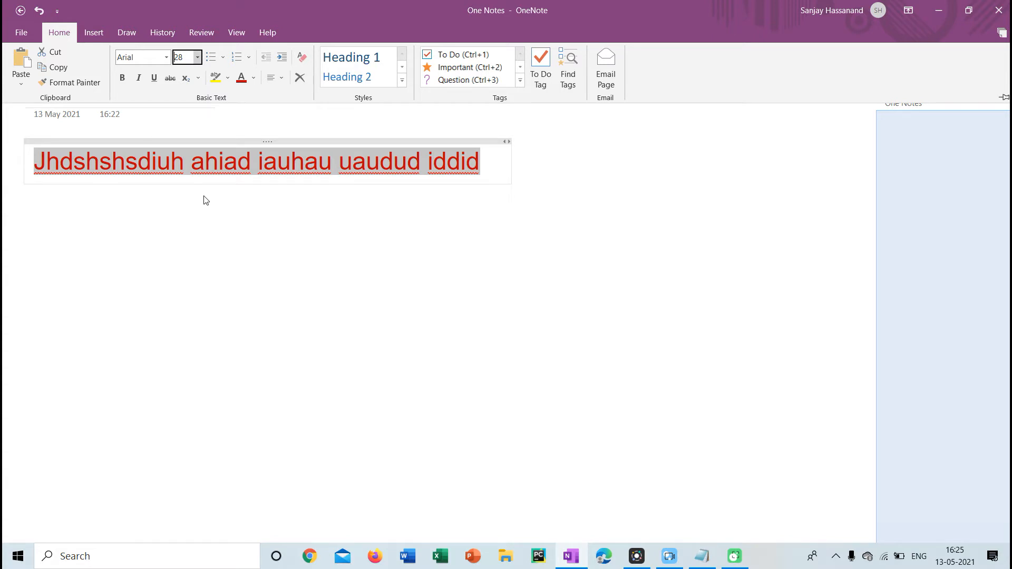
Step: Toggle bold on and off on the selected sample line, leaving the text bold
{"action": "left_click", "coordinate": [125, 84]}
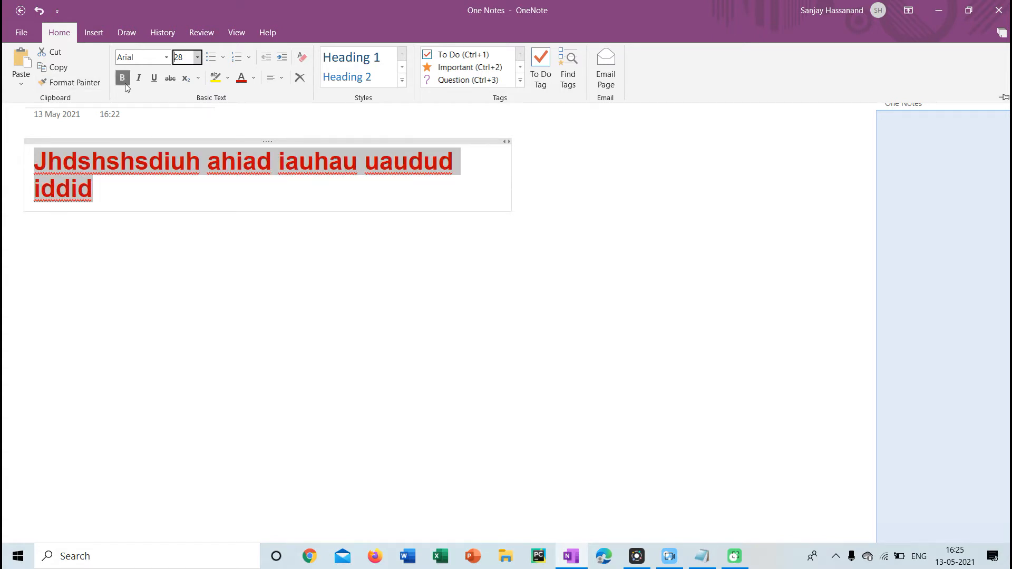
{"action": "left_click", "coordinate": [125, 84]}
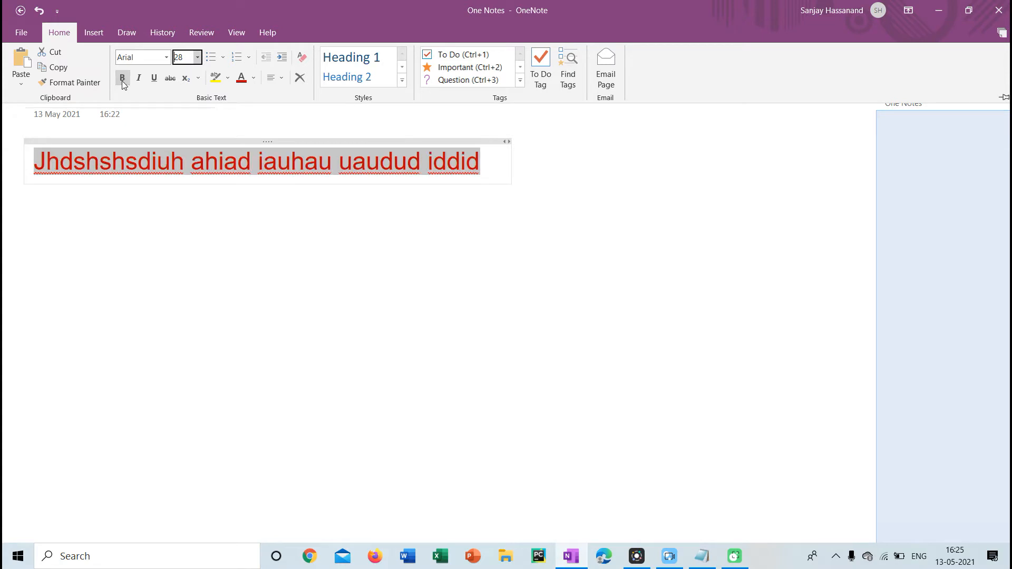
{"action": "left_click", "coordinate": [139, 163]}
{"action": "key", "text": "ctrl+b"}
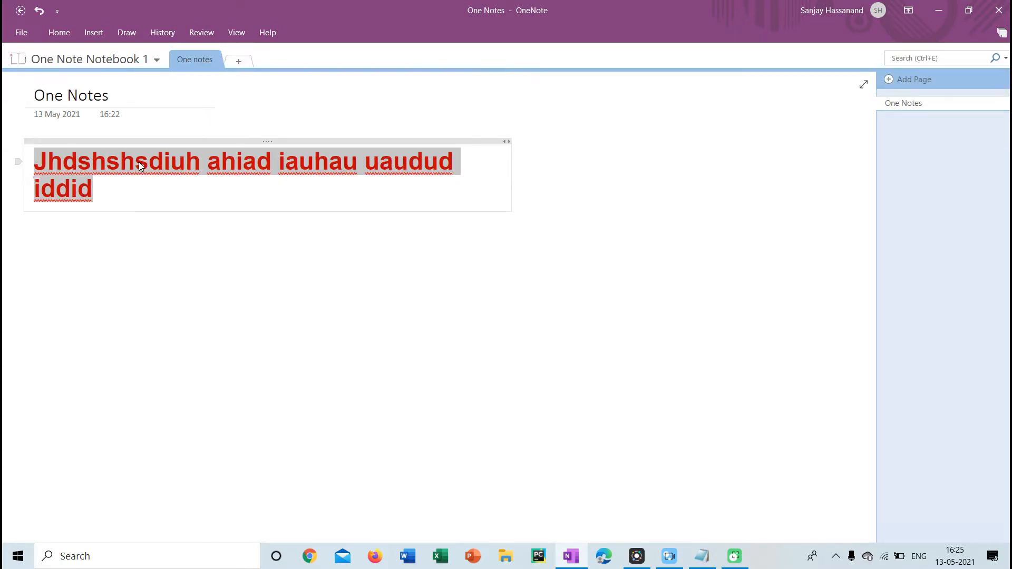
{"action": "left_click", "coordinate": [66, 31]}
{"action": "left_click", "coordinate": [125, 79]}
{"action": "left_click", "coordinate": [125, 79]}
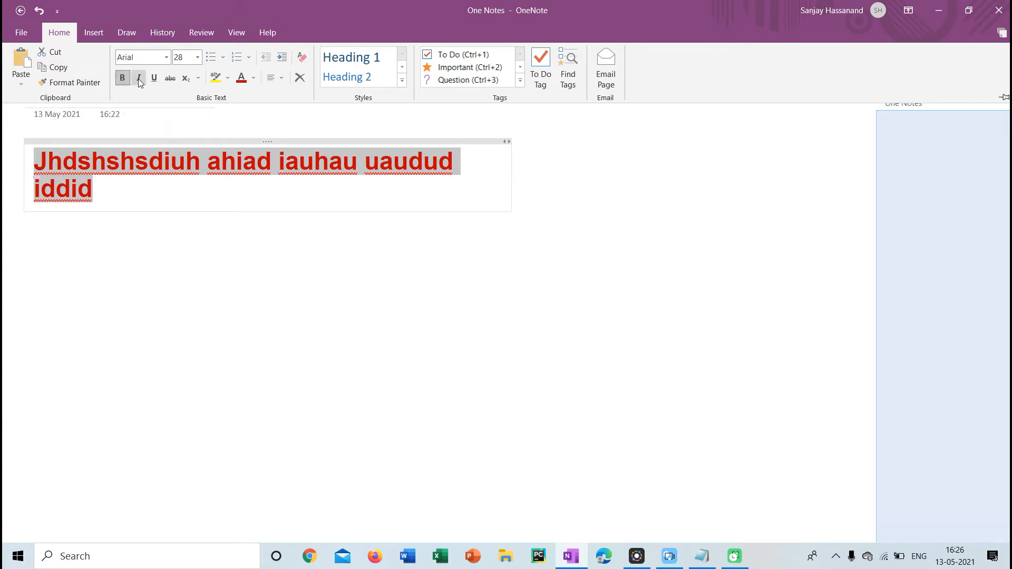
Step: Italicize and underline the selected sample line, and deselect the text
{"action": "left_click", "coordinate": [140, 82]}
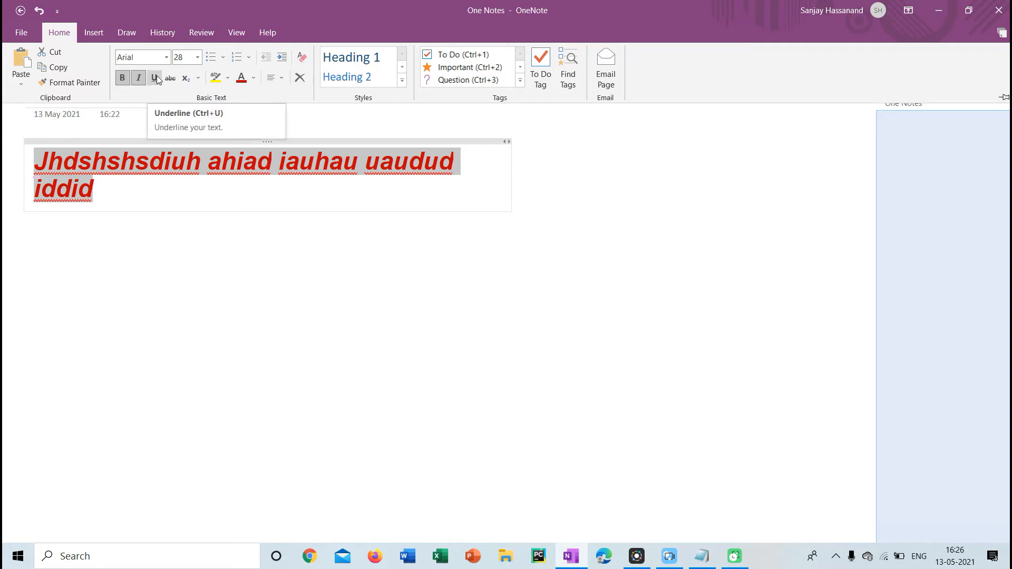
{"action": "left_click", "coordinate": [155, 78]}
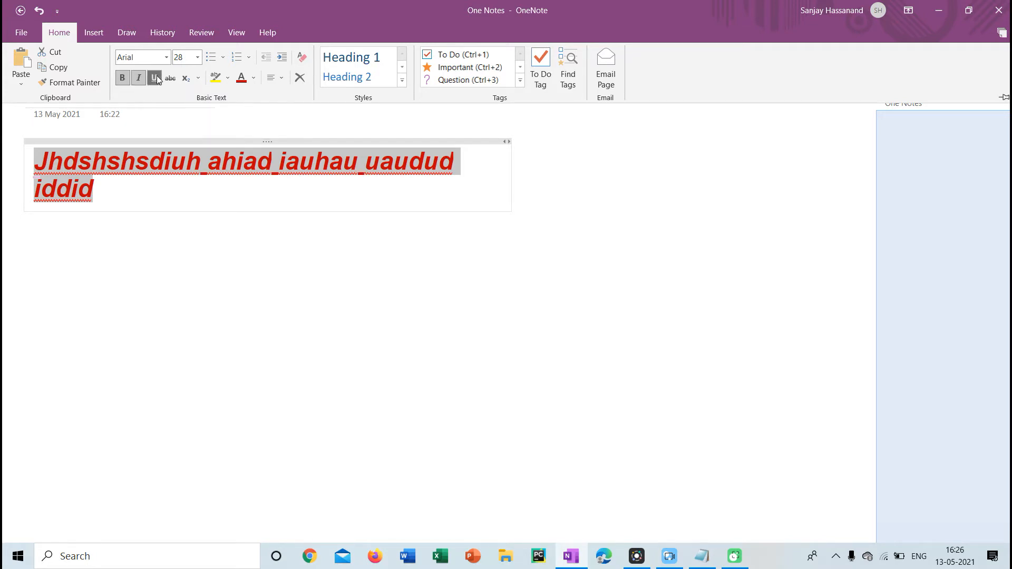
{"action": "left_click", "coordinate": [163, 194]}
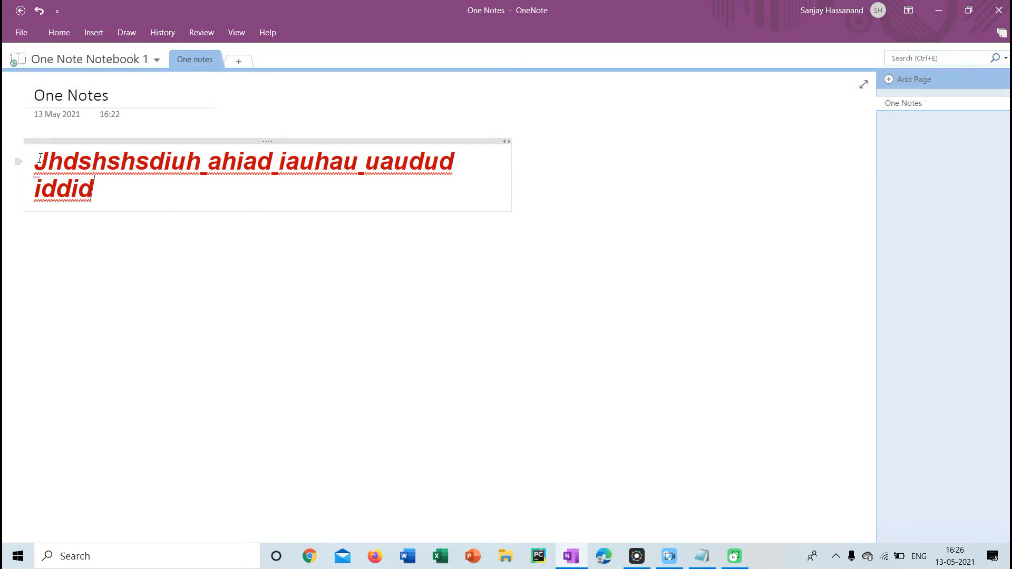
Step: Clear all formatting from the whole sample line, and undo the clearing
{"action": "left_click_drag", "start_coordinate": [35, 155], "coordinate": [216, 197]}
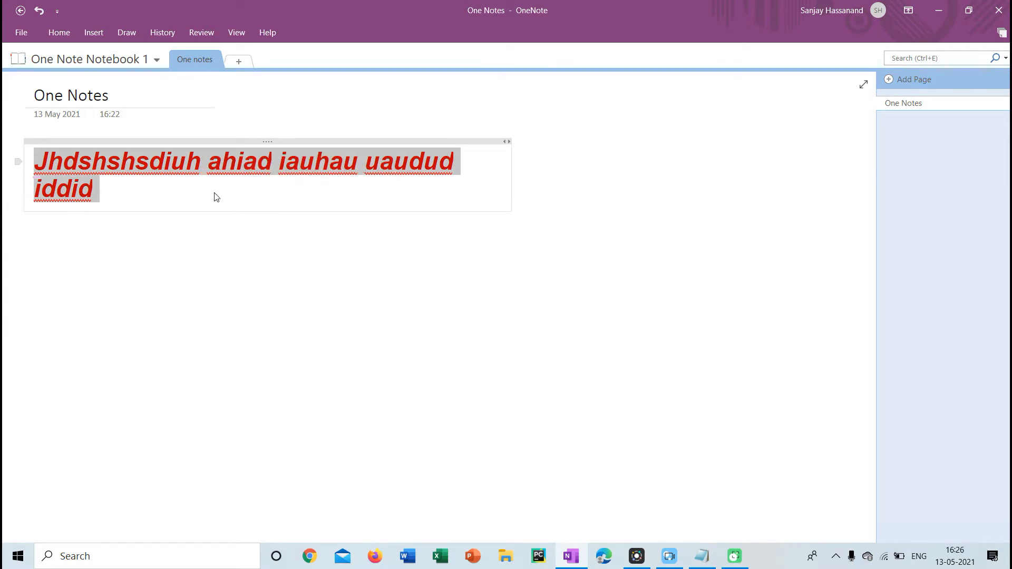
{"action": "left_click", "coordinate": [247, 192]}
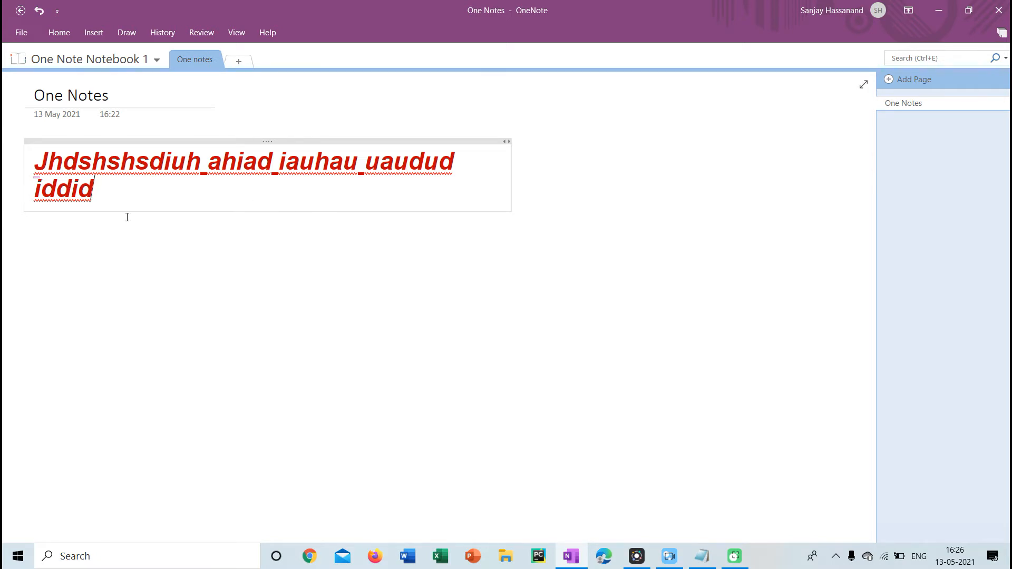
{"action": "left_click_drag", "start_coordinate": [38, 159], "coordinate": [122, 203]}
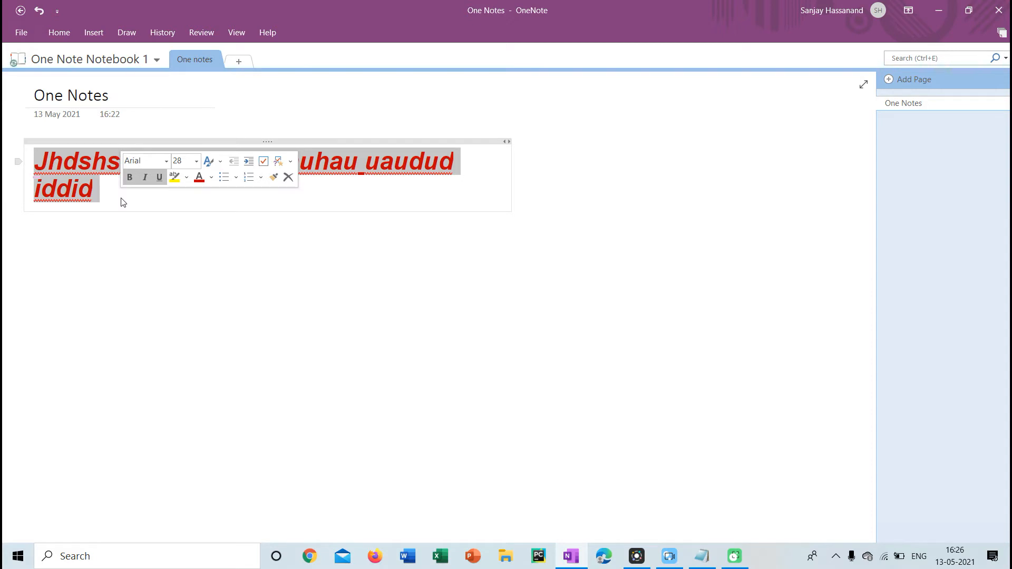
{"action": "left_click", "coordinate": [68, 34]}
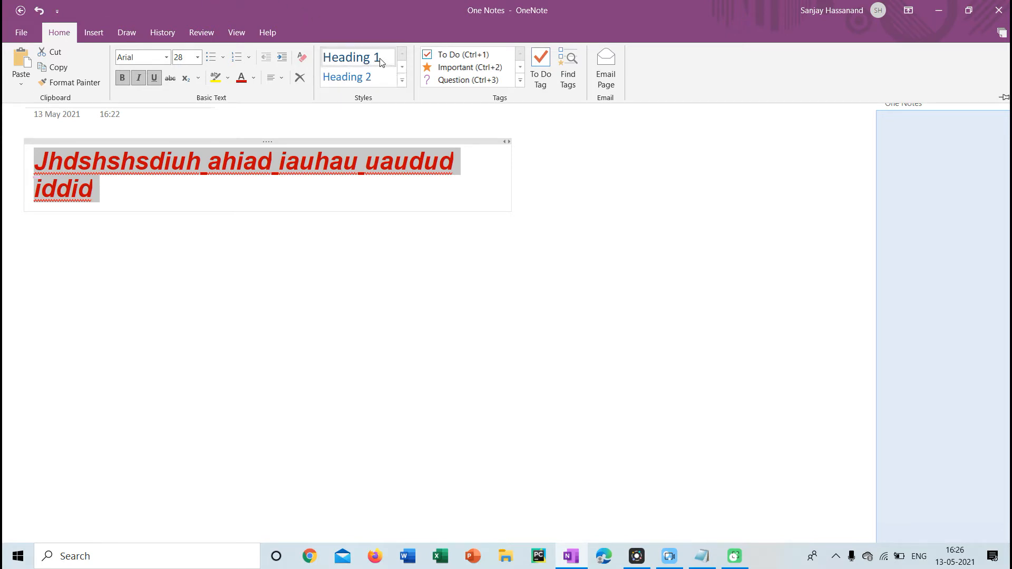
{"action": "left_click", "coordinate": [402, 81]}
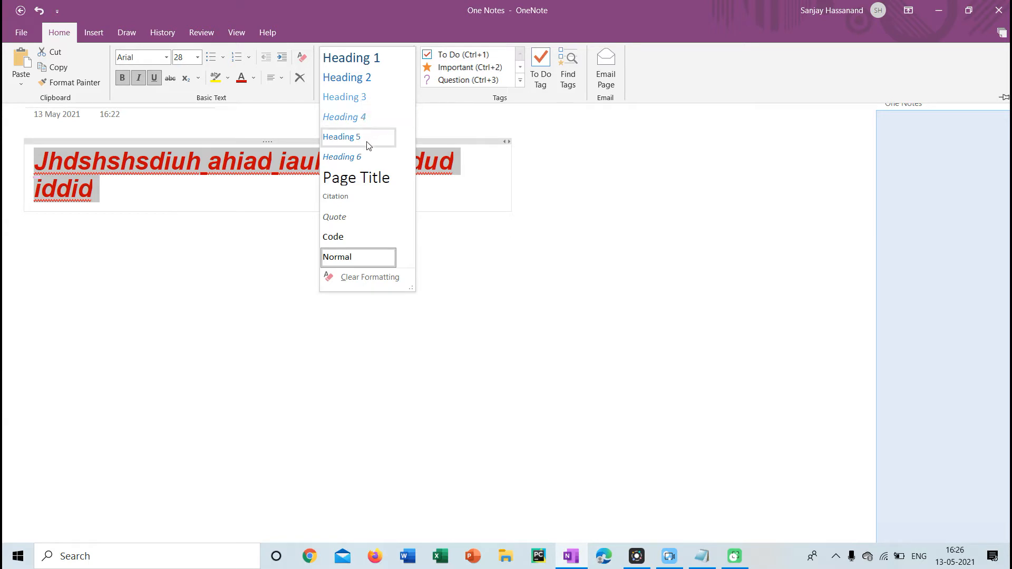
{"action": "left_click", "coordinate": [363, 276]}
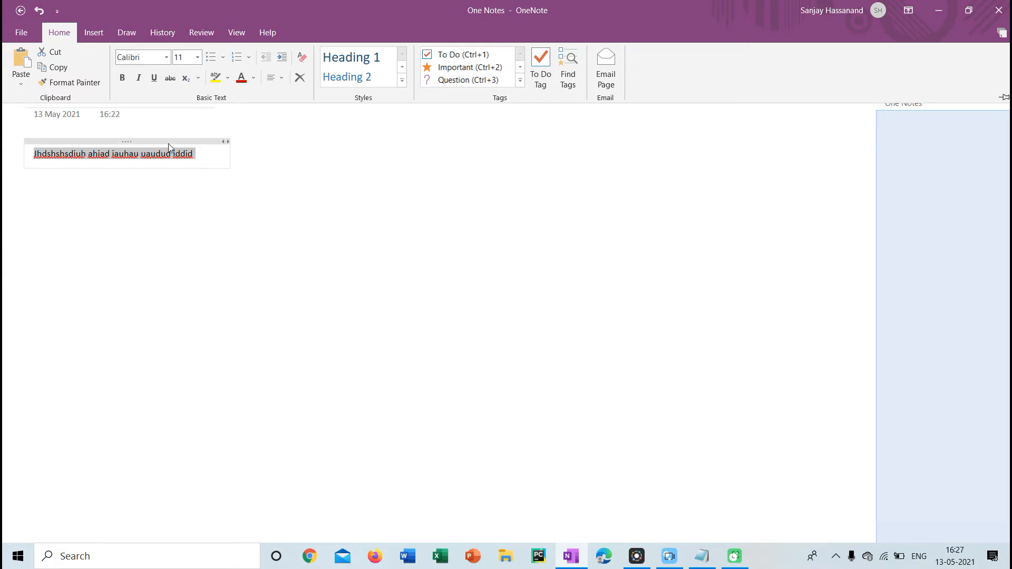
{"action": "left_click", "coordinate": [42, 14]}
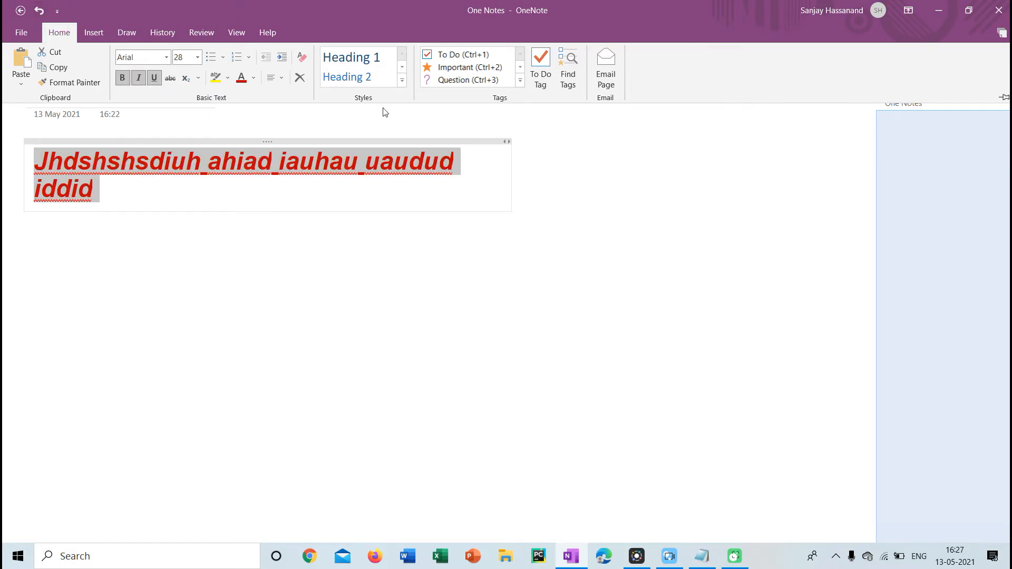
Step: Apply the Heading 1 style to the selected sample line
{"action": "left_click", "coordinate": [402, 81]}
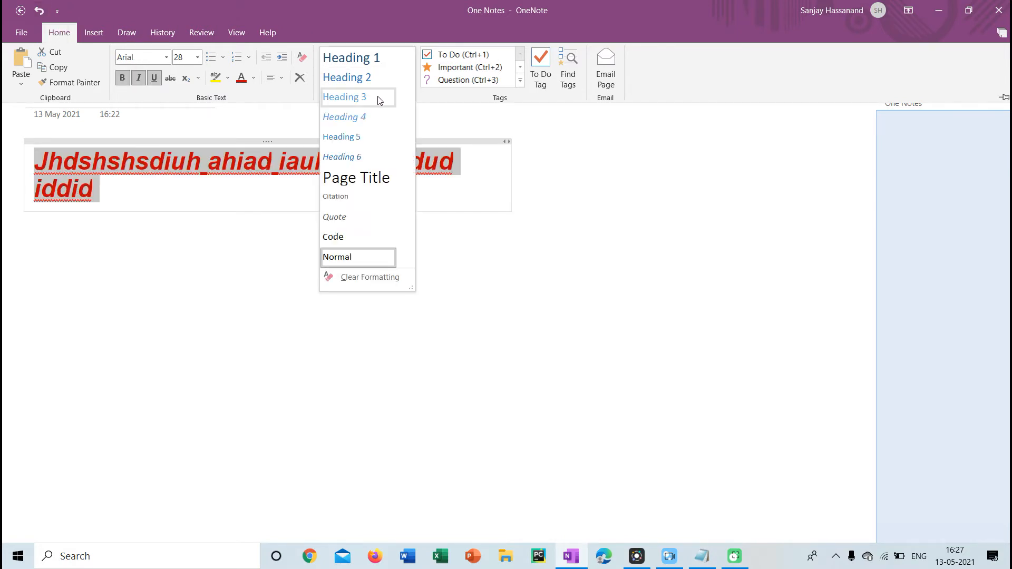
{"action": "left_click", "coordinate": [355, 57]}
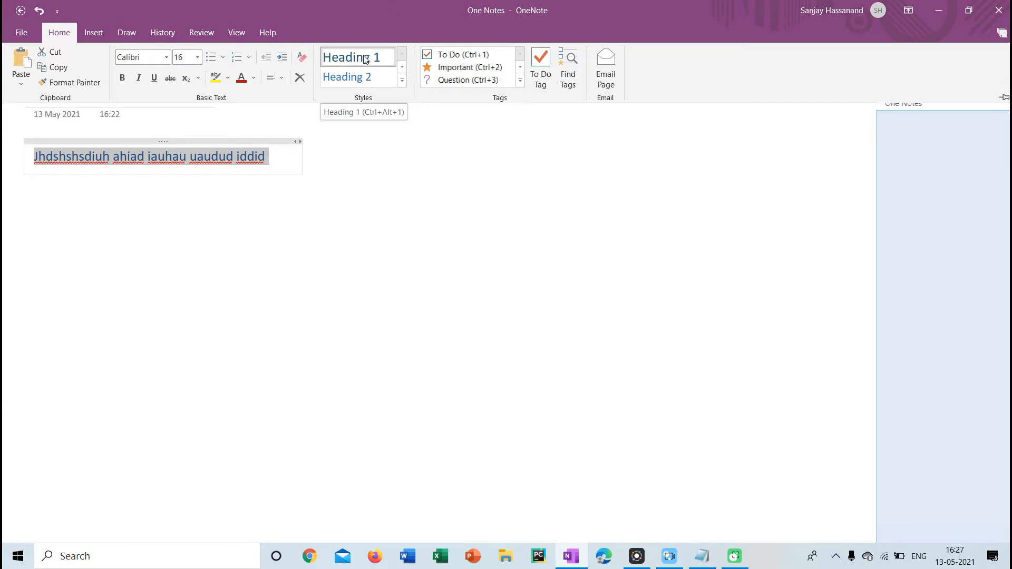
{"action": "left_click", "coordinate": [278, 163]}
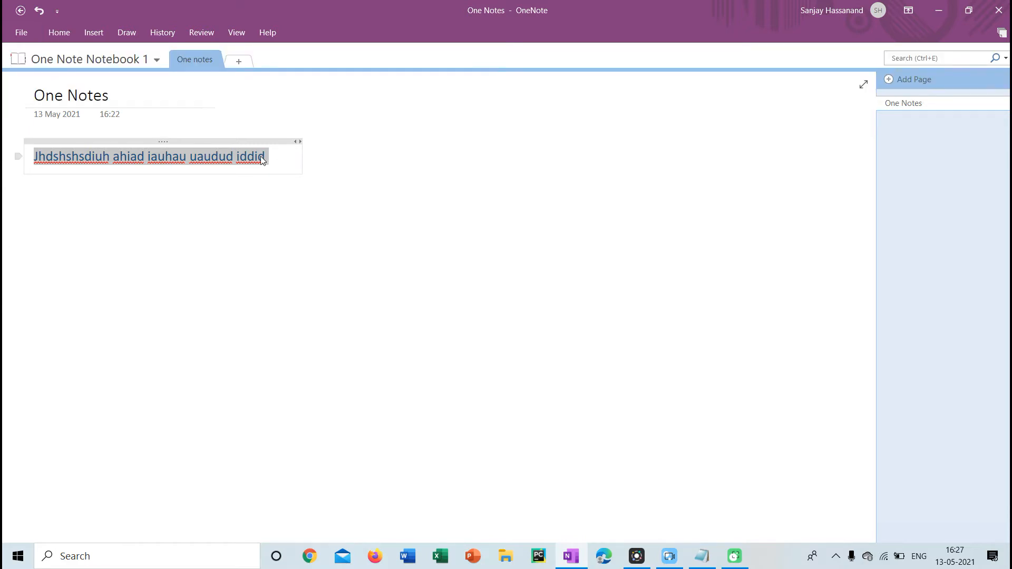
Step: Change the last word of the sample line to "idieid", and remove its final letter with the Delete command
{"action": "left_click", "coordinate": [261, 157]}
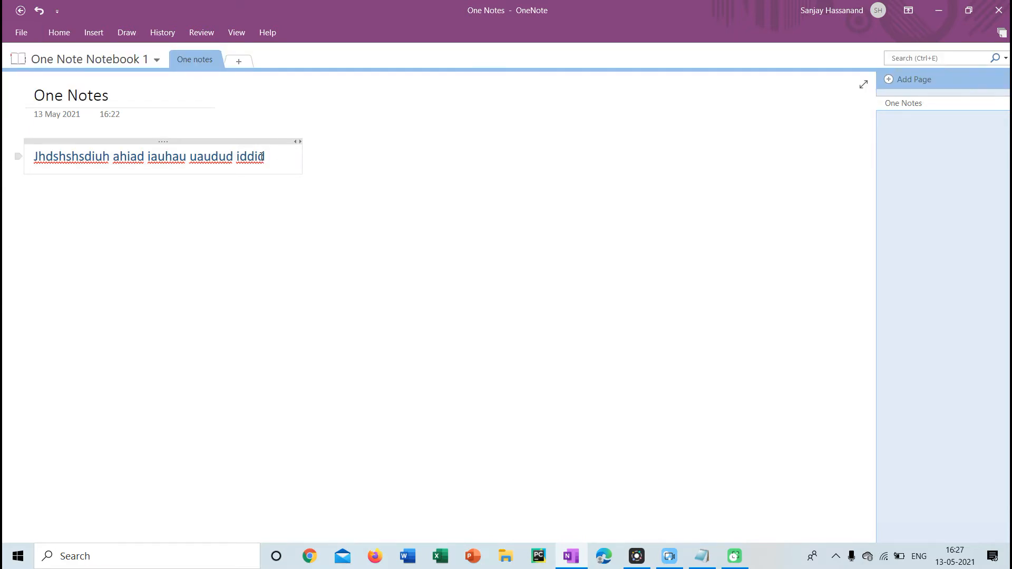
{"action": "left_click", "coordinate": [59, 33]}
{"action": "left_click", "coordinate": [59, 33]}
{"action": "key", "text": "BackSpace"}
{"action": "type", "text": "iei"}
{"action": "left_click", "coordinate": [67, 36]}
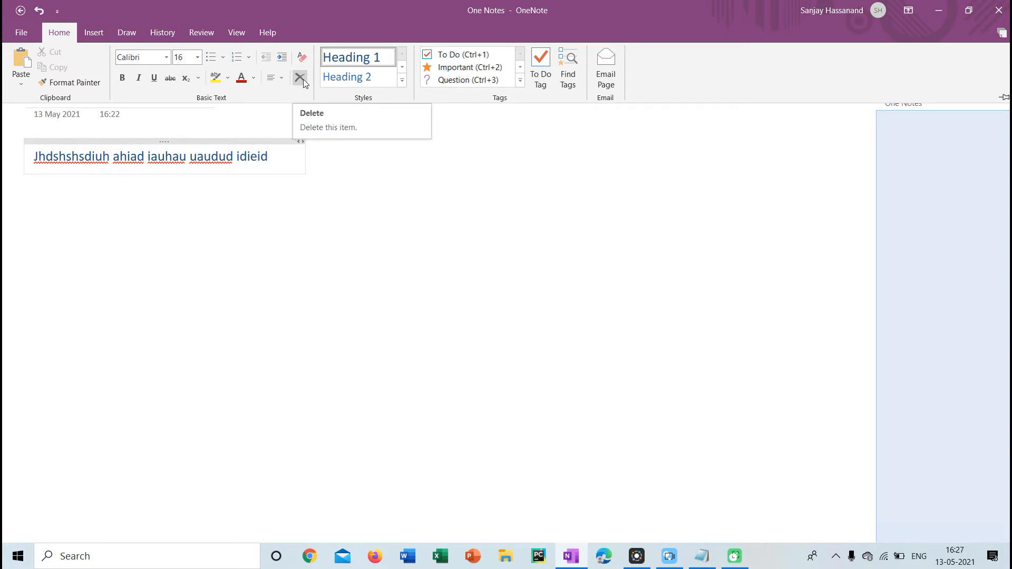
{"action": "left_click", "coordinate": [303, 82]}
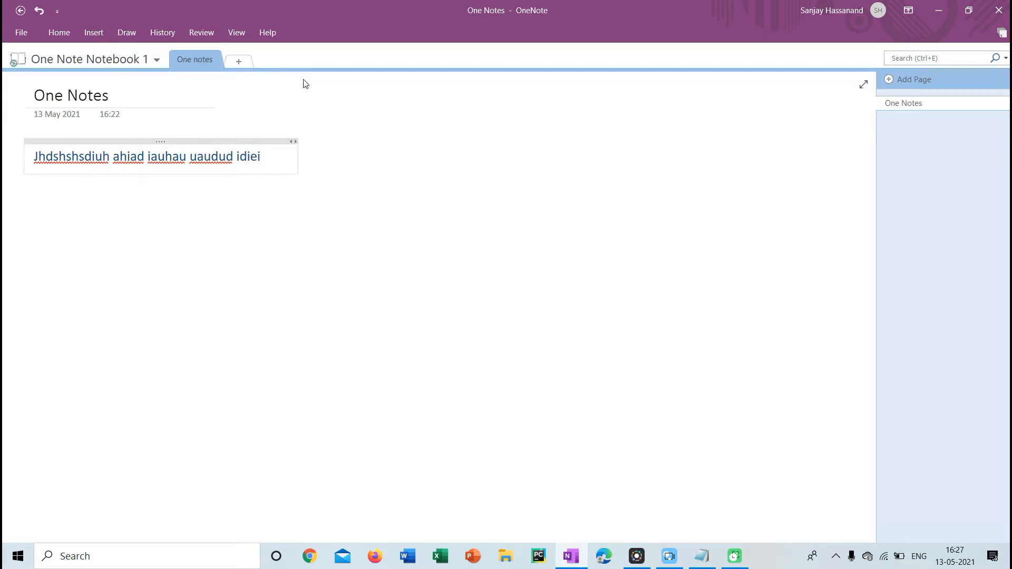
Step: Erase the letters "id" at the start of the last word, and remove the following "i" with the Delete command
{"action": "left_click", "coordinate": [57, 33]}
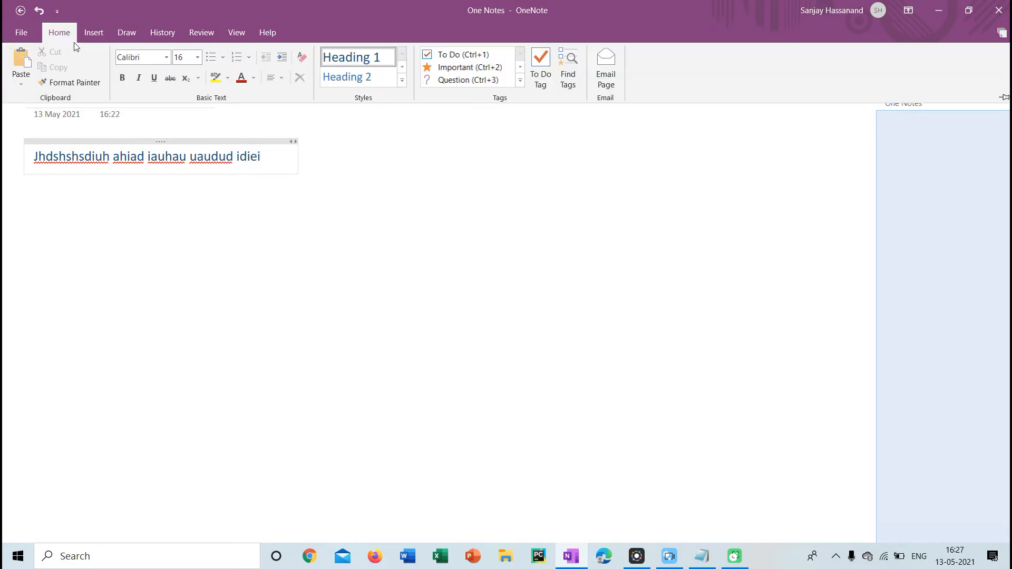
{"action": "left_click", "coordinate": [266, 151]}
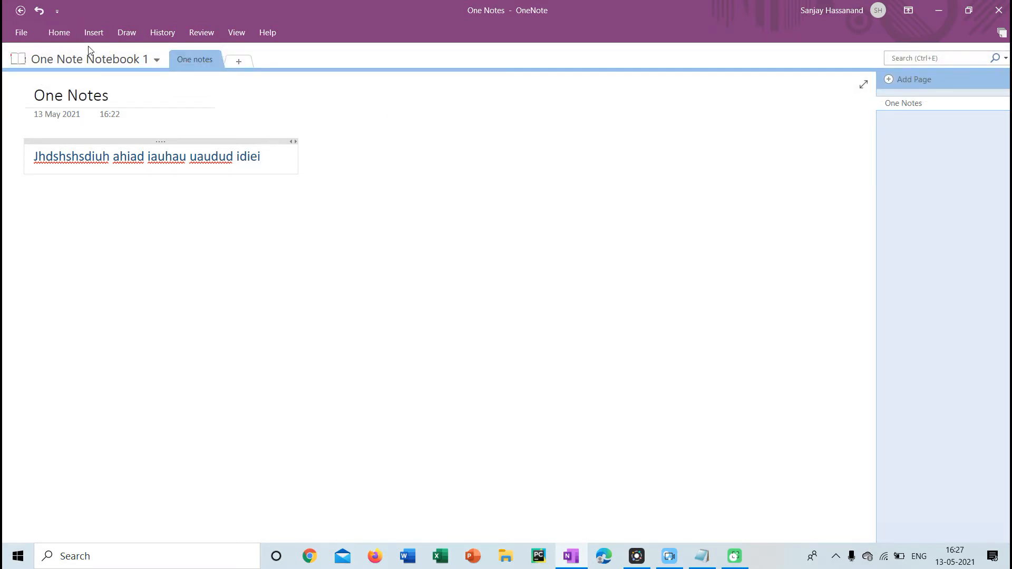
{"action": "left_click", "coordinate": [60, 33]}
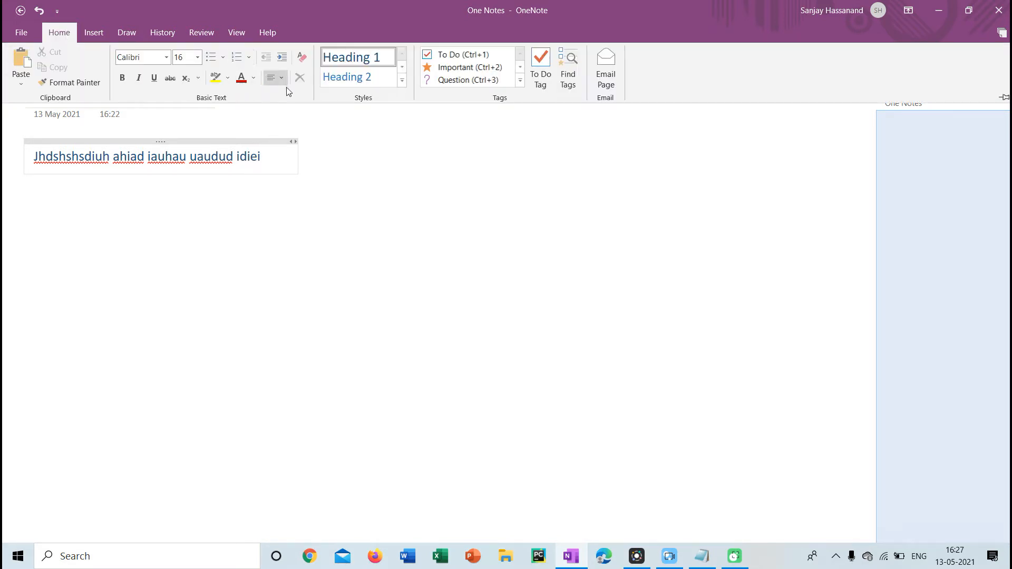
{"action": "left_click", "coordinate": [247, 152]}
{"action": "key", "text": "BackSpace"}
{"action": "key", "text": "BackSpace"}
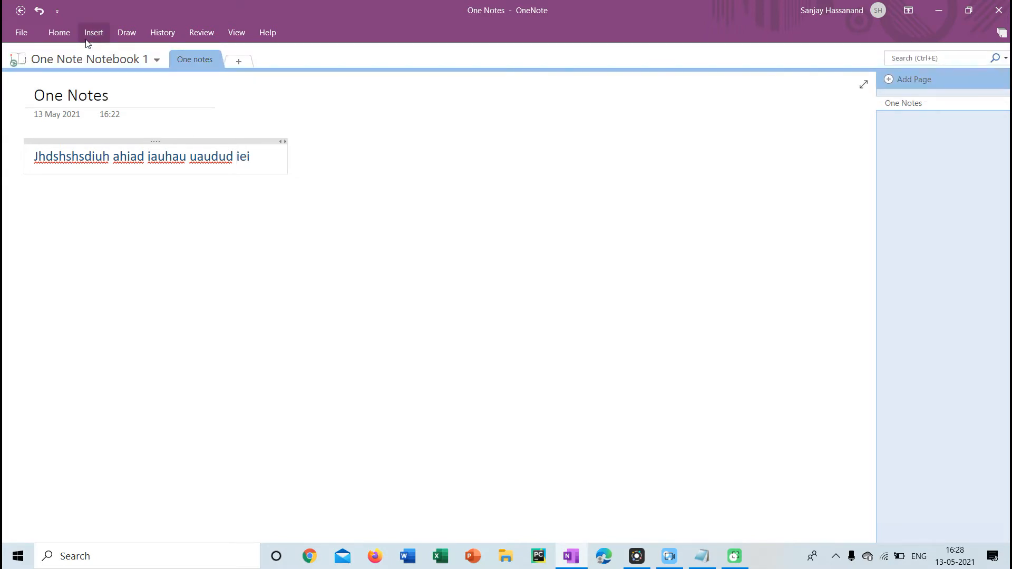
{"action": "left_click", "coordinate": [53, 35]}
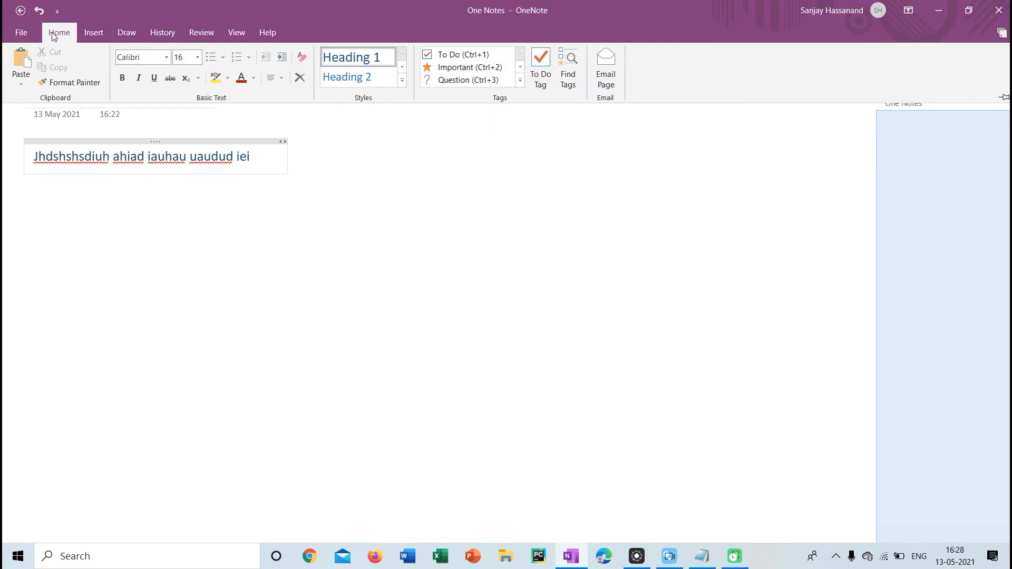
{"action": "left_click", "coordinate": [302, 81]}
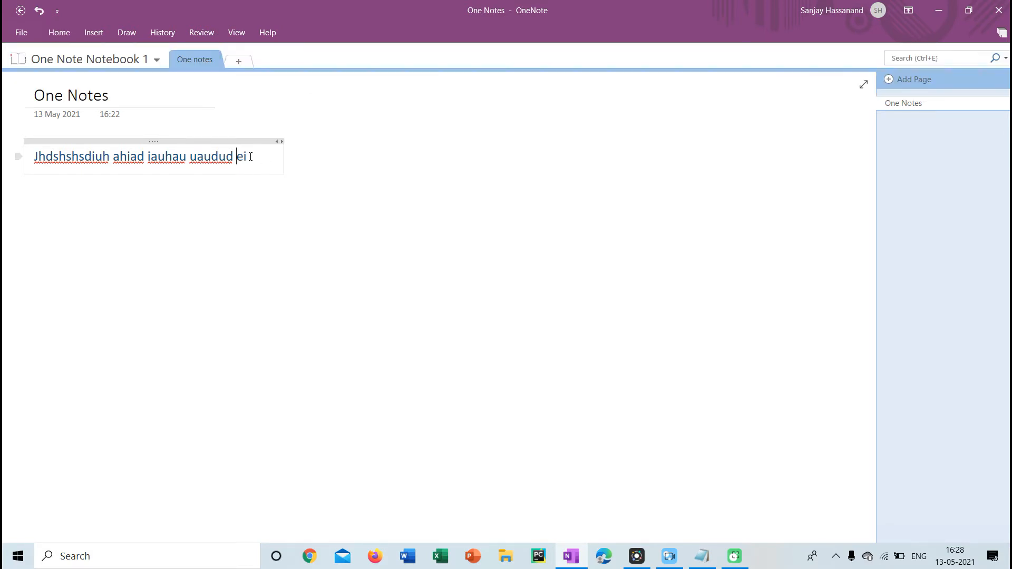
Step: Erase the entire sample line from the note, leaving the cursor in the empty line
{"action": "left_click", "coordinate": [59, 34]}
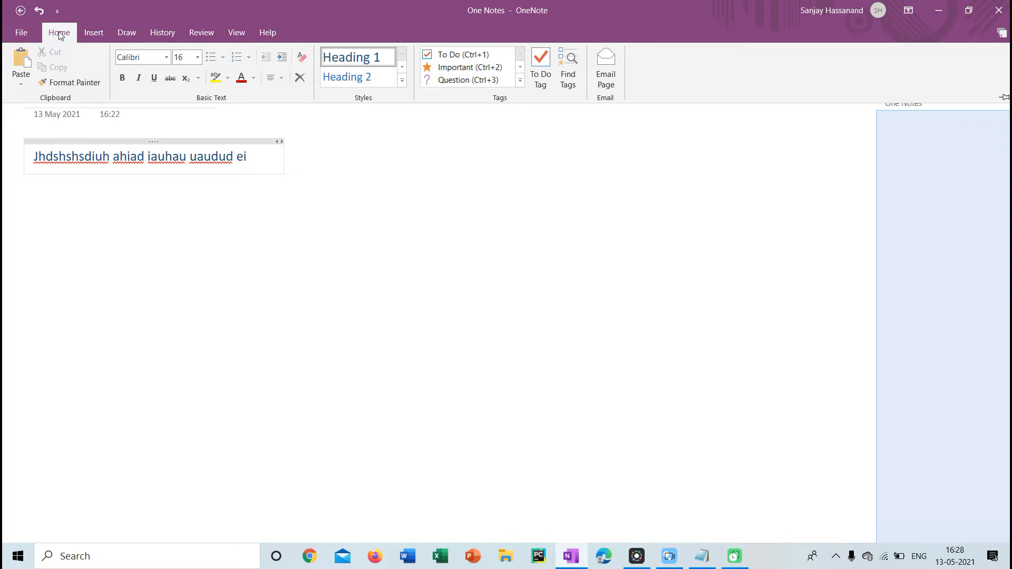
{"action": "left_click", "coordinate": [252, 159]}
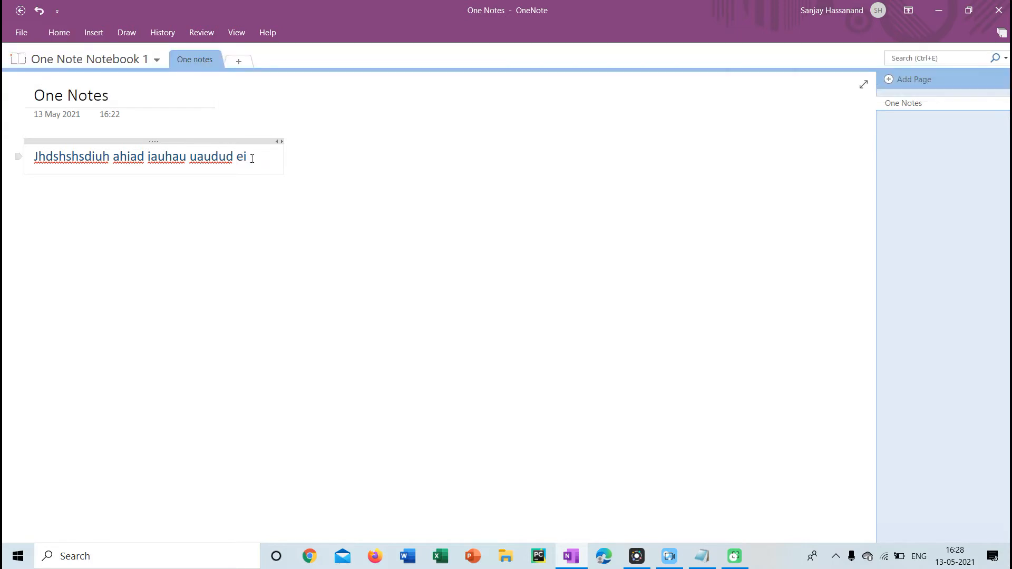
{"action": "key", "text": "BackSpace"}
{"action": "key", "text": "BackSpace"}
{"action": "key", "text": "BackSpace"}
{"action": "key", "text": "BackSpace"}
{"action": "key", "text": "BackSpace"}
{"action": "key", "text": "BackSpace"}
{"action": "key", "text": "BackSpace"}
{"action": "key", "text": "BackSpace"}
{"action": "key", "text": "BackSpace"}
{"action": "key", "text": "BackSpace"}
{"action": "key", "text": "BackSpace"}
{"action": "key", "text": "BackSpace"}
{"action": "key", "text": "BackSpace"}
{"action": "key", "text": "BackSpace"}
{"action": "key", "text": "BackSpace"}
{"action": "key", "text": "BackSpace"}
{"action": "key", "text": "BackSpace"}
{"action": "key", "text": "BackSpace"}
{"action": "key", "text": "BackSpace"}
{"action": "key", "text": "BackSpace"}
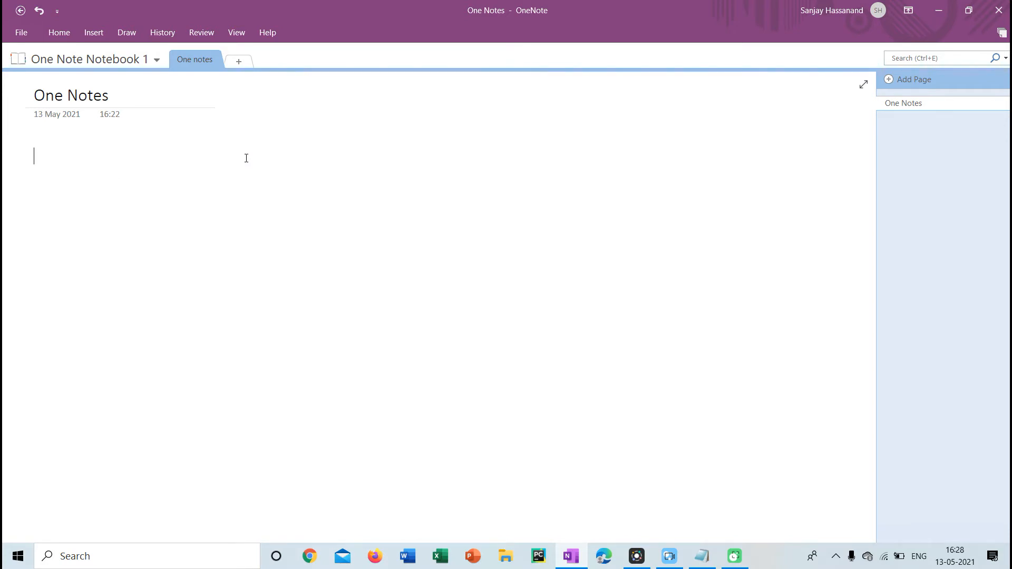
Step: Enter "2nd, 3rd" as the new note text, correcting any mistyped characters
{"action": "type", "text": "@nd"}
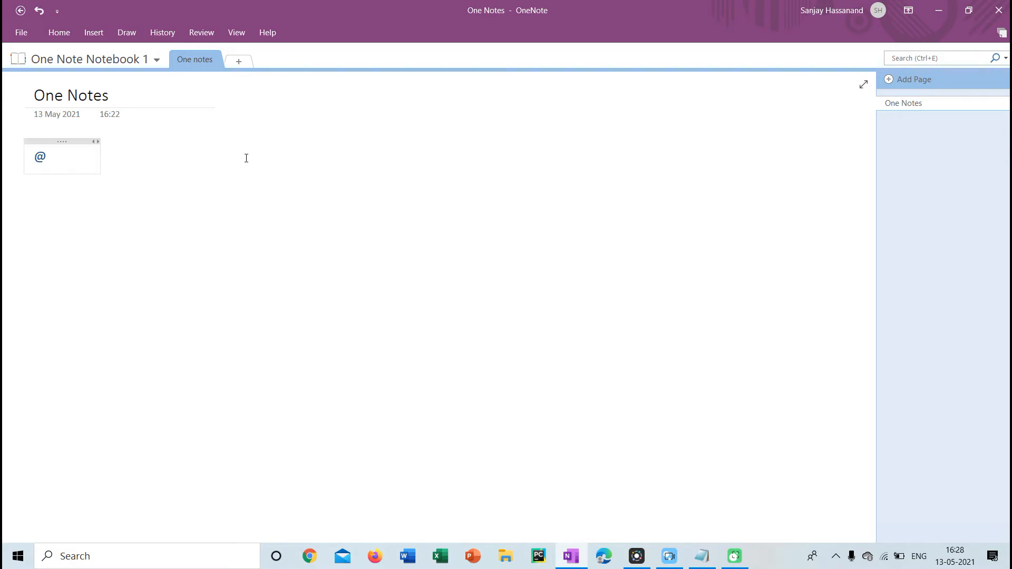
{"action": "key", "text": "BackSpace"}
{"action": "key", "text": "BackSpace"}
{"action": "key", "text": "BackSpace"}
{"action": "type", "text": "2nd , 3rd"}
{"action": "key", "text": "BackSpace"}
{"action": "key", "text": "BackSpace"}
{"action": "type", "text": "rd"}
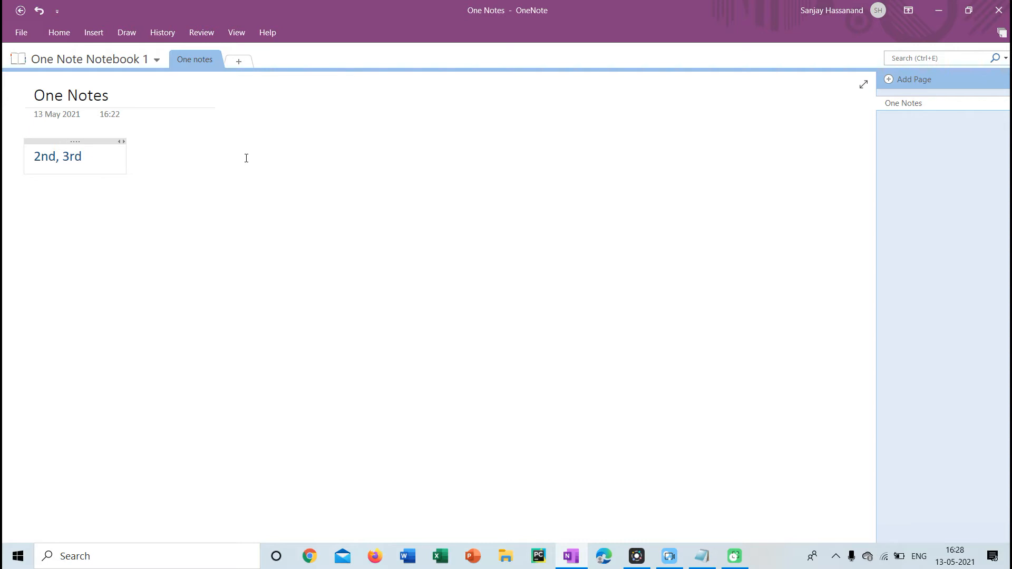
Step: Add "4th, 5th" after "3rd", with a single space before "4th" and a comma after it
{"action": "type", "text": "4th %th"}
{"action": "key", "text": "BackSpace"}
{"action": "key", "text": "BackSpace"}
{"action": "key", "text": "BackSpace"}
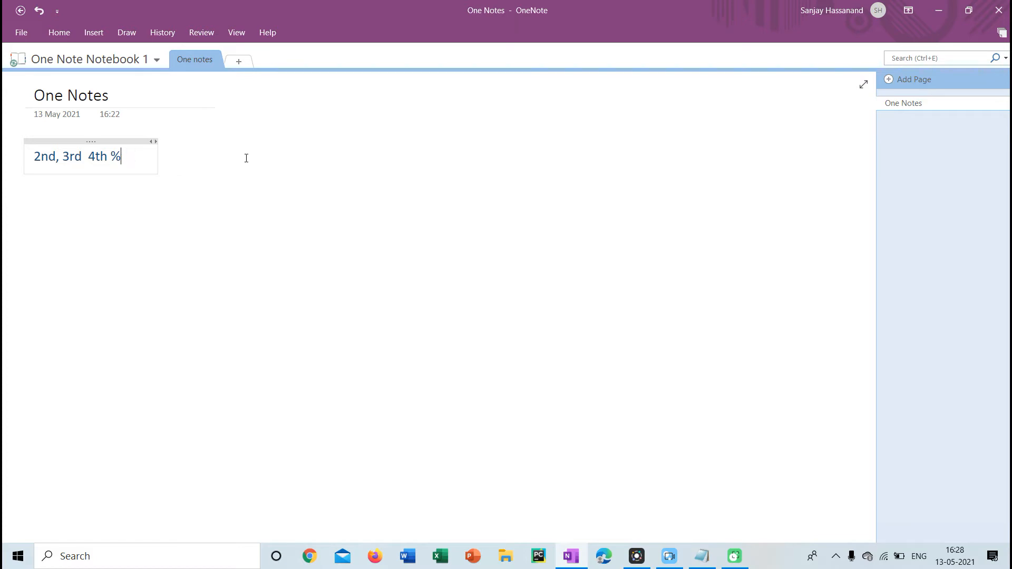
{"action": "type", "text": "5th"}
{"action": "left_click", "coordinate": [90, 157]}
{"action": "key", "text": "BackSpace"}
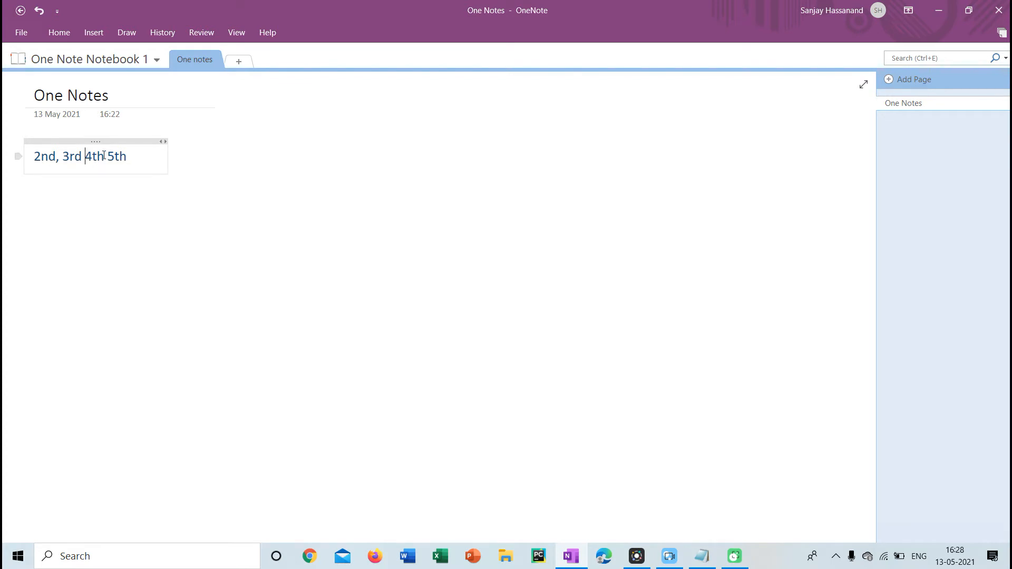
{"action": "left_click", "coordinate": [105, 156]}
{"action": "type", "text": ","}
Step: Format the letters "th" of "5th" as superscript
{"action": "left_click", "coordinate": [66, 34]}
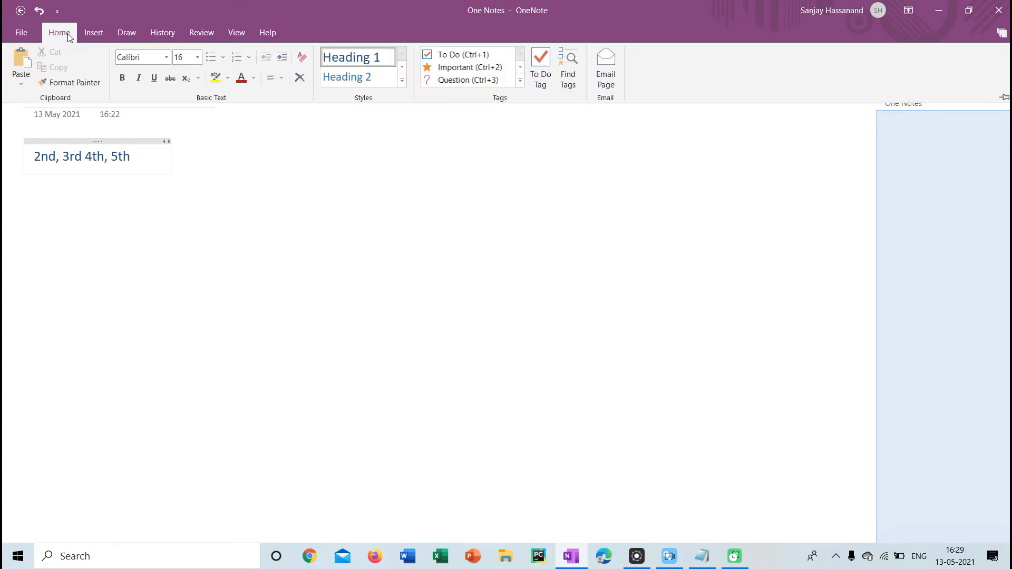
{"action": "left_click", "coordinate": [130, 156]}
{"action": "left_click_drag", "start_coordinate": [129, 156], "coordinate": [118, 156]}
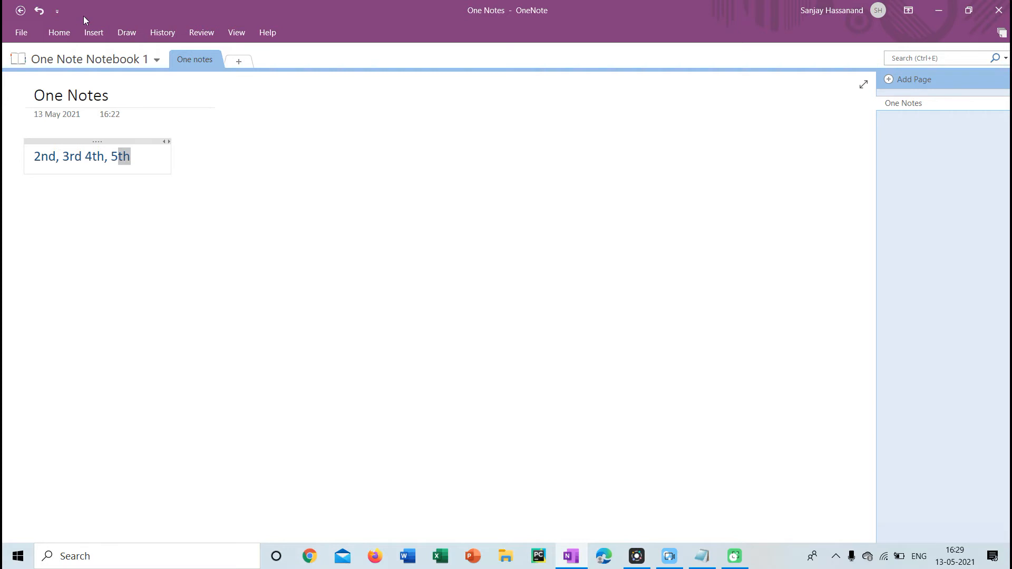
{"action": "left_click", "coordinate": [66, 27]}
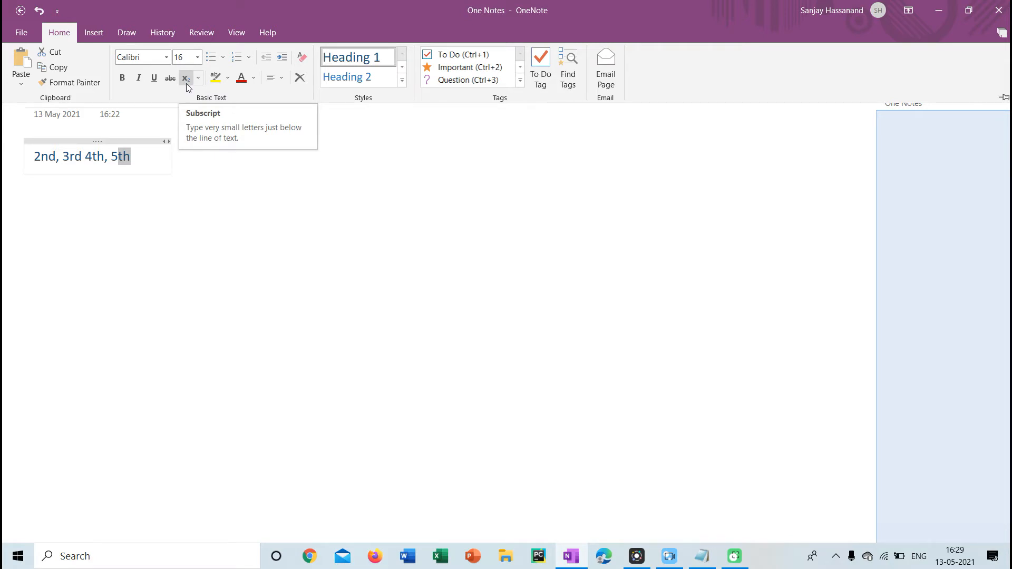
{"action": "left_click", "coordinate": [201, 80]}
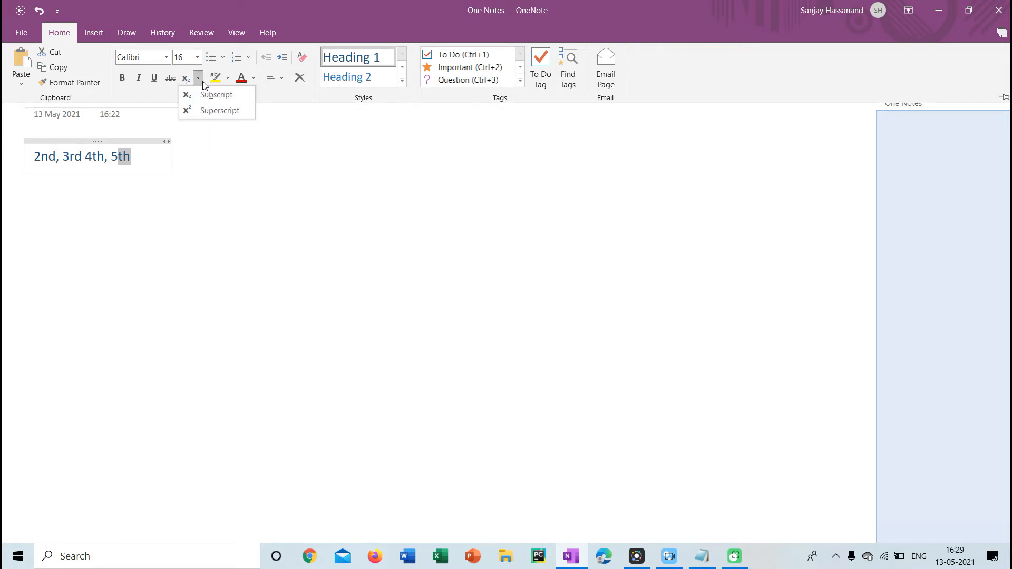
{"action": "left_click", "coordinate": [210, 111]}
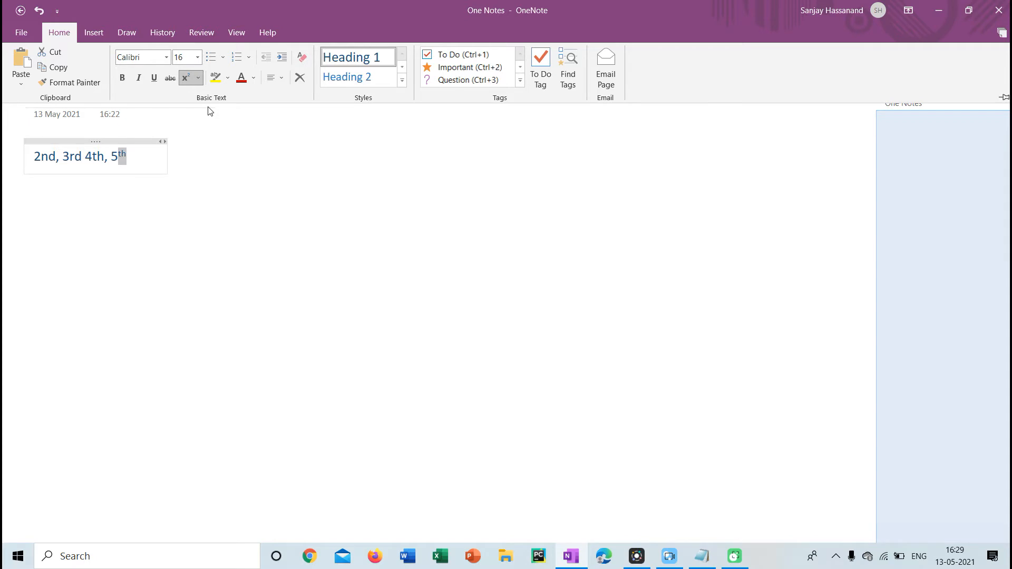
Step: Format the letters "th" of "4th" as superscript
{"action": "left_click", "coordinate": [100, 158]}
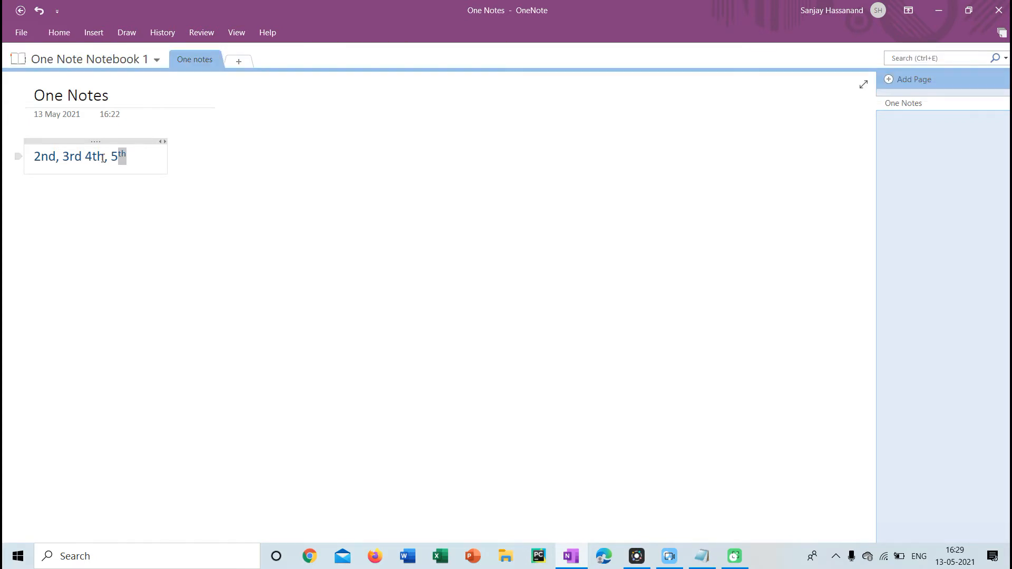
{"action": "left_click_drag", "start_coordinate": [105, 158], "coordinate": [93, 158]}
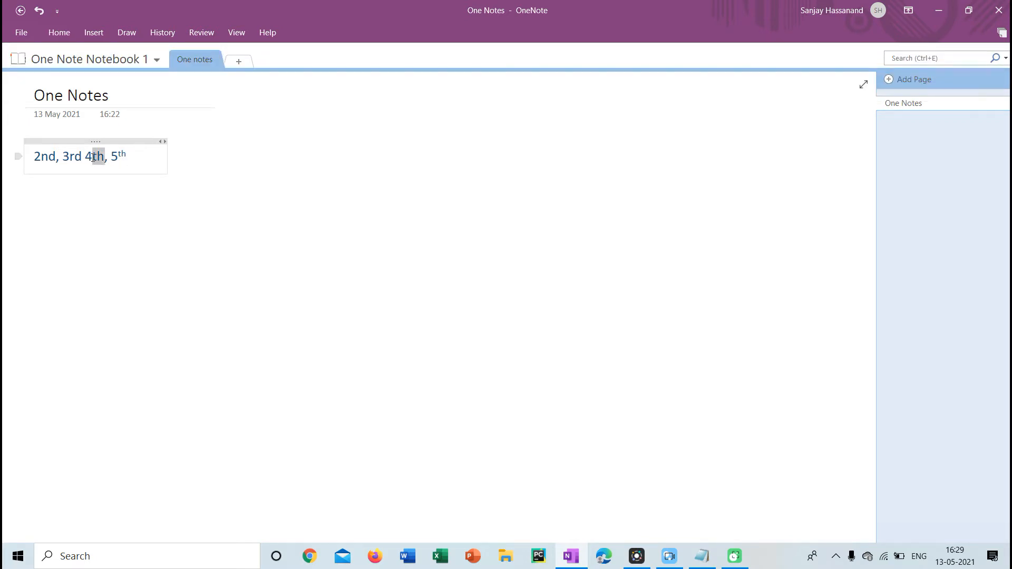
{"action": "left_click", "coordinate": [61, 33]}
{"action": "left_click", "coordinate": [199, 78]}
{"action": "left_click", "coordinate": [197, 110]}
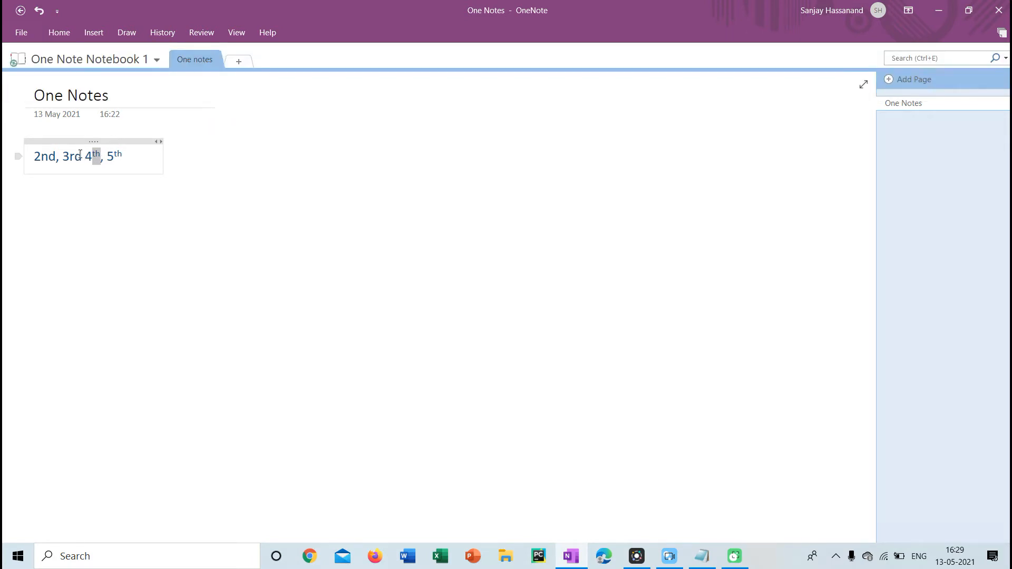
Step: Format the letters "rd" of "3rd" as superscript
{"action": "left_click_drag", "start_coordinate": [82, 157], "coordinate": [70, 156]}
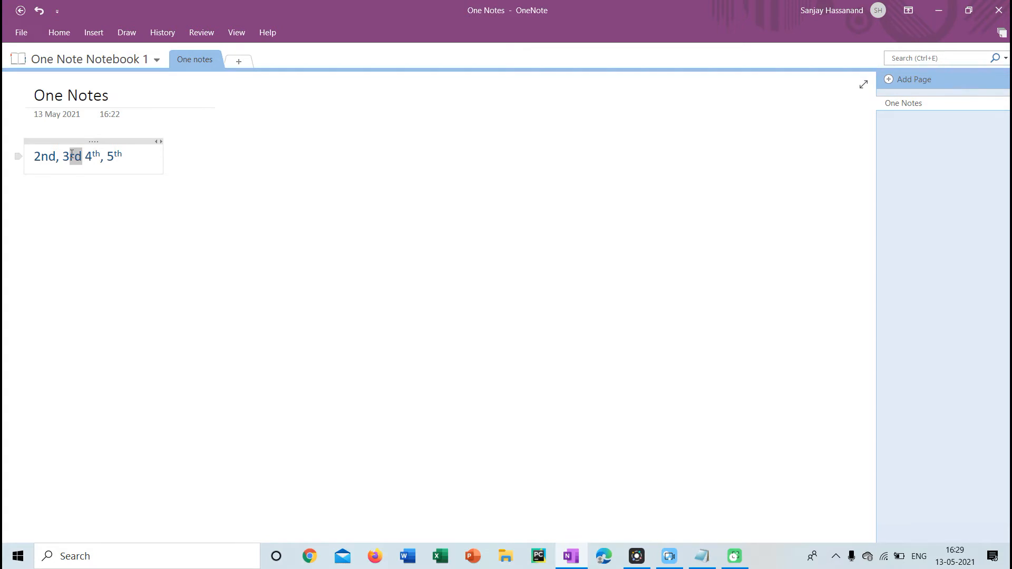
{"action": "left_click", "coordinate": [68, 41]}
{"action": "left_click", "coordinate": [198, 79]}
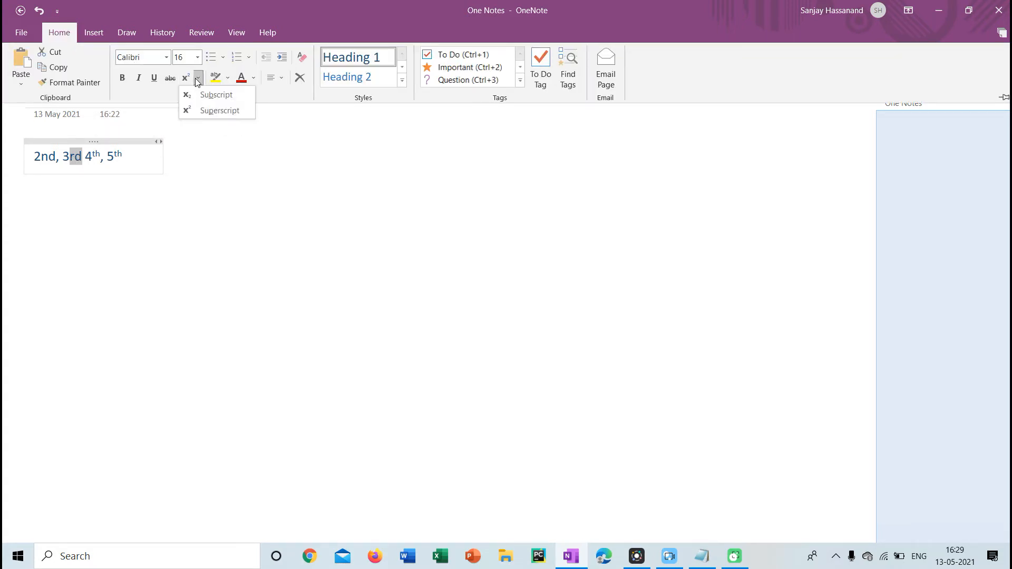
{"action": "left_click", "coordinate": [216, 110]}
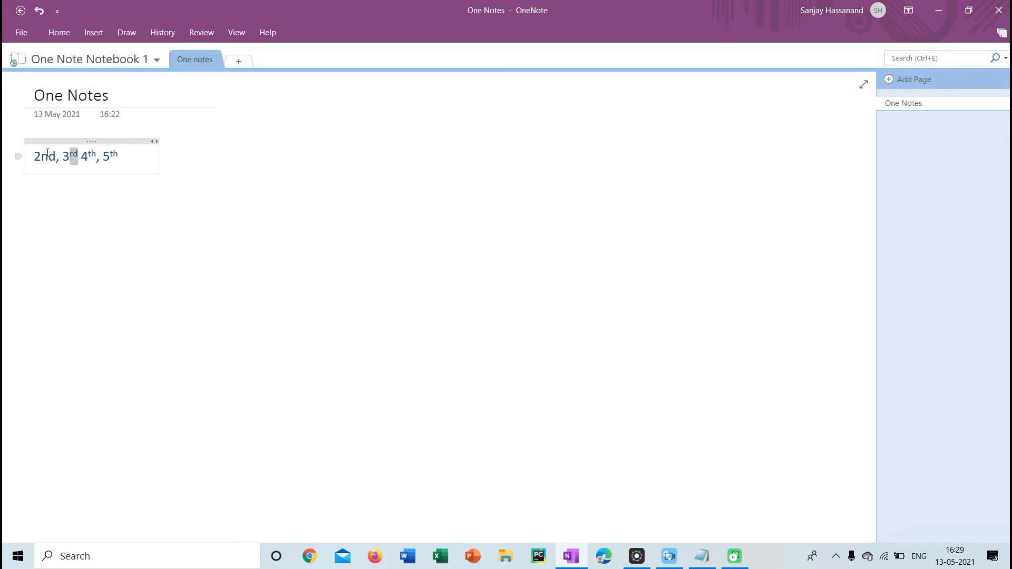
Step: Delete the whole line of ordinal numbers from the note
{"action": "left_click_drag", "start_coordinate": [44, 156], "coordinate": [60, 156]}
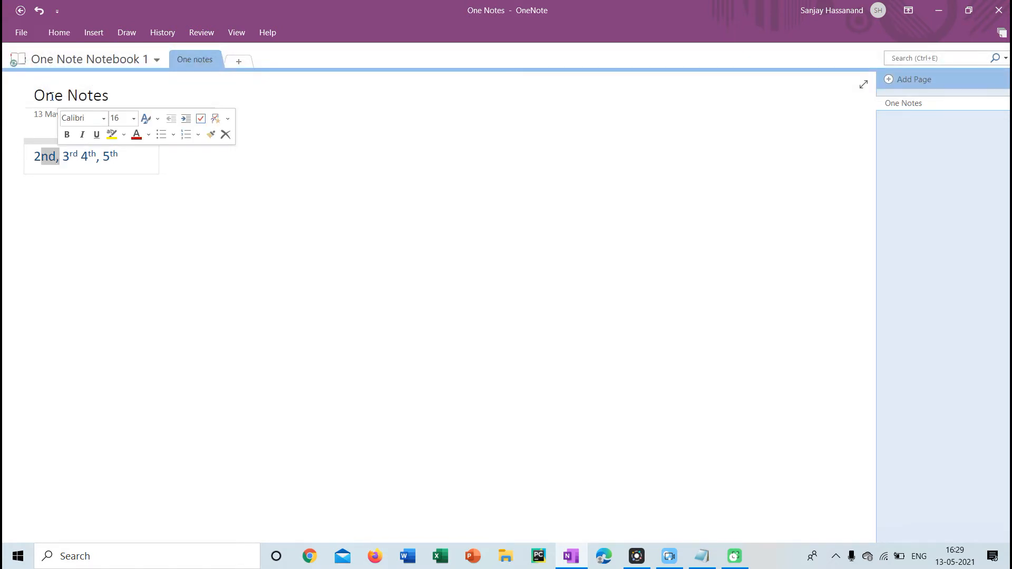
{"action": "key", "text": "shift+Left"}
{"action": "left_click_drag", "start_coordinate": [136, 158], "coordinate": [6, 154]}
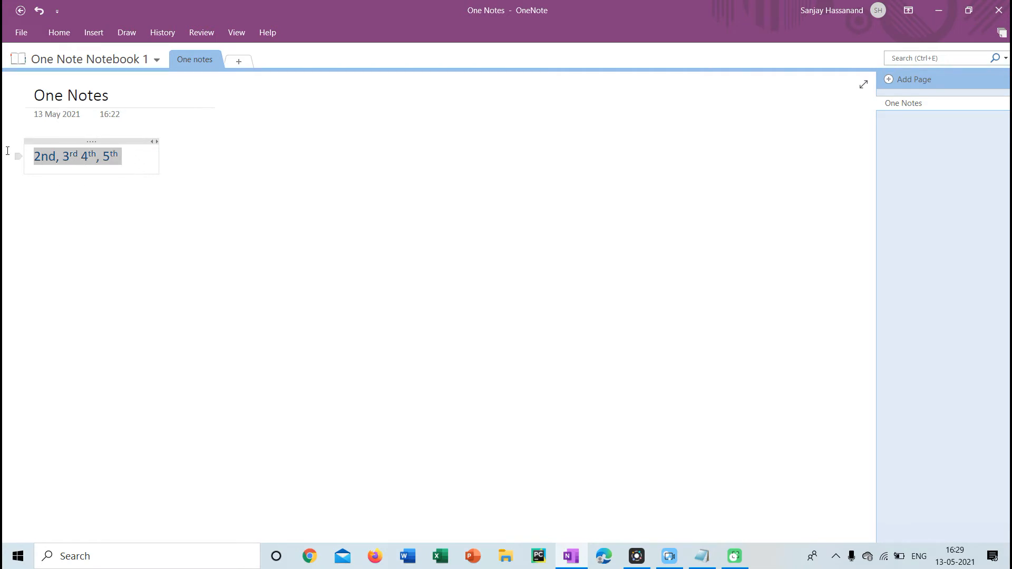
{"action": "key", "text": "Delete"}
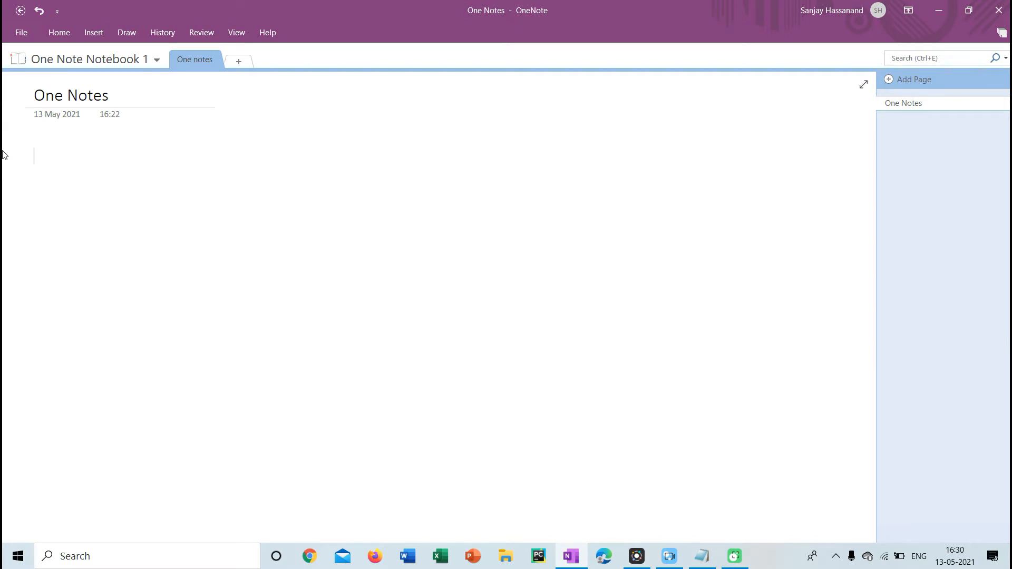
Step: Enter "H2o" as the note text with "Hydrogen,Oxygen" on the line below, correcting any mistyped characters
{"action": "type", "text": "H"}
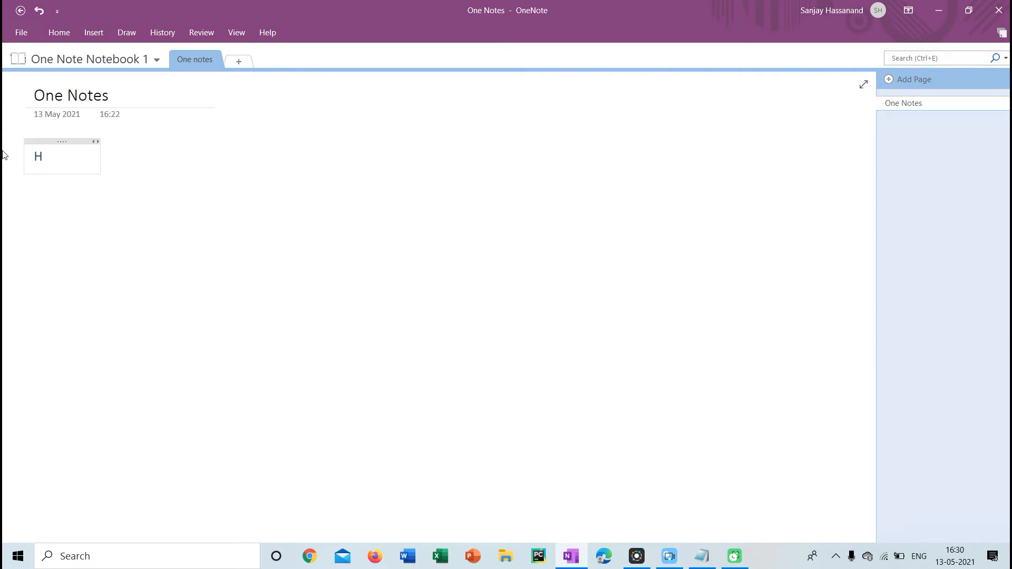
{"action": "type", "text": "2o"}
{"action": "key", "text": "Return"}
{"action": "type", "text": "ox"}
{"action": "key", "text": "BackSpace"}
{"action": "key", "text": "BackSpace"}
{"action": "type", "text": "Hydrogen"}
{"action": "key", "text": "BackSpace"}
{"action": "type", "text": ",Oxygen"}
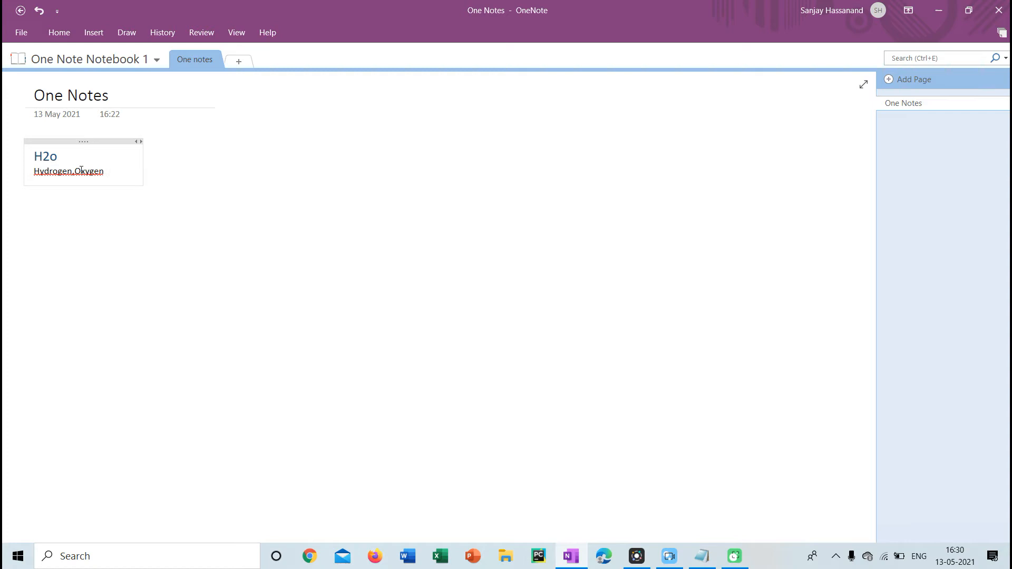
{"action": "key", "text": "BackSpace"}
Step: Format the "2" in "H2o" as subscript
{"action": "left_click", "coordinate": [60, 157]}
{"action": "left_click_drag", "start_coordinate": [43, 156], "coordinate": [50, 158]}
{"action": "left_click", "coordinate": [59, 32]}
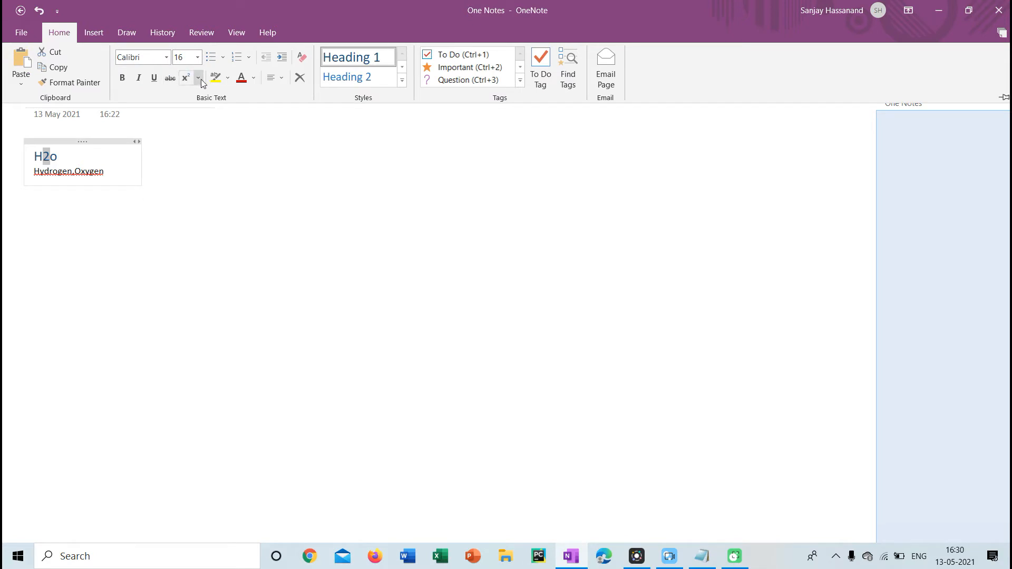
{"action": "left_click", "coordinate": [199, 79]}
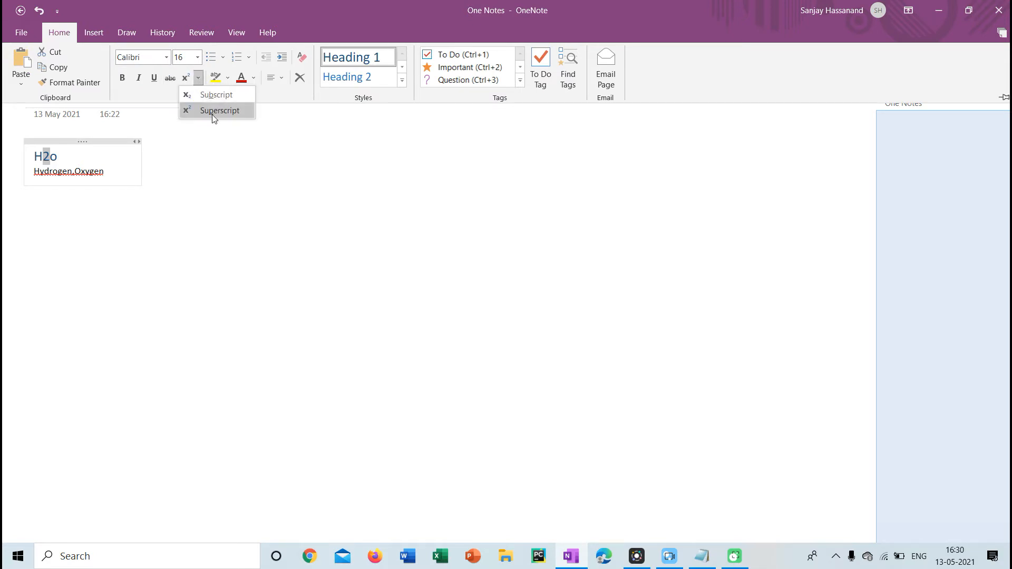
{"action": "left_click", "coordinate": [210, 96]}
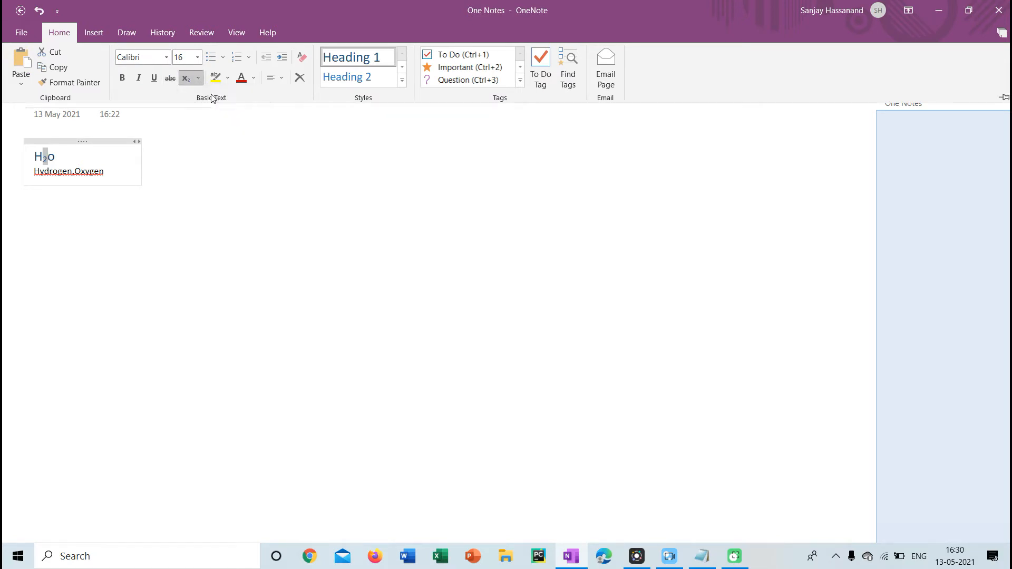
{"action": "left_click", "coordinate": [84, 160]}
{"action": "left_click", "coordinate": [68, 155]}
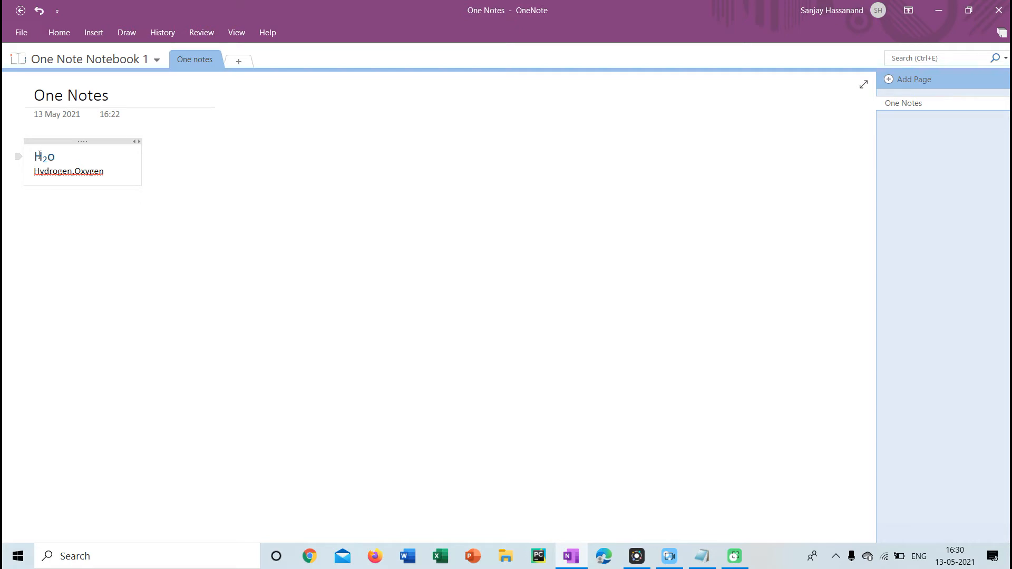
Step: Delete both the chemical formula line and the element names line, leaving the page body ready for new text
{"action": "left_click_drag", "start_coordinate": [35, 156], "coordinate": [125, 175]}
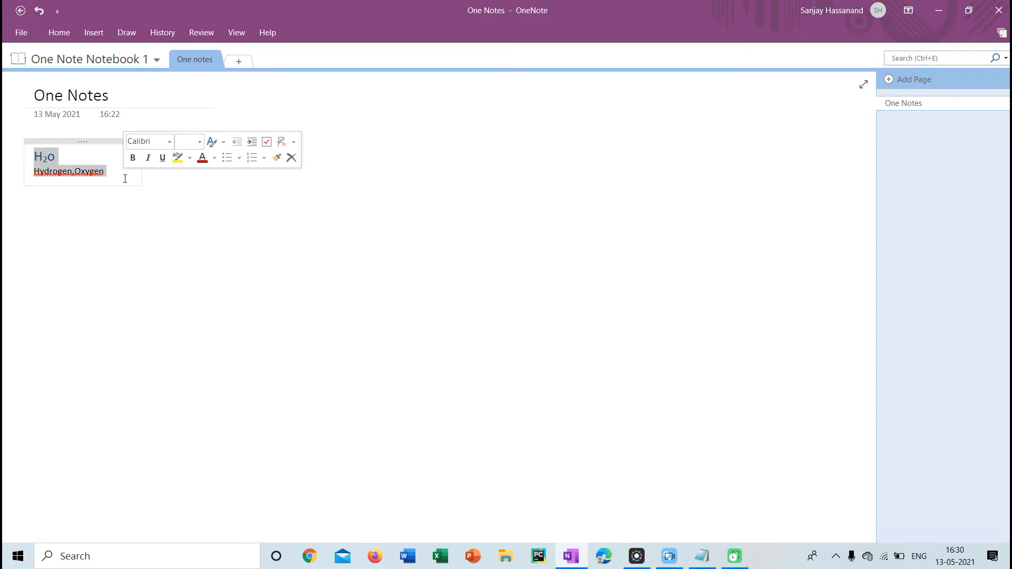
{"action": "key", "text": "Delete"}
{"action": "left_click", "coordinate": [50, 27]}
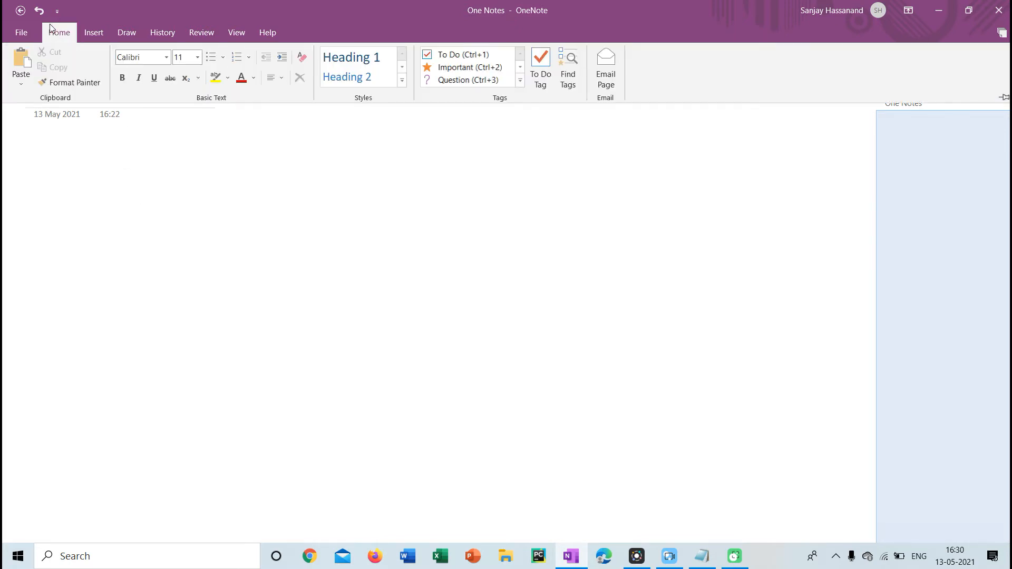
{"action": "left_click", "coordinate": [86, 169]}
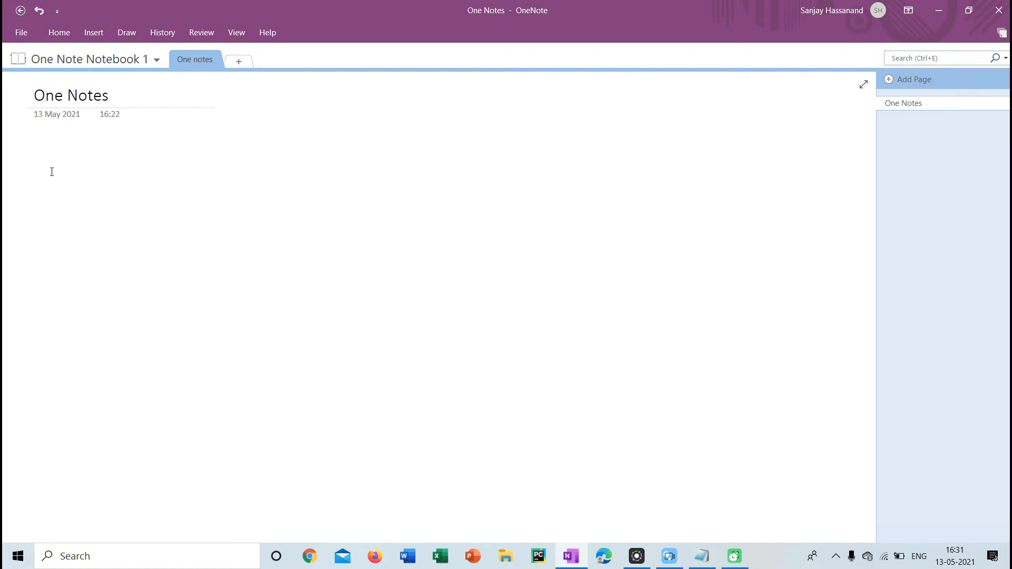
Step: Enter "Manners" in the page body and "Table manners" on the line below, correcting any mistyped characters
{"action": "type", "text": "Manners"}
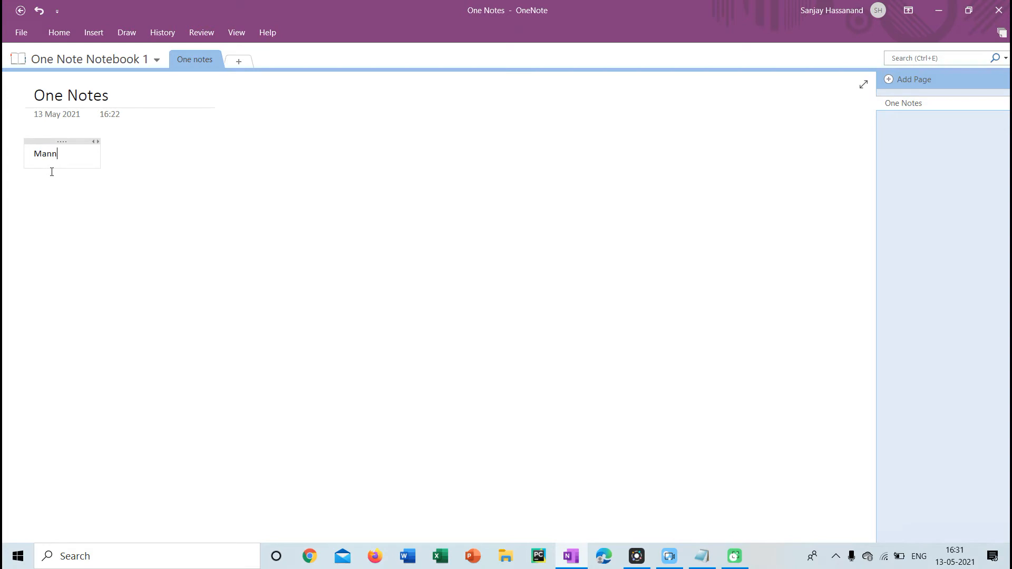
{"action": "key", "text": "Return"}
{"action": "type", "text": "C"}
{"action": "key", "text": "BackSpace"}
{"action": "type", "text": "Table N"}
{"action": "type", "text": "am"}
{"action": "key", "text": "BackSpace"}
{"action": "key", "text": "BackSpace"}
{"action": "key", "text": "BackSpace"}
{"action": "type", "text": "mmane"}
{"action": "key", "text": "BackSpace"}
{"action": "key", "text": "BackSpace"}
{"action": "key", "text": "BackSpace"}
{"action": "key", "text": "BackSpace"}
{"action": "type", "text": "anners"}
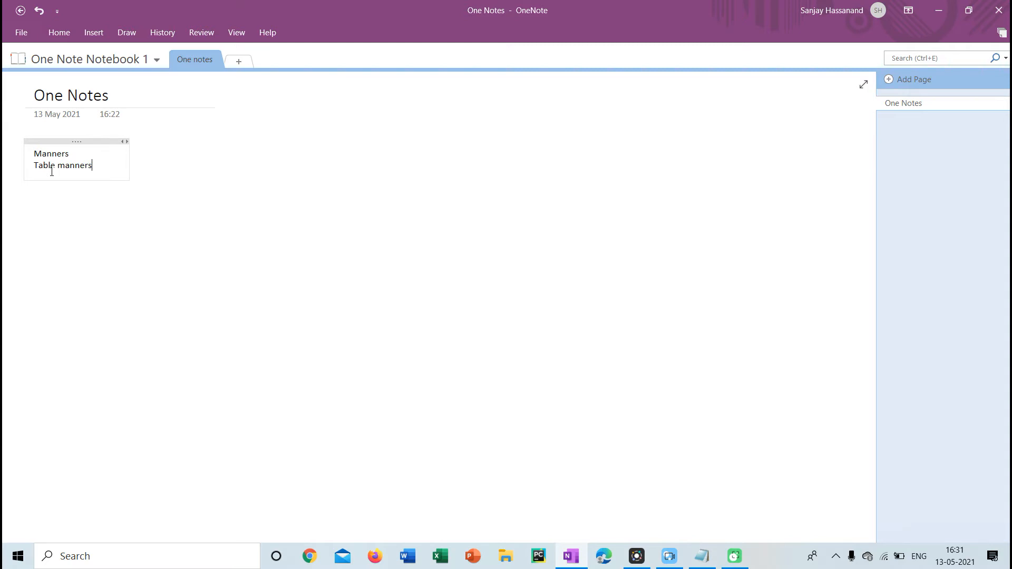
Step: Add "Toilet manners" as a third line, followed by a new empty line
{"action": "key", "text": "Return"}
{"action": "type", "text": "toilet manners"}
{"action": "key", "text": "Return"}
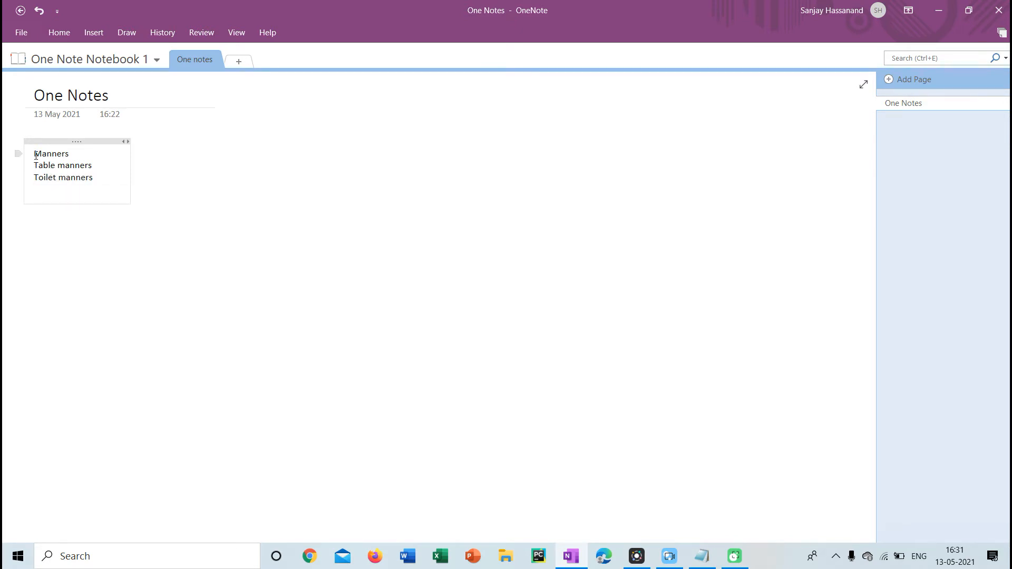
Step: Format the three manners lines as a bulleted list
{"action": "left_click", "coordinate": [70, 36]}
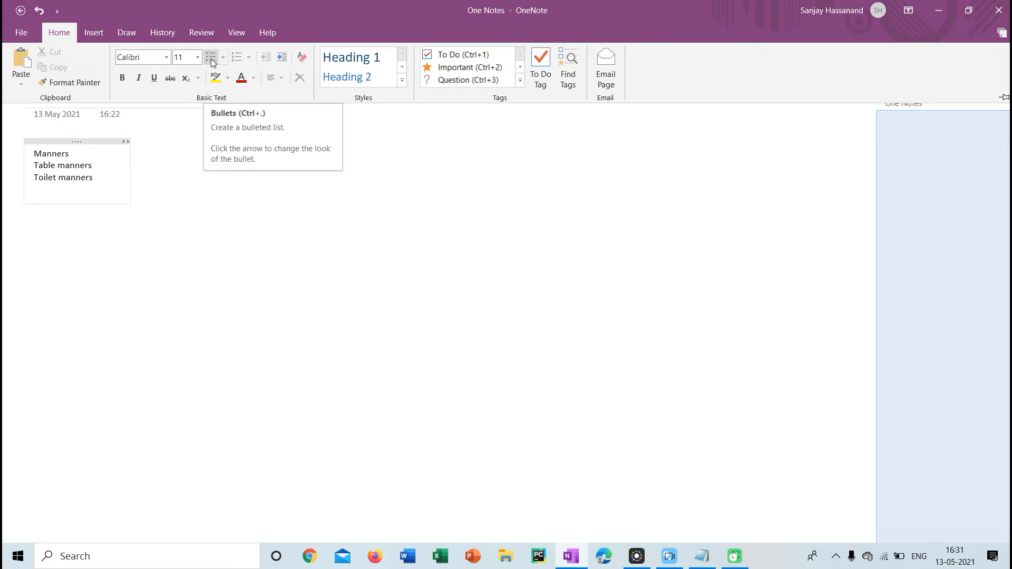
{"action": "left_click", "coordinate": [37, 154]}
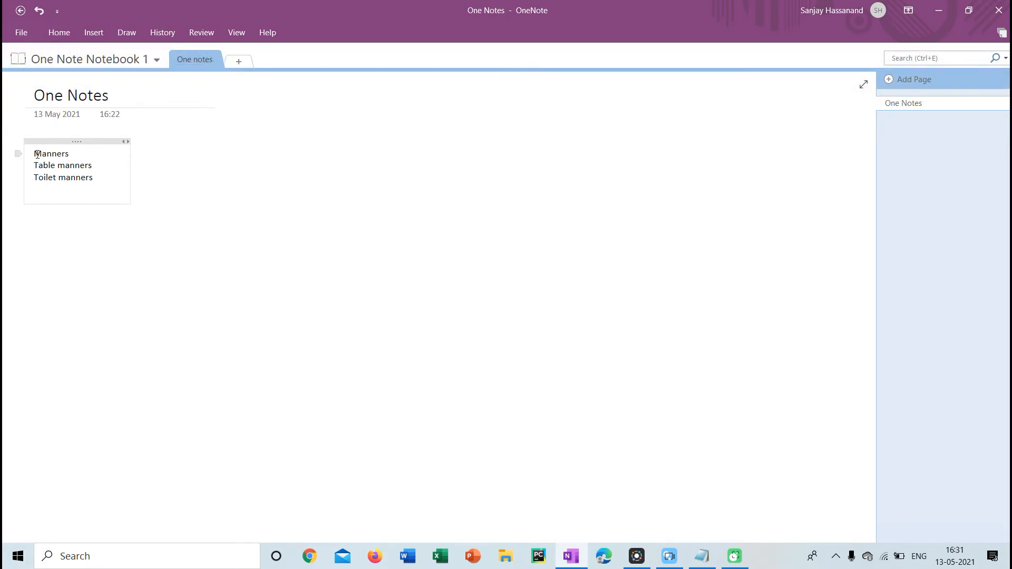
{"action": "left_click_drag", "start_coordinate": [33, 154], "coordinate": [90, 190]}
{"action": "left_click", "coordinate": [46, 33]}
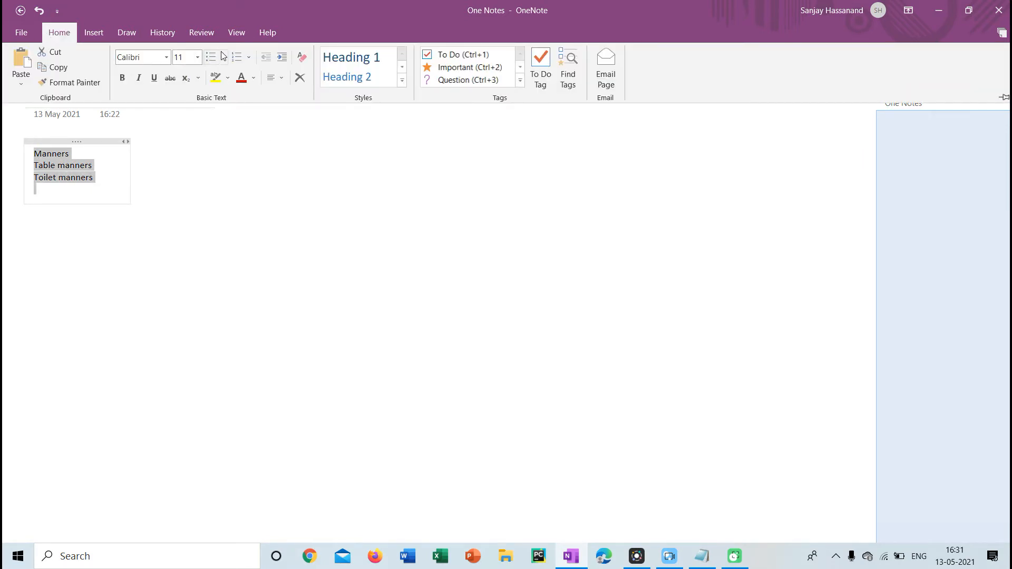
{"action": "left_click", "coordinate": [210, 58]}
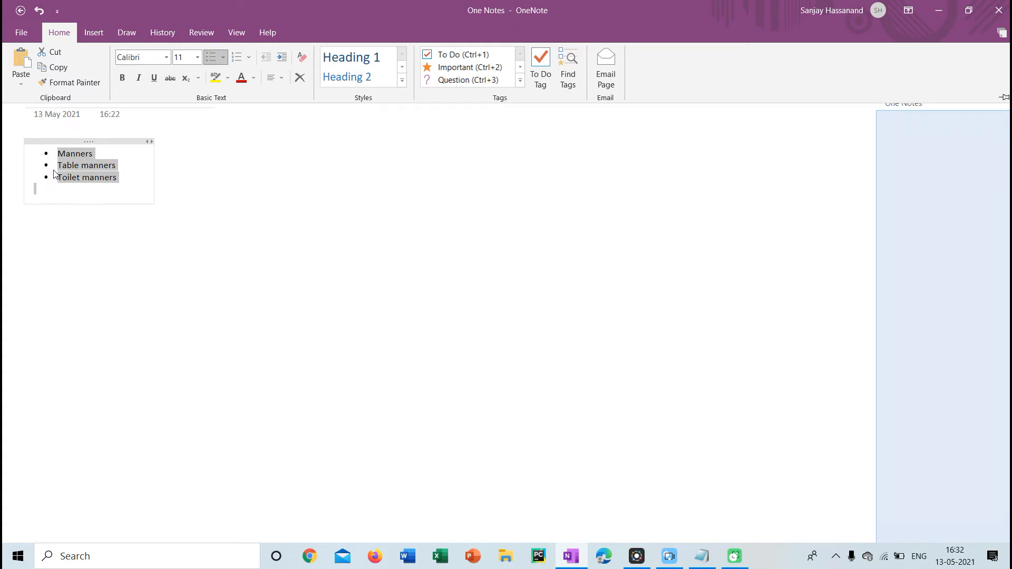
Step: Undo the bullets on the manners lines and apply bulleted list formatting to them again
{"action": "left_click", "coordinate": [39, 10]}
{"action": "key", "text": "ctrl+F1"}
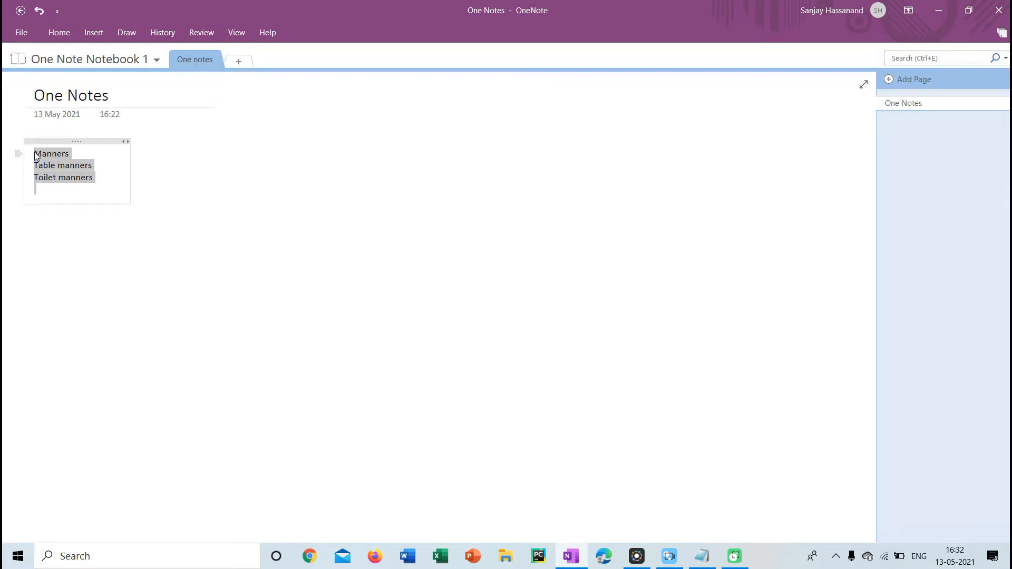
{"action": "key", "text": "ctrl+period"}
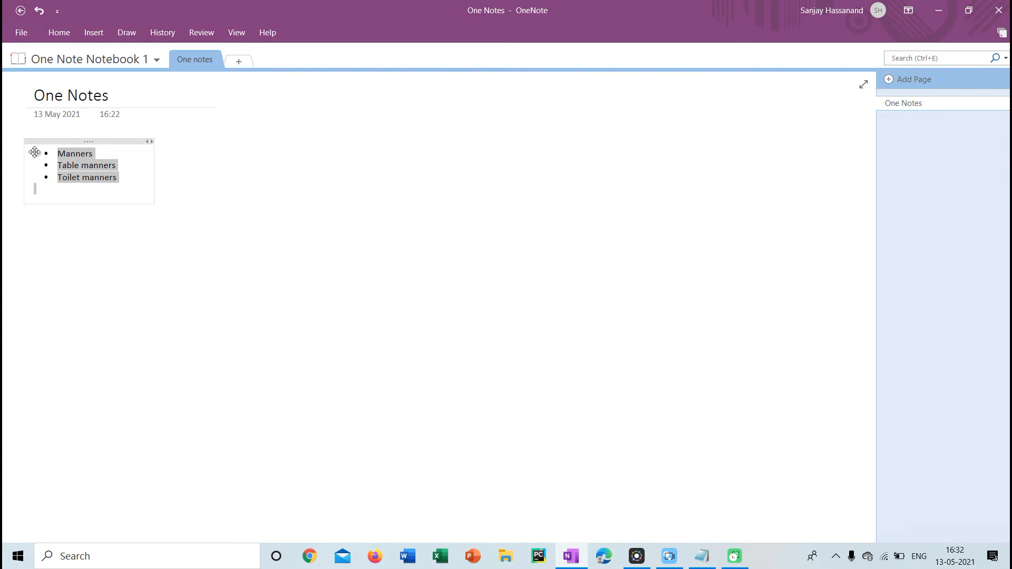
{"action": "left_click", "coordinate": [113, 177]}
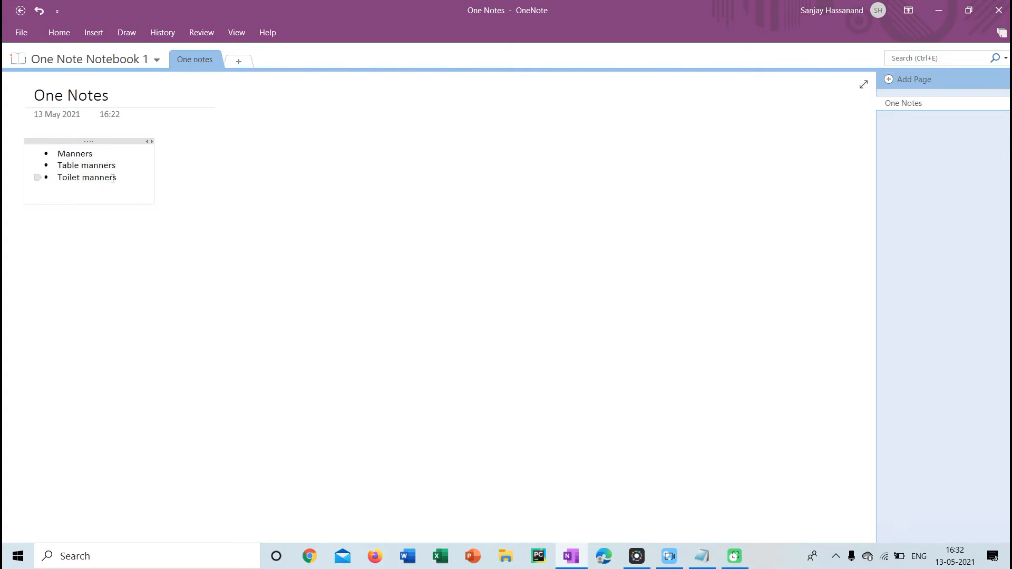
Step: Select the first bulleted item, and undo the bulleted list formatting of the manners lines
{"action": "left_click", "coordinate": [58, 33]}
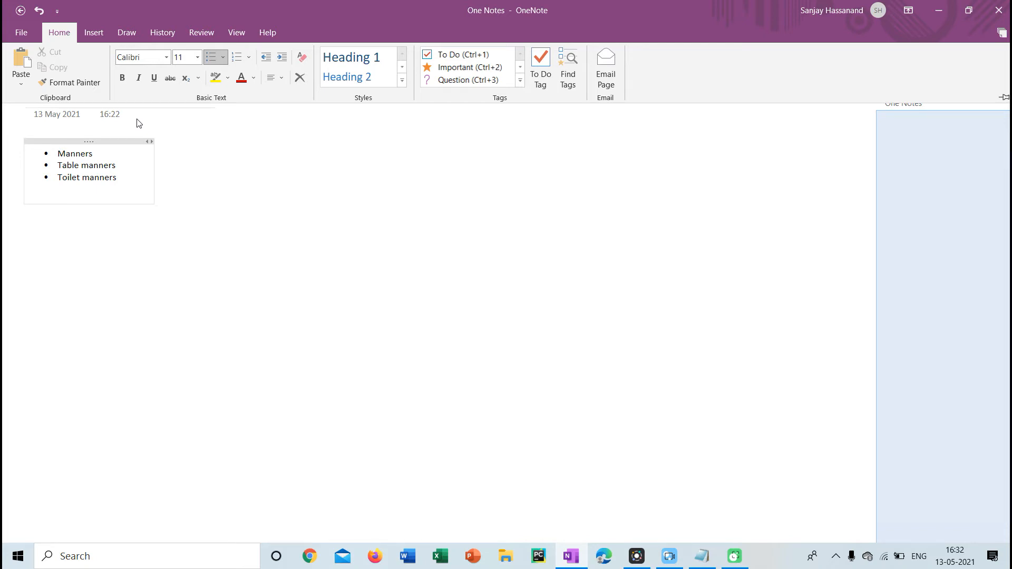
{"action": "left_click", "coordinate": [41, 153]}
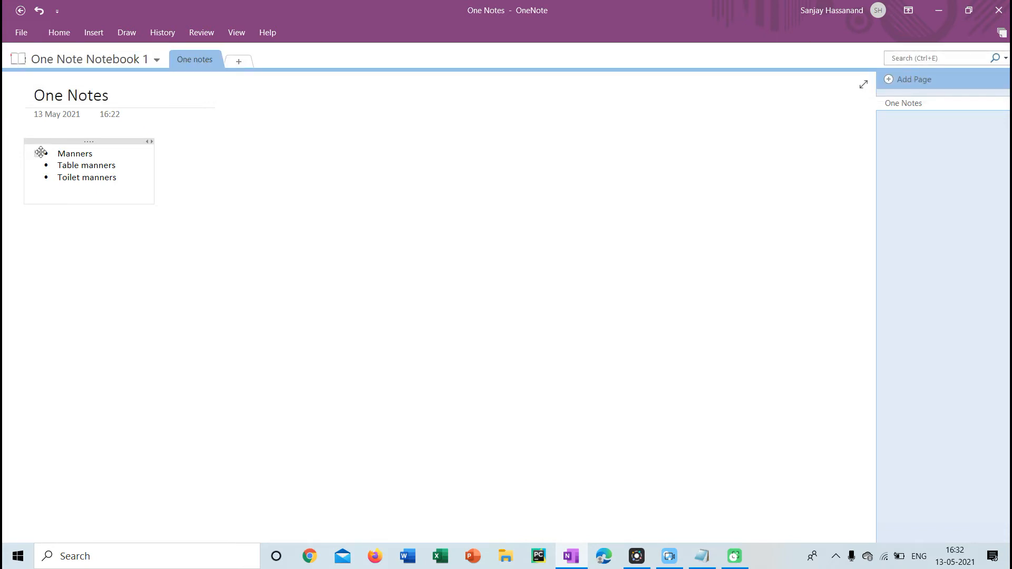
{"action": "left_click", "coordinate": [43, 152]}
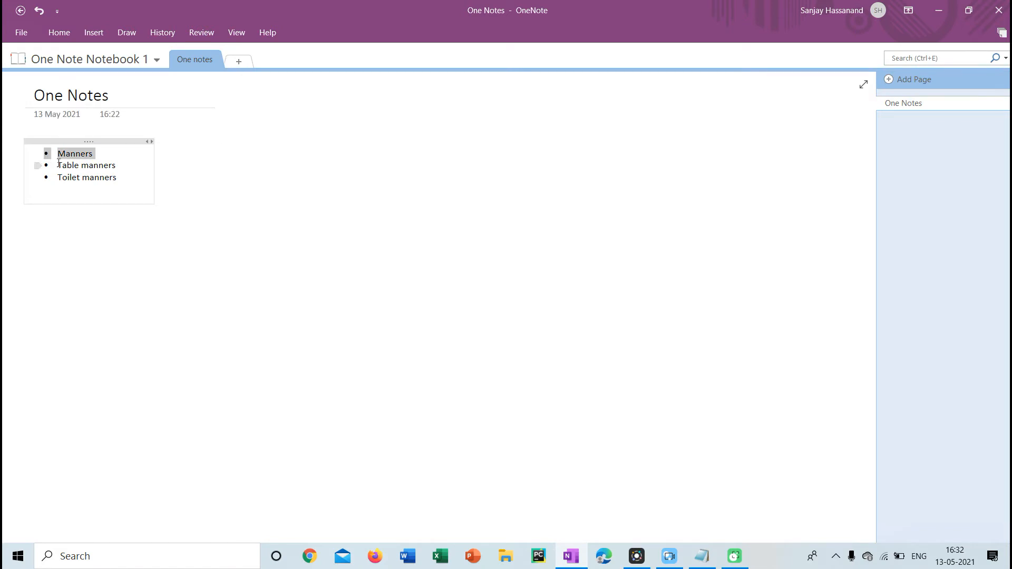
{"action": "left_click", "coordinate": [41, 12]}
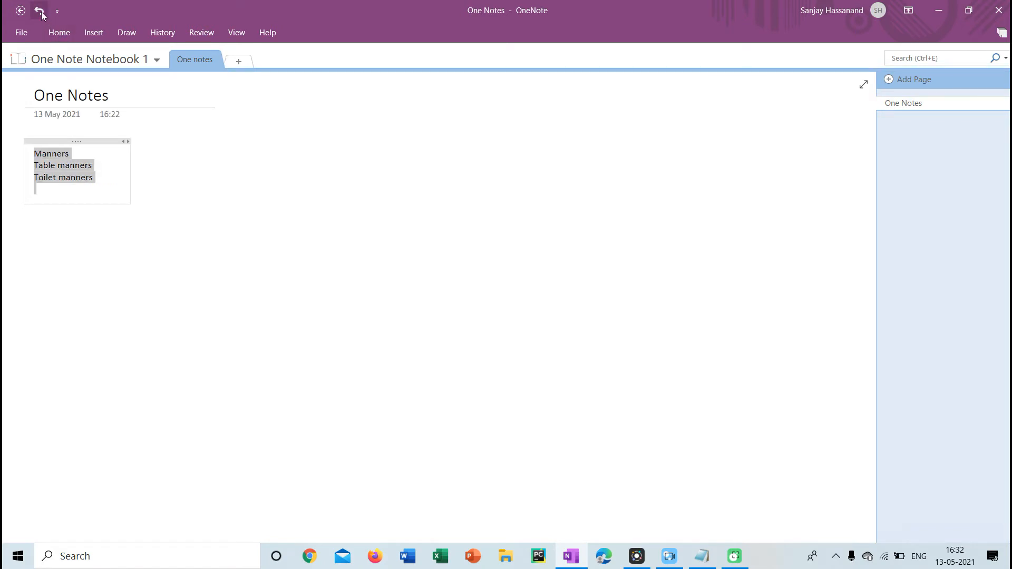
Step: Format the three manners lines as a numbered list using the default 1, 2, 3 numbering
{"action": "left_click", "coordinate": [69, 35]}
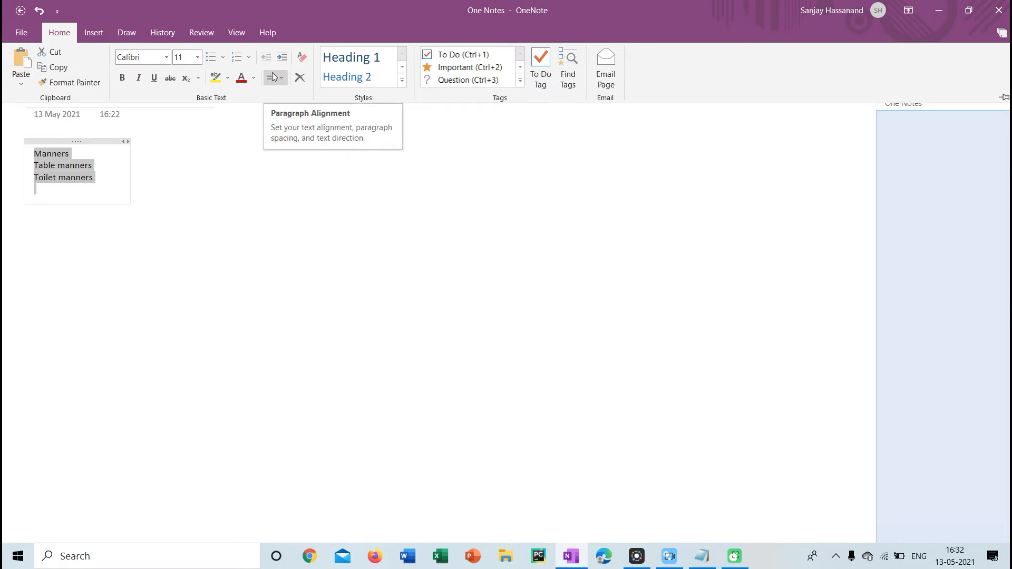
{"action": "left_click", "coordinate": [235, 58]}
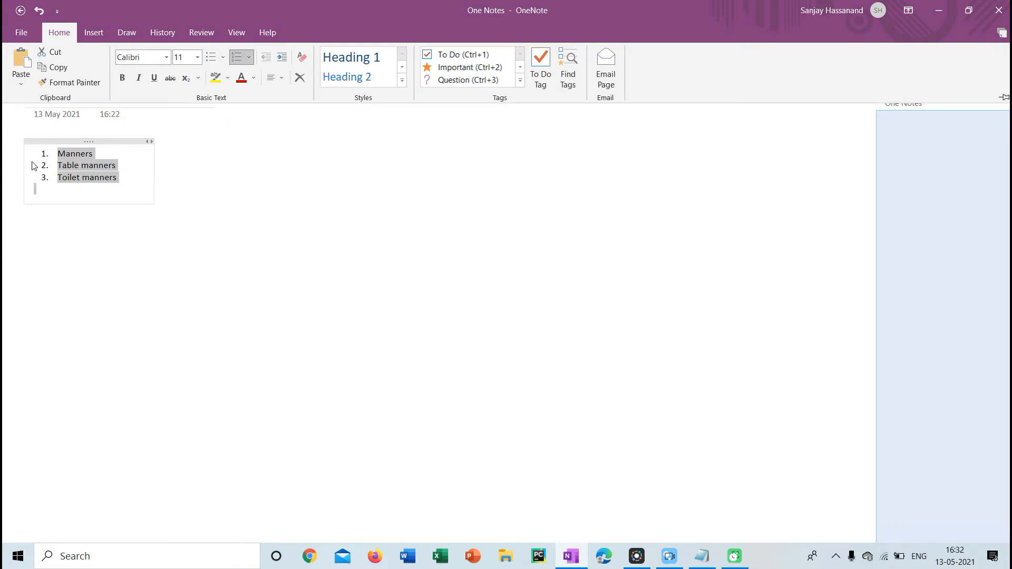
{"action": "left_click", "coordinate": [119, 182]}
Step: Add "Dining manners" as a fourth numbered item after "Toilet manners"
{"action": "left_click", "coordinate": [119, 179]}
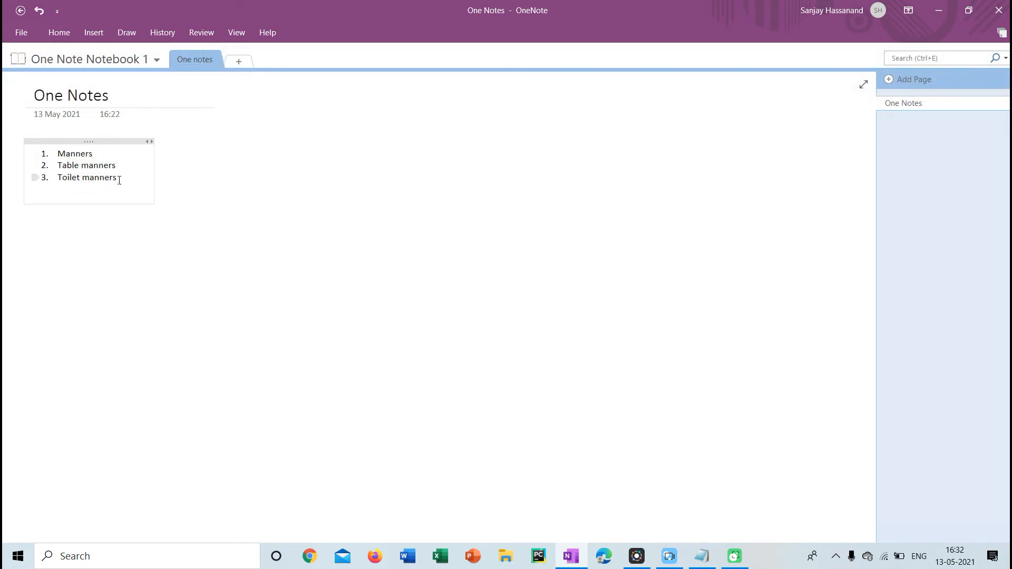
{"action": "key", "text": "Return"}
{"action": "type", "text": "Din"}
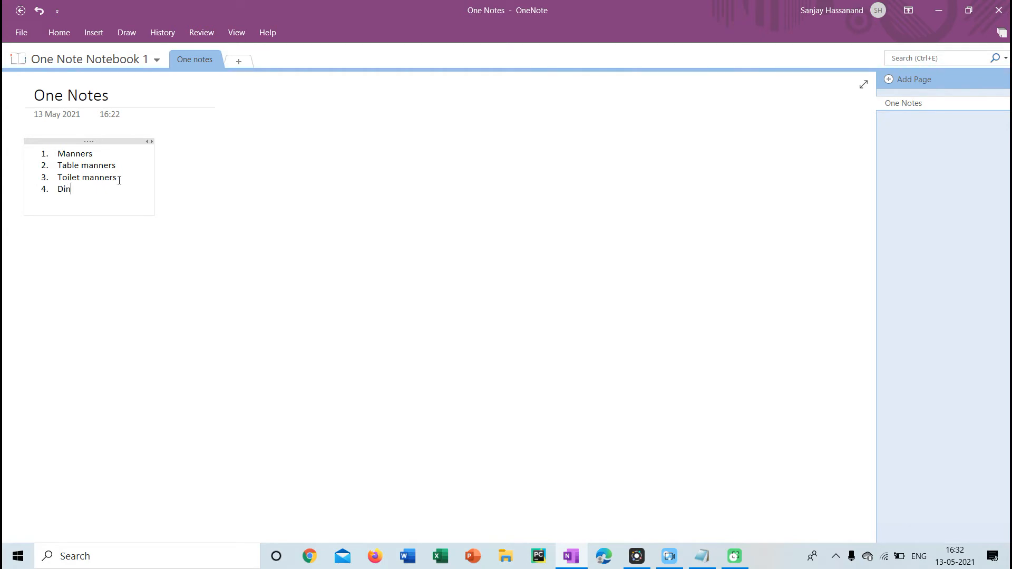
{"action": "type", "text": "ing manners"}
Step: End the numbered list after "Dining manners" and add blank lines below it
{"action": "key", "text": "Return"}
{"action": "key", "text": "Return"}
{"action": "key", "text": "Return"}
{"action": "key", "text": "Return"}
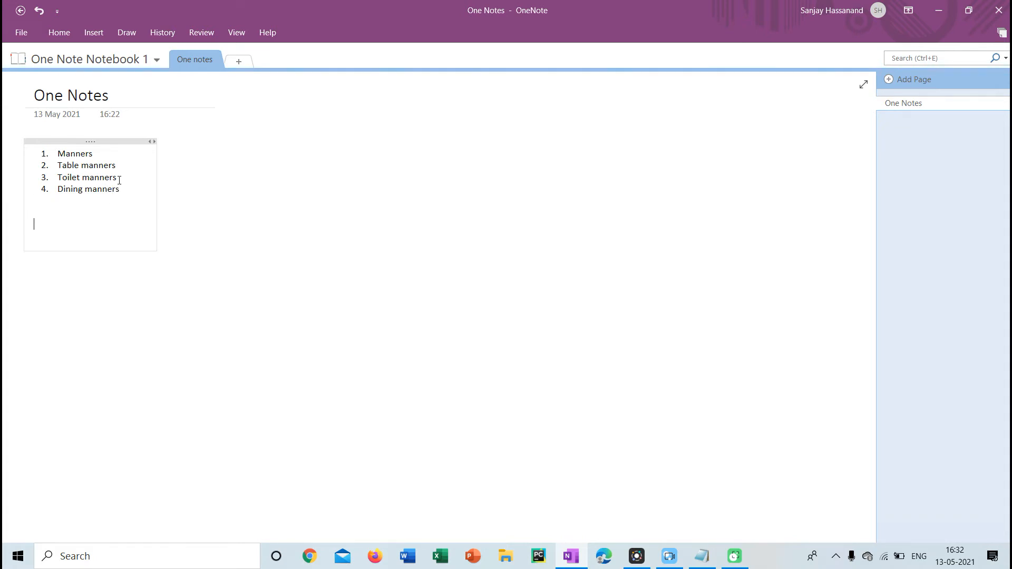
Step: Remove the blank lines below the list and start an empty fifth numbered item after "Dining manners"
{"action": "key", "text": "BackSpace"}
{"action": "key", "text": "BackSpace"}
{"action": "key", "text": "BackSpace"}
{"action": "key", "text": "BackSpace"}
{"action": "key", "text": "Return"}
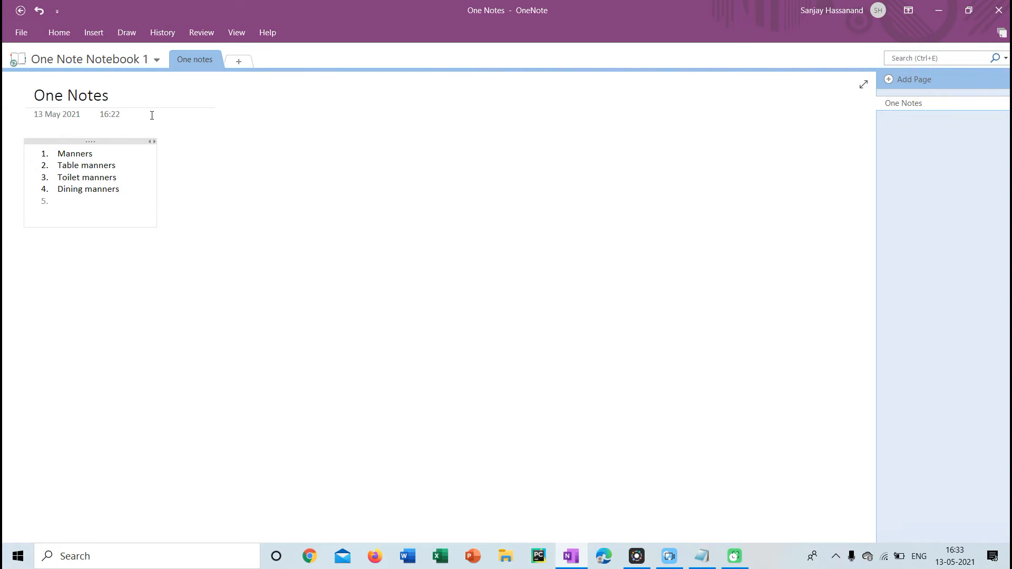
{"action": "left_click", "coordinate": [64, 25]}
{"action": "left_click", "coordinate": [42, 156]}
{"action": "left_click_drag", "start_coordinate": [35, 154], "coordinate": [78, 189]}
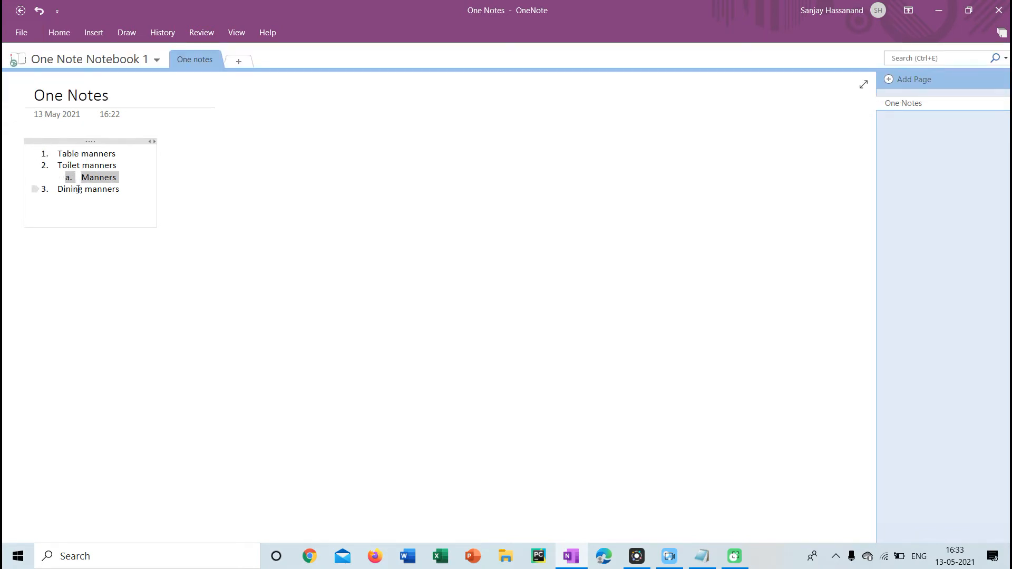
{"action": "key", "text": "ctrl+z"}
Step: Undo the list edits until only the three unnumbered manners lines remain
{"action": "left_click", "coordinate": [39, 10]}
{"action": "left_click", "coordinate": [39, 10]}
{"action": "left_click", "coordinate": [39, 10]}
{"action": "left_click", "coordinate": [40, 10]}
{"action": "left_click", "coordinate": [40, 10]}
{"action": "left_click", "coordinate": [39, 10]}
Step: Delete the note container with the three manners lines, leaving the page body empty
{"action": "left_click", "coordinate": [74, 38]}
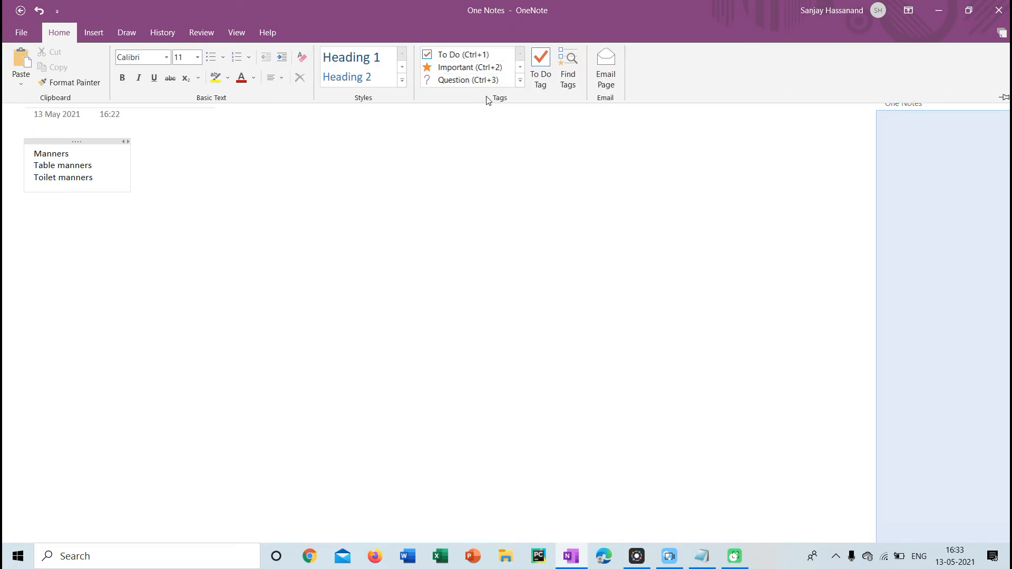
{"action": "left_click", "coordinate": [84, 147]}
{"action": "mouse_move", "coordinate": [104, 143]}
{"action": "left_mouse_down"}
{"action": "mouse_move", "coordinate": [64, 181]}
{"action": "mouse_move", "coordinate": [48, 145]}
{"action": "mouse_move", "coordinate": [65, 158]}
{"action": "mouse_move", "coordinate": [160, 144]}
{"action": "left_mouse_up"}
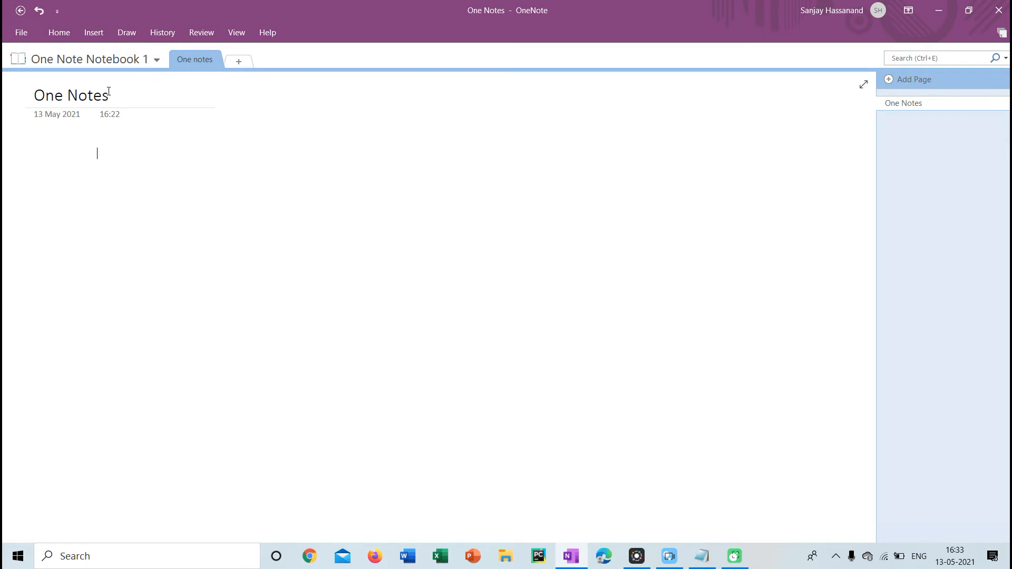
{"action": "left_click", "coordinate": [52, 33]}
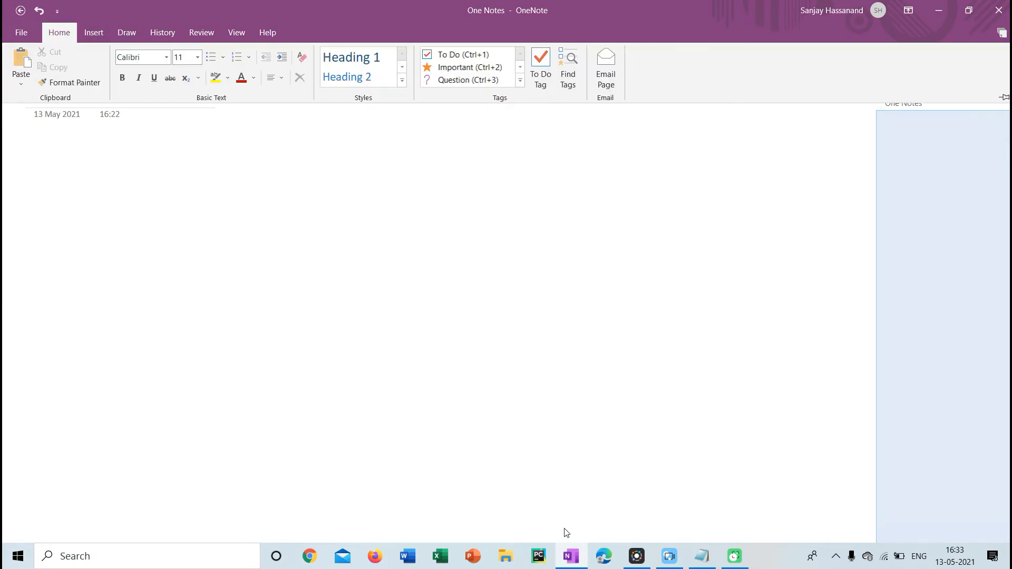
Step: Copy the schedule from "12:30 Pm - Study" through "5:00 pm Relax and have a short nap" in Notepad and paste it onto the OneNote page
{"action": "left_click", "coordinate": [703, 557]}
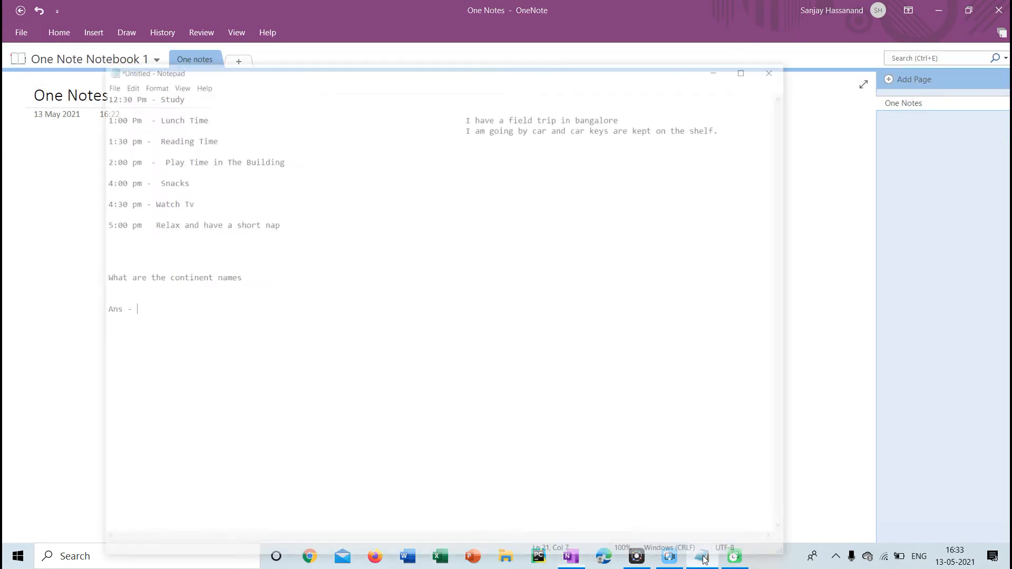
{"action": "left_click_drag", "start_coordinate": [30, 37], "coordinate": [40, 167]}
{"action": "left_click", "coordinate": [30, 38]}
{"action": "key", "text": "shift+Right"}
{"action": "key", "text": "shift+Right"}
{"action": "key", "text": "shift+Right"}
{"action": "key", "text": "shift+Right"}
{"action": "key", "text": "shift+Right"}
{"action": "key", "text": "shift+Right"}
{"action": "key", "text": "shift+Right"}
{"action": "key", "text": "shift+Right"}
{"action": "key", "text": "shift+Right"}
{"action": "key", "text": "shift+Right"}
{"action": "key", "text": "shift+Right"}
{"action": "key", "text": "shift+Right"}
{"action": "key", "text": "shift+Right"}
{"action": "key", "text": "shift+Right"}
{"action": "key", "text": "shift+Right"}
{"action": "key", "text": "shift+Right"}
{"action": "key", "text": "shift+Right"}
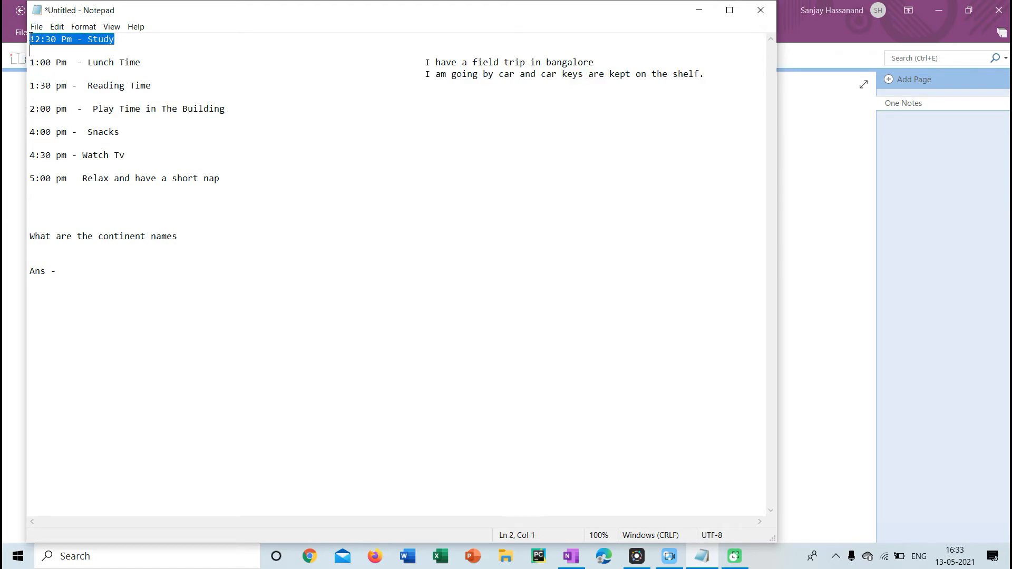
{"action": "key", "text": "shift+Down"}
{"action": "key", "text": "shift+Down"}
{"action": "key", "text": "shift+Left"}
{"action": "key", "text": "shift+Left"}
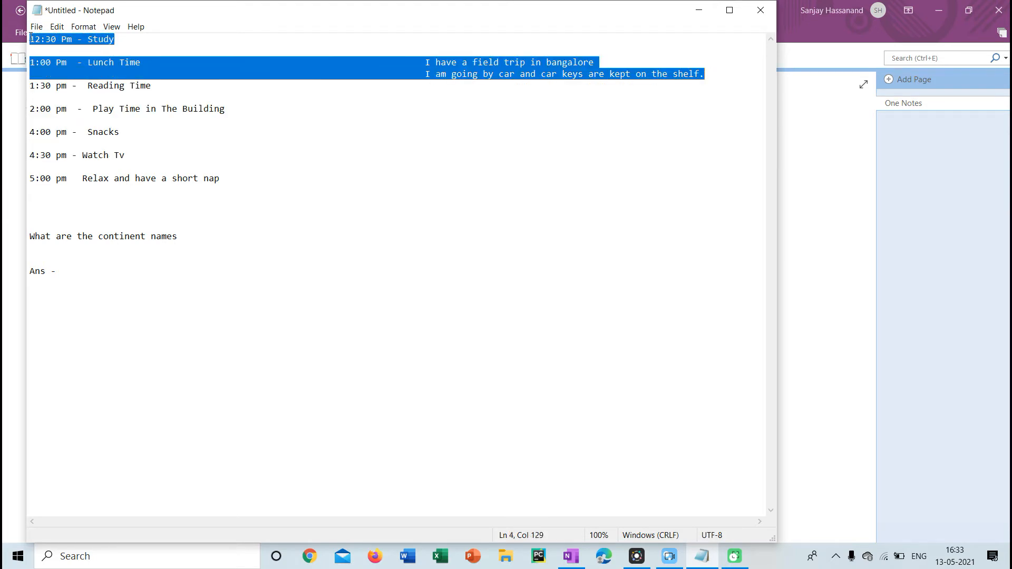
{"action": "key", "text": "shift+Left"}
{"action": "key", "text": "shift+Left"}
{"action": "key", "text": "shift+Left"}
{"action": "key", "text": "shift+Left"}
{"action": "key", "text": "shift+Left"}
{"action": "key", "text": "shift+Left"}
{"action": "key", "text": "shift+Left"}
{"action": "key", "text": "shift+Left"}
{"action": "key", "text": "shift+Left"}
{"action": "key", "text": "shift+Left"}
{"action": "key", "text": "shift+Left"}
{"action": "key", "text": "shift+Left"}
{"action": "key", "text": "shift+Left"}
{"action": "key", "text": "shift+Left"}
{"action": "key", "text": "shift+Left"}
{"action": "key", "text": "shift+Left"}
{"action": "key", "text": "shift+Left"}
{"action": "key", "text": "shift+Left"}
{"action": "key", "text": "shift+Left"}
{"action": "key", "text": "shift+Left"}
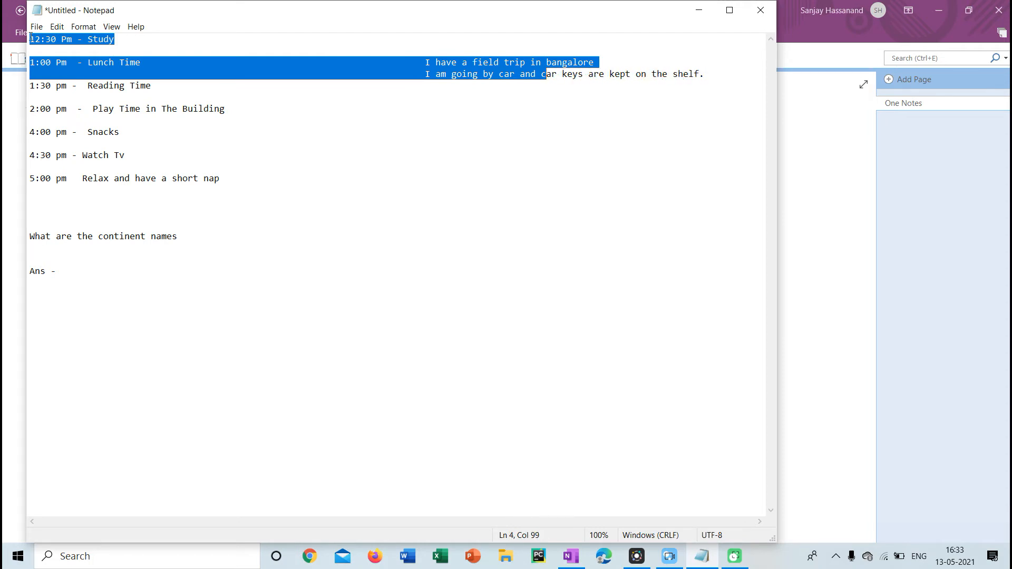
{"action": "key", "text": "shift+Left"}
{"action": "key", "text": "shift+Left"}
{"action": "key", "text": "shift+Left"}
{"action": "key", "text": "shift+Left"}
{"action": "key", "text": "shift+Left"}
{"action": "key", "text": "shift+Left"}
{"action": "key", "text": "shift+Left"}
{"action": "key", "text": "shift+Left"}
{"action": "key", "text": "shift+Left"}
{"action": "key", "text": "shift+Left"}
{"action": "key", "text": "shift+Left"}
{"action": "key", "text": "shift+Left"}
{"action": "key", "text": "shift+Left"}
{"action": "key", "text": "shift+Left"}
{"action": "key", "text": "shift+Left"}
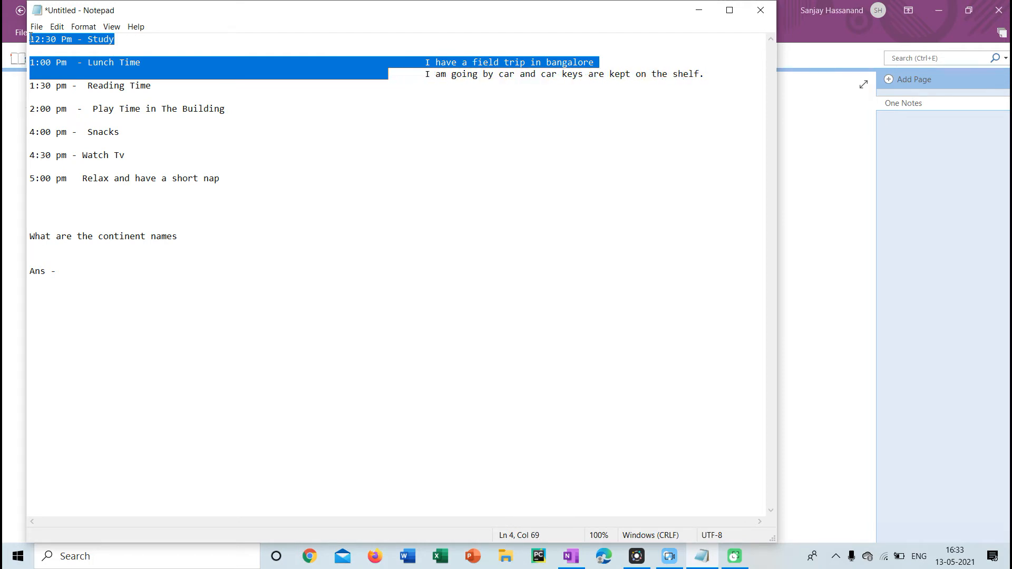
{"action": "key", "text": "shift+Left"}
{"action": "key", "text": "shift+Left"}
{"action": "key", "text": "shift+Left"}
{"action": "key", "text": "shift+Left"}
{"action": "key", "text": "shift+Left"}
{"action": "key", "text": "shift+Left"}
{"action": "key", "text": "shift+Left"}
{"action": "key", "text": "shift+Left"}
{"action": "key", "text": "shift+Left"}
{"action": "key", "text": "shift+Left"}
{"action": "key", "text": "shift+Left"}
{"action": "key", "text": "shift+Left"}
{"action": "key", "text": "shift+Left"}
{"action": "key", "text": "shift+Left"}
{"action": "key", "text": "shift+Left"}
{"action": "key", "text": "shift+Left"}
{"action": "key", "text": "shift+Left"}
{"action": "key", "text": "shift+Left"}
{"action": "key", "text": "shift+Left"}
{"action": "key", "text": "shift+Left"}
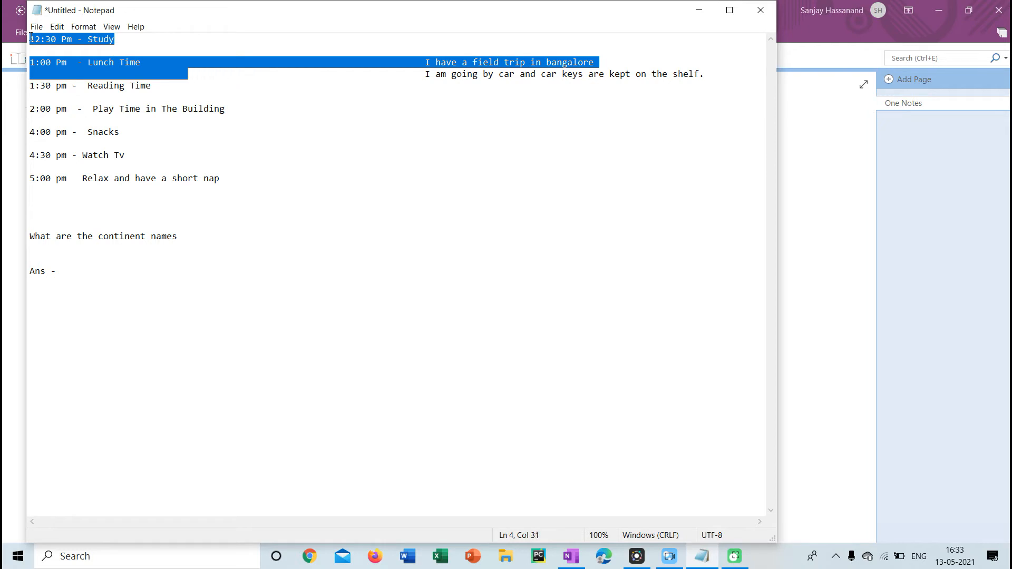
{"action": "key", "text": "shift+Down"}
{"action": "key", "text": "shift+Down"}
{"action": "key", "text": "shift+Down"}
{"action": "key", "text": "shift+Down"}
{"action": "key", "text": "shift+Down"}
{"action": "key", "text": "shift+Down"}
{"action": "key", "text": "shift+Down"}
{"action": "key", "text": "shift+Down"}
{"action": "key", "text": "shift+Down"}
{"action": "key", "text": "shift+Down"}
{"action": "key", "text": "shift+Down"}
{"action": "key", "text": "ctrl+c"}
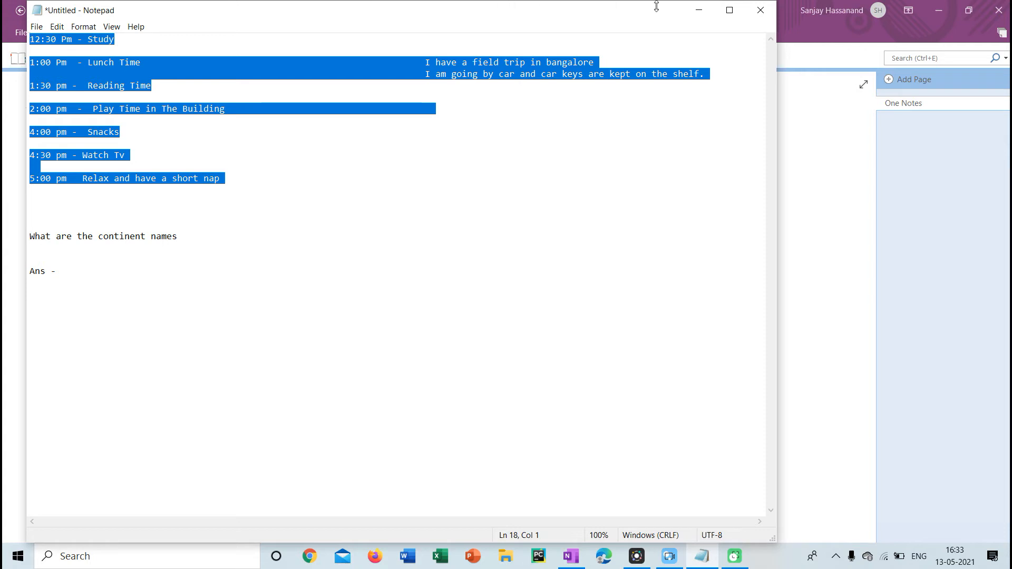
{"action": "left_click", "coordinate": [700, 10]}
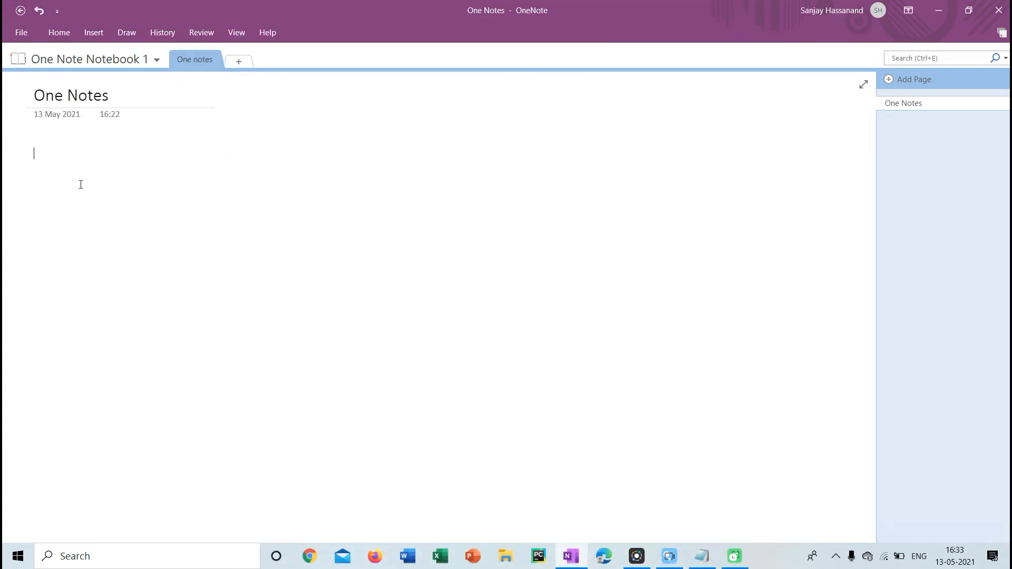
{"action": "key", "text": "ctrl+v"}
Step: Delete the field trip sentence and the car keys sentence from the pasted schedule, keeping only the timed entries
{"action": "left_click_drag", "start_coordinate": [229, 177], "coordinate": [251, 180]}
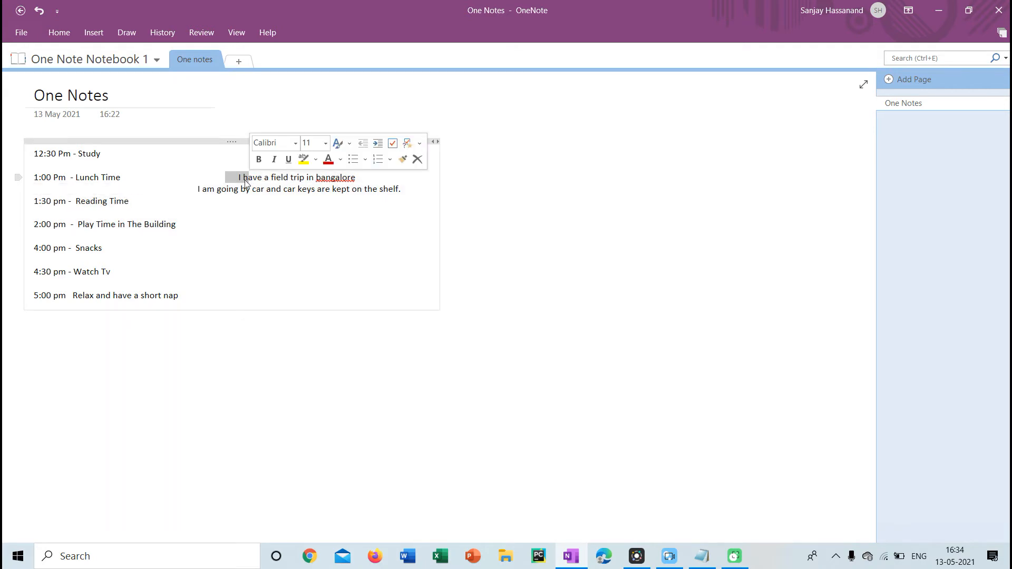
{"action": "key", "text": "BackSpace"}
{"action": "mouse_move", "coordinate": [225, 178]}
{"action": "left_mouse_down"}
{"action": "mouse_move", "coordinate": [37, 177]}
{"action": "mouse_move", "coordinate": [277, 187]}
{"action": "mouse_move", "coordinate": [295, 177]}
{"action": "mouse_move", "coordinate": [219, 177]}
{"action": "left_mouse_up"}
{"action": "key", "text": "BackSpace"}
{"action": "key", "text": "BackSpace"}
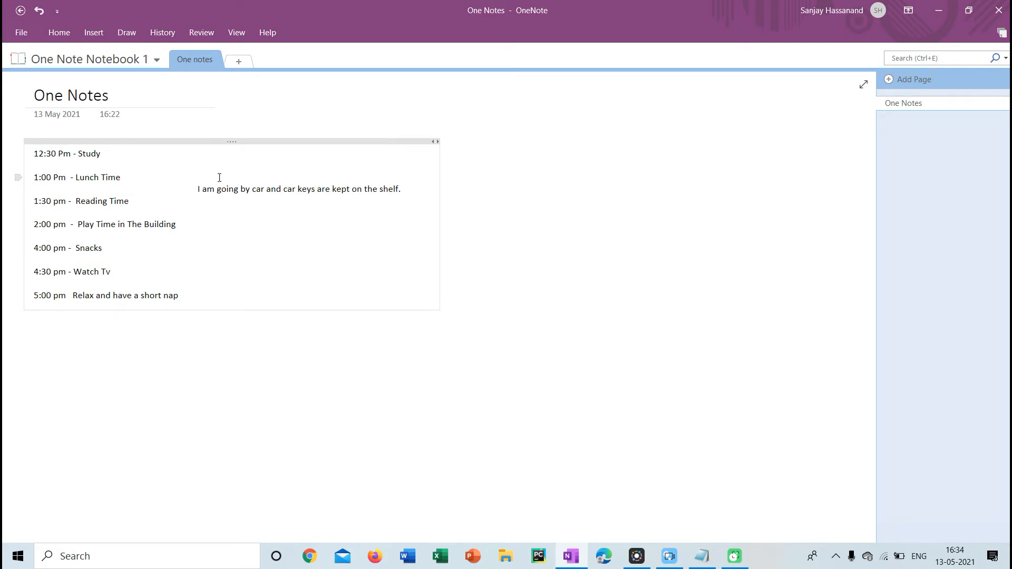
{"action": "left_click_drag", "start_coordinate": [194, 188], "coordinate": [285, 188]}
{"action": "key", "text": "BackSpace"}
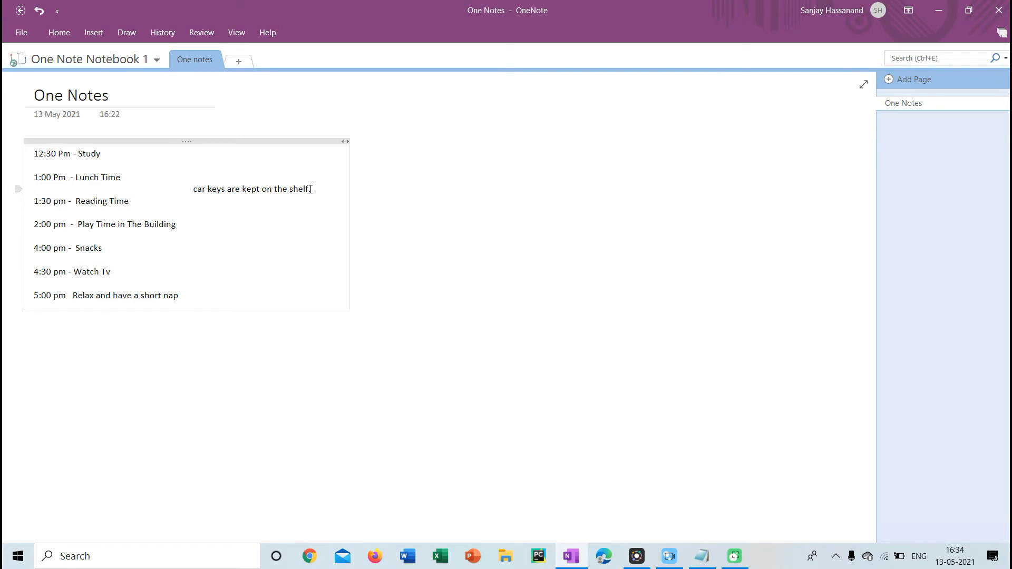
{"action": "left_click_drag", "start_coordinate": [310, 190], "coordinate": [197, 193]}
{"action": "key", "text": "BackSpace"}
{"action": "key", "text": "BackSpace"}
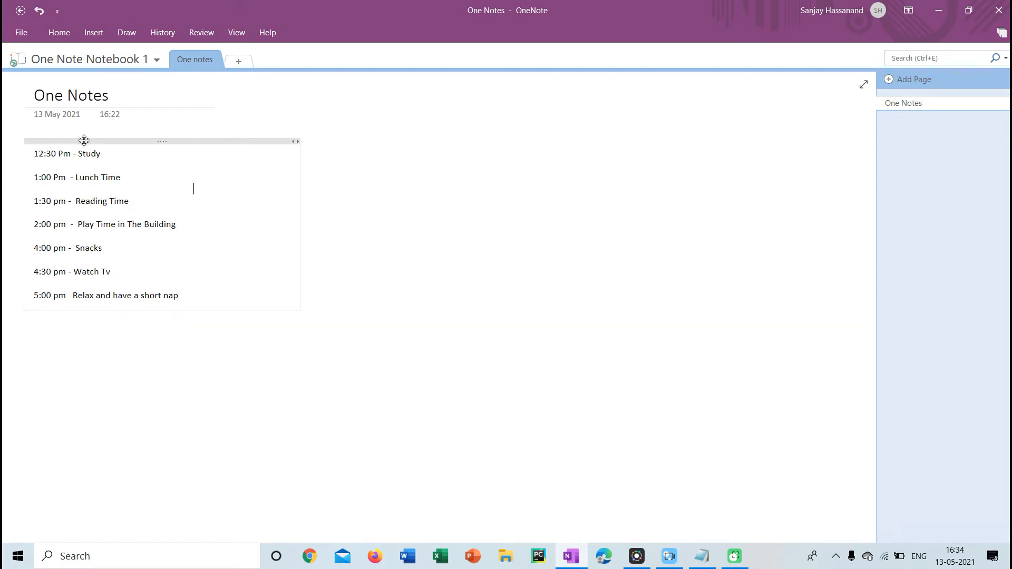
Step: Apply the To Do tag to the "1:30 pm - Reading Time" line
{"action": "left_click", "coordinate": [53, 36]}
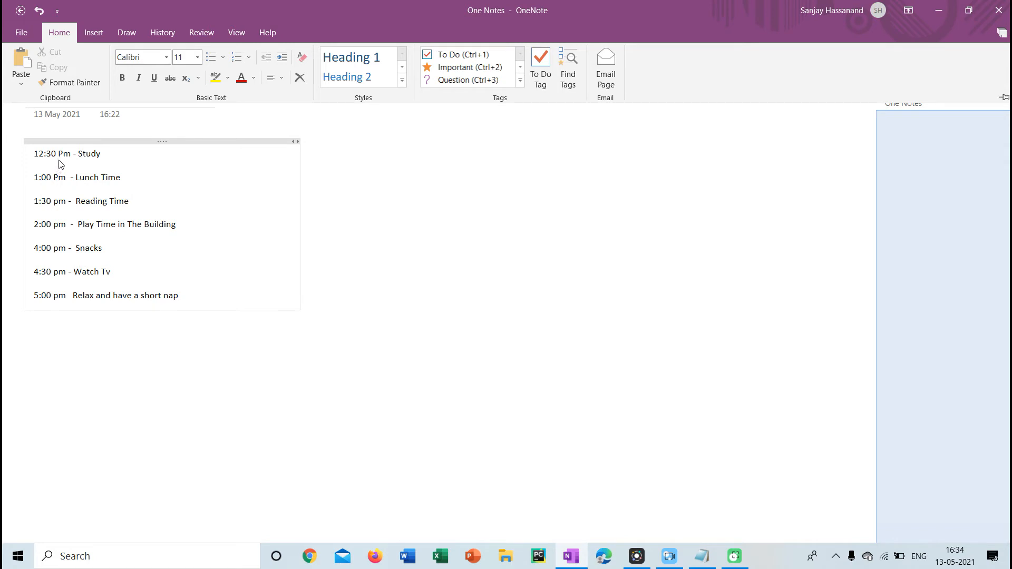
{"action": "left_click", "coordinate": [34, 197]}
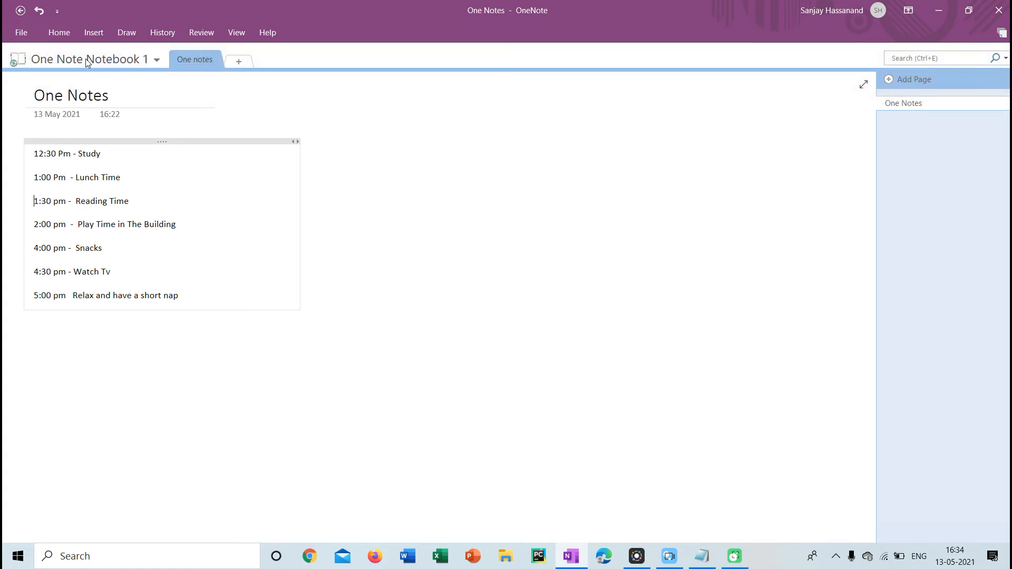
{"action": "left_click", "coordinate": [59, 32]}
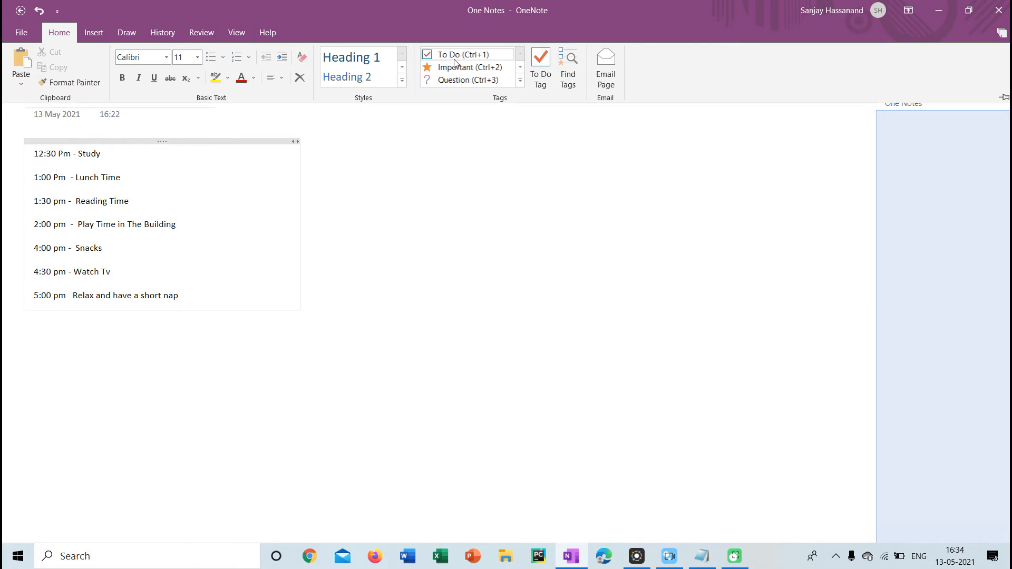
{"action": "left_click", "coordinate": [451, 58]}
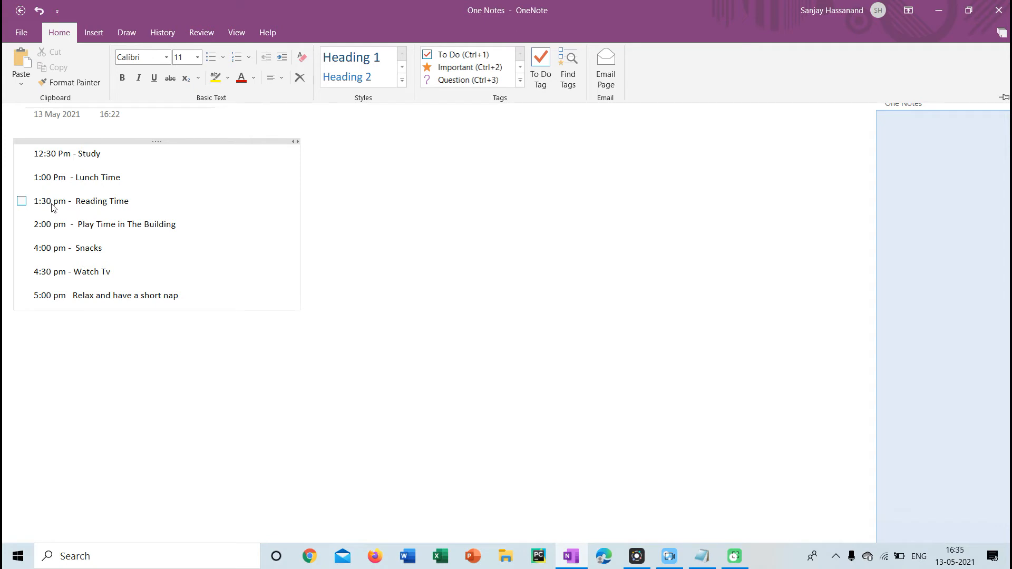
Step: Mark the Reading Time to-do as completed and remove its tag
{"action": "left_click", "coordinate": [22, 204]}
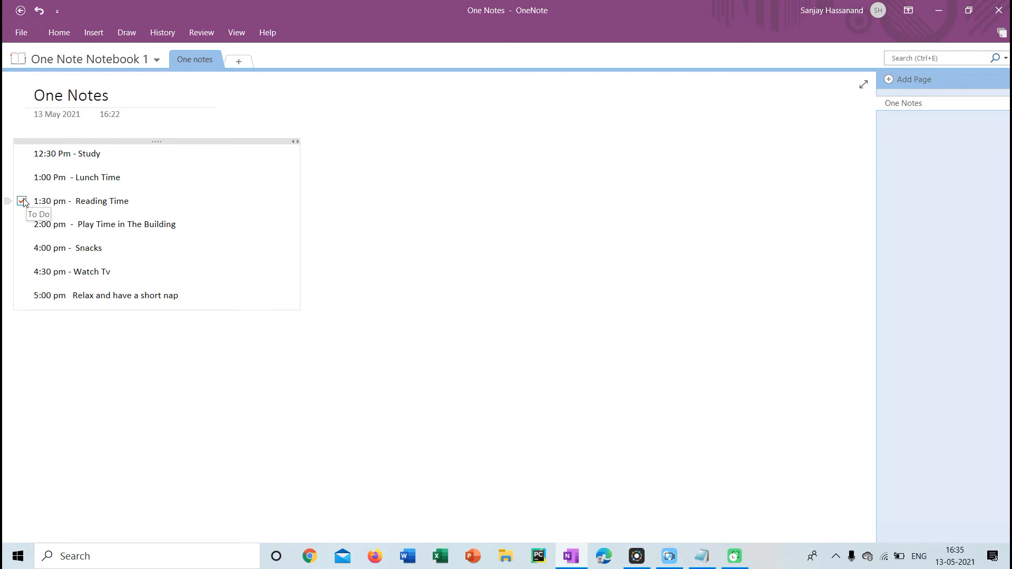
{"action": "left_click", "coordinate": [25, 201]}
{"action": "right_click", "coordinate": [22, 205]}
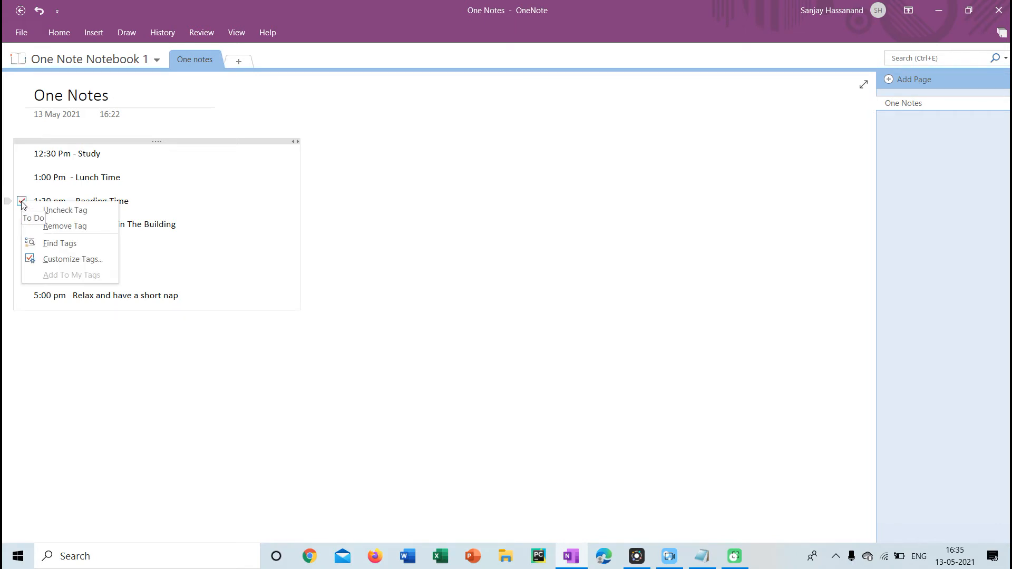
{"action": "left_click", "coordinate": [52, 224]}
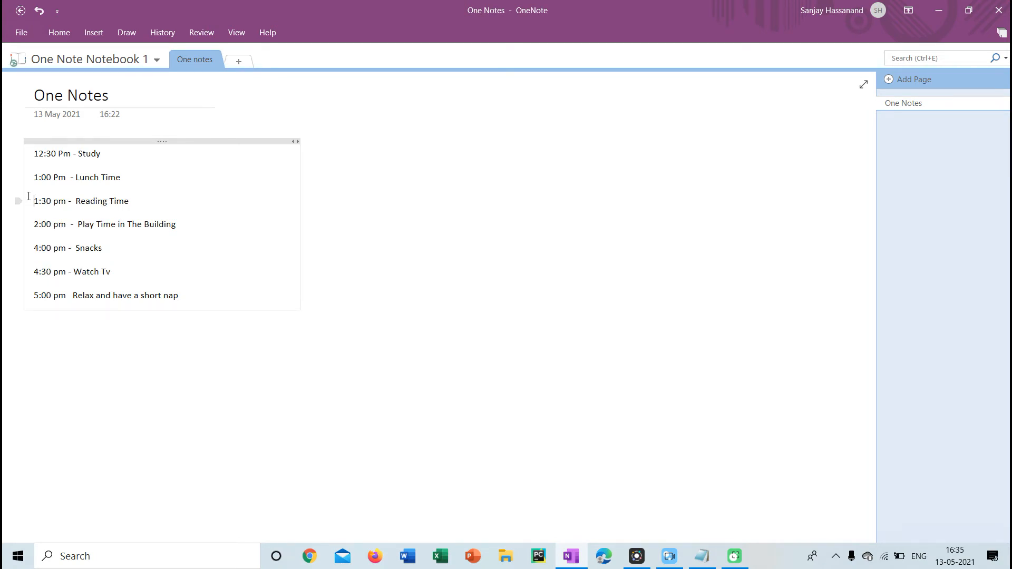
Step: Tag the Reading Time line as To Do again and remove that tag
{"action": "key", "text": "ctrl+1"}
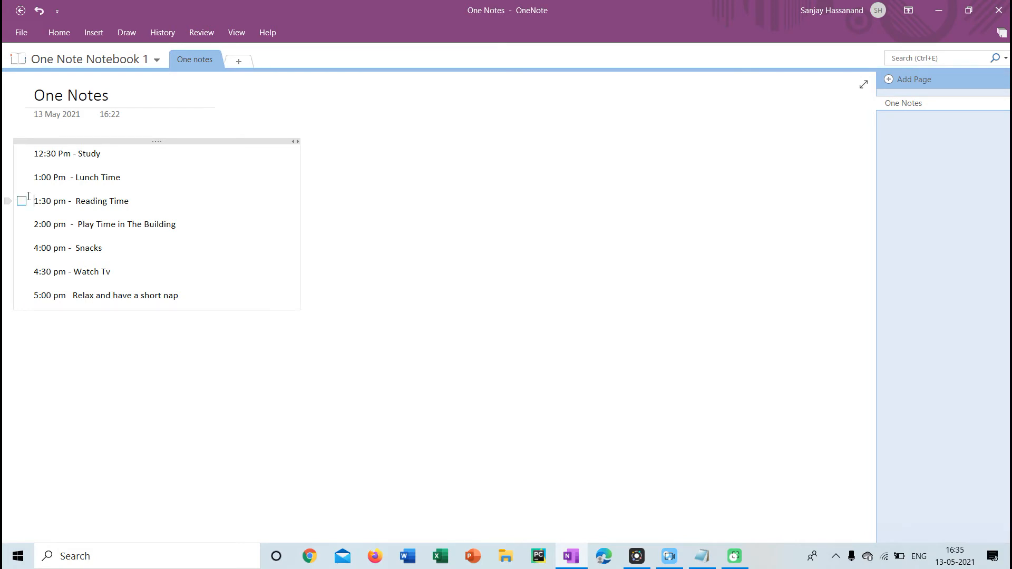
{"action": "left_click", "coordinate": [22, 203]}
{"action": "key", "text": "Delete"}
{"action": "key", "text": "ctrl+z"}
{"action": "right_click", "coordinate": [24, 206]}
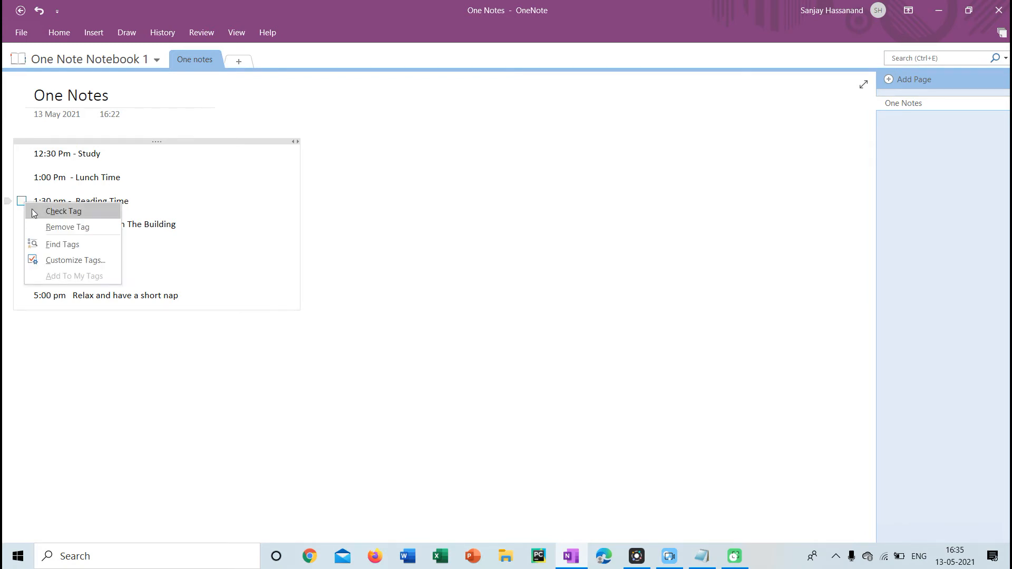
{"action": "left_click", "coordinate": [63, 227]}
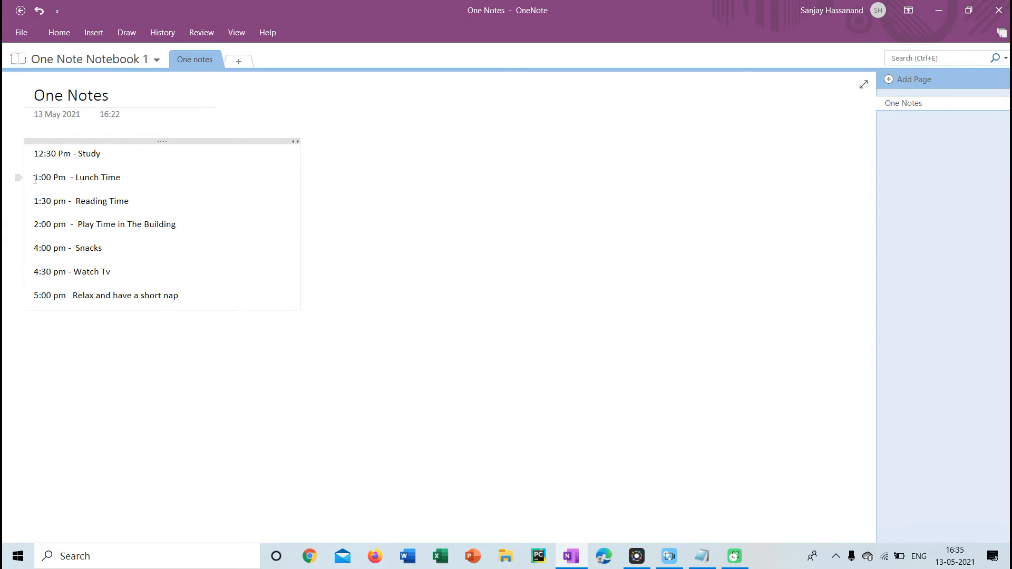
Step: Delete the whole schedule from the page, including any stray characters
{"action": "left_click", "coordinate": [62, 32]}
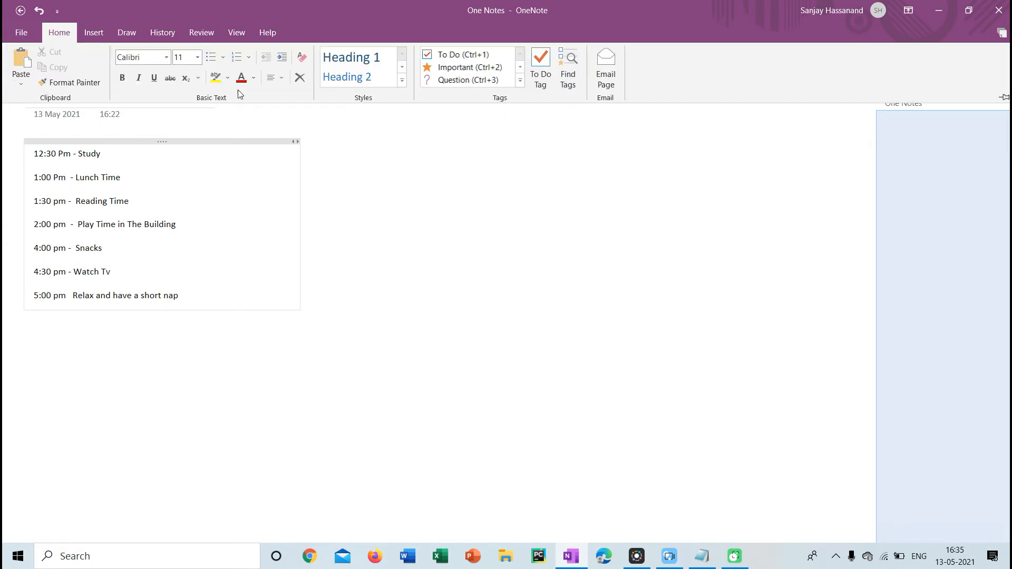
{"action": "left_click", "coordinate": [35, 161]}
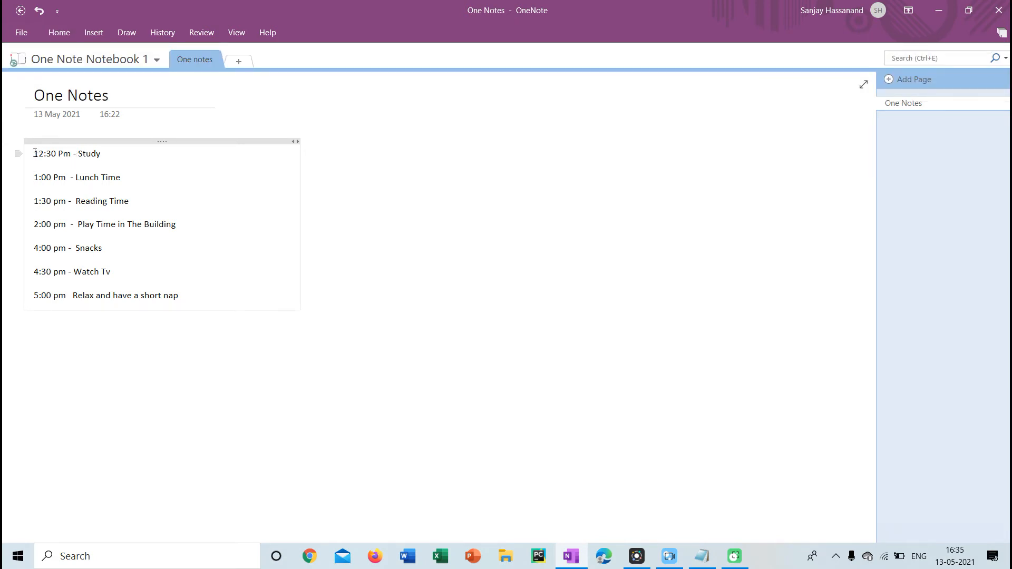
{"action": "left_click_drag", "start_coordinate": [122, 212], "coordinate": [167, 296]}
{"action": "key", "text": "BackSpace"}
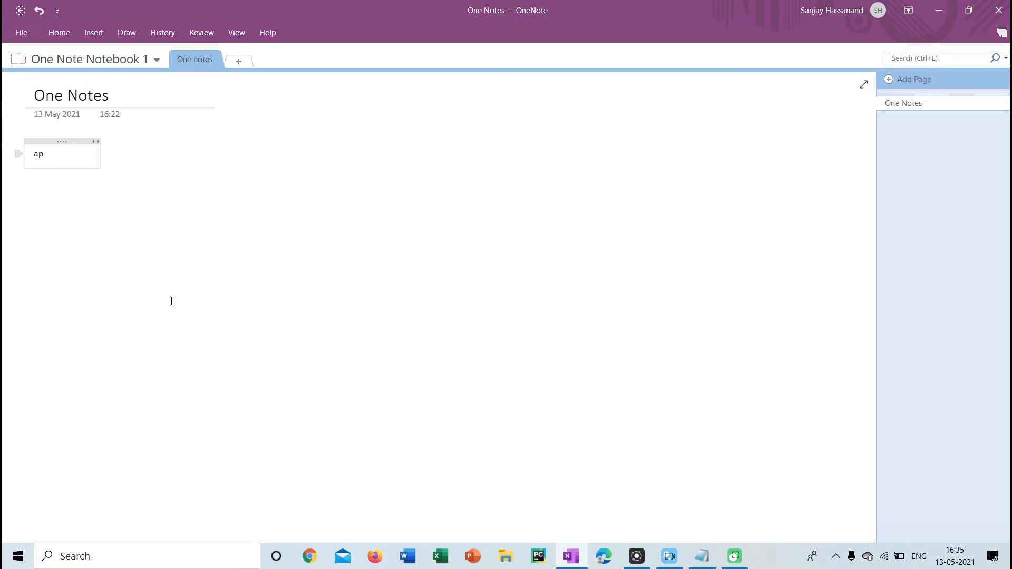
{"action": "key", "text": "BackSpace"}
{"action": "key", "text": "Delete"}
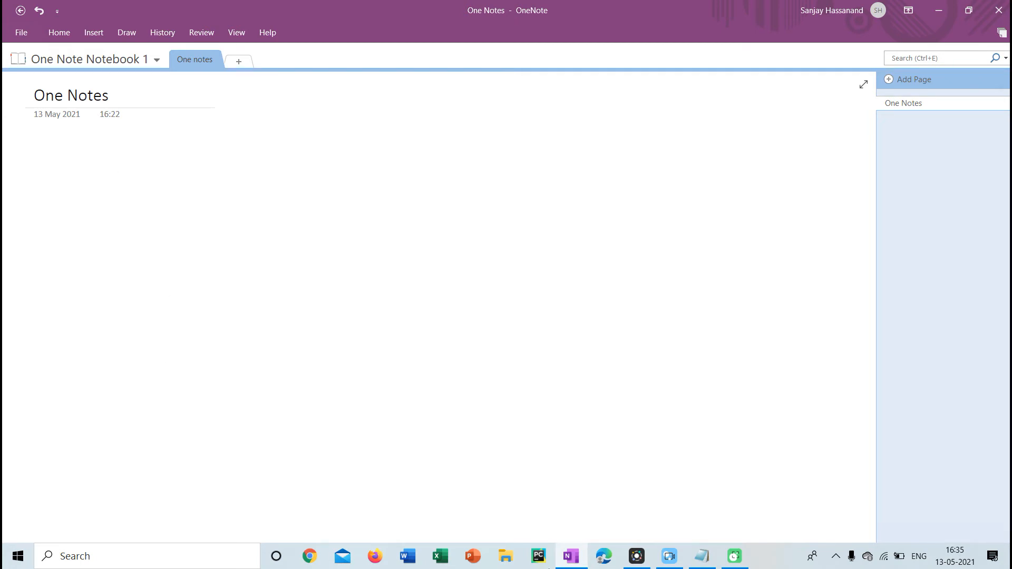
Step: Switch to Notepad and select the line "I have a field trip in bangalore"
{"action": "left_click", "coordinate": [704, 558]}
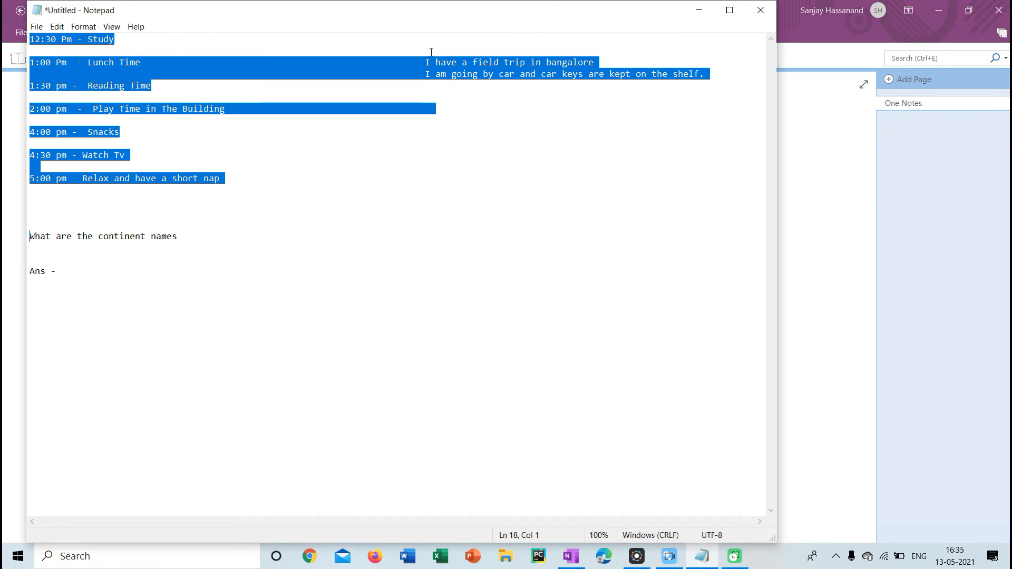
{"action": "left_click", "coordinate": [427, 61]}
{"action": "left_click_drag", "start_coordinate": [431, 62], "coordinate": [426, 57]}
{"action": "key", "text": "shift+Right"}
{"action": "key", "text": "shift+Right"}
{"action": "key", "text": "shift+Right"}
{"action": "key", "text": "shift+Right"}
{"action": "key", "text": "shift+Right"}
{"action": "key", "text": "shift+Right"}
{"action": "key", "text": "shift+Right"}
{"action": "key", "text": "shift+Right"}
{"action": "key", "text": "shift+Right"}
{"action": "key", "text": "shift+Right"}
{"action": "key", "text": "shift+Right"}
{"action": "key", "text": "shift+Right"}
{"action": "key", "text": "shift+Right"}
{"action": "key", "text": "shift+Right"}
{"action": "key", "text": "shift+Right"}
{"action": "key", "text": "shift+Right"}
{"action": "key", "text": "shift+Right"}
{"action": "key", "text": "shift+Right"}
{"action": "key", "text": "shift+Right"}
{"action": "key", "text": "shift+Right"}
{"action": "key", "text": "shift+Right"}
{"action": "key", "text": "shift+Right"}
{"action": "key", "text": "shift+Right"}
{"action": "key", "text": "shift+Right"}
{"action": "key", "text": "shift+Right"}
{"action": "key", "text": "shift+Right"}
{"action": "key", "text": "shift+Right"}
{"action": "key", "text": "shift+Right"}
{"action": "key", "text": "shift+Right"}
{"action": "key", "text": "shift+Right"}
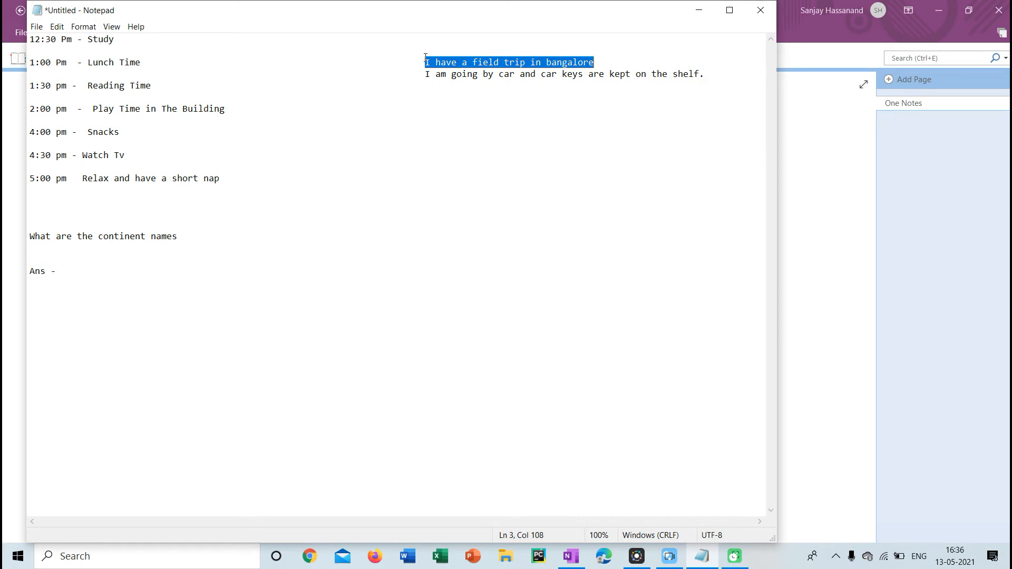
{"action": "left_click", "coordinate": [699, 10]}
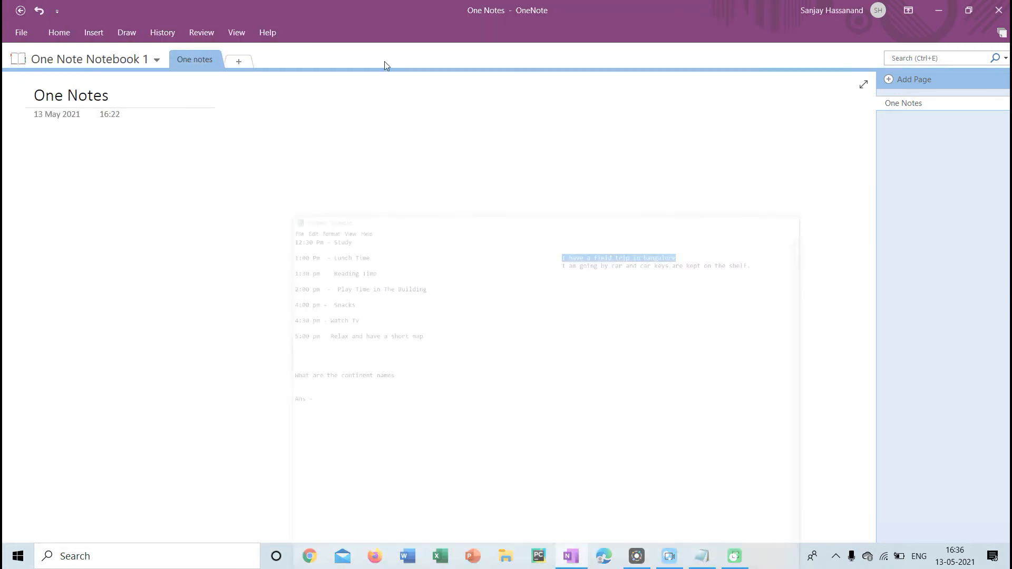
{"action": "left_click", "coordinate": [65, 170]}
{"action": "type", "text": "12:30 Pm - Study  1:00 Pm  - Lunch Time\tI have a field trip in bangalore I am going by car and car keys are kept on the shelf. 1:30 pm -  Reading Time  2:00 pm  -  Play Time in The Building  4:00 pm -  Snacks  4:30 pm - Watch Tv  5:00 pm  Relax and have a short nap"}
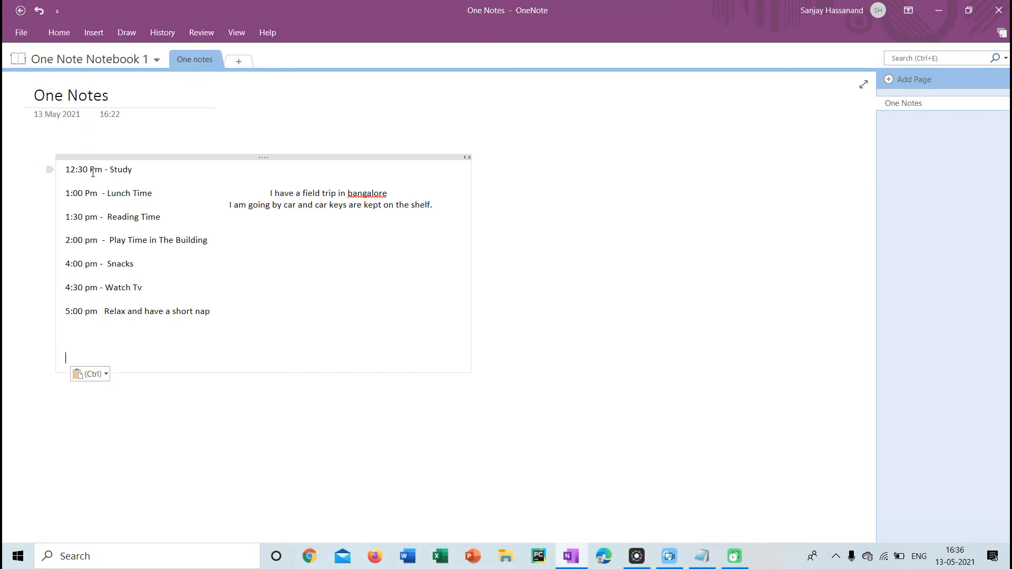
{"action": "key", "text": "ctrl+z"}
{"action": "type", "text": "12:30 Pm - Study 1:00 Pm - Lunch Time 1:30 pm - Reading Time 2:00 pm - Play Time in The Building 4:00 pm - Snacks 4:30 pm - Watch Tv 5:00 pm - Relax and have a short nap I have a Initial trip to Bangalore I am going by car and car keys are kept on the shelf."}
{"action": "key", "text": "ctrl+z"}
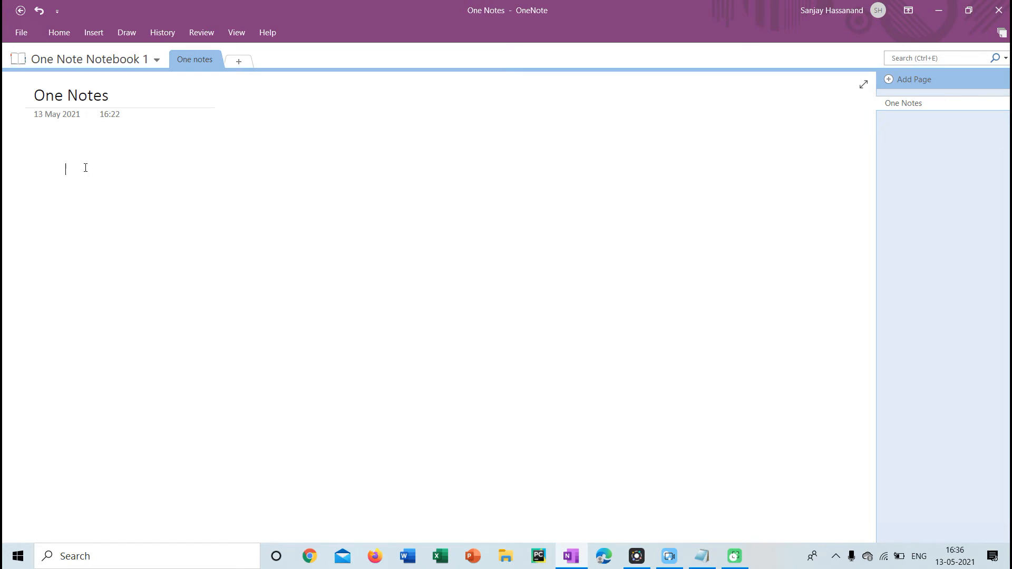
Step: Copy "I have a field trip in bangalore" from Notepad and paste it onto the OneNote page, followed by a new line
{"action": "left_click", "coordinate": [702, 556]}
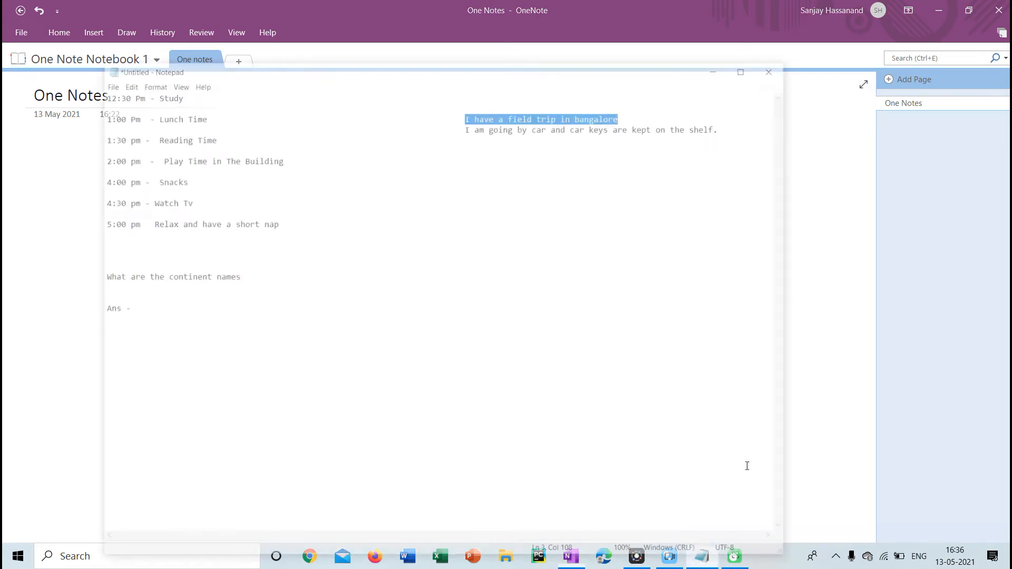
{"action": "right_click", "coordinate": [585, 62]}
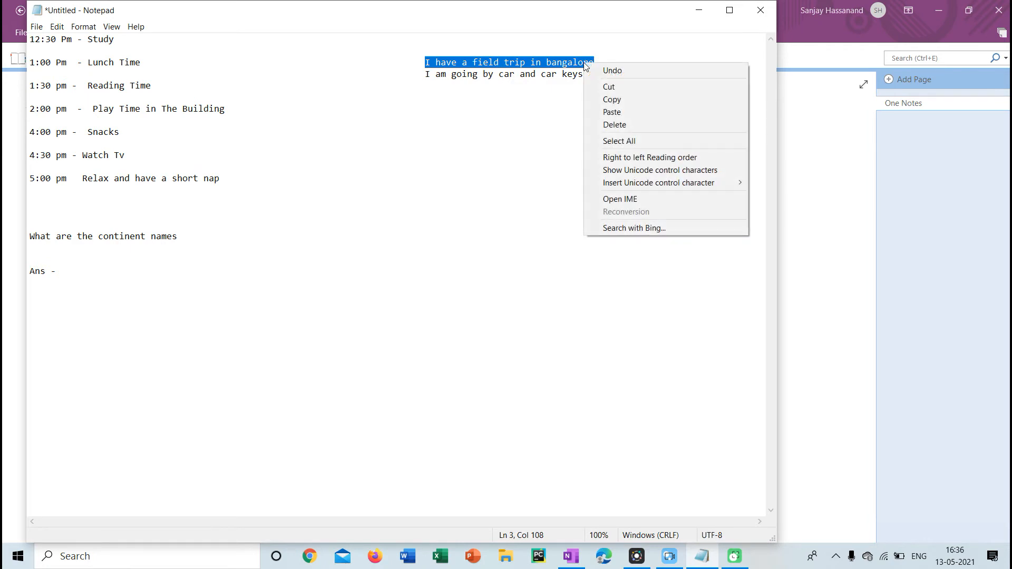
{"action": "left_click", "coordinate": [608, 98]}
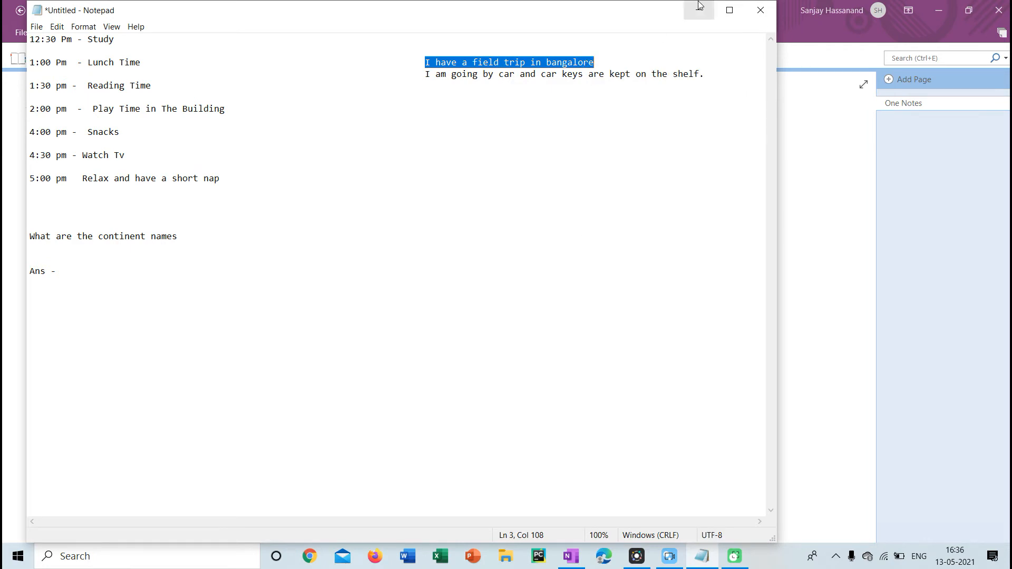
{"action": "left_click", "coordinate": [700, 10]}
{"action": "left_click", "coordinate": [56, 168]}
{"action": "key", "text": "ctrl+v"}
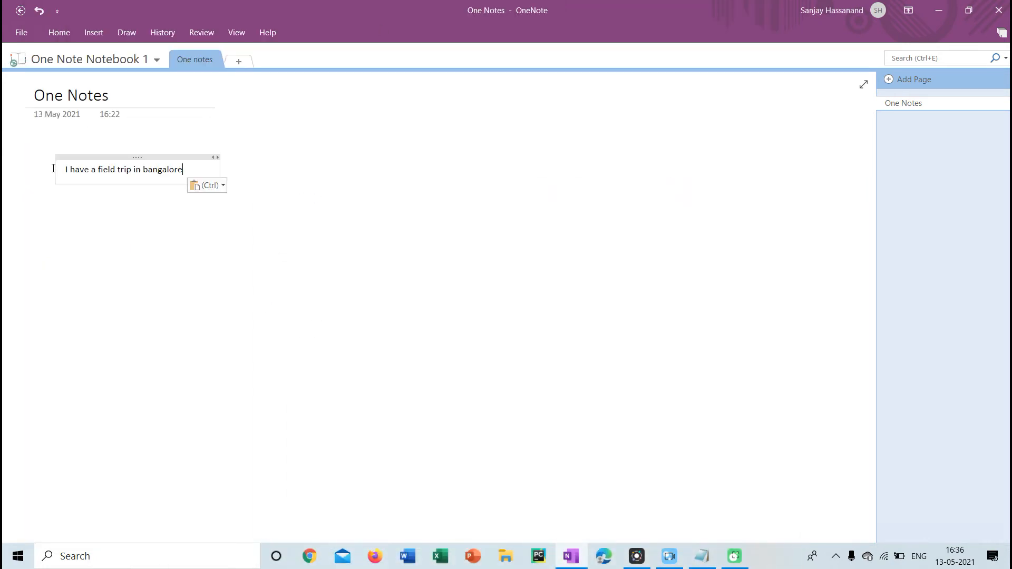
{"action": "key", "text": "Return"}
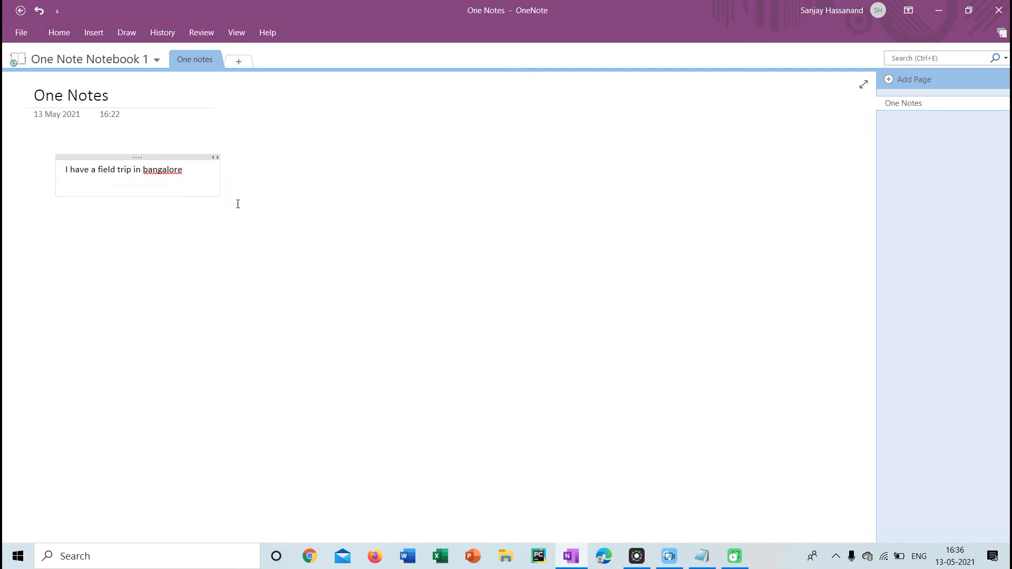
Step: Copy the car keys sentence through the Reading Time line from Notepad and paste it below the field trip line in OneNote
{"action": "left_click", "coordinate": [701, 556]}
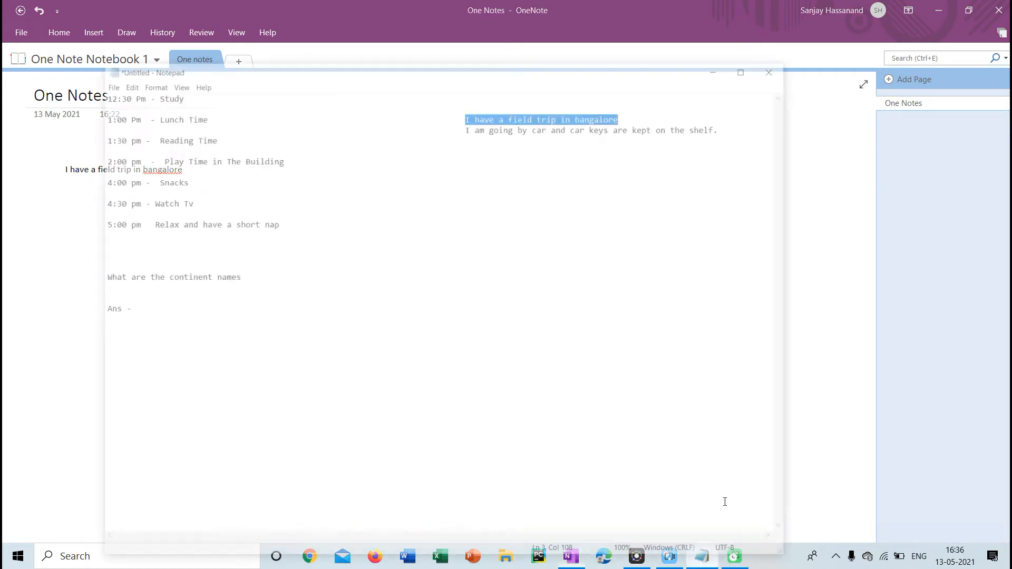
{"action": "left_click_drag", "start_coordinate": [425, 74], "coordinate": [674, 81]}
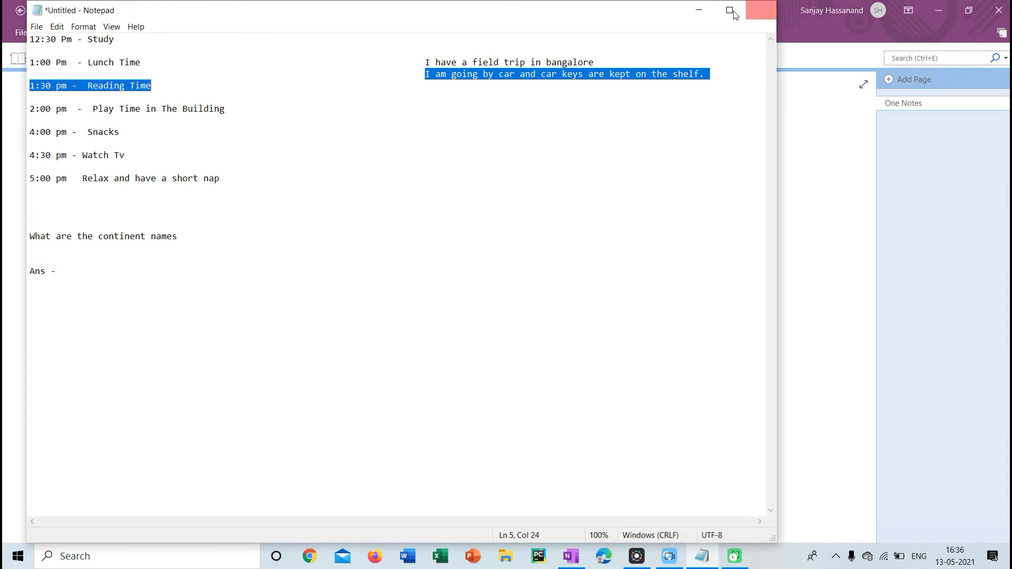
{"action": "left_click", "coordinate": [699, 10]}
{"action": "key", "text": "ctrl+v"}
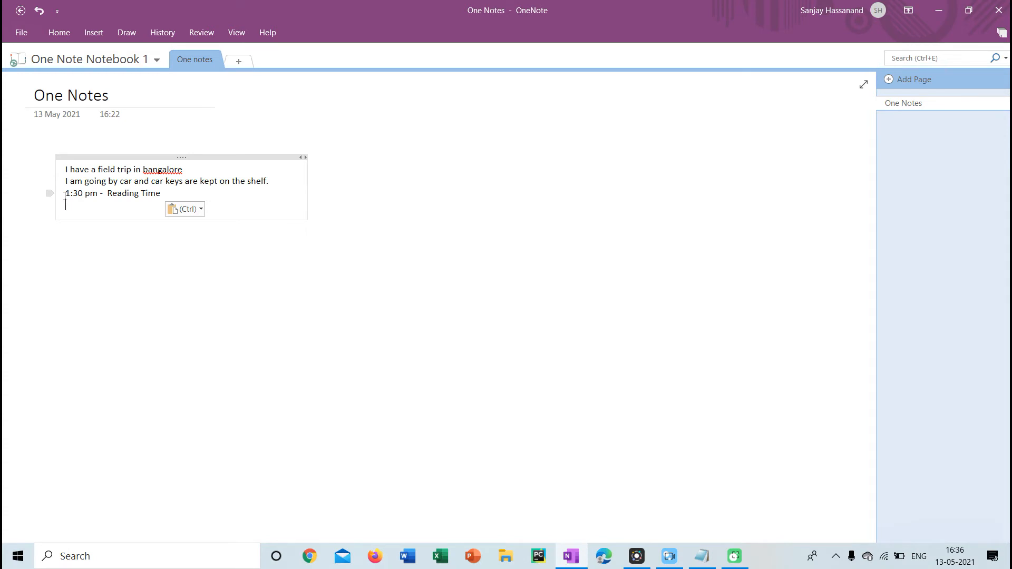
Step: Remove the pasted Reading Time line and stray characters, keeping the car keys sentence on its own second line
{"action": "left_click_drag", "start_coordinate": [64, 194], "coordinate": [158, 196]}
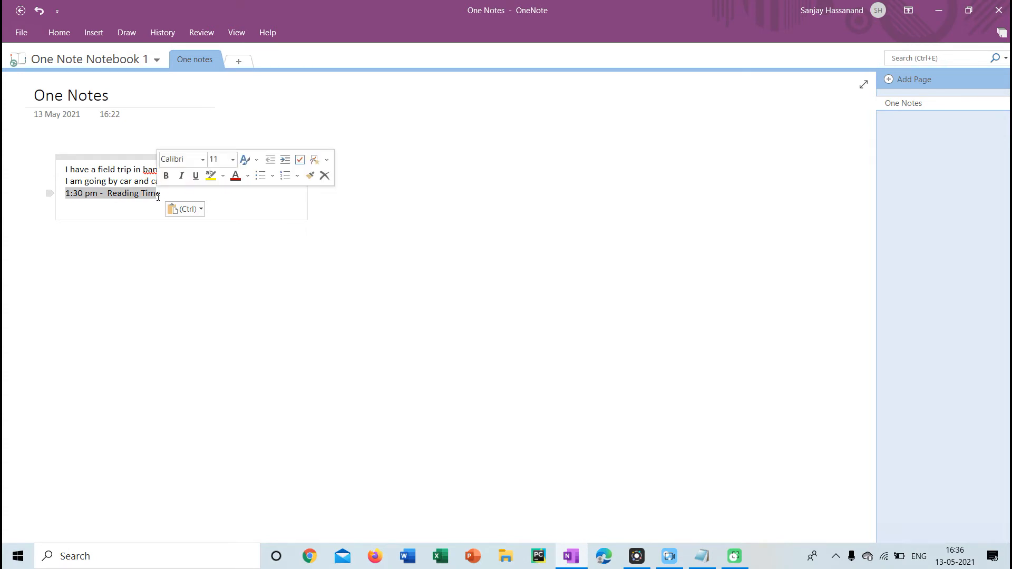
{"action": "type", "text": "e"}
{"action": "key", "text": "Home"}
{"action": "key", "text": "BackSpace"}
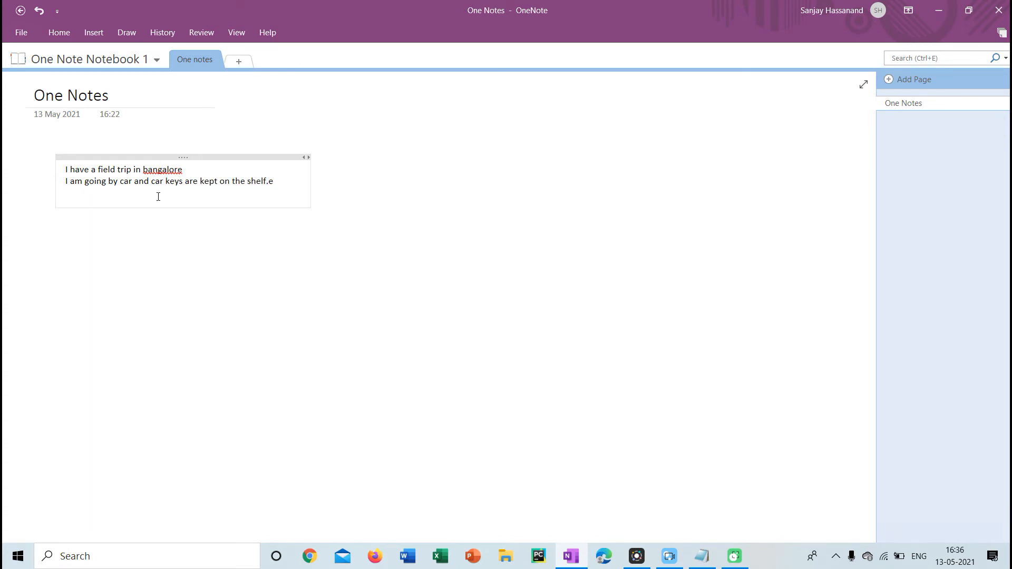
{"action": "key", "text": "BackSpace"}
{"action": "key", "text": "BackSpace"}
{"action": "key", "text": "BackSpace"}
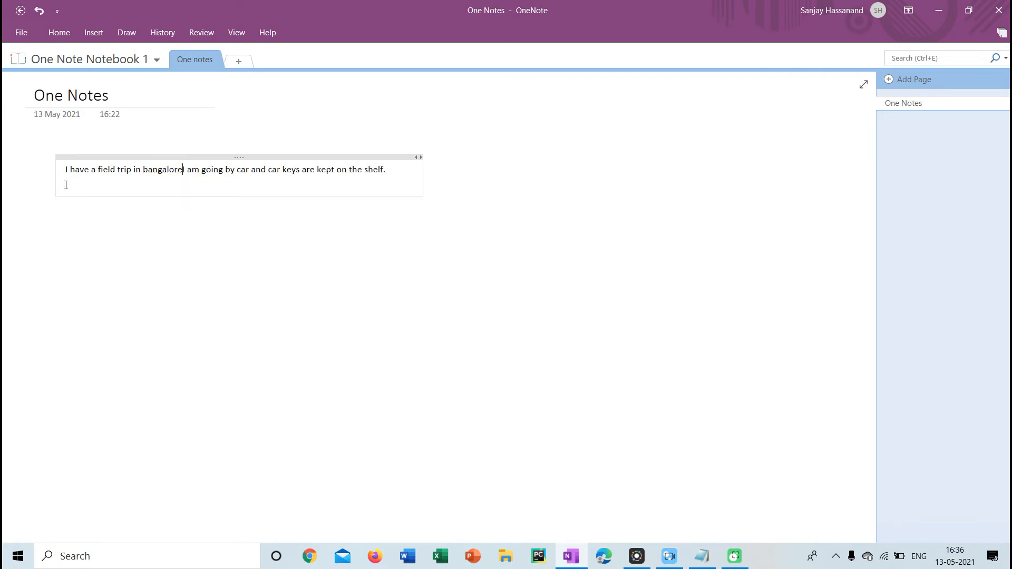
{"action": "key", "text": "Return"}
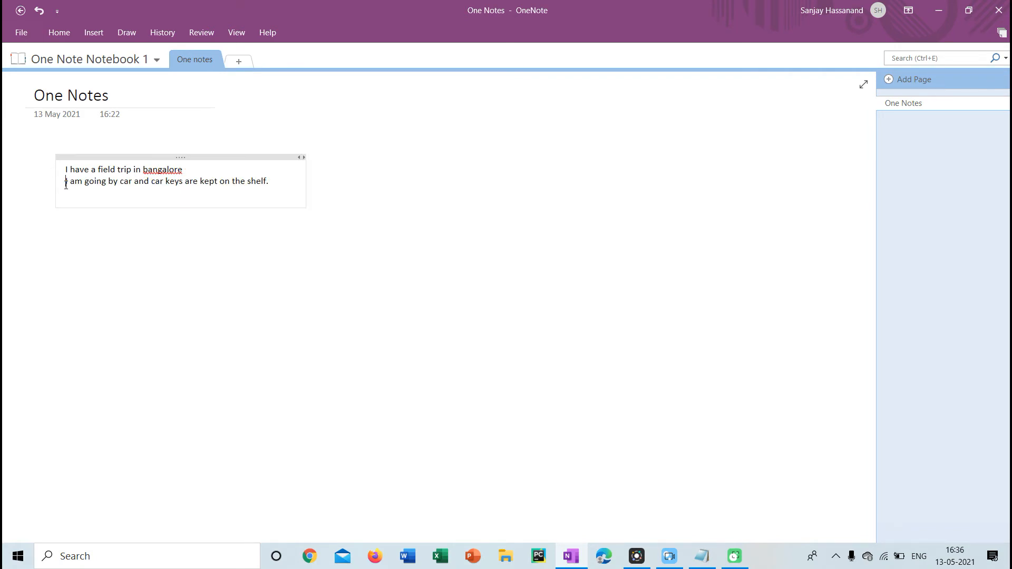
Step: Apply the Important tag to the line "I am going by car and car keys are kept on the shelf."
{"action": "left_click", "coordinate": [72, 40]}
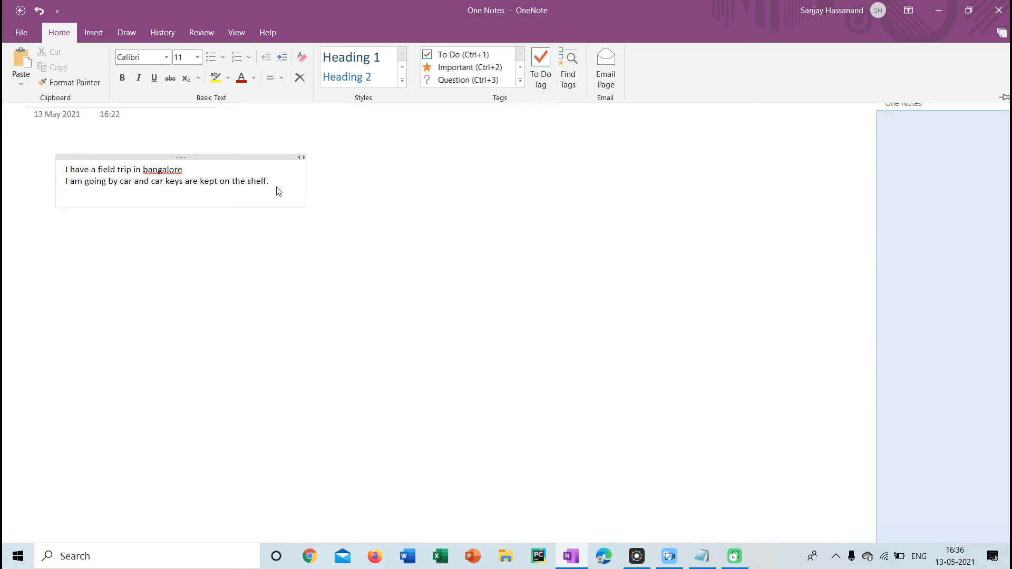
{"action": "left_click", "coordinate": [122, 167]}
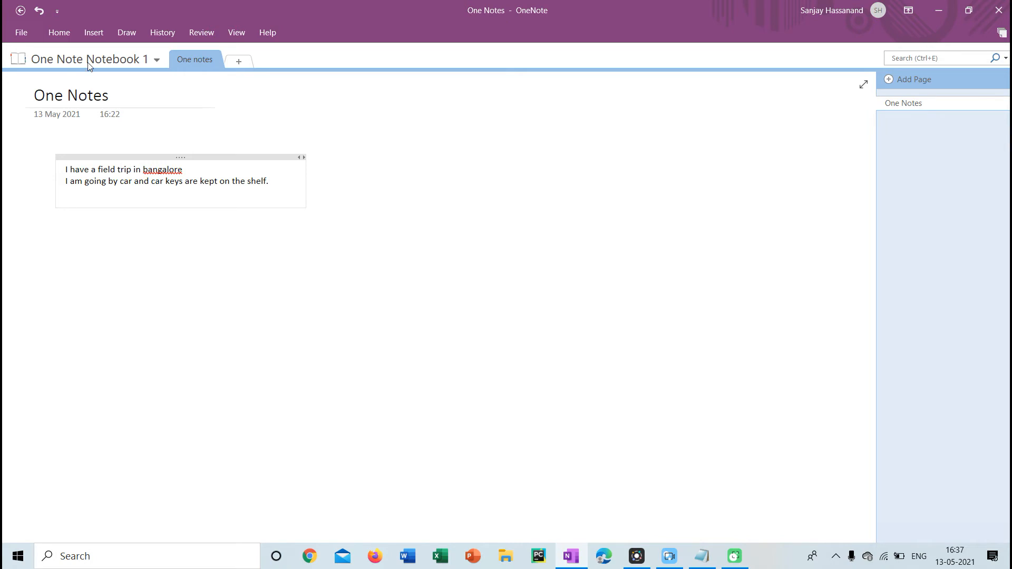
{"action": "left_click", "coordinate": [63, 27]}
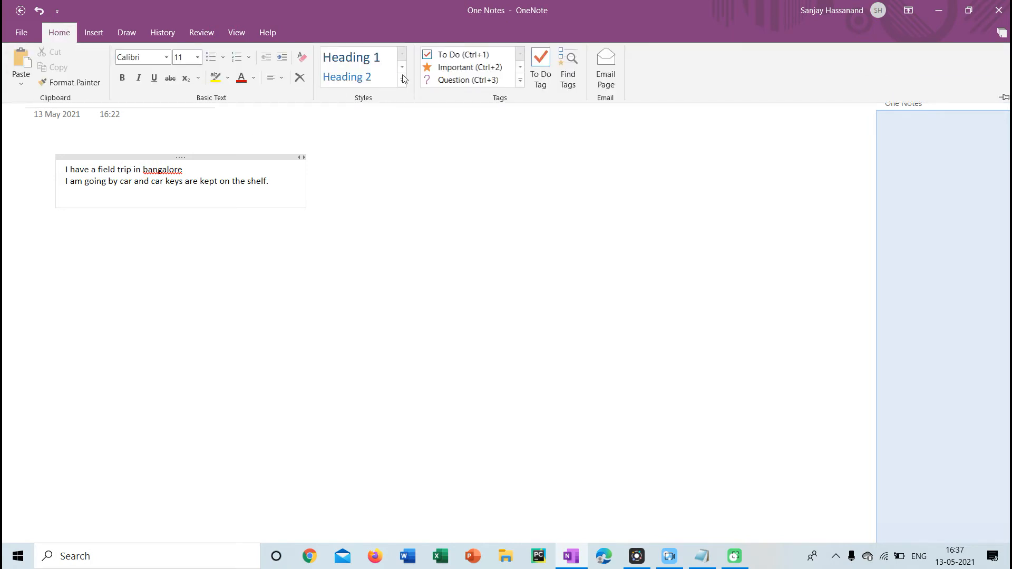
{"action": "left_click", "coordinate": [64, 180]}
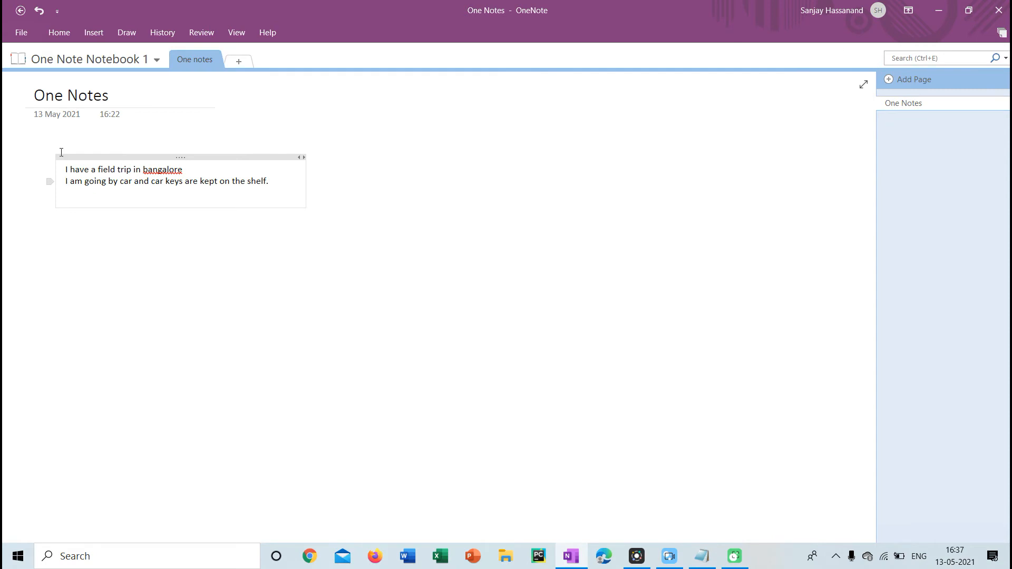
{"action": "left_click", "coordinate": [44, 25]}
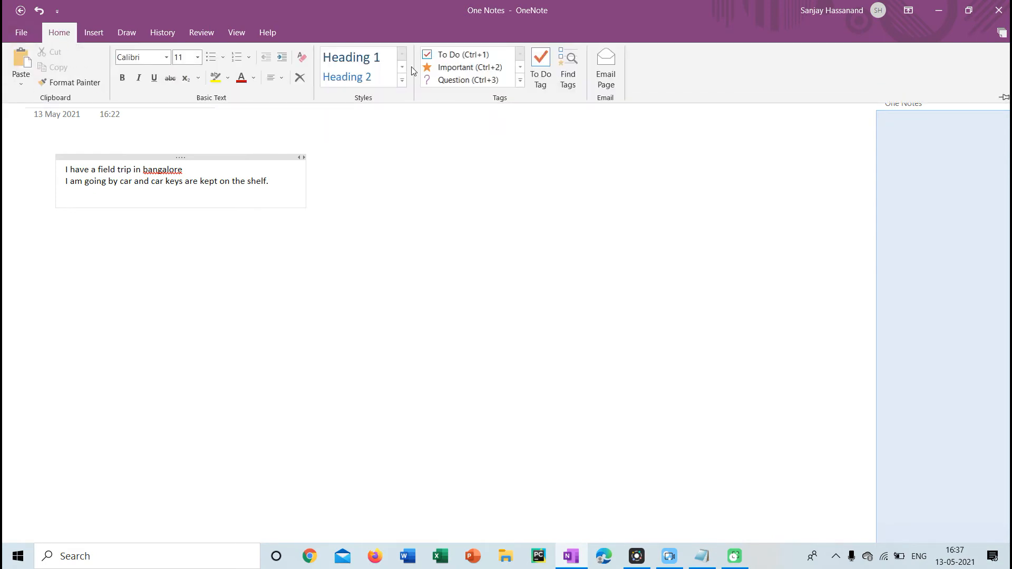
{"action": "left_click", "coordinate": [451, 68]}
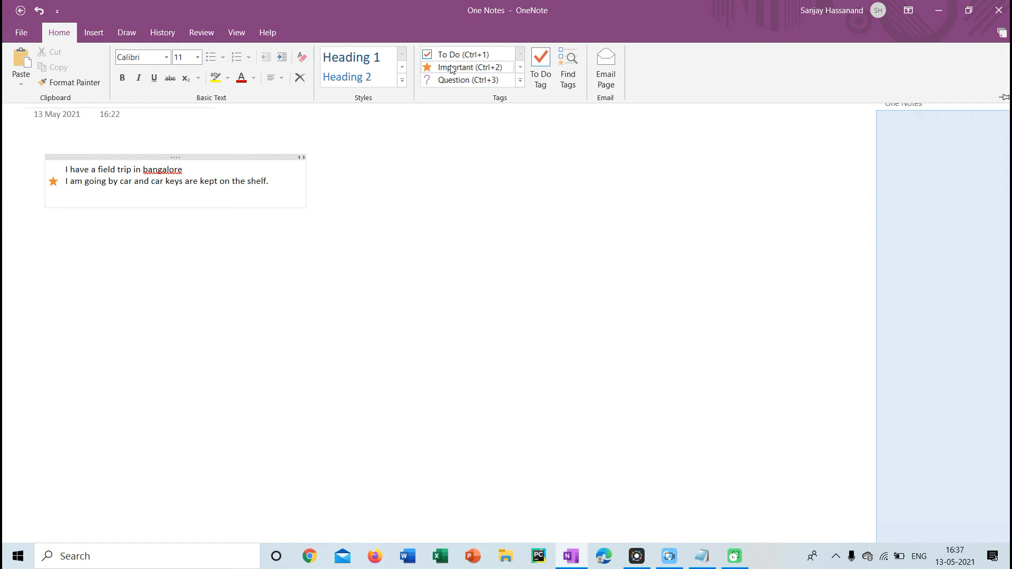
Step: Remove the Important tag from the car keys line
{"action": "left_click", "coordinate": [53, 184]}
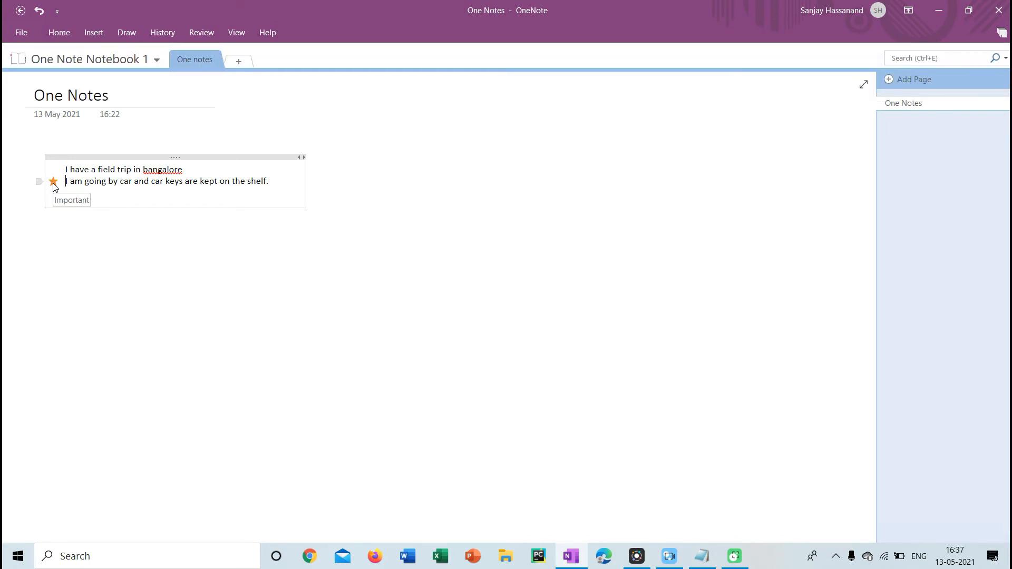
{"action": "key", "text": "BackSpace"}
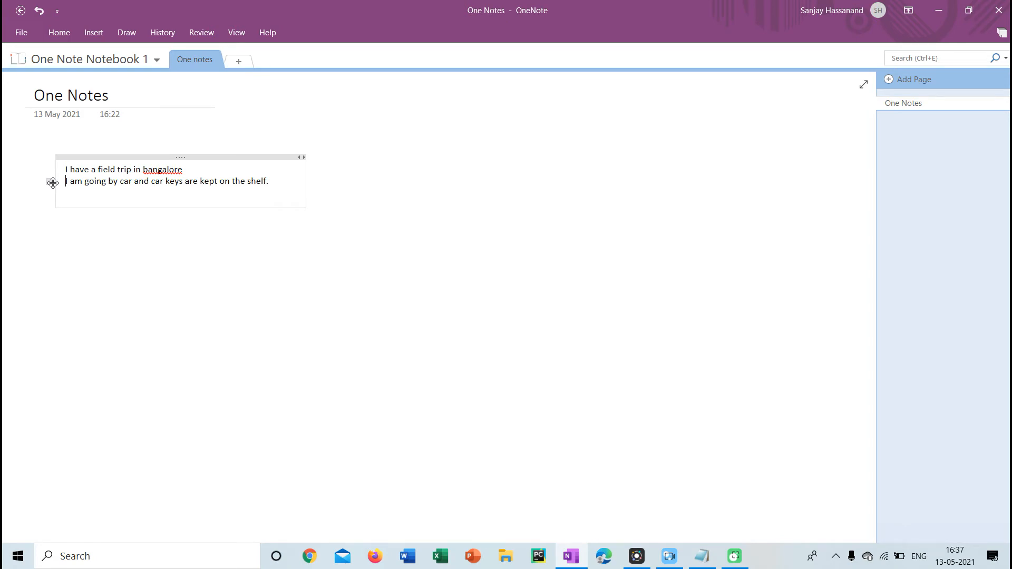
Step: Toggle the Important tag on and off again for the car keys line
{"action": "left_click", "coordinate": [60, 30]}
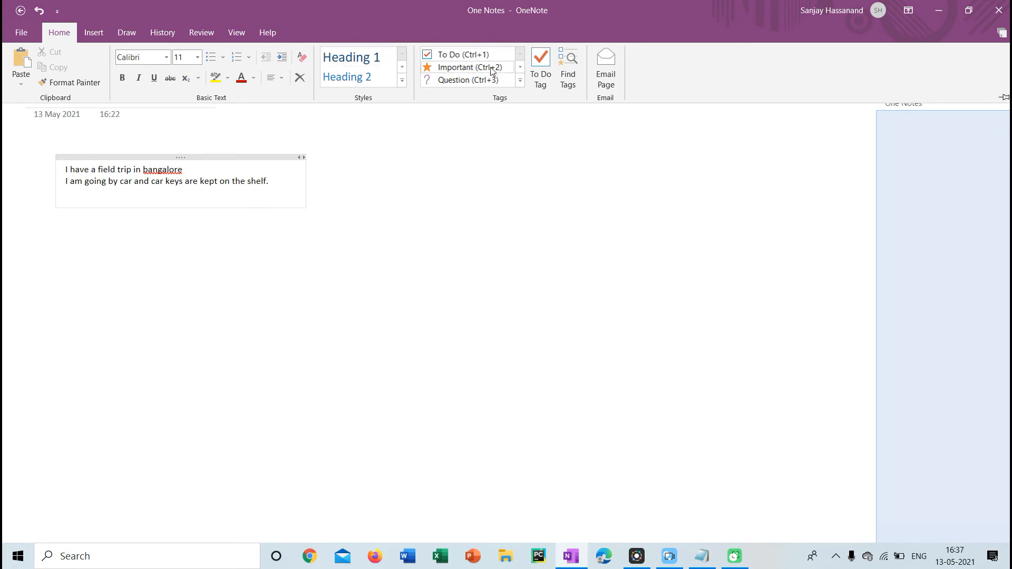
{"action": "left_click", "coordinate": [63, 181]}
{"action": "key", "text": "ctrl+2"}
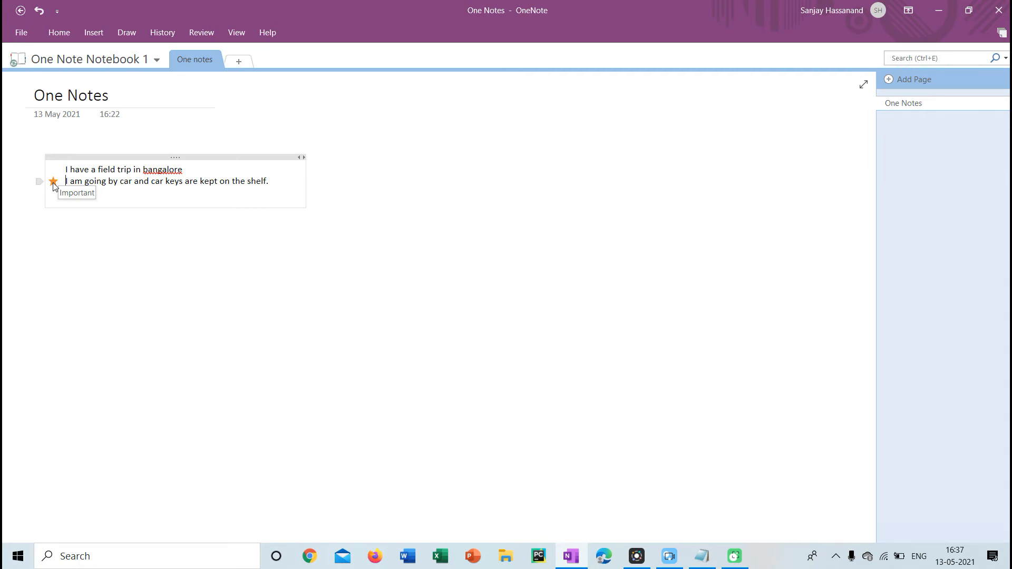
{"action": "key", "text": "ctrl+2"}
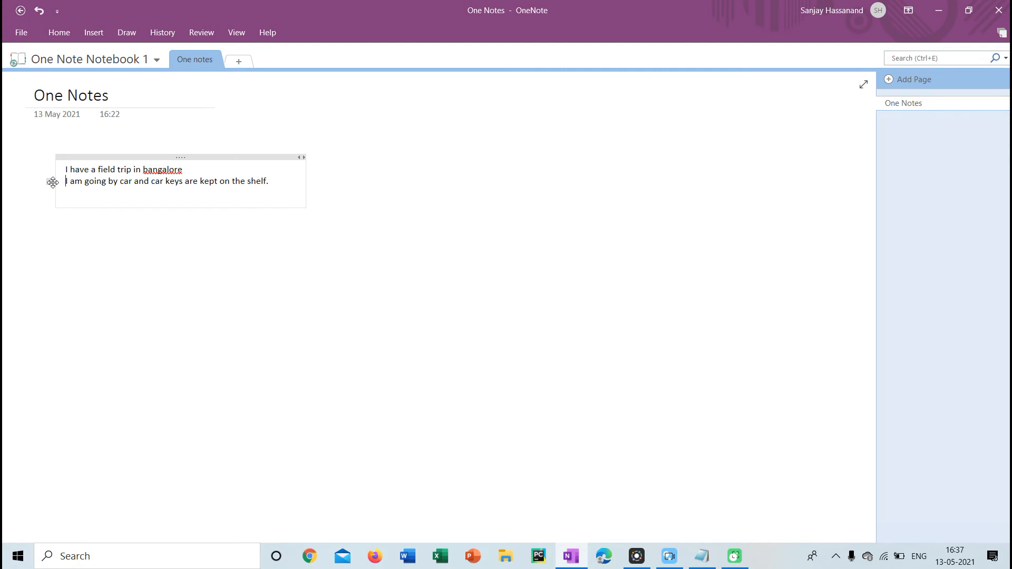
Step: Reapply the Important tag to the car keys line and clear it with the Remove Tag command
{"action": "key", "text": "ctrl+2"}
{"action": "right_click", "coordinate": [53, 183]}
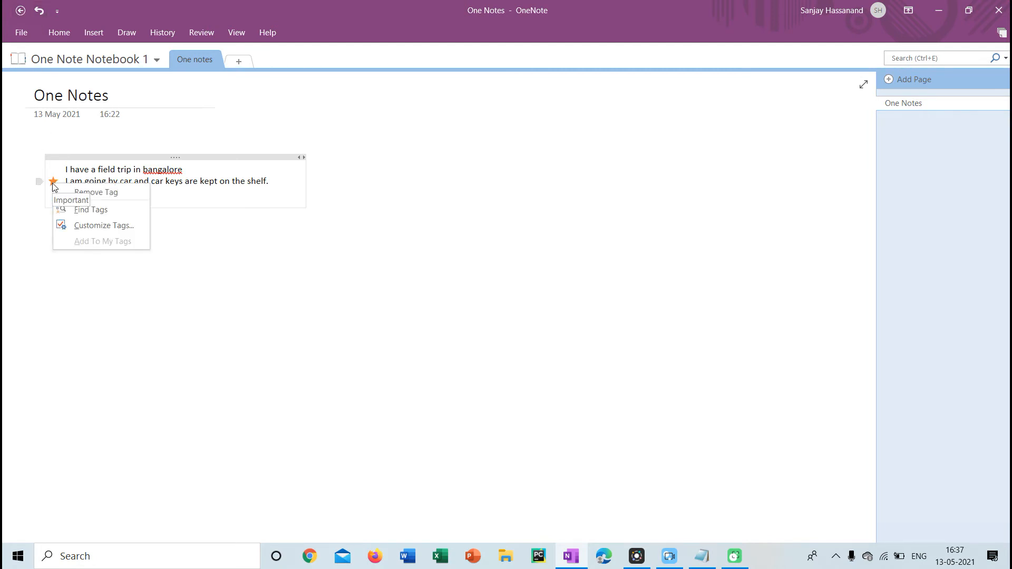
{"action": "left_click", "coordinate": [114, 192]}
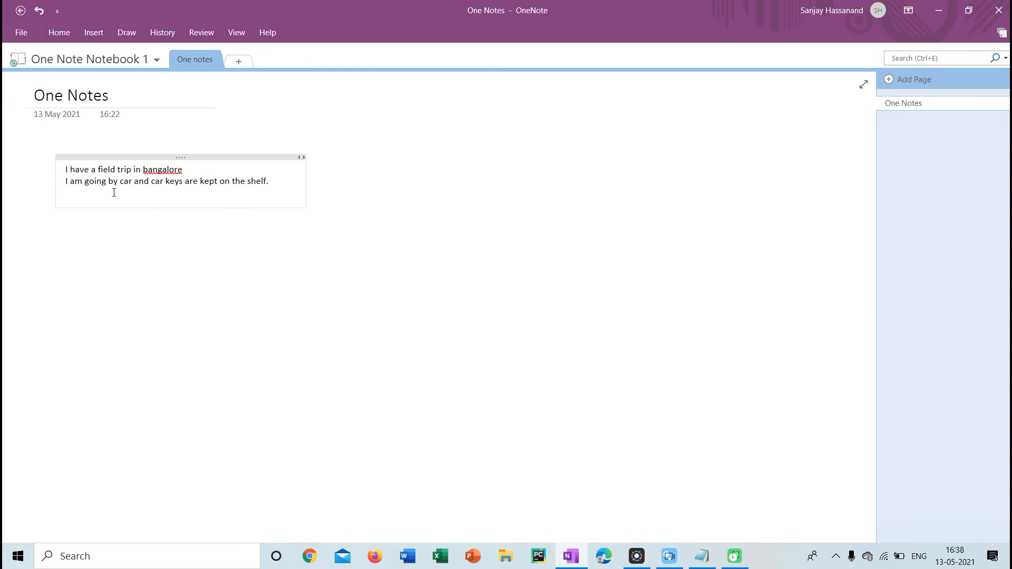
Step: Delete both the field trip and car keys sentences from the page
{"action": "left_click", "coordinate": [59, 32]}
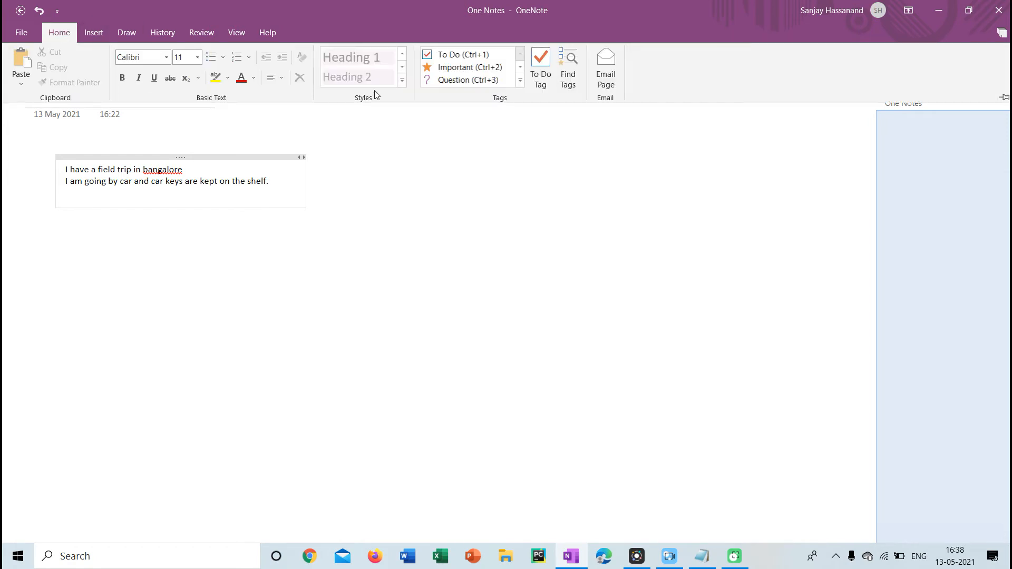
{"action": "left_click", "coordinate": [332, 165]}
{"action": "left_click_drag", "start_coordinate": [65, 169], "coordinate": [162, 200]}
{"action": "key", "text": "Delete"}
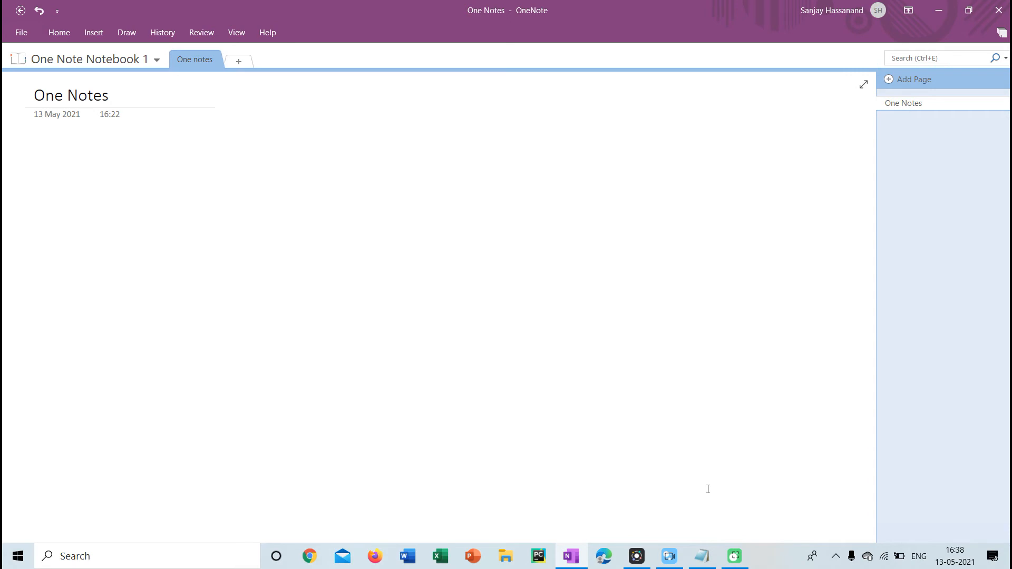
Step: Copy "What are the continent names" and "Ans -" from Notepad and return to the OneNote page
{"action": "left_click", "coordinate": [702, 558]}
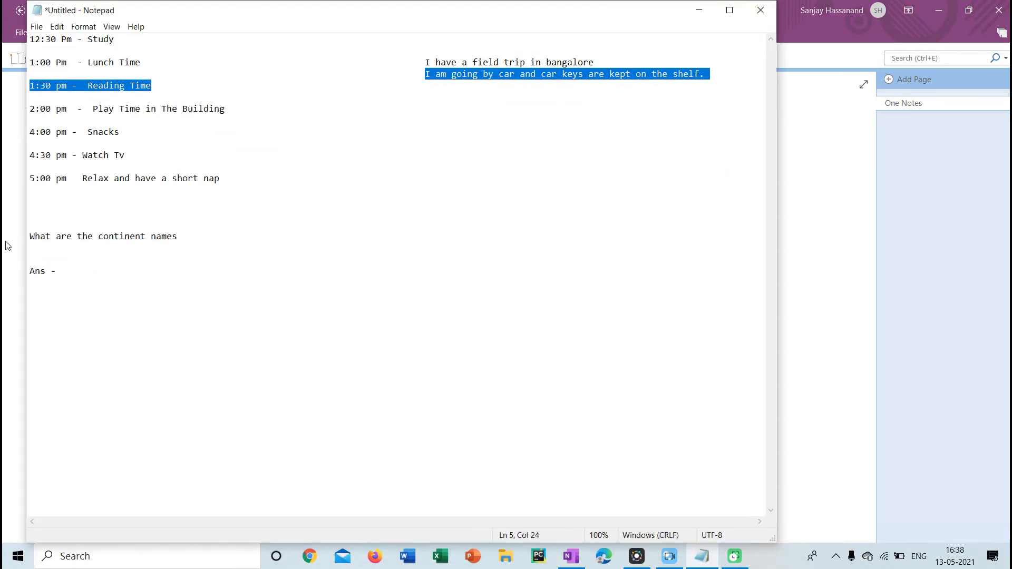
{"action": "left_click_drag", "start_coordinate": [30, 236], "coordinate": [82, 277]}
{"action": "key", "text": "ctrl+c"}
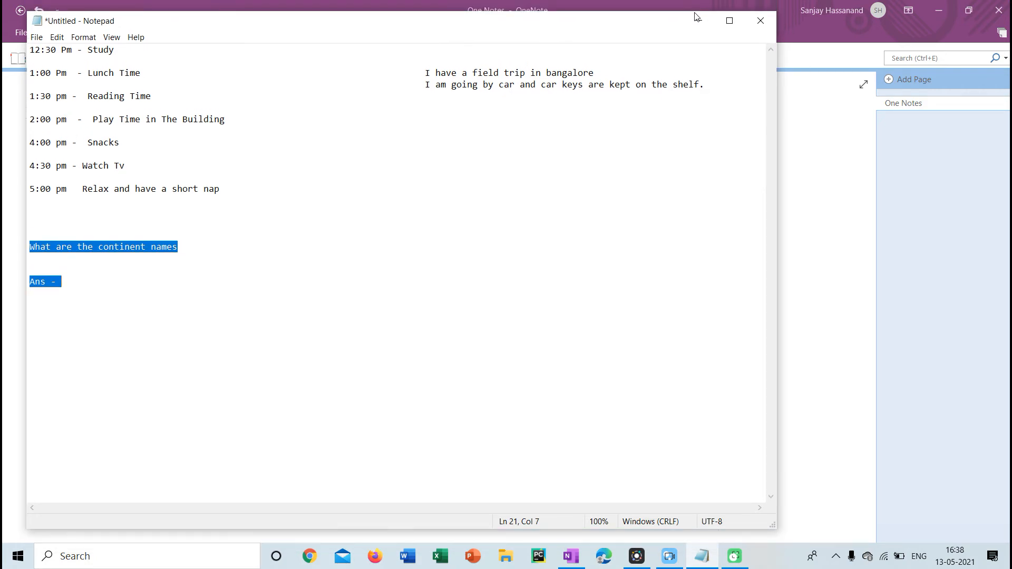
{"action": "left_click", "coordinate": [699, 10]}
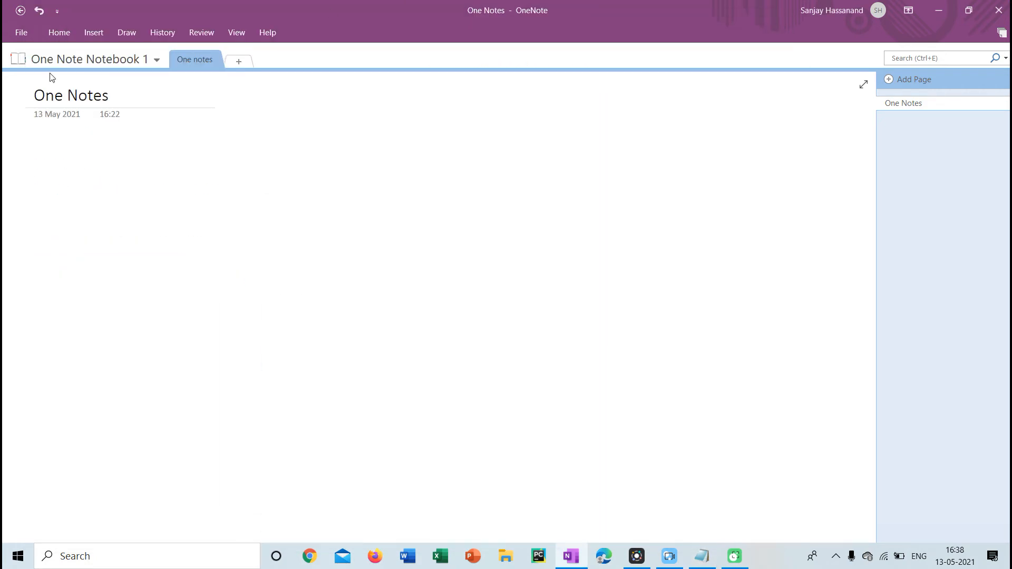
Step: Paste the copied continent question and answer lines below the page title and apply the Question tag to the question line
{"action": "left_click", "coordinate": [59, 145]}
{"action": "key", "text": "ctrl+v"}
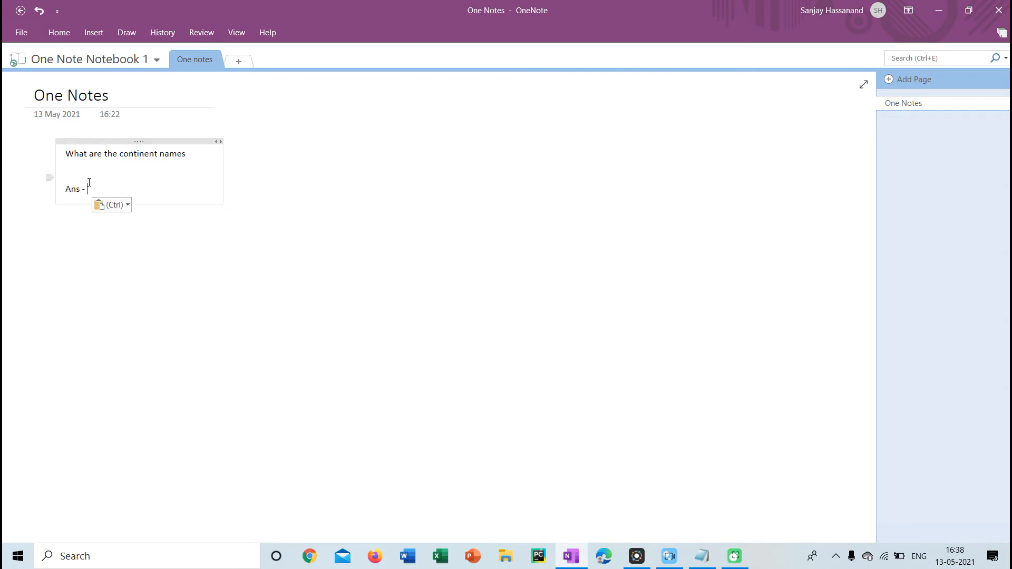
{"action": "left_click", "coordinate": [59, 33]}
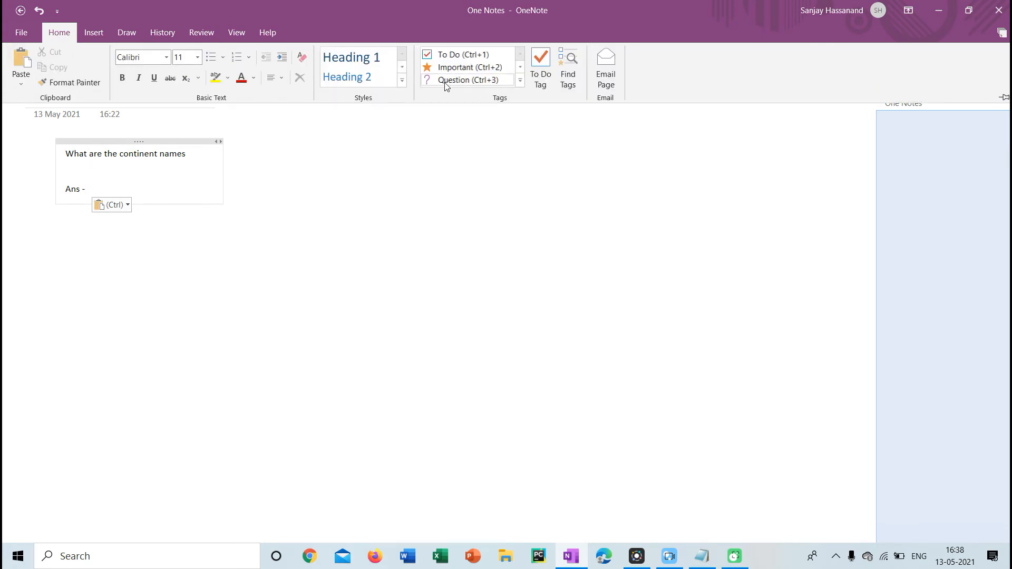
{"action": "left_click", "coordinate": [65, 154]}
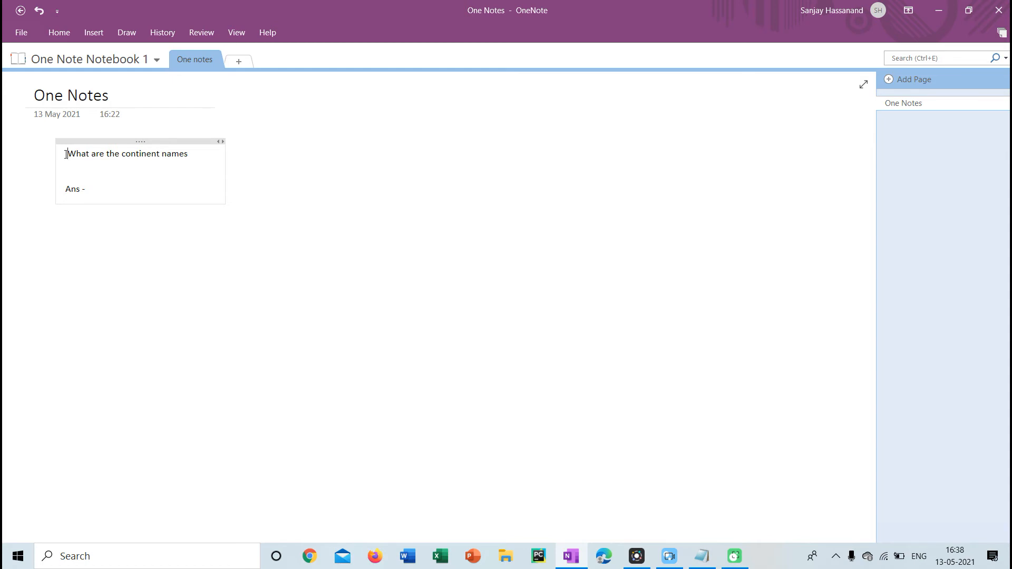
{"action": "left_click", "coordinate": [70, 31]}
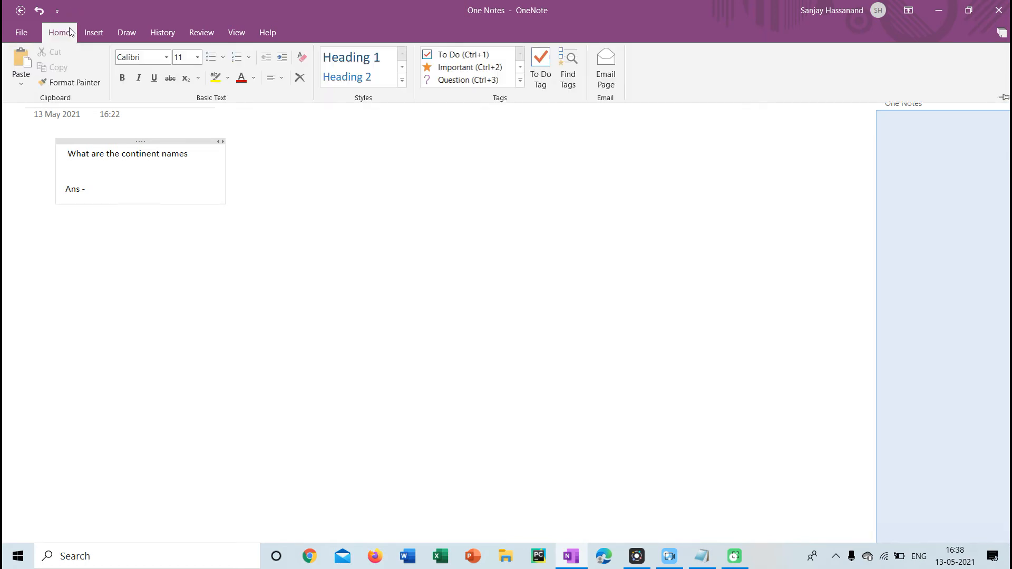
{"action": "left_click", "coordinate": [480, 83]}
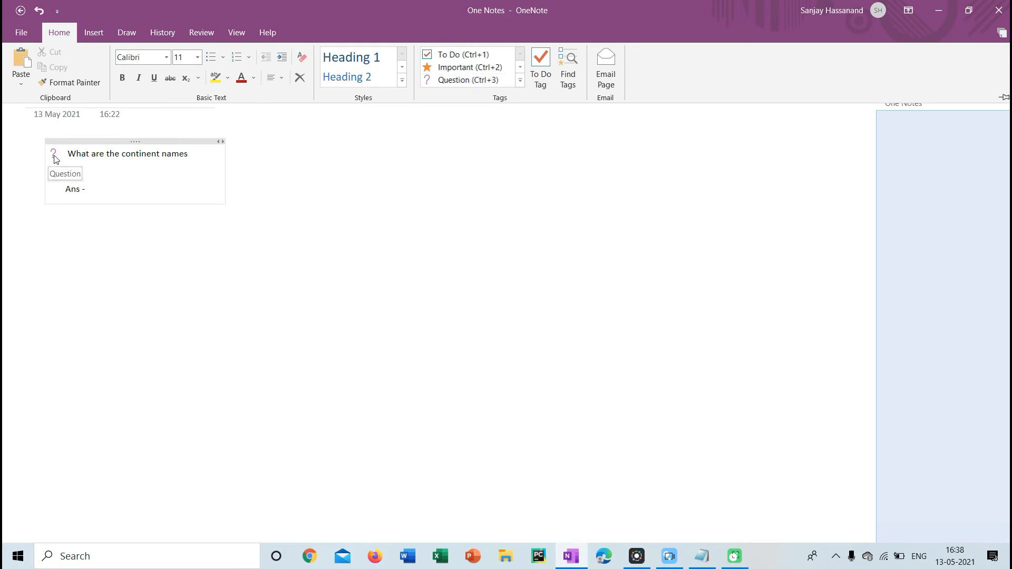
Step: Remove the Question tag and the leading space from the continent question line
{"action": "left_click", "coordinate": [55, 157]}
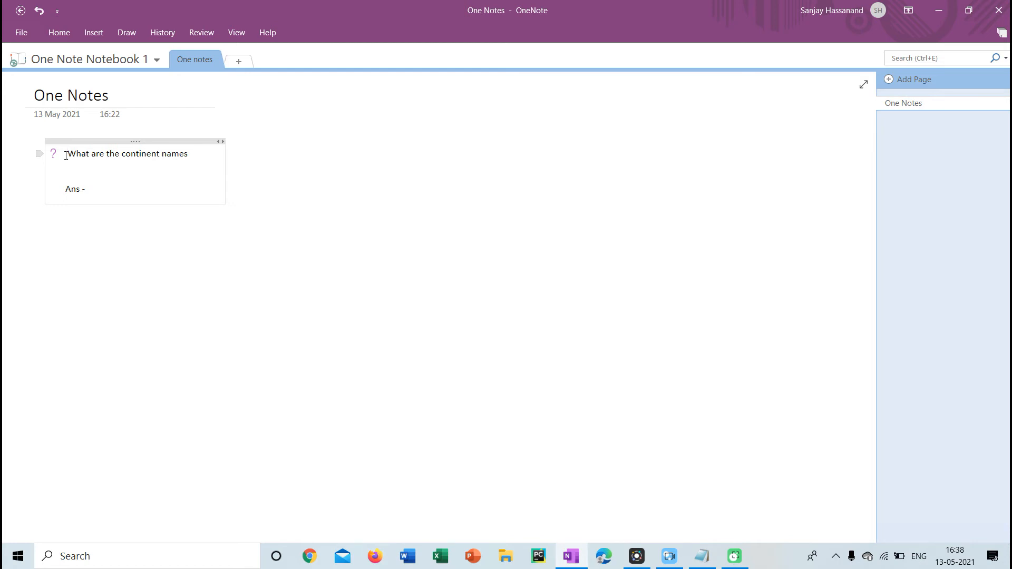
{"action": "key", "text": "BackSpace"}
{"action": "key", "text": "BackSpace"}
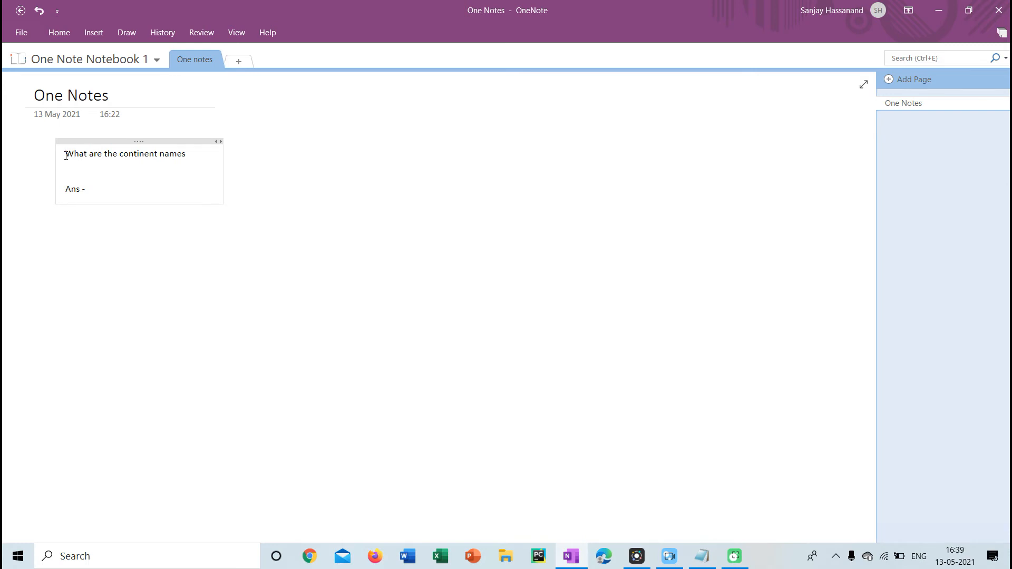
Step: Apply the To Do, Important and Question tags together to the "What are the continent names" line
{"action": "left_click", "coordinate": [66, 33]}
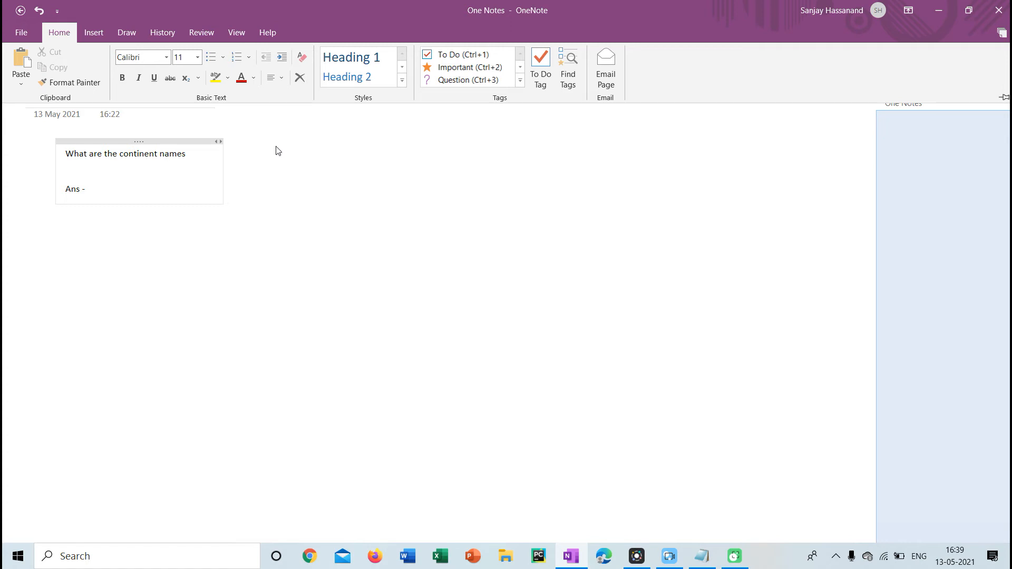
{"action": "left_click", "coordinate": [65, 156]}
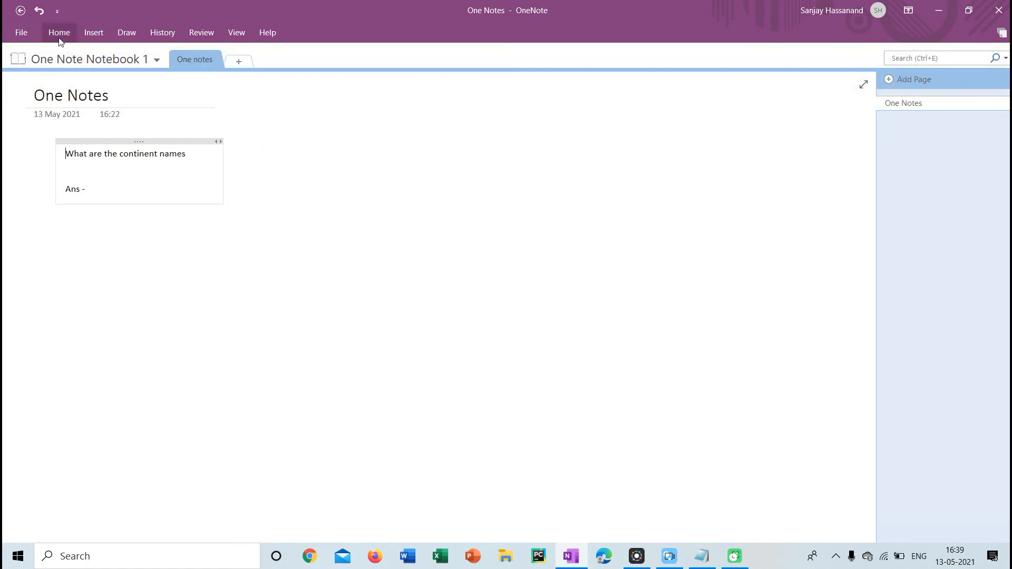
{"action": "left_click", "coordinate": [59, 34]}
{"action": "left_click", "coordinate": [484, 55]}
{"action": "left_click", "coordinate": [484, 67]}
{"action": "left_click", "coordinate": [480, 80]}
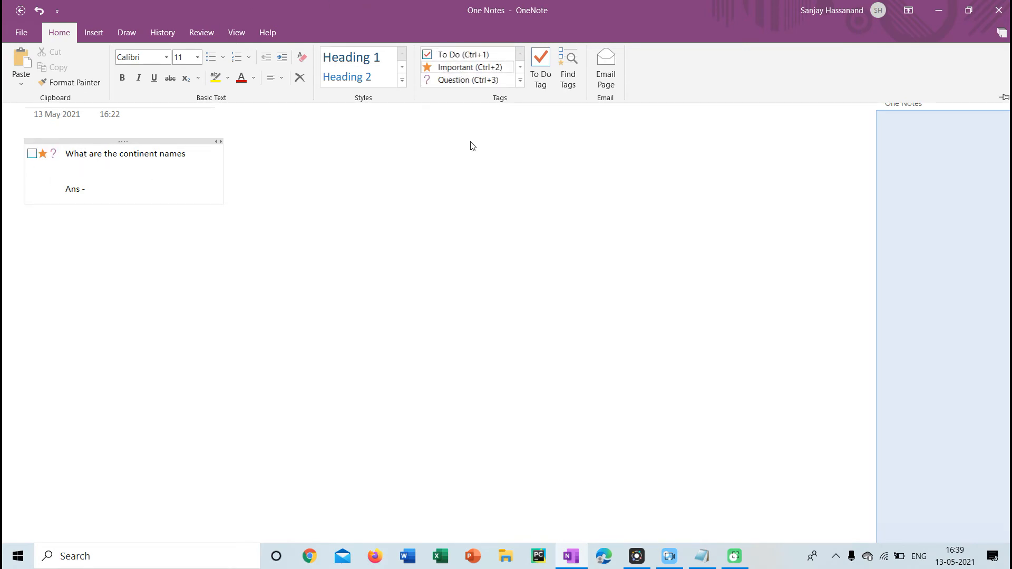
Step: Find the notebook's tags in the Tags Summary, toggle the To Do checkbox on and off there, and close the summary
{"action": "left_click", "coordinate": [564, 75]}
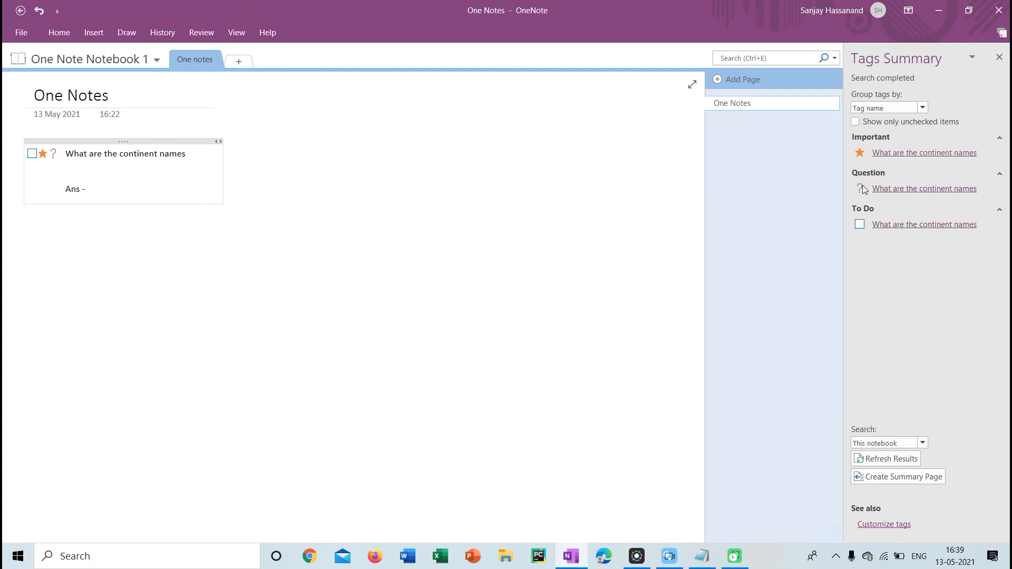
{"action": "left_click", "coordinate": [857, 223]}
{"action": "left_click", "coordinate": [858, 223]}
{"action": "left_click", "coordinate": [999, 58]}
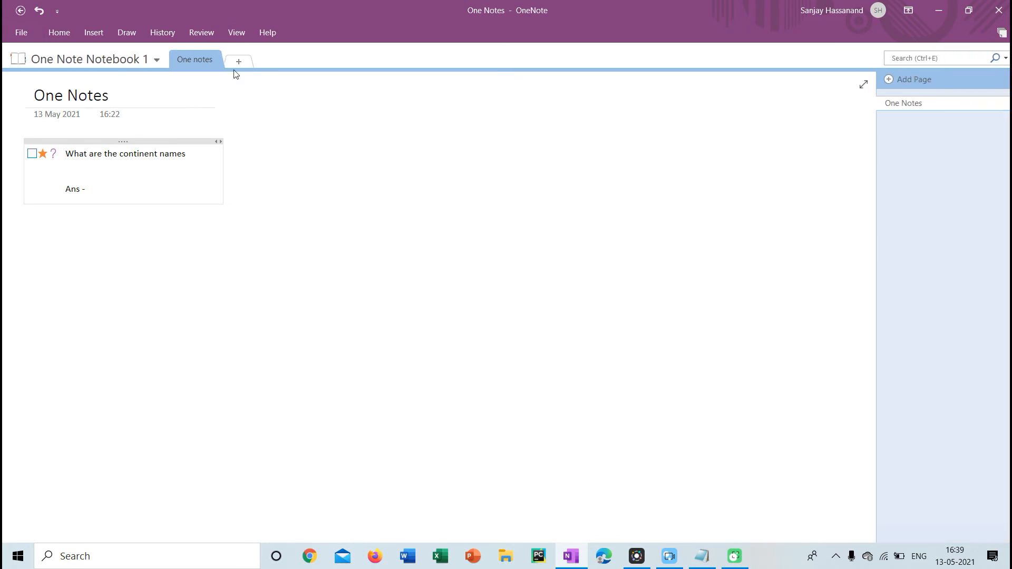
Step: Delete the whole note container holding the tagged question and the answer line
{"action": "left_click", "coordinate": [116, 158]}
{"action": "key", "text": "BackSpace"}
{"action": "key", "text": "BackSpace"}
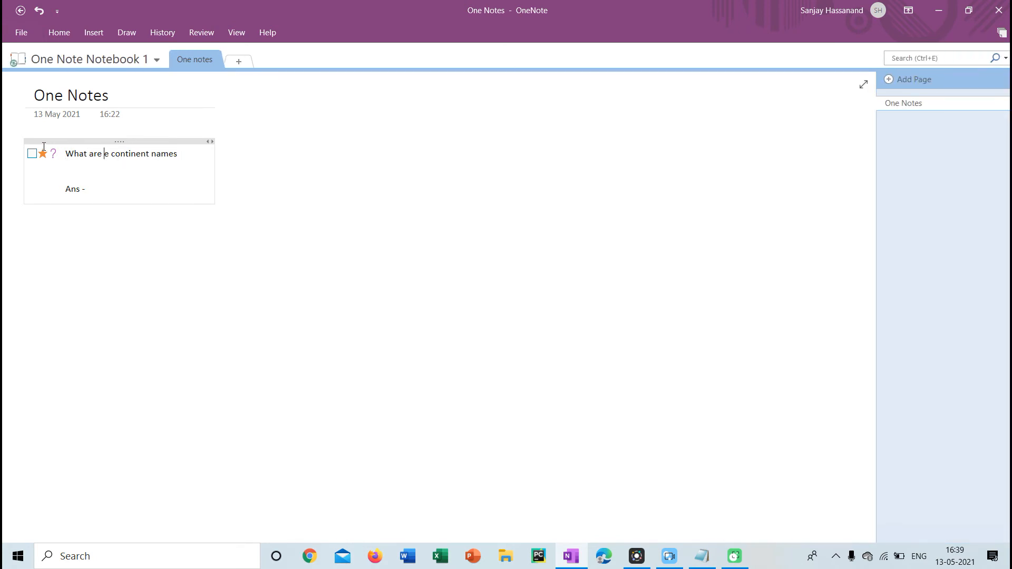
{"action": "left_click_drag", "start_coordinate": [42, 141], "coordinate": [89, 173]}
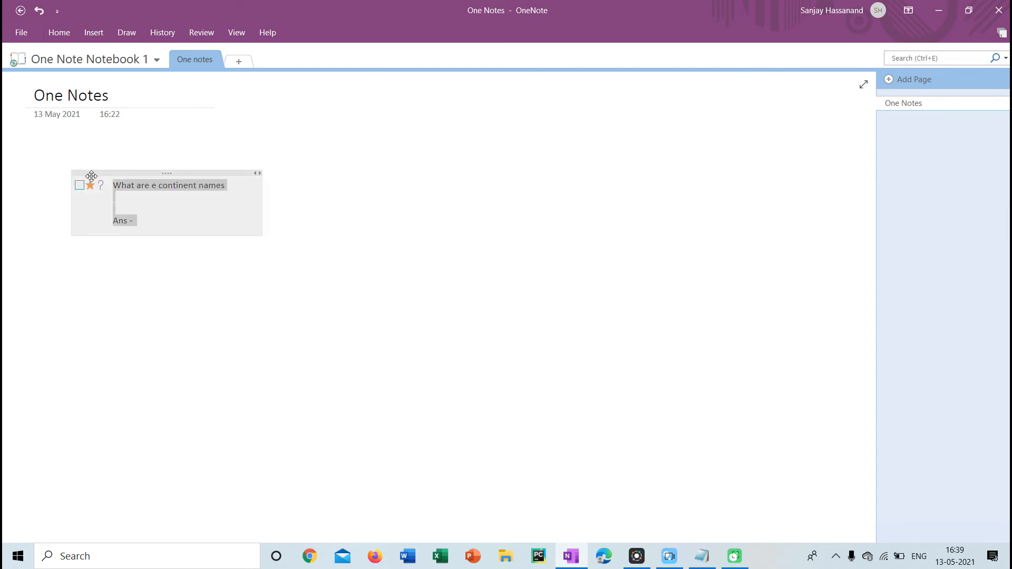
{"action": "key", "text": "Delete"}
Step: Insert a table with 5 columns and 4 rows by specifying its exact size
{"action": "left_click", "coordinate": [94, 33]}
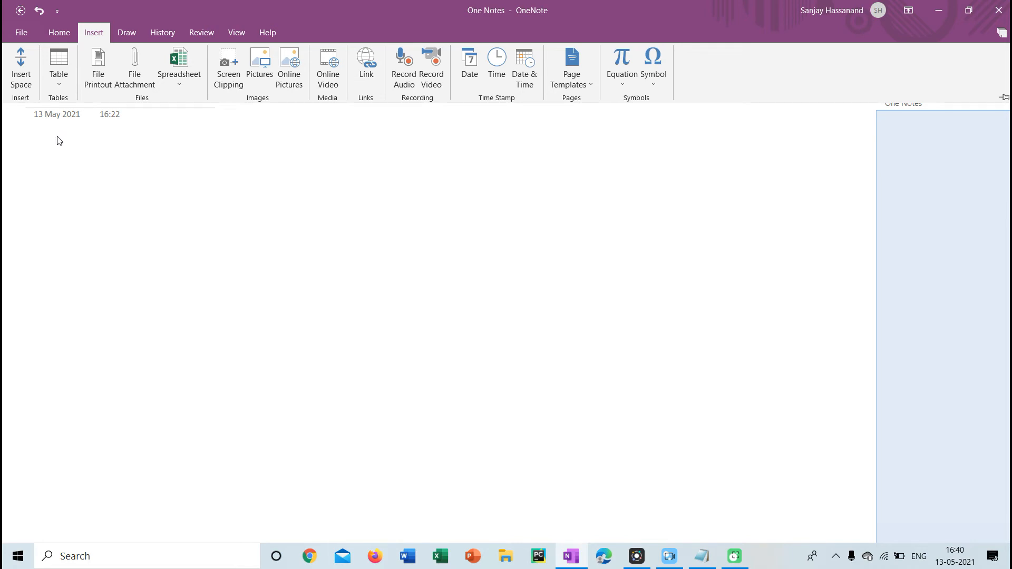
{"action": "left_click", "coordinate": [57, 73]}
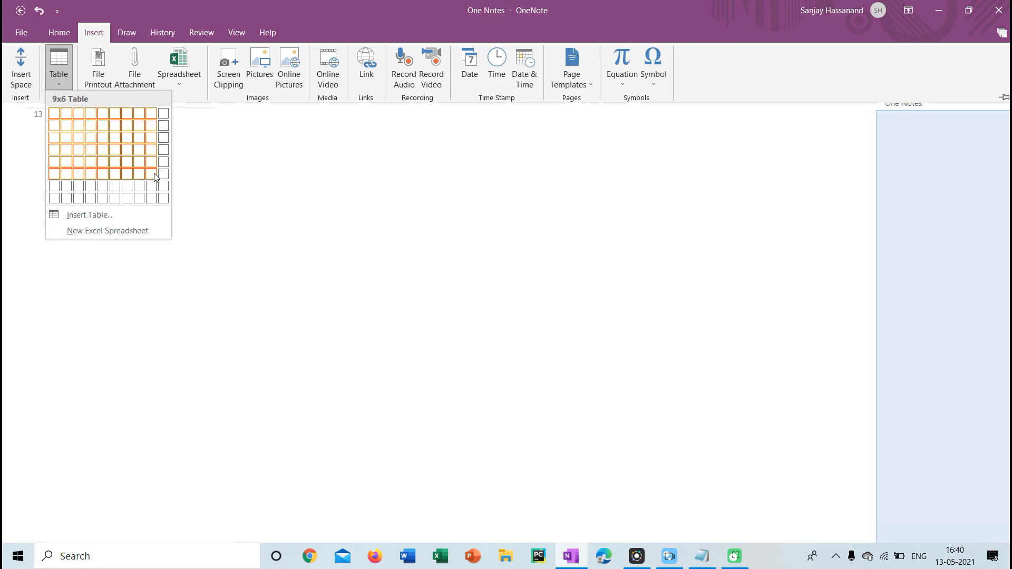
{"action": "left_click", "coordinate": [107, 218]}
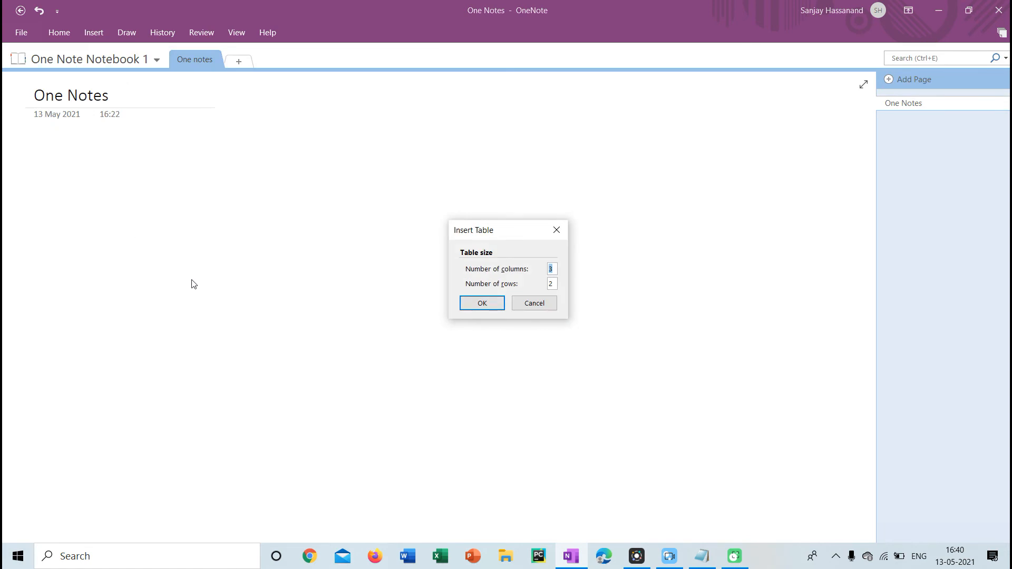
{"action": "key", "text": "BackSpace"}
{"action": "type", "text": "5"}
{"action": "key", "text": "Tab"}
{"action": "type", "text": "4"}
{"action": "key", "text": "Return"}
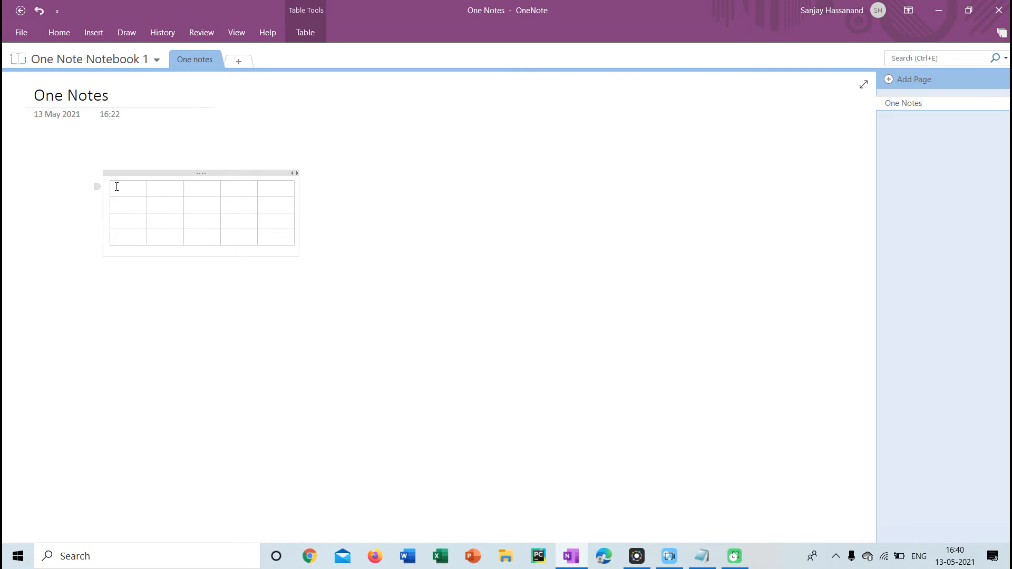
Step: Fill the table's first row with the headings Name, Class, Roll no, Teacher and Marks
{"action": "type", "text": "Name"}
{"action": "key", "text": "Tab"}
{"action": "type", "text": "Class"}
{"action": "key", "text": "Tab"}
{"action": "type", "text": "Rol l"}
{"action": "key", "text": "Tab"}
{"action": "type", "text": "Ni"}
{"action": "key", "text": "BackSpace"}
{"action": "type", "text": "o"}
{"action": "key", "text": "BackSpace"}
{"action": "type", "text": "no"}
{"action": "key", "text": "Tab"}
{"action": "type", "text": "Teacher"}
{"action": "key", "text": "Tab"}
{"action": "type", "text": "Marj"}
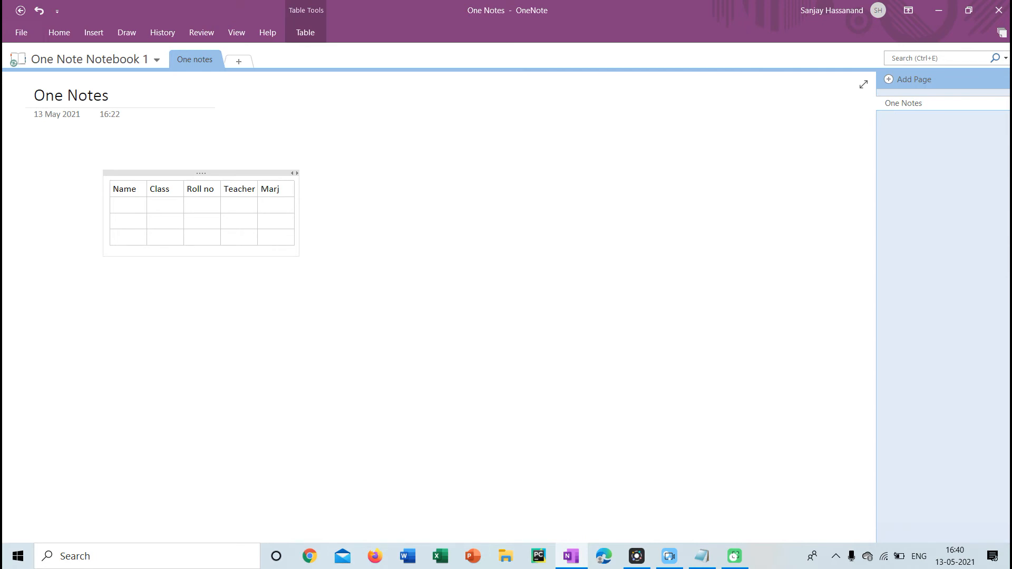
{"action": "type", "text": "ks"}
Step: Delete the container holding the table from the page
{"action": "left_click", "coordinate": [131, 201]}
{"action": "left_click", "coordinate": [112, 175]}
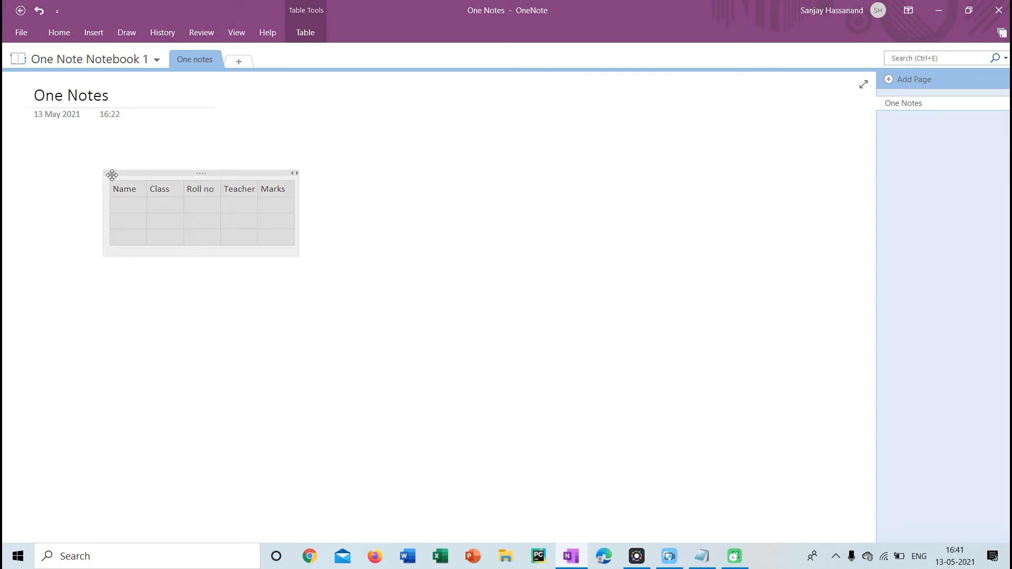
{"action": "key", "text": "Delete"}
Step: Insert two online pictures from the Beach category: the white-sand shore with waves and the aerial coastline view
{"action": "left_click", "coordinate": [91, 32]}
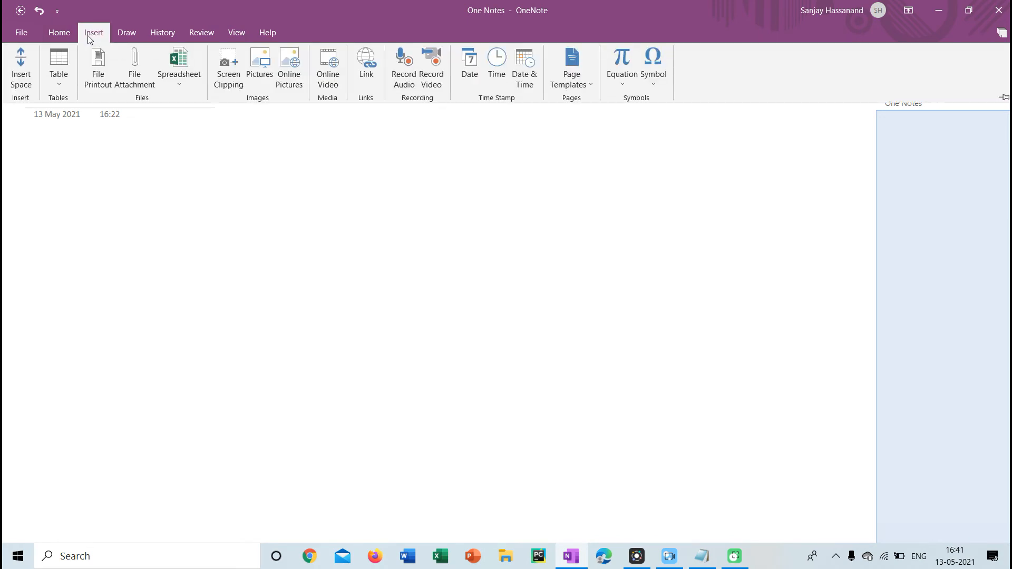
{"action": "left_click", "coordinate": [293, 76]}
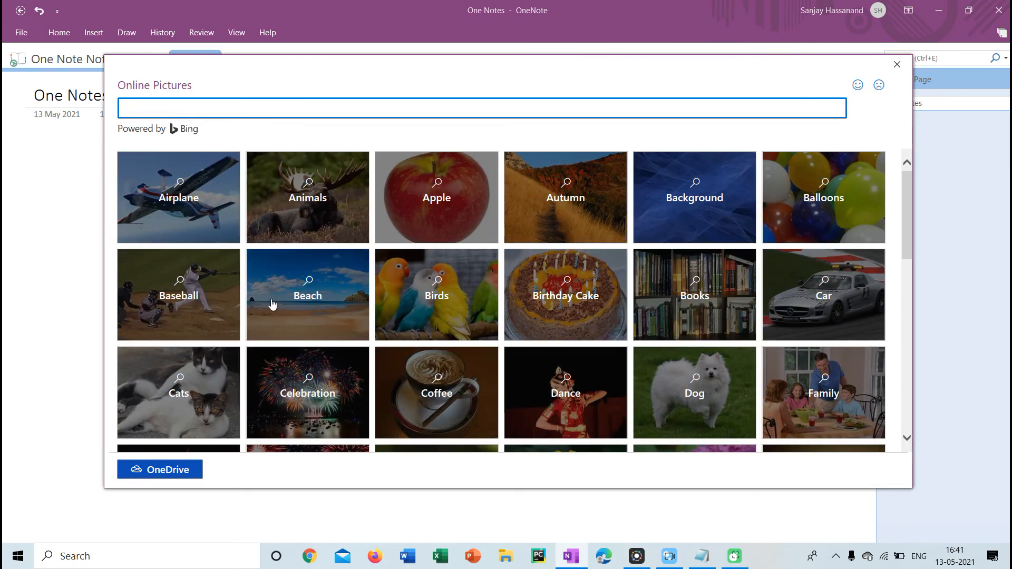
{"action": "left_click", "coordinate": [327, 290]}
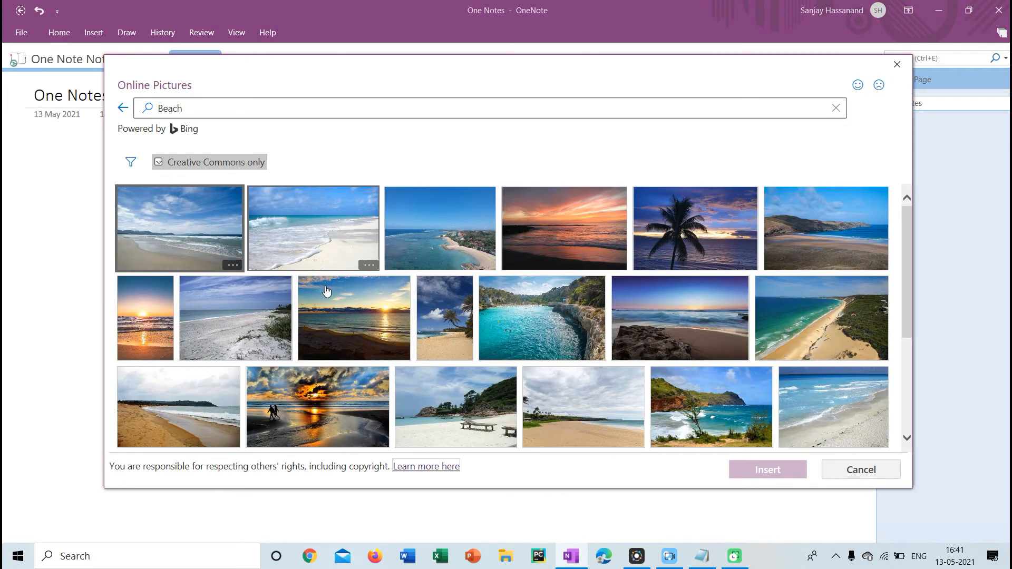
{"action": "left_click", "coordinate": [334, 254]}
{"action": "left_click", "coordinate": [448, 244]}
{"action": "left_click", "coordinate": [770, 467]}
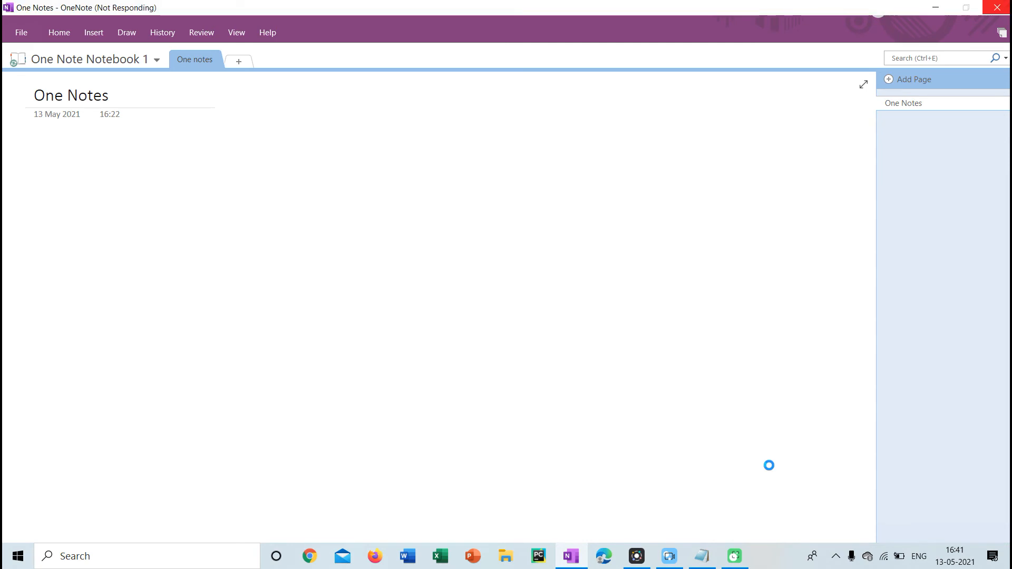
Step: Delete both inserted beach pictures from the page
{"action": "scroll", "coordinate": [172, 201], "scroll_direction": "down", "scroll_amount": 3}
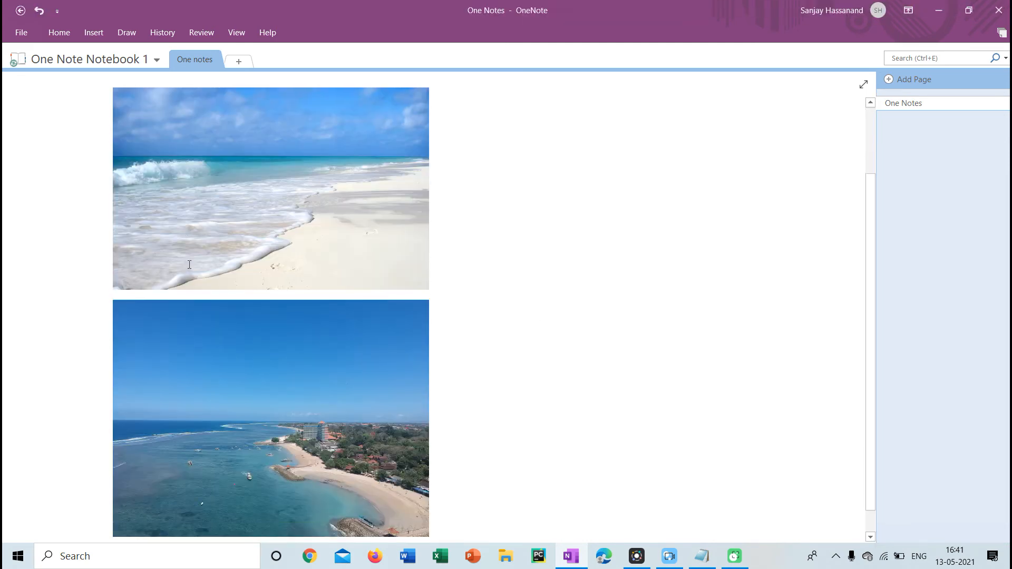
{"action": "left_click", "coordinate": [282, 178]}
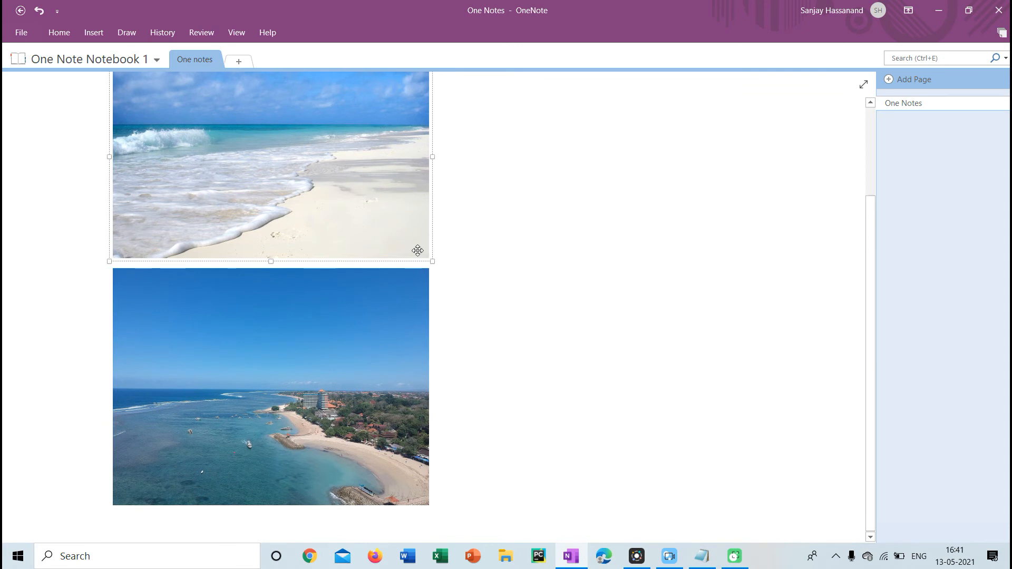
{"action": "left_click", "coordinate": [279, 356]}
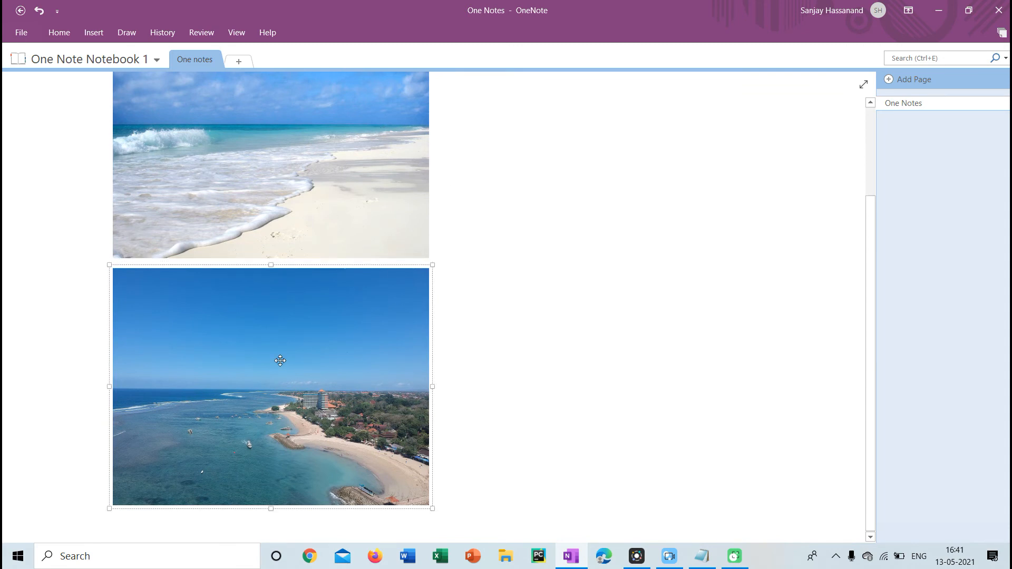
{"action": "left_click", "coordinate": [391, 174]}
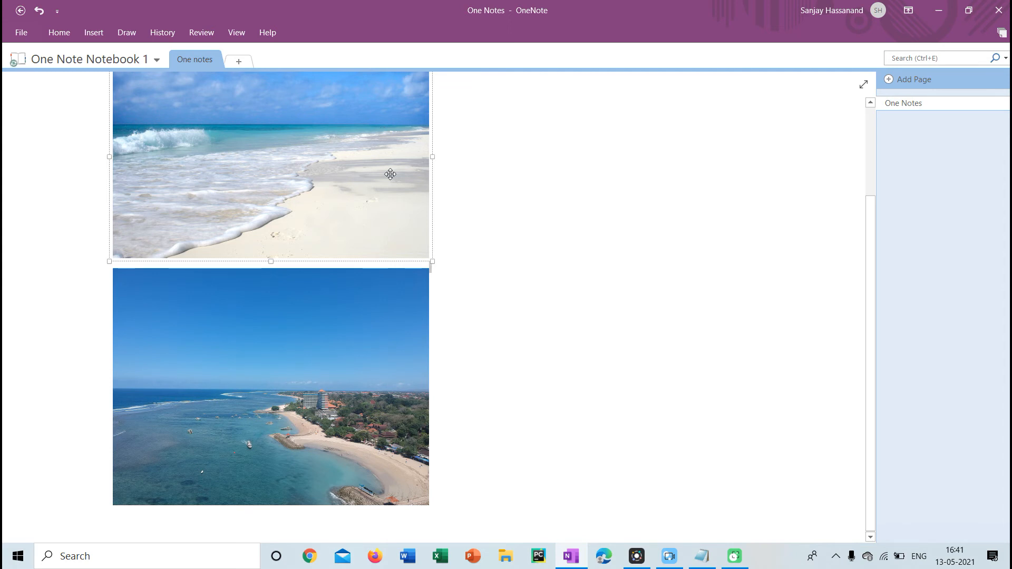
{"action": "right_click", "coordinate": [393, 180]}
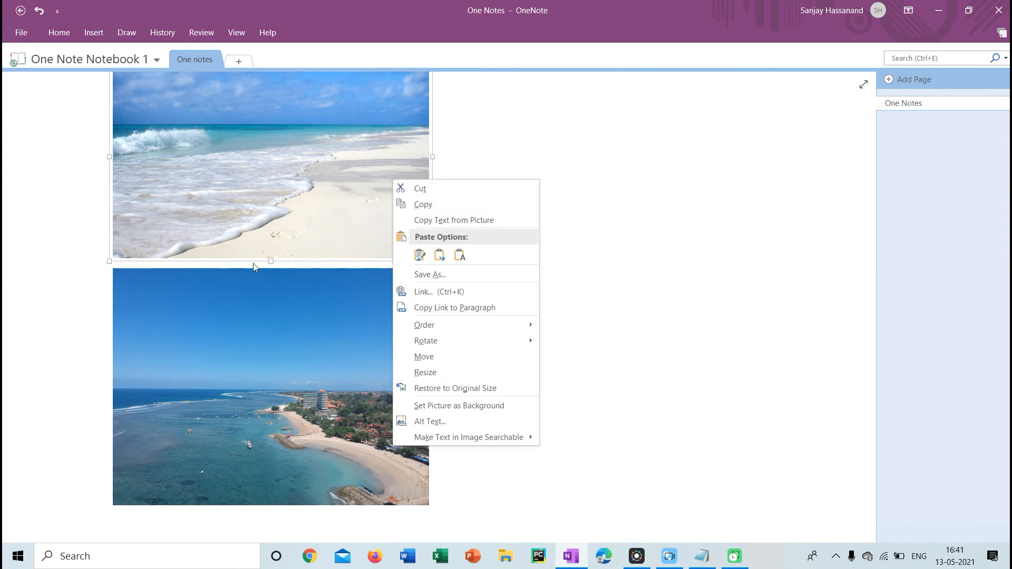
{"action": "key", "text": "Escape"}
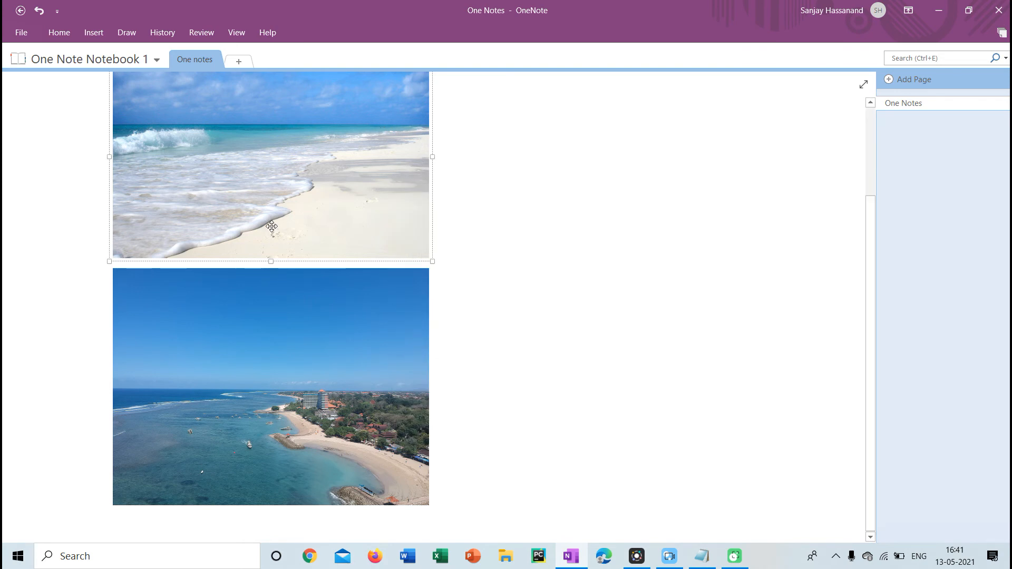
{"action": "key", "text": "Delete"}
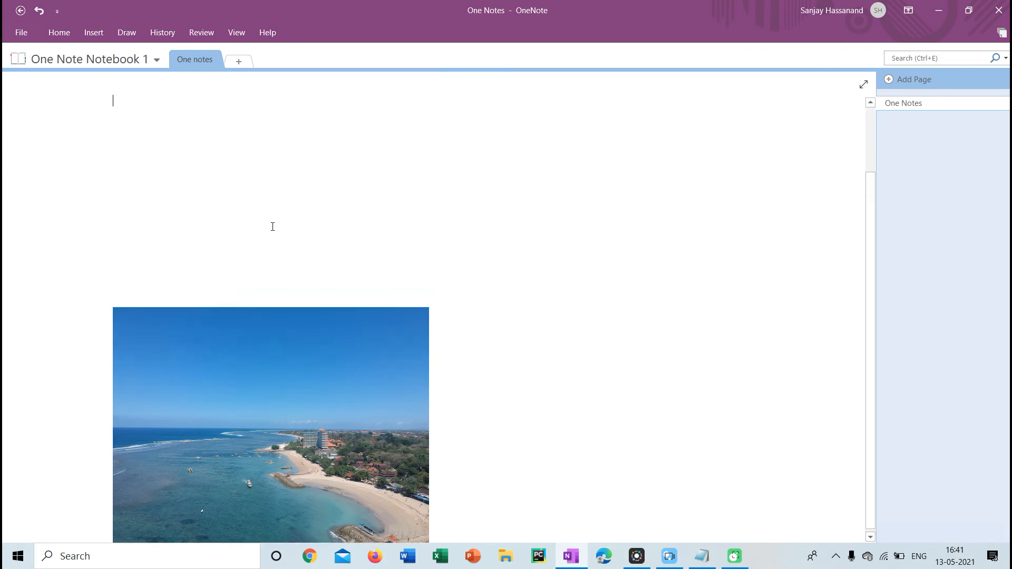
{"action": "left_click", "coordinate": [269, 359]}
{"action": "key", "text": "Delete"}
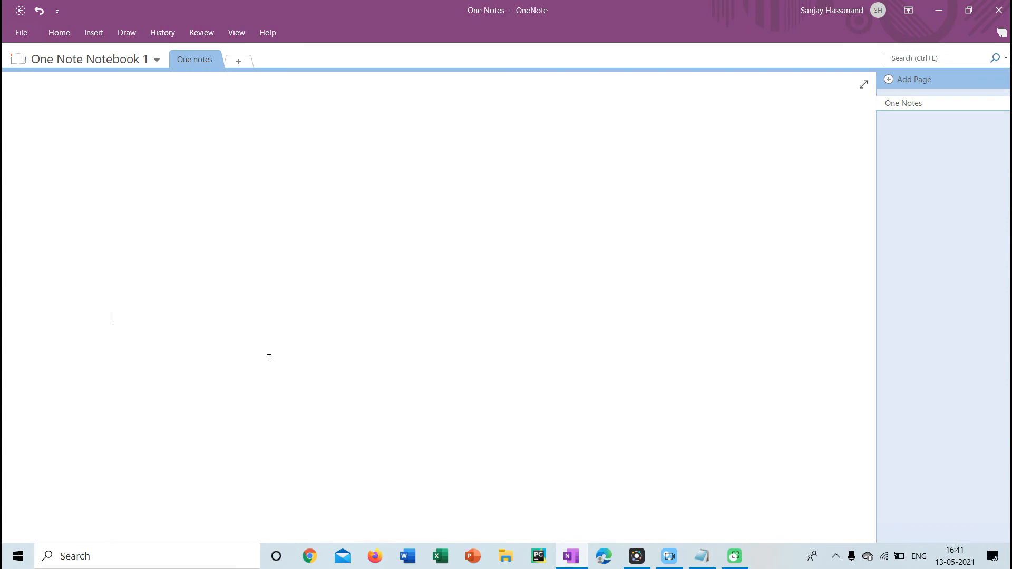
{"action": "left_click", "coordinate": [91, 32]}
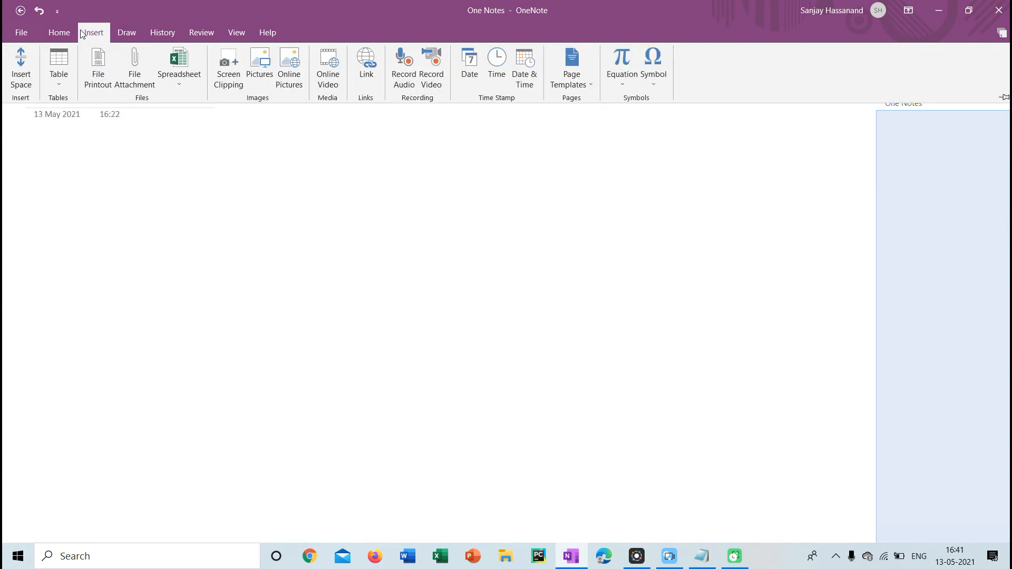
{"action": "left_click", "coordinate": [176, 85]}
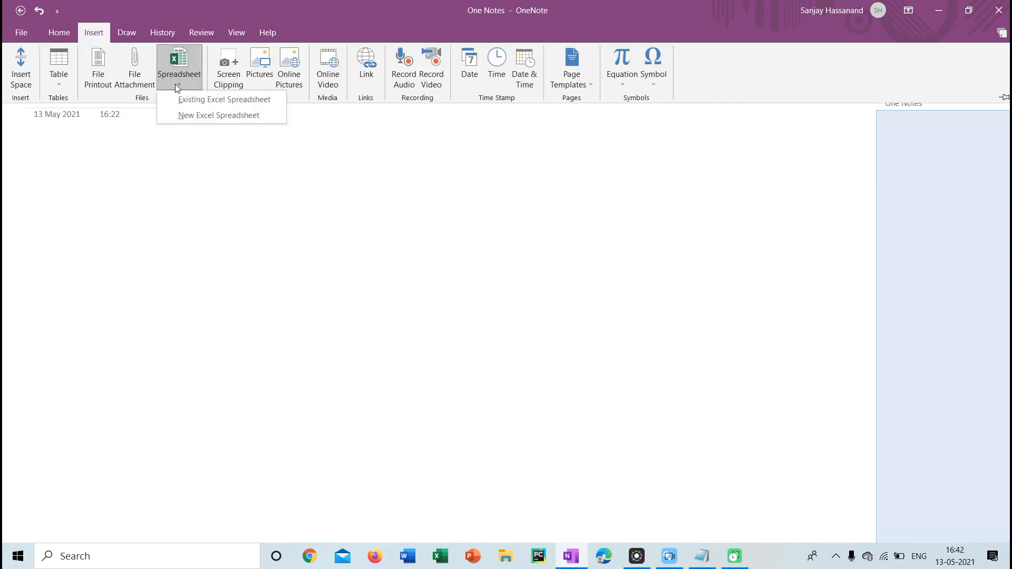
{"action": "left_click", "coordinate": [176, 85]}
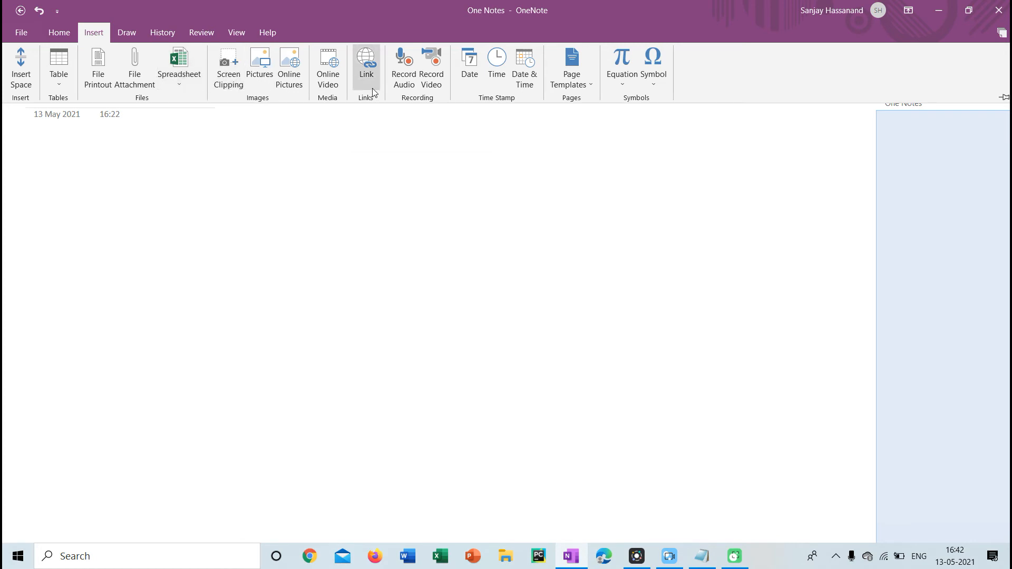
Step: Insert the current time on the page and move its container up to mid-page
{"action": "left_click", "coordinate": [498, 79]}
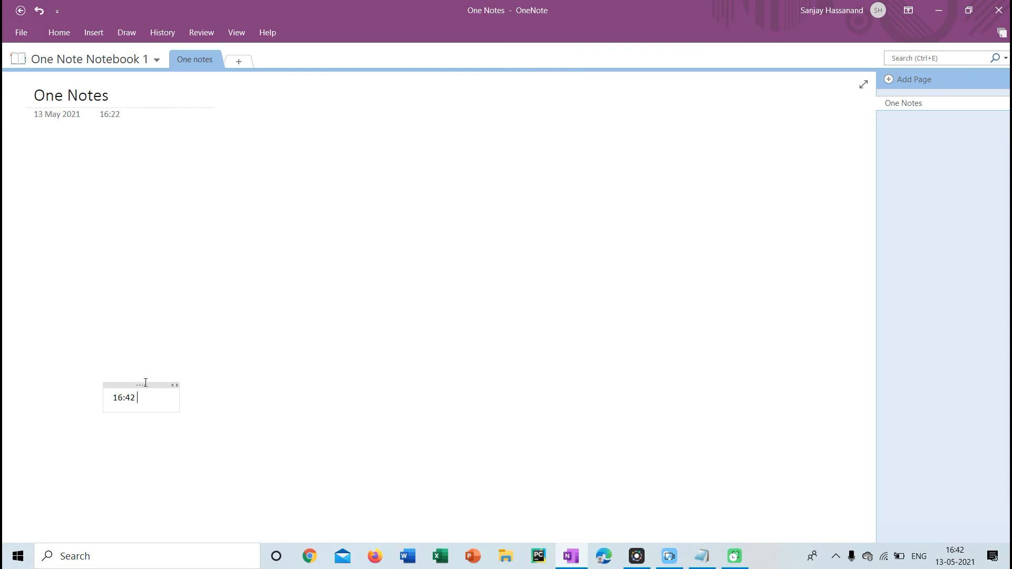
{"action": "left_click_drag", "start_coordinate": [141, 386], "coordinate": [221, 284]}
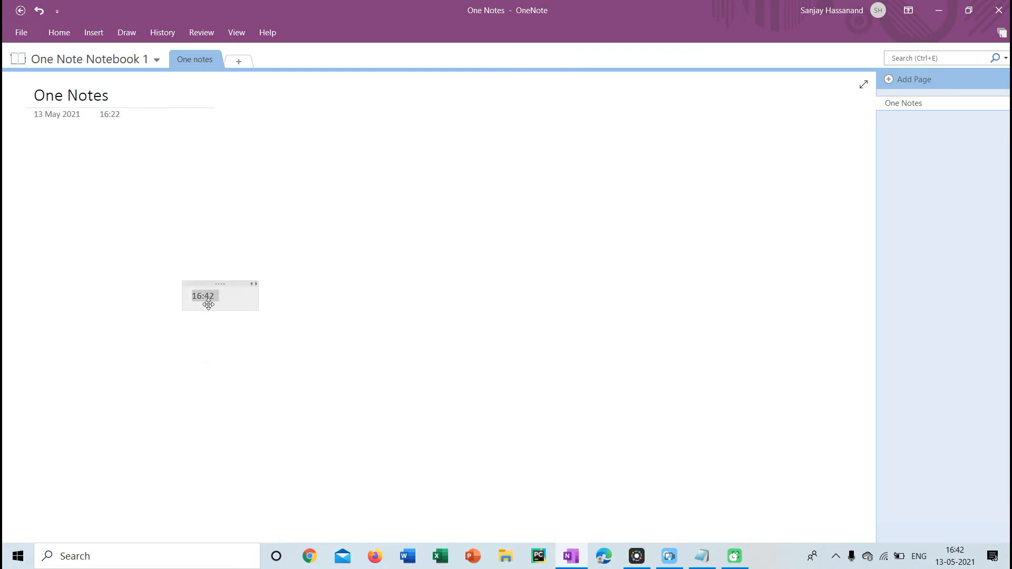
{"action": "left_click", "coordinate": [218, 301]}
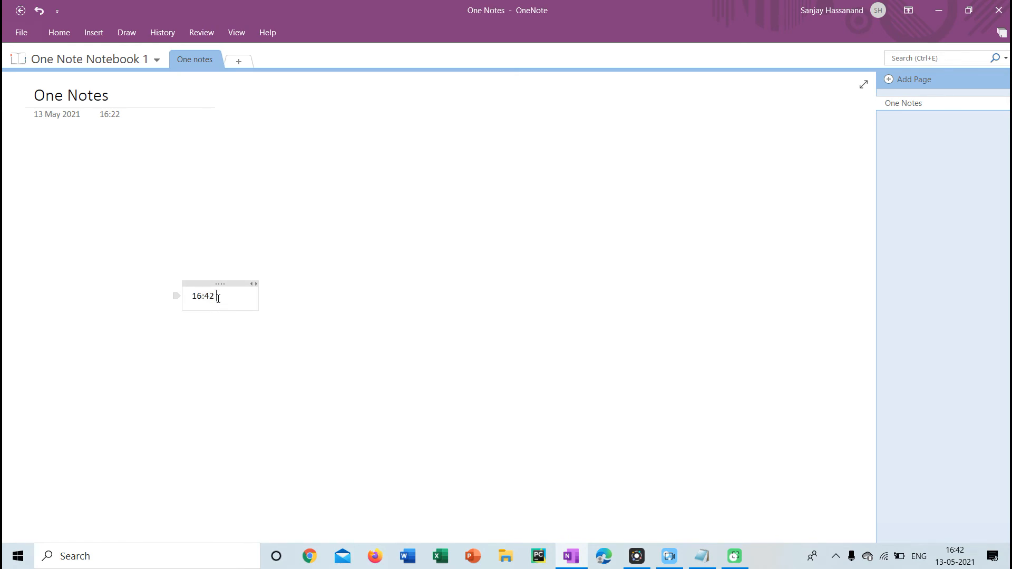
Step: Delete the inserted time stamp from its container
{"action": "key", "text": "BackSpace"}
{"action": "key", "text": "BackSpace"}
{"action": "key", "text": "BackSpace"}
{"action": "key", "text": "BackSpace"}
{"action": "key", "text": "BackSpace"}
{"action": "key", "text": "BackSpace"}
Step: Insert the current time again below the page title, and delete it
{"action": "left_click", "coordinate": [65, 29]}
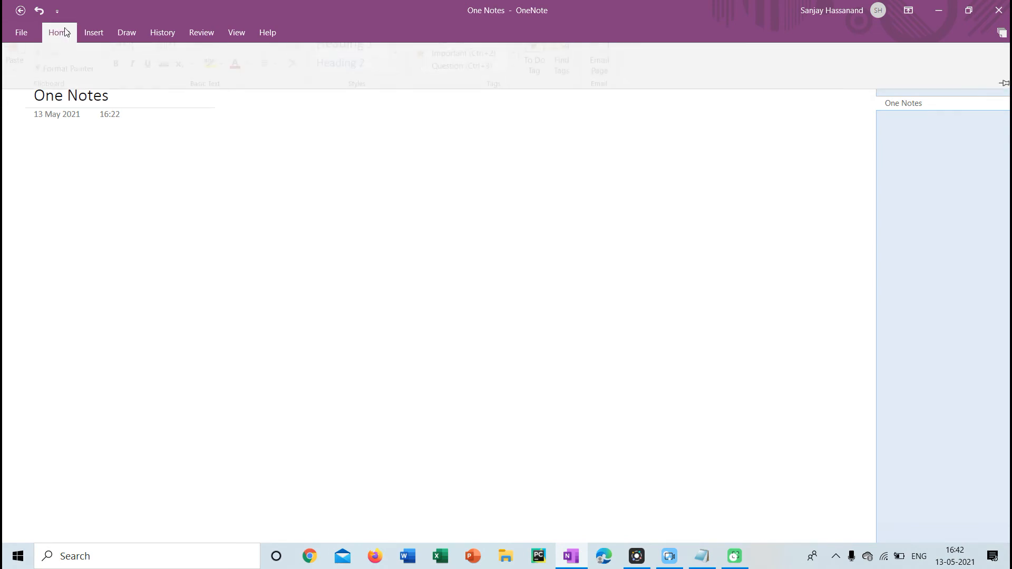
{"action": "left_click", "coordinate": [83, 33]}
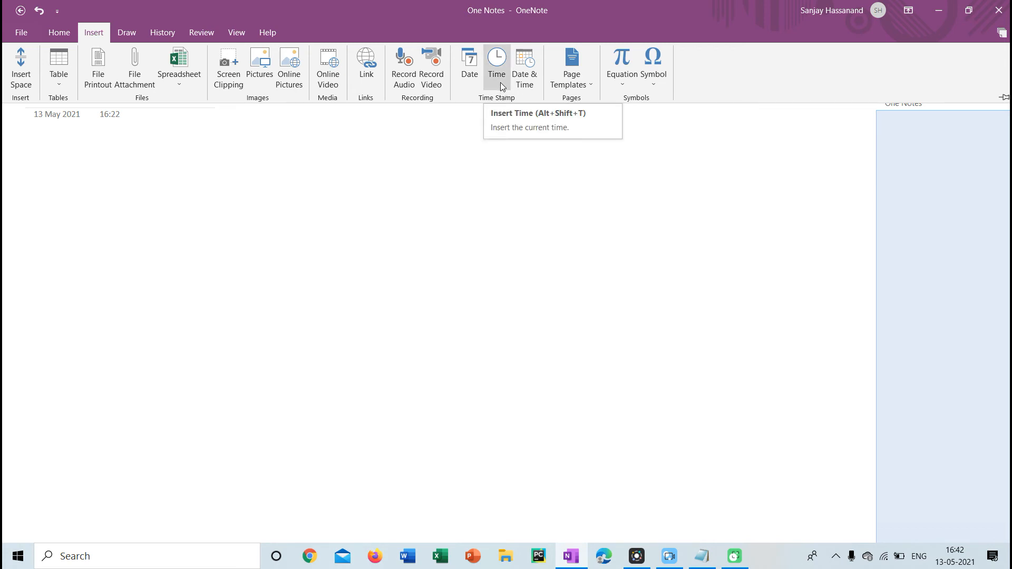
{"action": "left_click", "coordinate": [265, 210]}
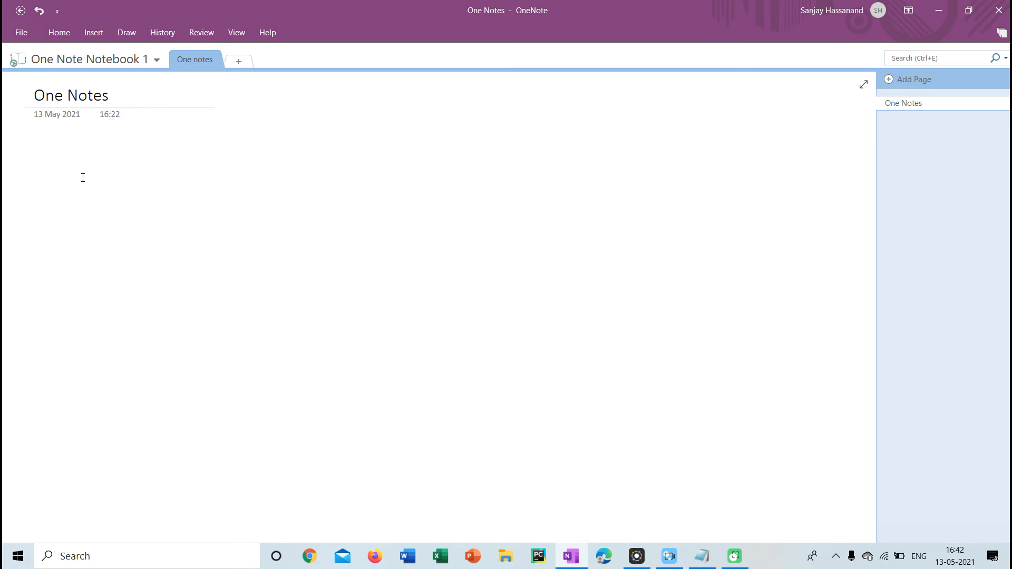
{"action": "key", "text": "alt+shift+t"}
{"action": "left_click", "coordinate": [66, 186]}
{"action": "key", "text": "Delete"}
Step: Insert the current date twice, side by side, in a container below the page title
{"action": "left_click", "coordinate": [58, 33]}
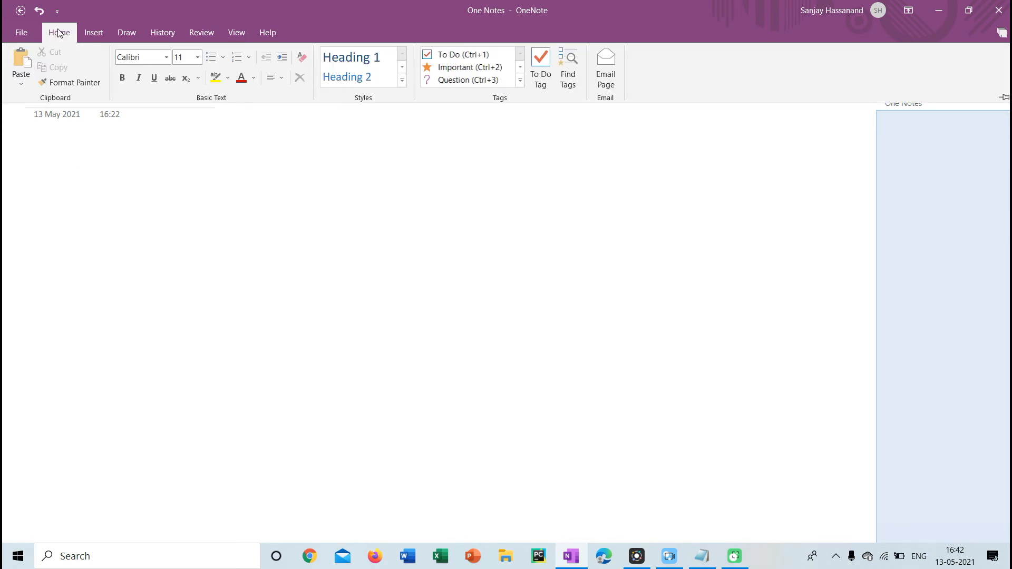
{"action": "left_click", "coordinate": [89, 29]}
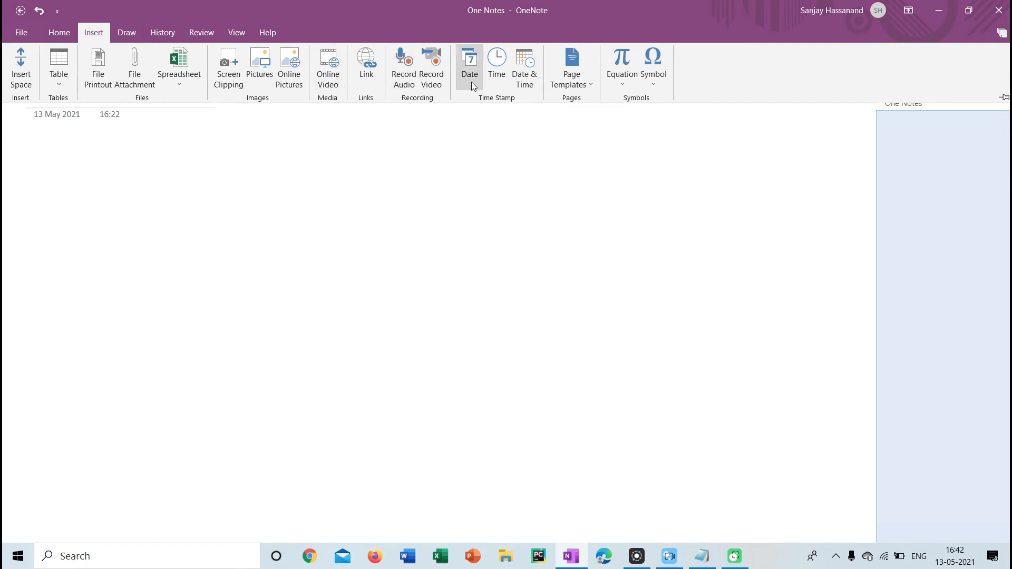
{"action": "left_click", "coordinate": [119, 161]}
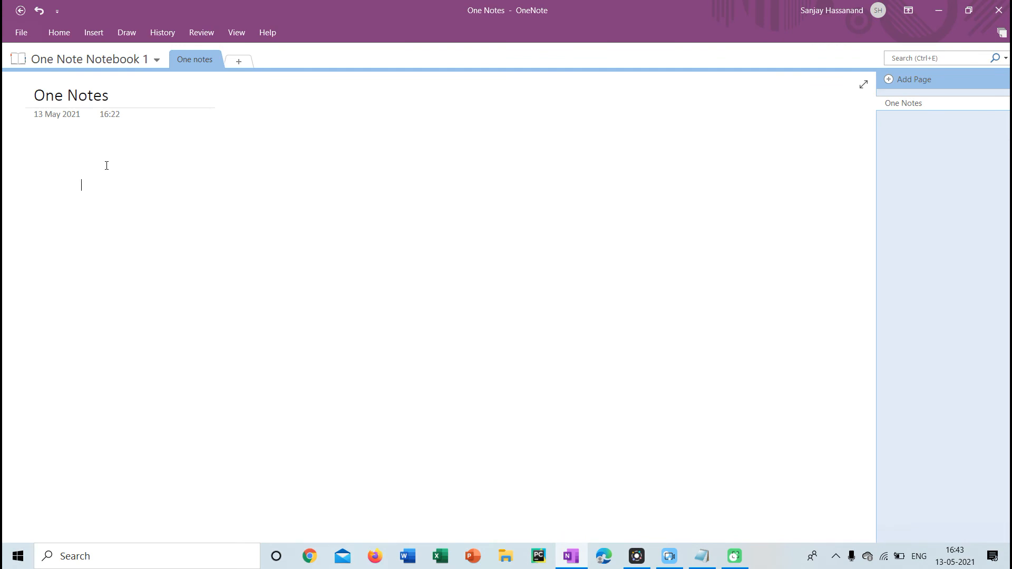
{"action": "key", "text": "alt+shift+d"}
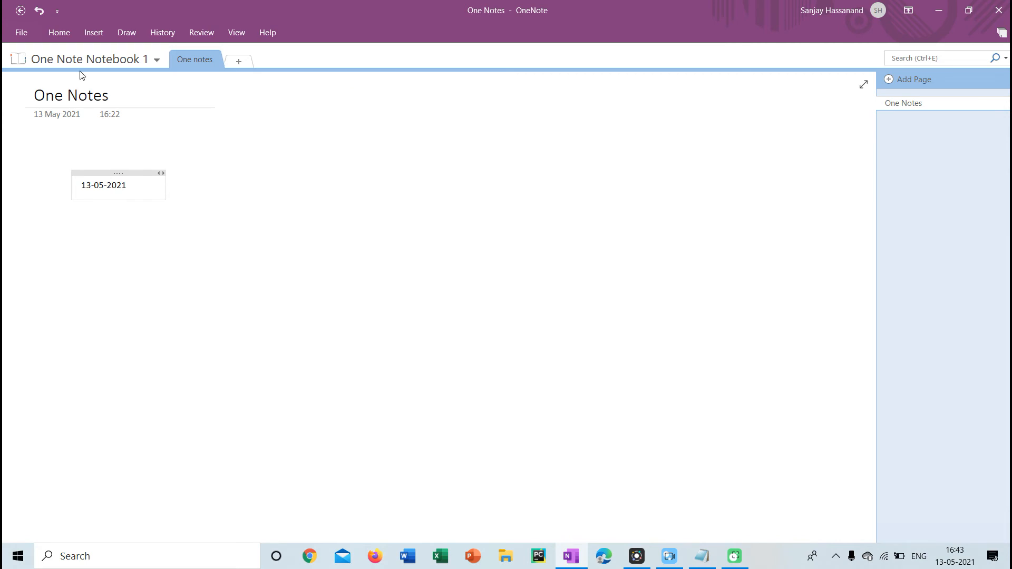
{"action": "left_click", "coordinate": [92, 34]}
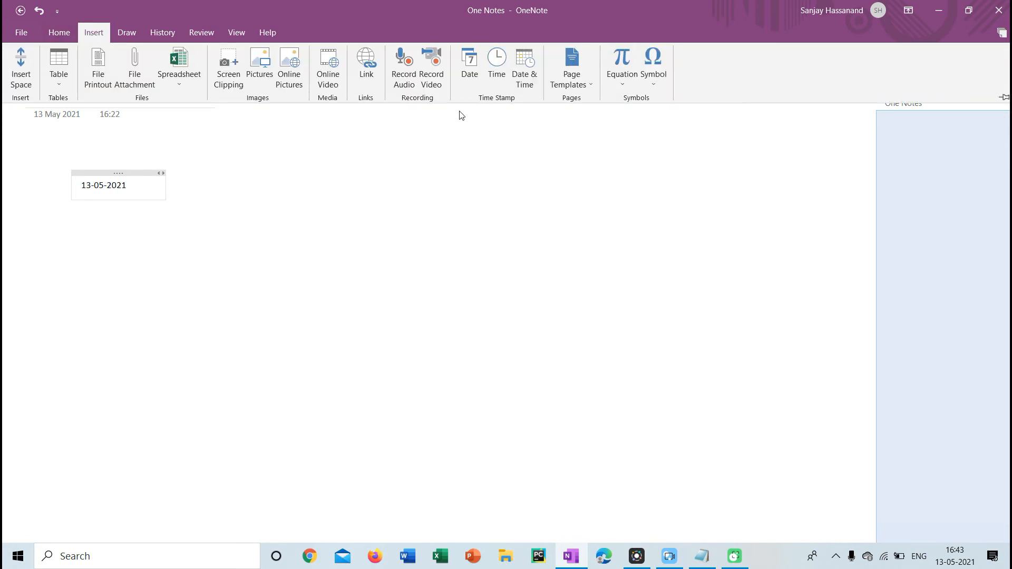
{"action": "left_click", "coordinate": [472, 83]}
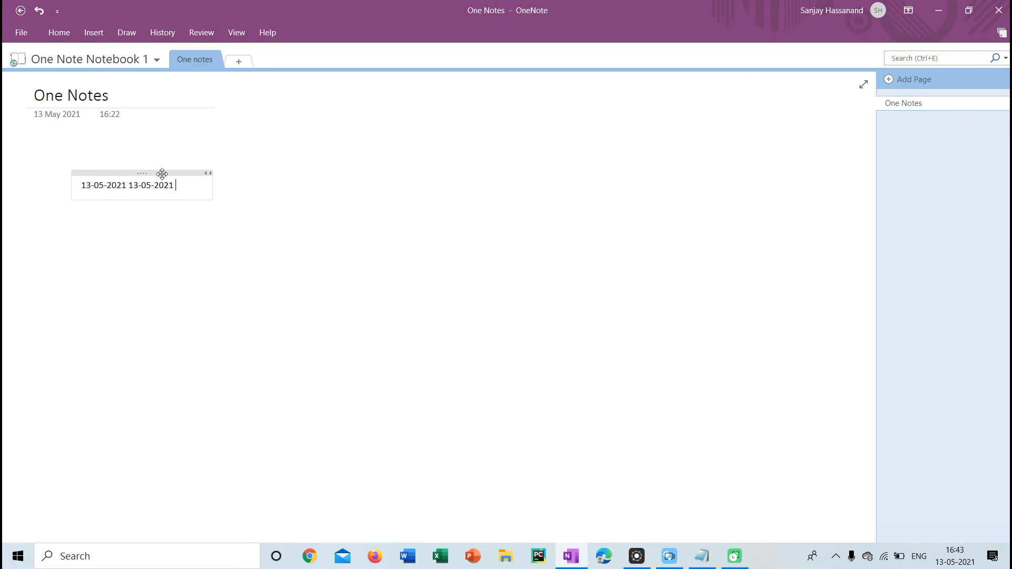
Step: Delete both inserted dates from the container
{"action": "left_click_drag", "start_coordinate": [128, 185], "coordinate": [53, 184]}
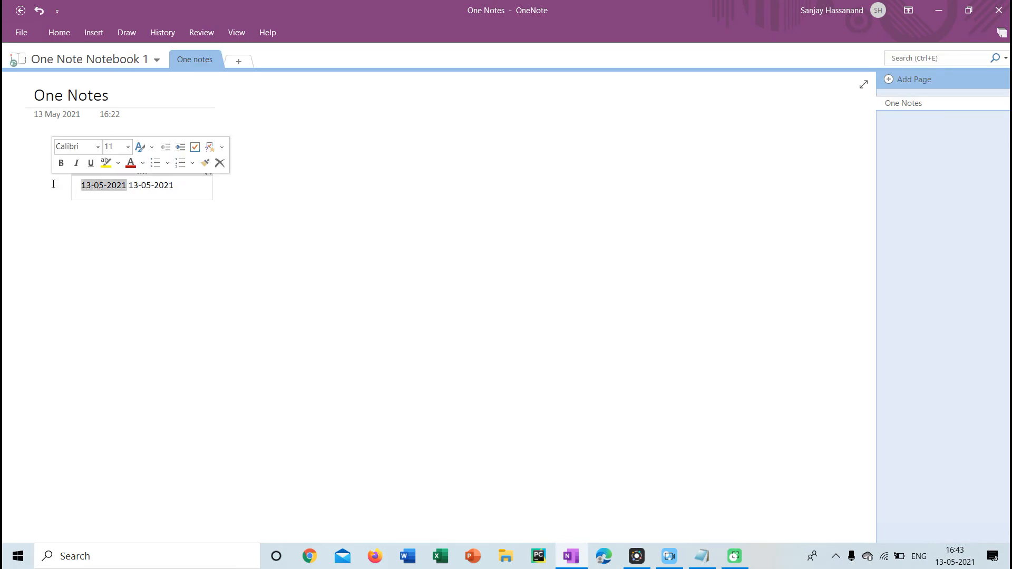
{"action": "key", "text": "Delete"}
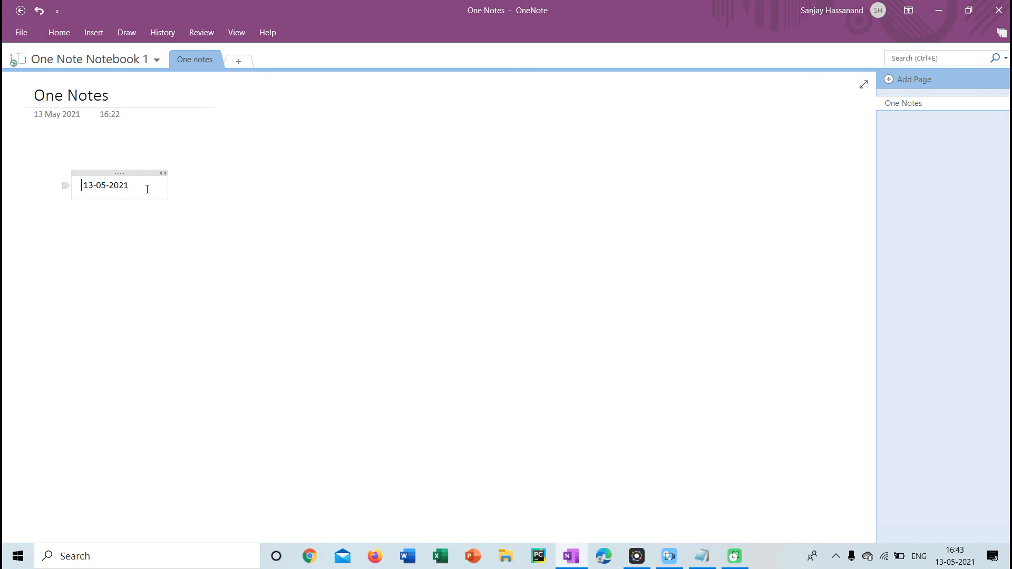
{"action": "key", "text": "BackSpace"}
{"action": "key", "text": "BackSpace"}
{"action": "key", "text": "BackSpace"}
{"action": "key", "text": "BackSpace"}
{"action": "key", "text": "BackSpace"}
{"action": "key", "text": "BackSpace"}
{"action": "key", "text": "BackSpace"}
{"action": "key", "text": "BackSpace"}
{"action": "key", "text": "BackSpace"}
{"action": "key", "text": "BackSpace"}
{"action": "key", "text": "BackSpace"}
Step: Insert the combined current date and time below the page title, and delete it
{"action": "left_click", "coordinate": [94, 33]}
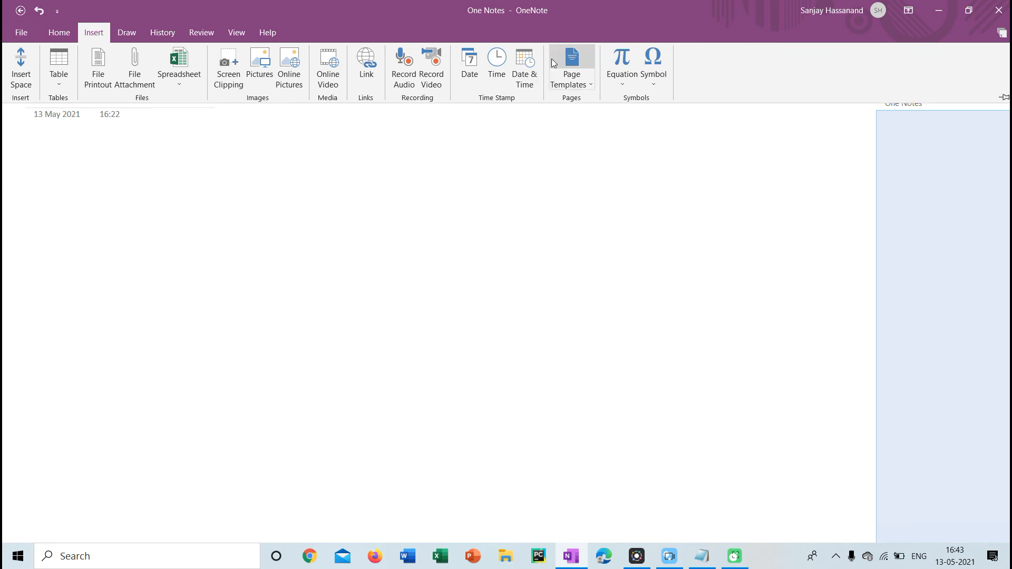
{"action": "left_click", "coordinate": [525, 85]}
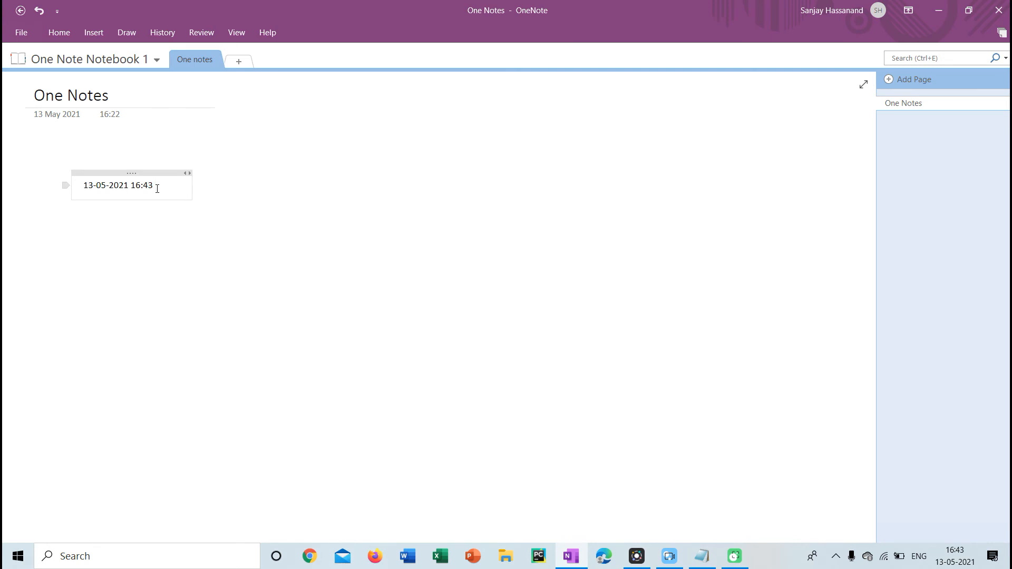
{"action": "key", "text": "BackSpace"}
{"action": "key", "text": "BackSpace"}
{"action": "key", "text": "BackSpace"}
{"action": "key", "text": "BackSpace"}
{"action": "key", "text": "BackSpace"}
{"action": "key", "text": "BackSpace"}
{"action": "key", "text": "BackSpace"}
{"action": "key", "text": "BackSpace"}
{"action": "key", "text": "BackSpace"}
{"action": "key", "text": "BackSpace"}
{"action": "key", "text": "BackSpace"}
{"action": "key", "text": "BackSpace"}
{"action": "key", "text": "BackSpace"}
{"action": "key", "text": "BackSpace"}
{"action": "key", "text": "BackSpace"}
{"action": "key", "text": "BackSpace"}
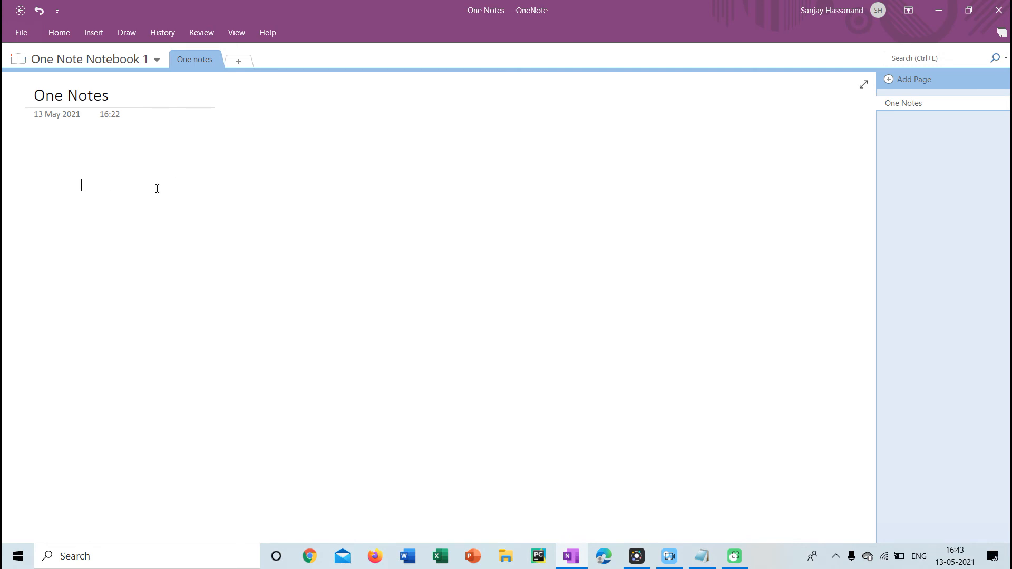
Step: Insert the ready-made Area of Circle equation on the page, and delete its container
{"action": "left_click", "coordinate": [103, 36]}
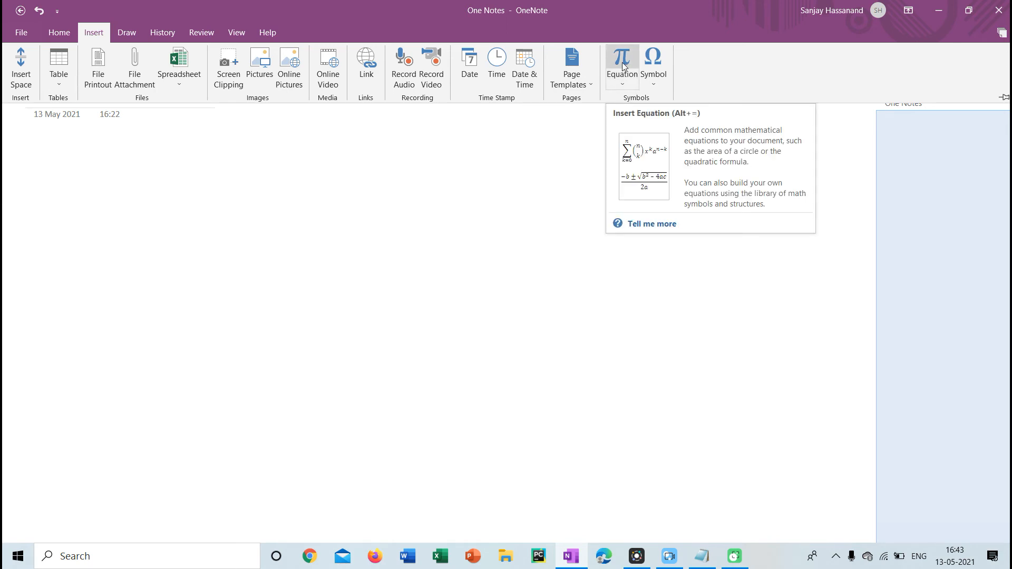
{"action": "left_click", "coordinate": [622, 84]}
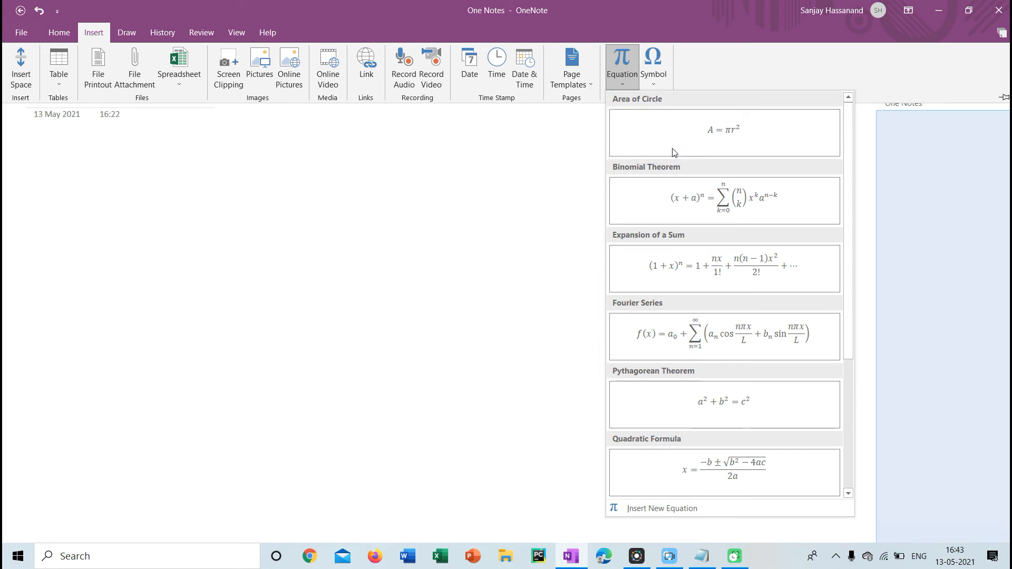
{"action": "left_click", "coordinate": [674, 151]}
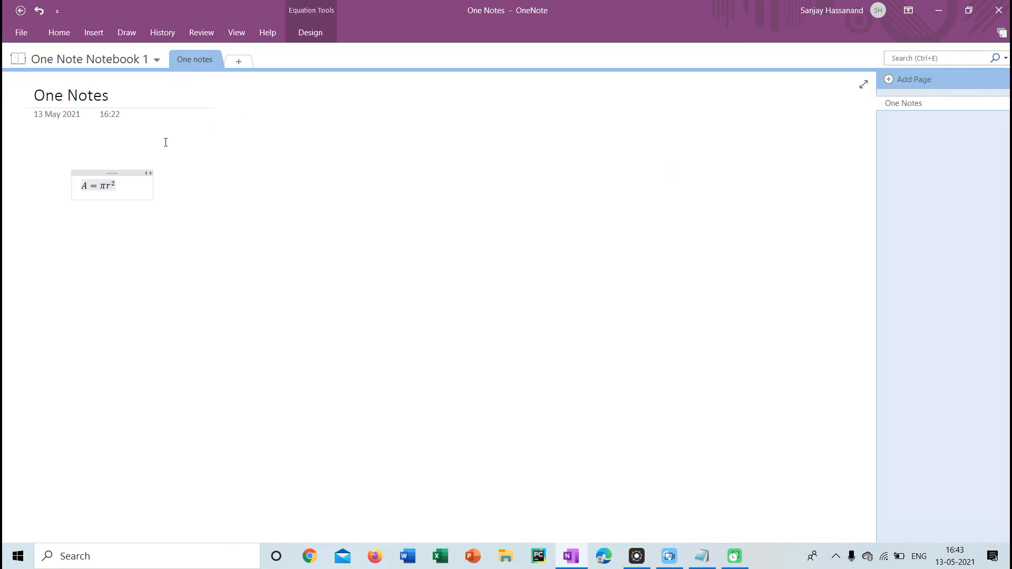
{"action": "left_click", "coordinate": [132, 173]}
{"action": "key", "text": "Delete"}
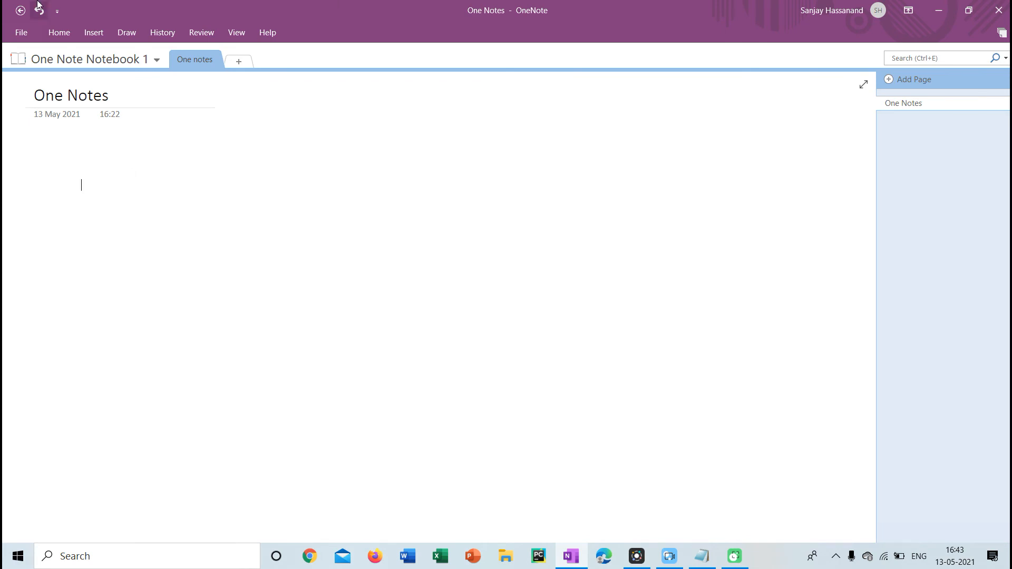
Step: Insert the euro, pound, yen and copyright symbols (€£¥©) one after another below the page title
{"action": "left_click", "coordinate": [70, 32]}
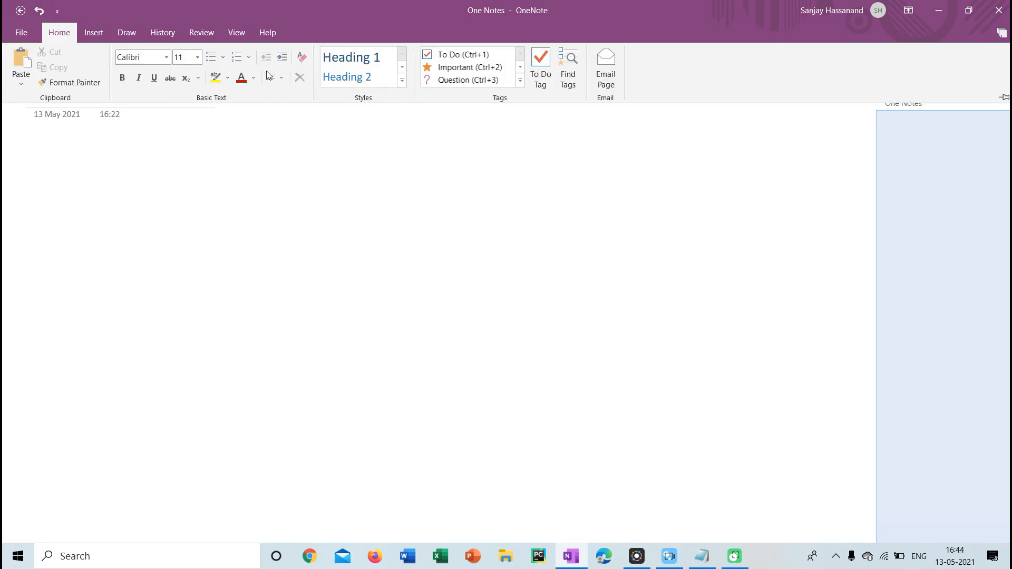
{"action": "left_click", "coordinate": [86, 26]}
{"action": "left_click", "coordinate": [653, 79]}
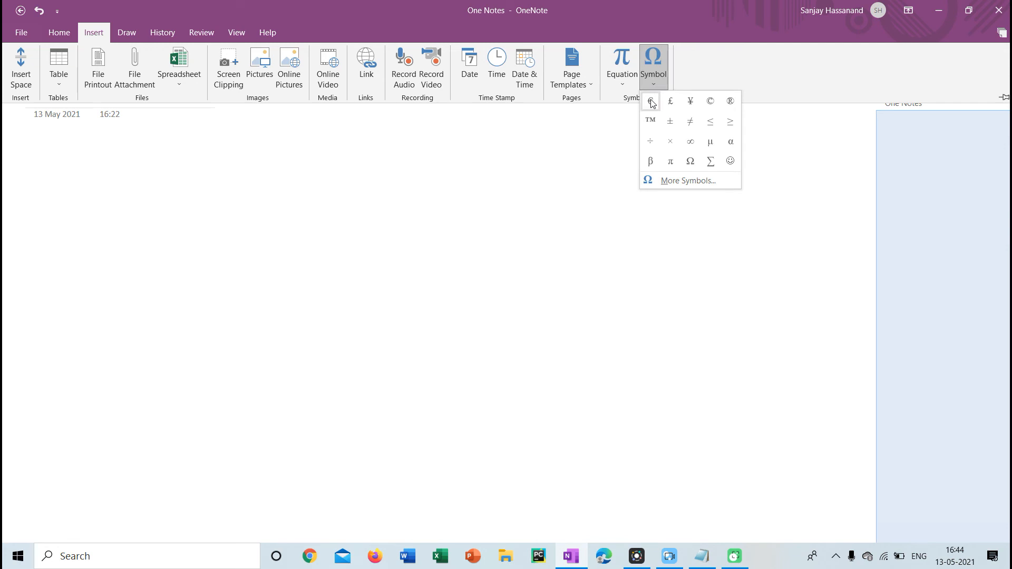
{"action": "left_click", "coordinate": [650, 101]}
{"action": "left_click", "coordinate": [649, 63]}
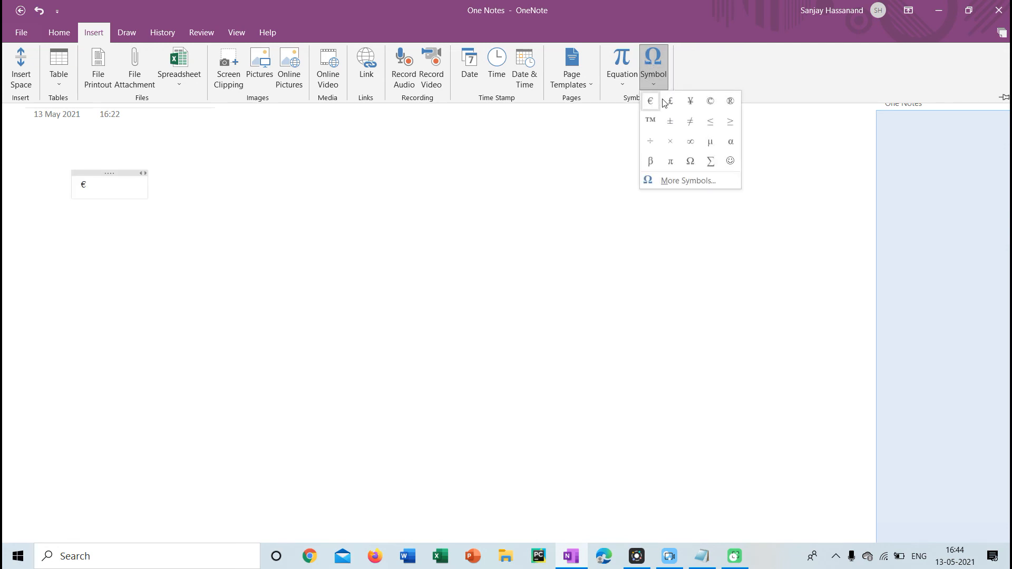
{"action": "left_click", "coordinate": [670, 100]}
{"action": "left_click", "coordinate": [659, 78]}
{"action": "left_click", "coordinate": [690, 100]}
{"action": "left_click", "coordinate": [660, 76]}
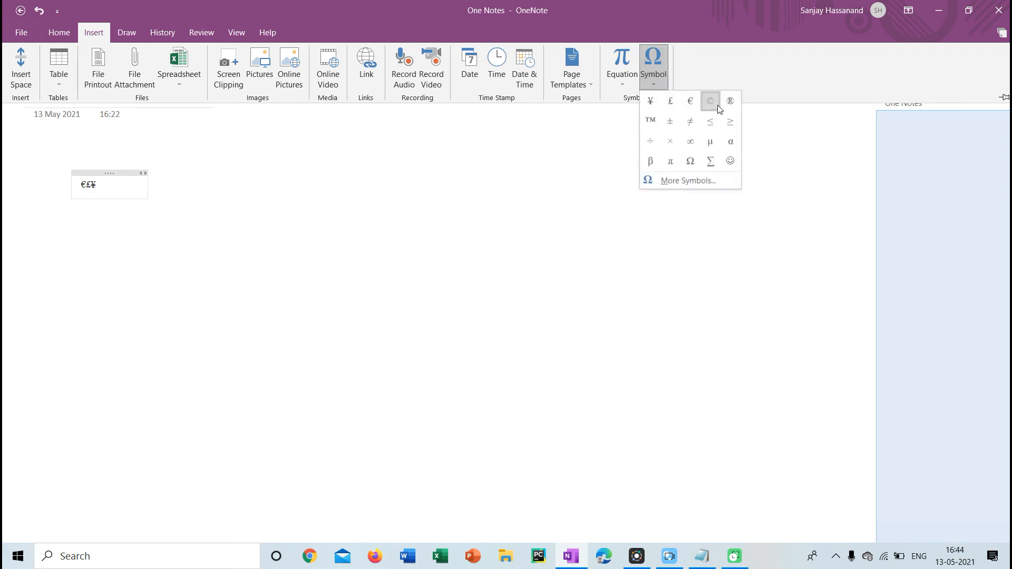
{"action": "left_click", "coordinate": [711, 101]}
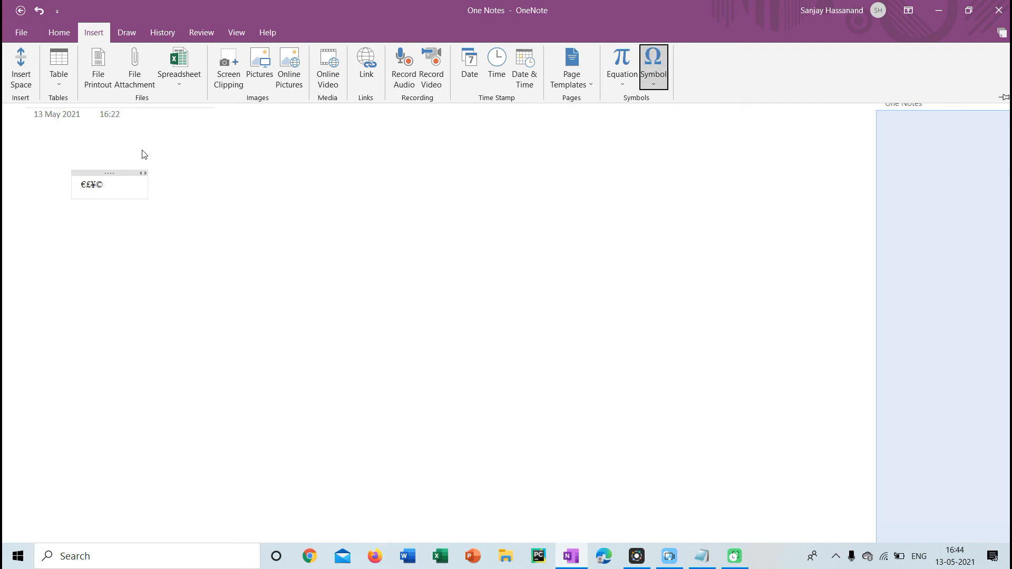
Step: Delete all four inserted symbols from the container
{"action": "left_click", "coordinate": [132, 183]}
{"action": "key", "text": "BackSpace"}
{"action": "key", "text": "BackSpace"}
{"action": "key", "text": "BackSpace"}
{"action": "key", "text": "BackSpace"}
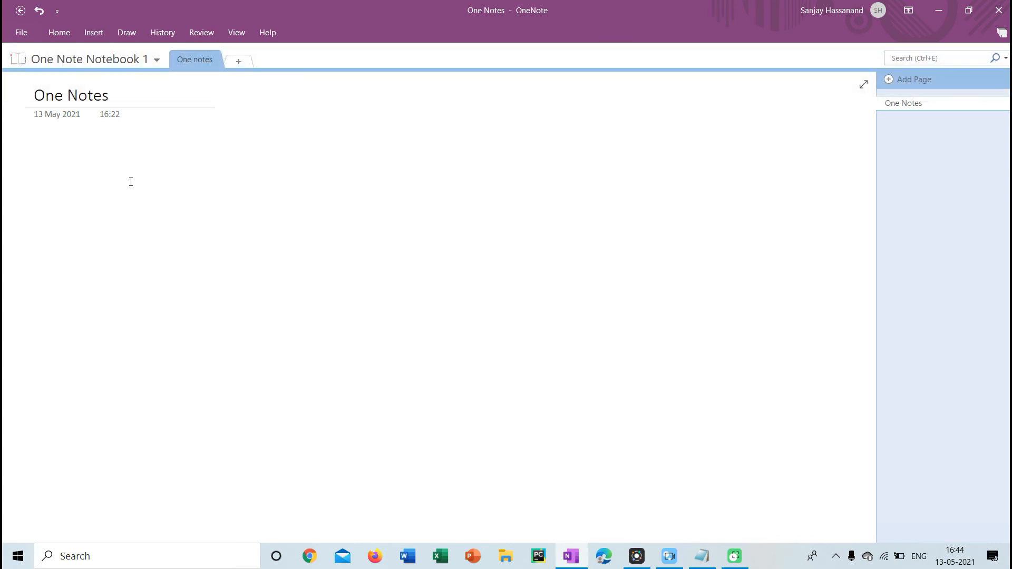
Step: Copy the schedule, field-trip and continent-question text from Notepad, paste it onto the OneNote page, and move its container directly under the page title
{"action": "left_click", "coordinate": [103, 39]}
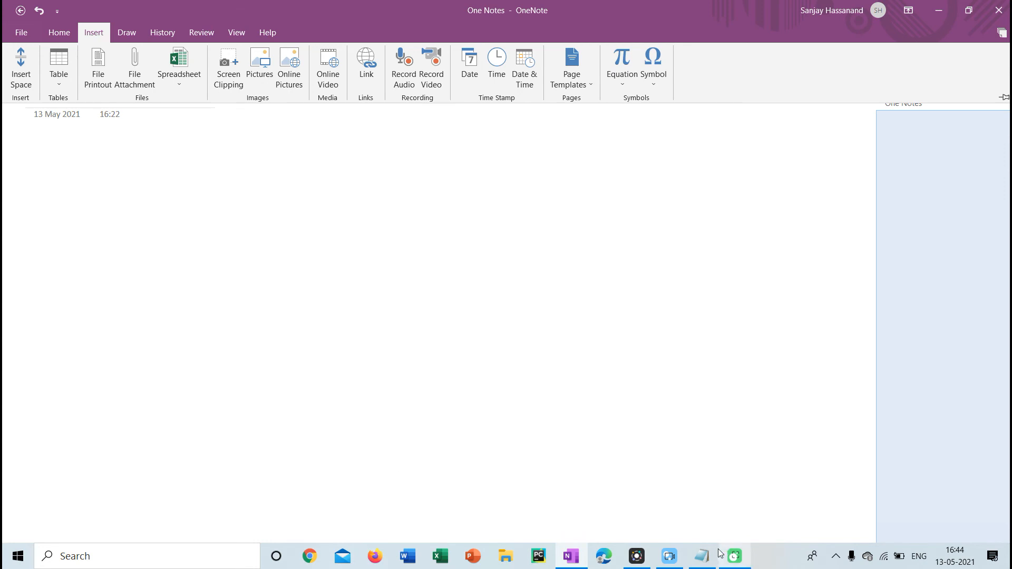
{"action": "left_click", "coordinate": [700, 560]}
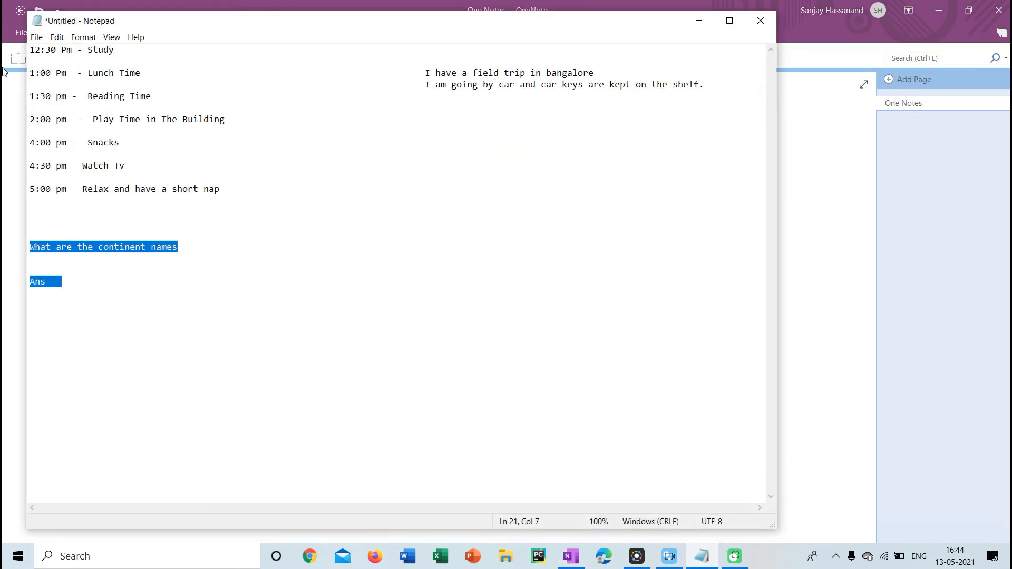
{"action": "left_click_drag", "start_coordinate": [31, 49], "coordinate": [459, 310]}
{"action": "key", "text": "ctrl+c"}
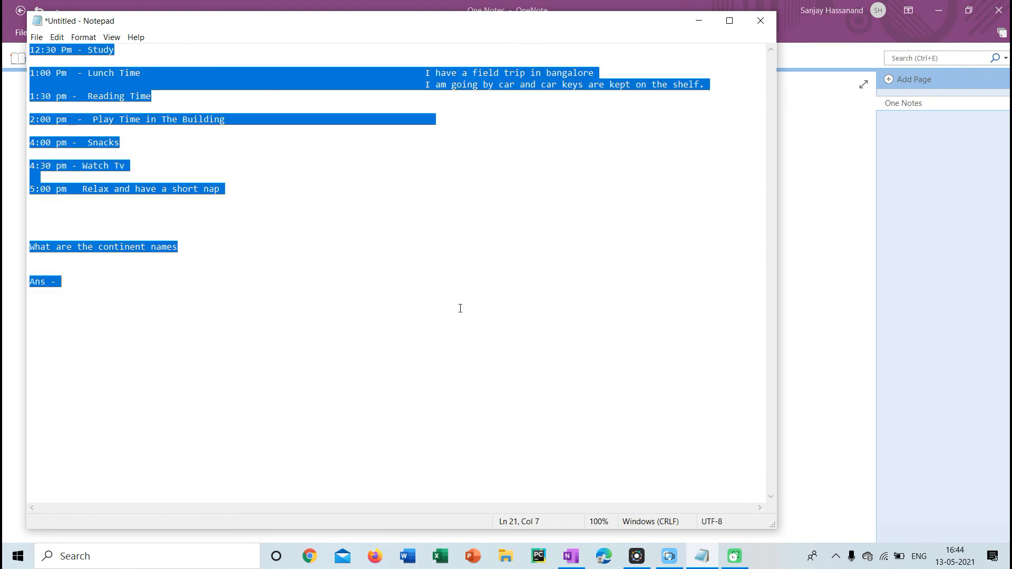
{"action": "left_click", "coordinate": [699, 21]}
{"action": "key", "text": "ctrl+v"}
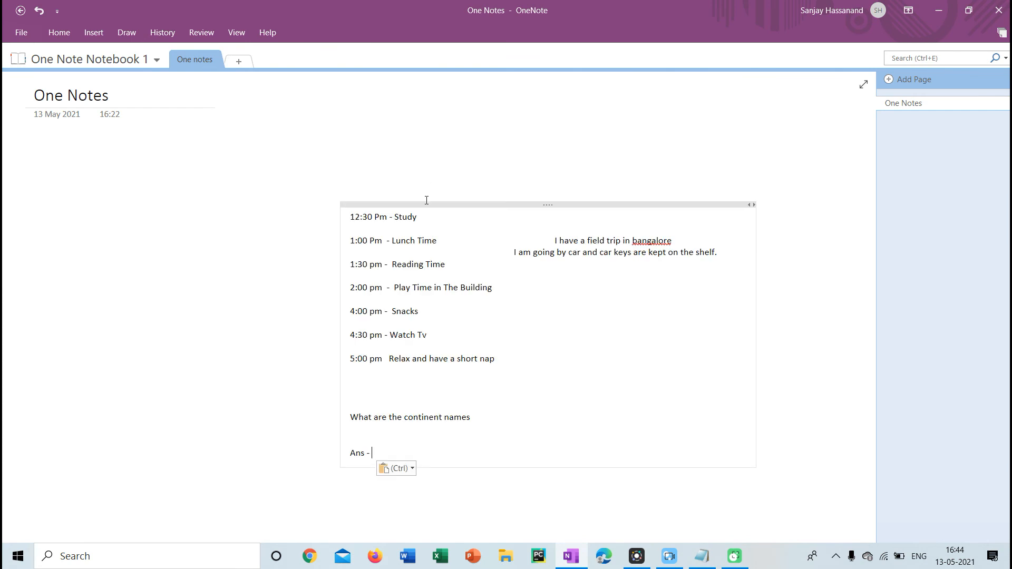
{"action": "left_click_drag", "start_coordinate": [427, 205], "coordinate": [134, 136]}
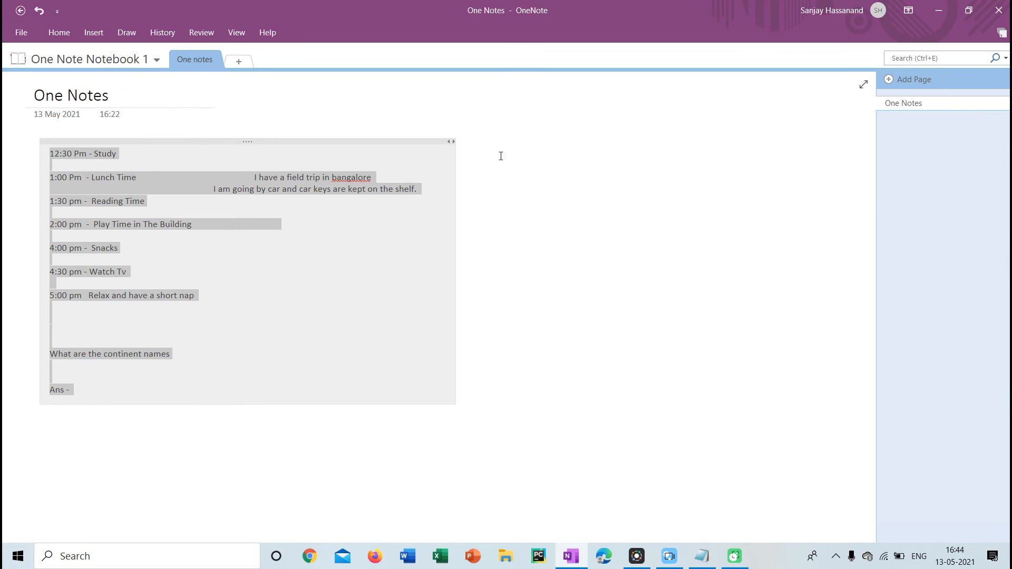
{"action": "left_click", "coordinate": [518, 157]}
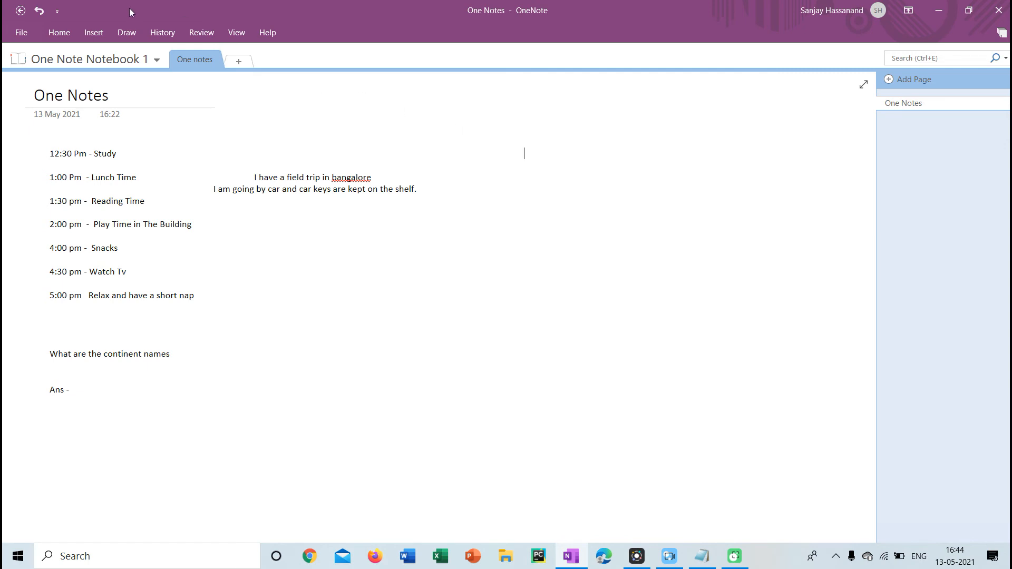
Step: Open the print preview of the current page, review the print range choices, and set the orientation to Landscape
{"action": "left_click", "coordinate": [15, 33]}
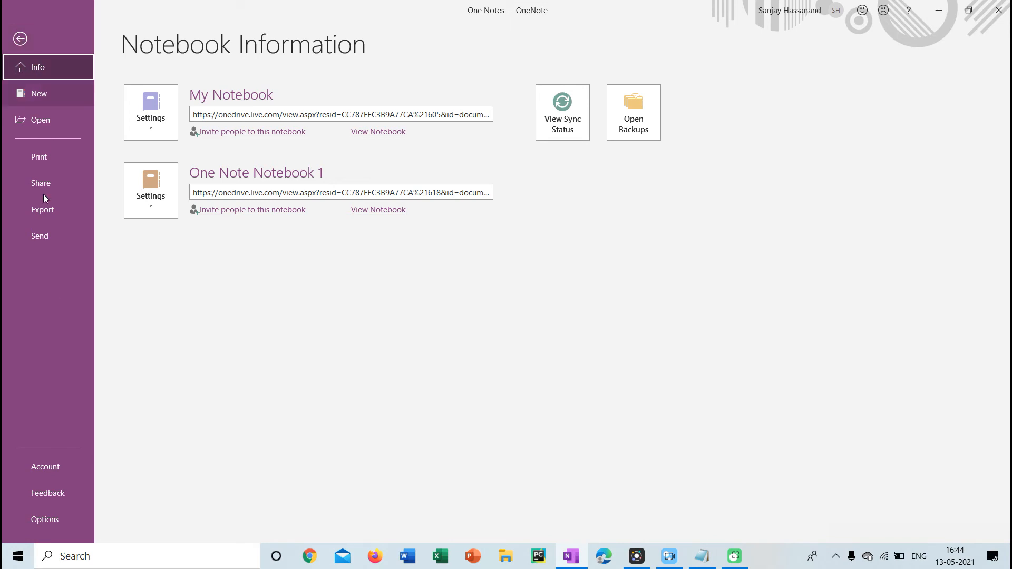
{"action": "left_click", "coordinate": [73, 158]}
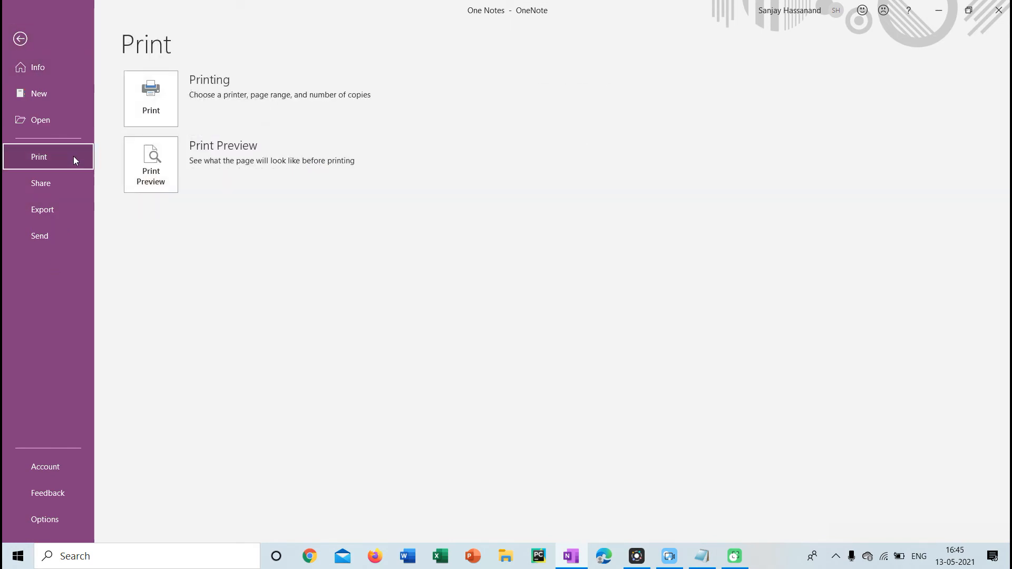
{"action": "left_click", "coordinate": [139, 165]}
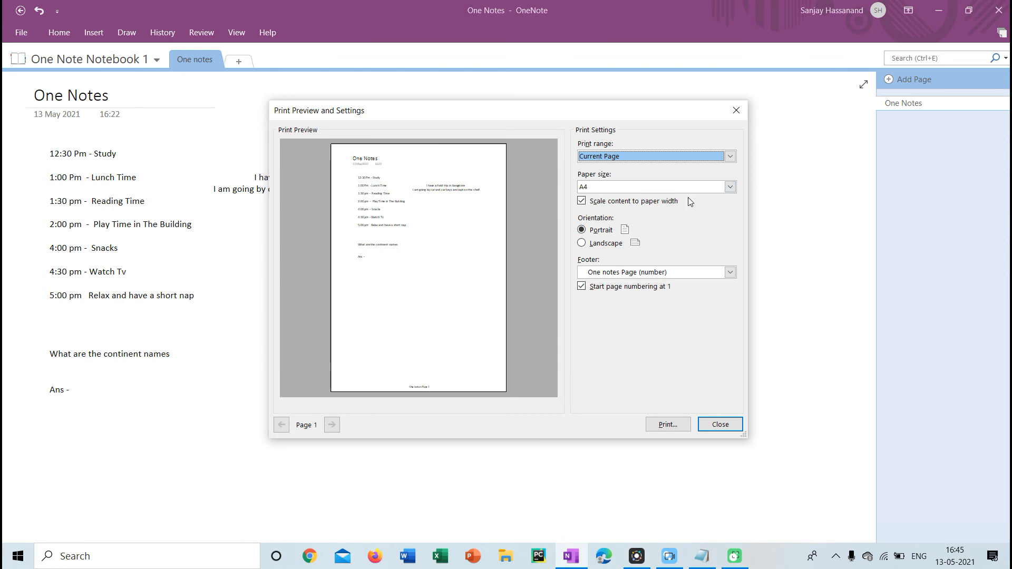
{"action": "left_click", "coordinate": [700, 160]}
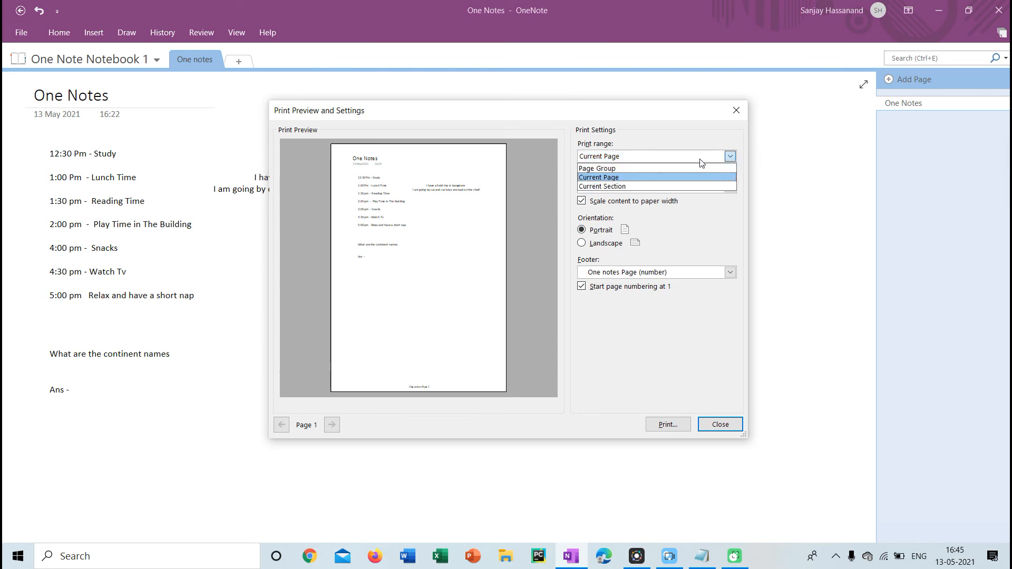
{"action": "left_click", "coordinate": [700, 159]}
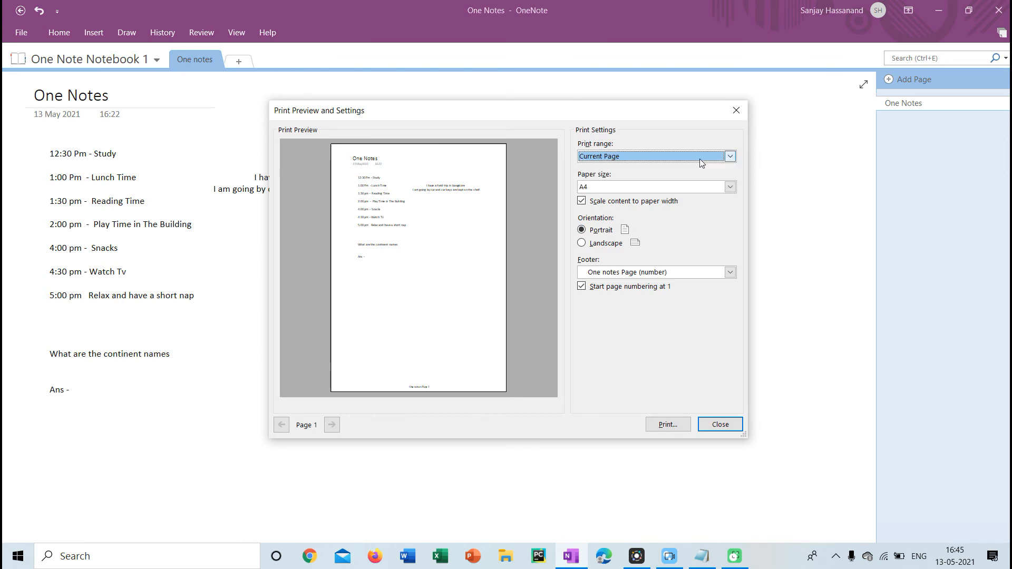
{"action": "left_click", "coordinate": [611, 246]}
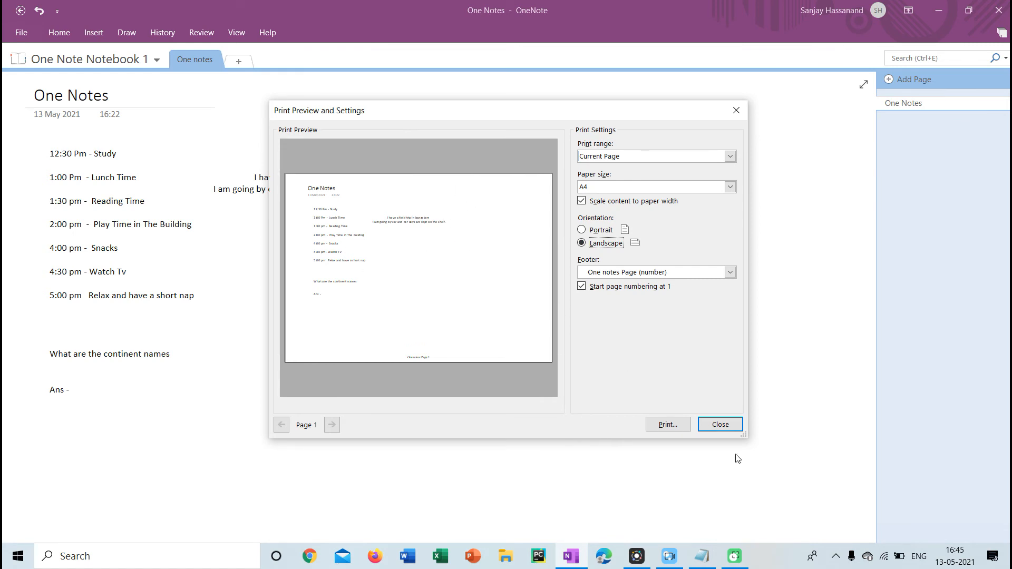
{"action": "left_click", "coordinate": [712, 426]}
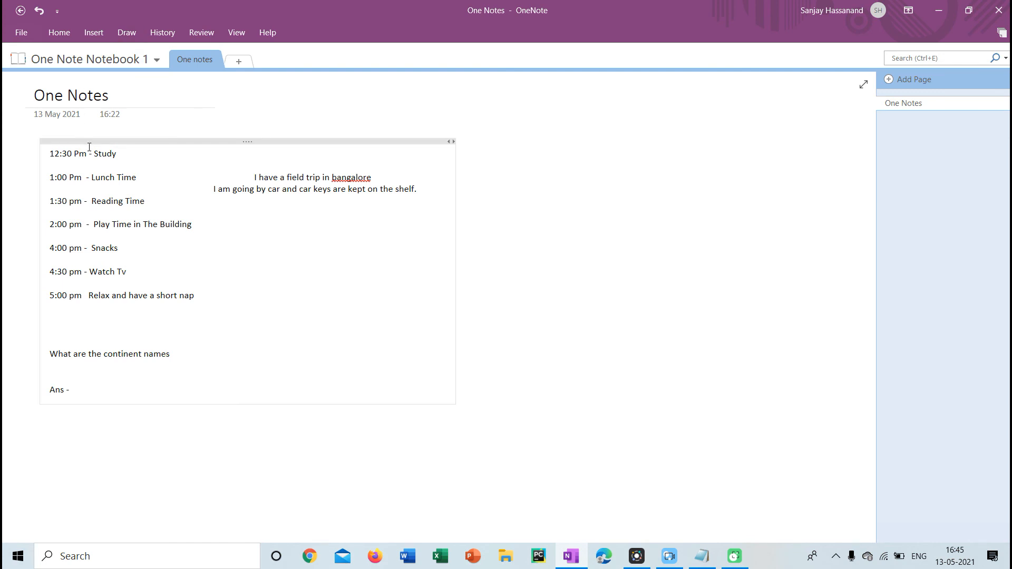
{"action": "left_click", "coordinate": [106, 143]}
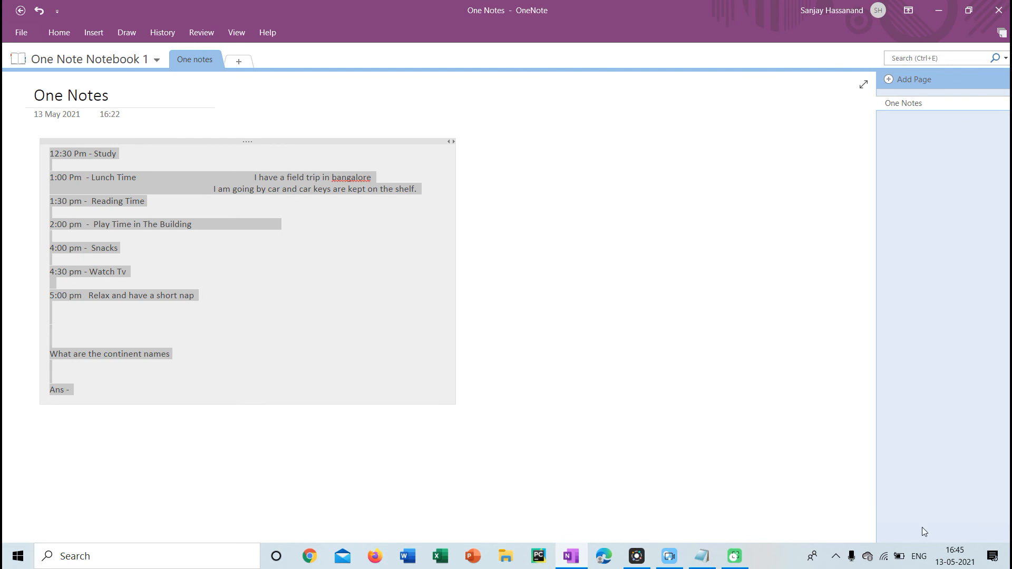
{"action": "left_click", "coordinate": [974, 529]}
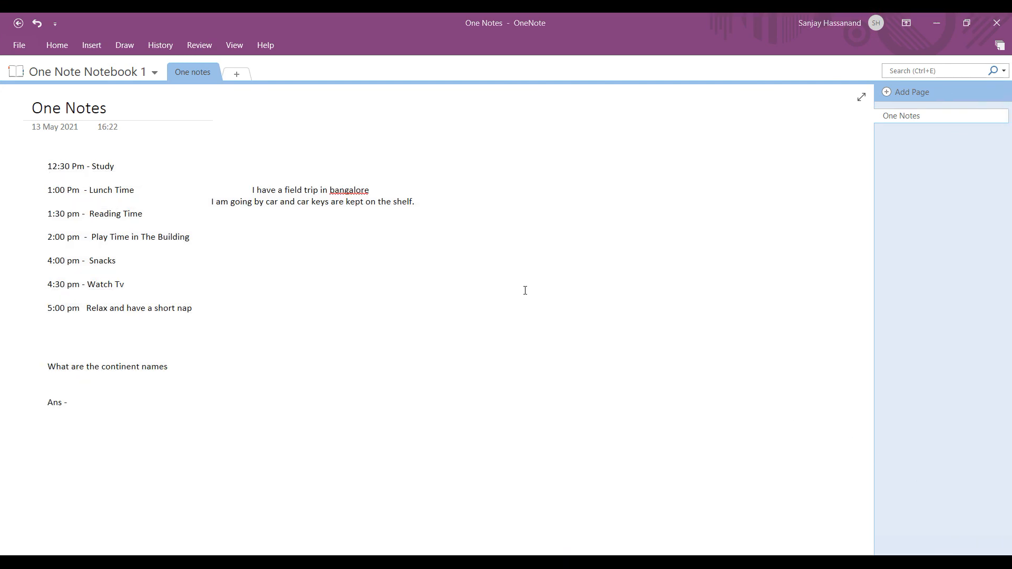
{"action": "key", "text": "ctrl+a"}
Step: With the Type drawing tool active, enter the sample text "hdhssh" in the empty area beside the schedule, and delete it
{"action": "left_click", "coordinate": [125, 45]}
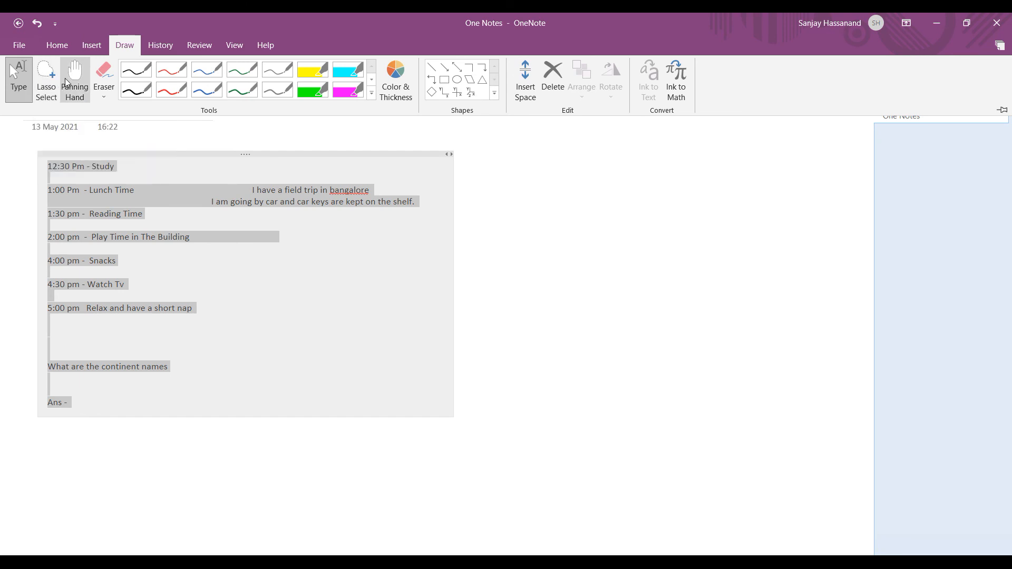
{"action": "left_click", "coordinate": [19, 81]}
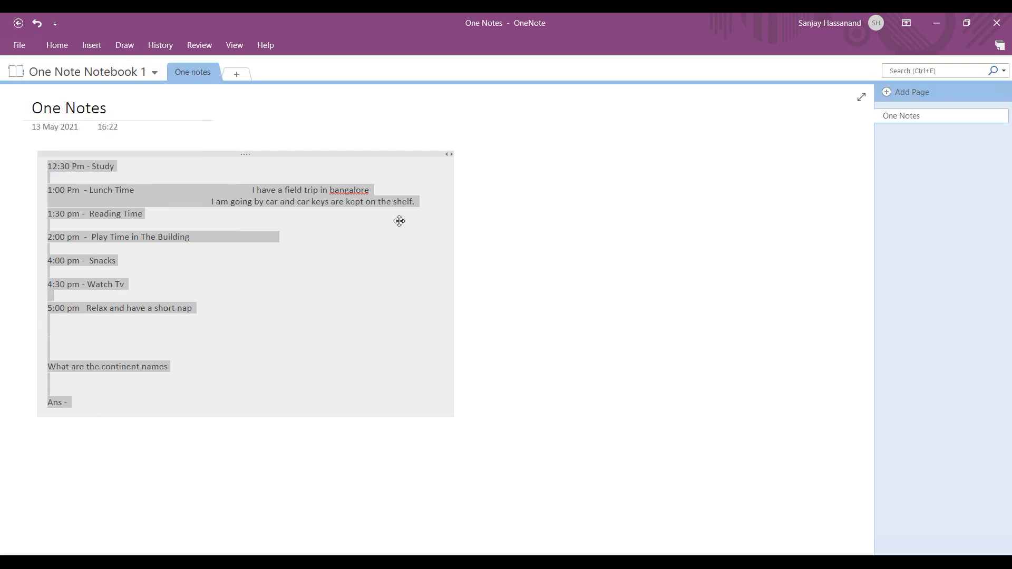
{"action": "left_click", "coordinate": [481, 252]}
{"action": "type", "text": "hdhssh"}
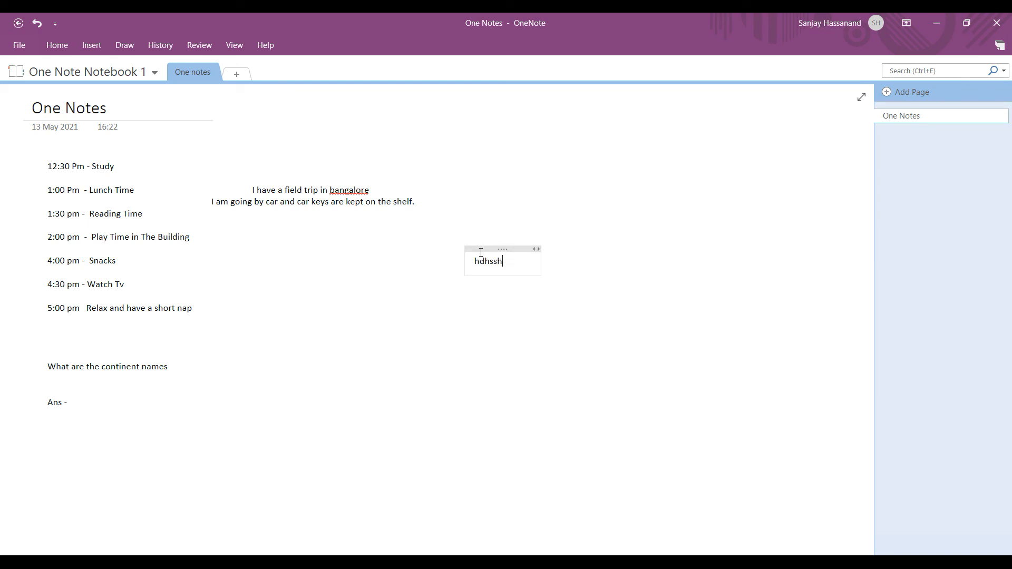
{"action": "key", "text": "BackSpace"}
{"action": "key", "text": "BackSpace"}
{"action": "key", "text": "BackSpace"}
{"action": "key", "text": "BackSpace"}
{"action": "key", "text": "BackSpace"}
Step: Activate the Panning Hand tool over the page, and switch to the Eraser tool
{"action": "left_click", "coordinate": [124, 46]}
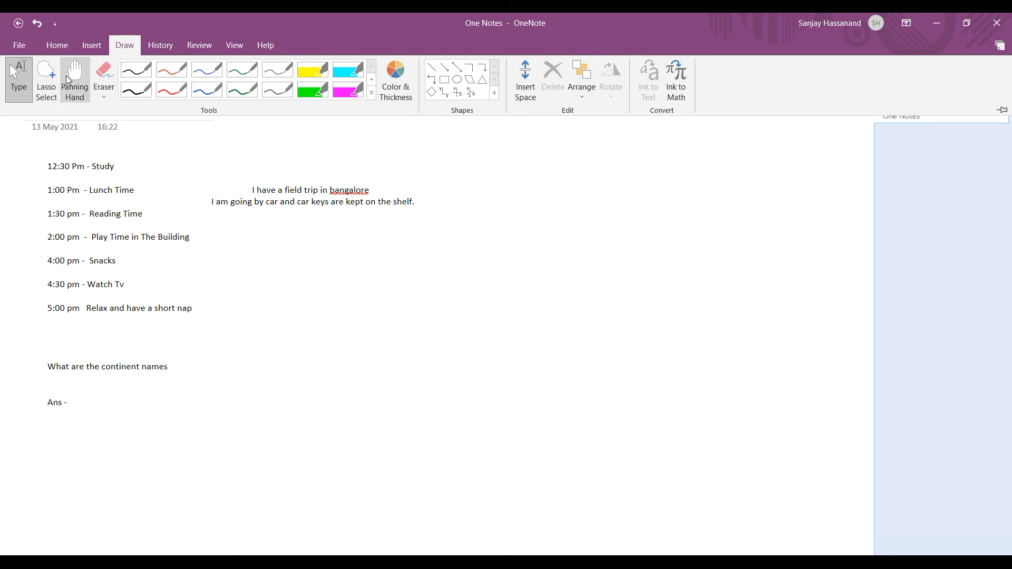
{"action": "left_click", "coordinate": [70, 74]}
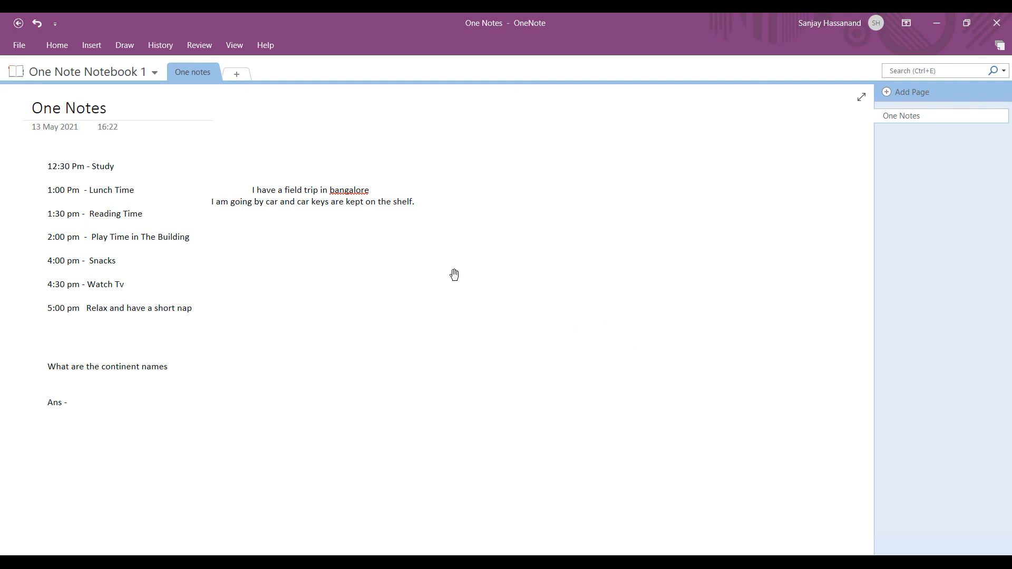
{"action": "left_click", "coordinate": [125, 45]}
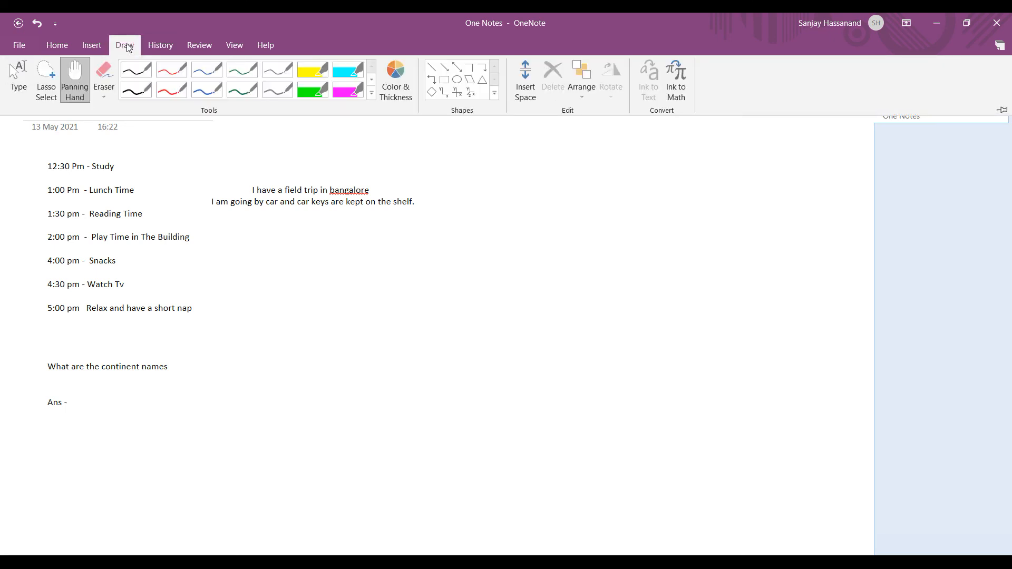
{"action": "left_click", "coordinate": [104, 75]}
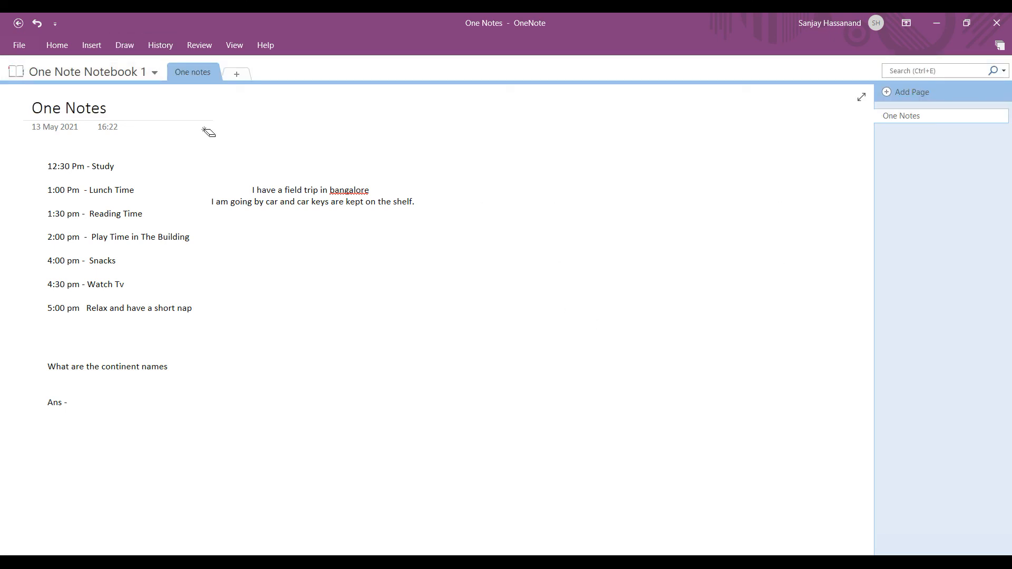
Step: Draw several freehand wavy lines and a closed curved shape with the thin black pen in the empty area beside the notes
{"action": "left_click", "coordinate": [127, 45]}
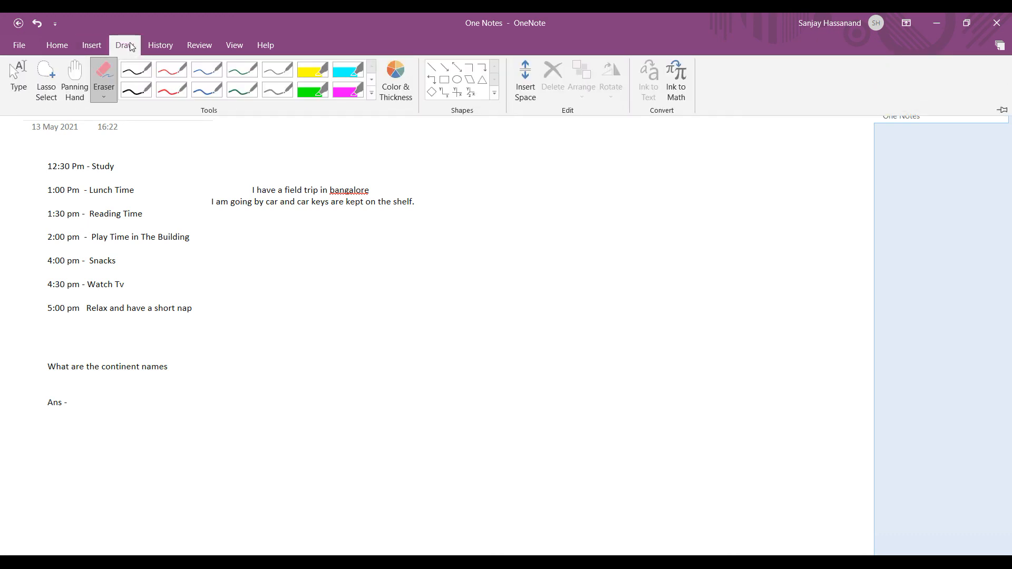
{"action": "left_click", "coordinate": [135, 71]}
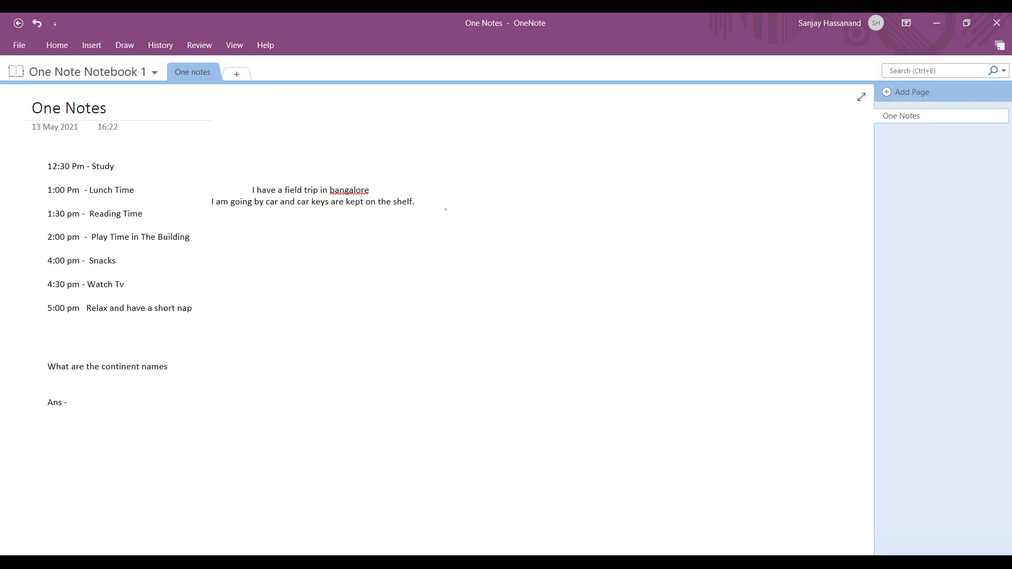
{"action": "mouse_move", "coordinate": [446, 210]}
{"action": "left_mouse_down"}
{"action": "mouse_move", "coordinate": [656, 204]}
{"action": "mouse_move", "coordinate": [703, 225]}
{"action": "left_mouse_up"}
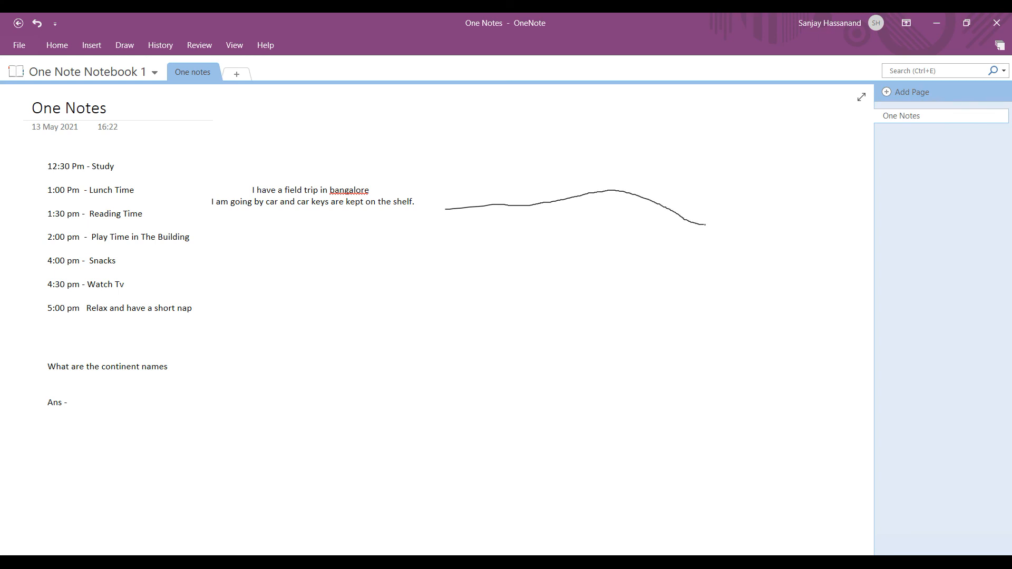
{"action": "mouse_move", "coordinate": [730, 193]}
{"action": "left_mouse_down"}
{"action": "mouse_move", "coordinate": [812, 212]}
{"action": "mouse_move", "coordinate": [852, 180]}
{"action": "left_mouse_up"}
{"action": "left_click_drag", "start_coordinate": [489, 266], "coordinate": [850, 270]}
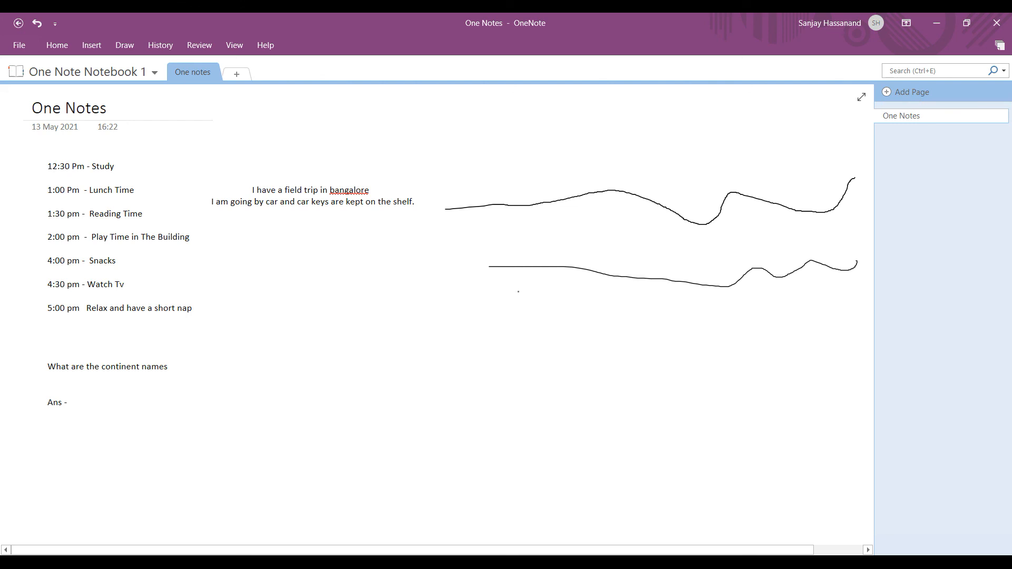
{"action": "mouse_move", "coordinate": [494, 313]}
{"action": "left_mouse_down"}
{"action": "mouse_move", "coordinate": [741, 339]}
{"action": "mouse_move", "coordinate": [815, 319]}
{"action": "left_mouse_up"}
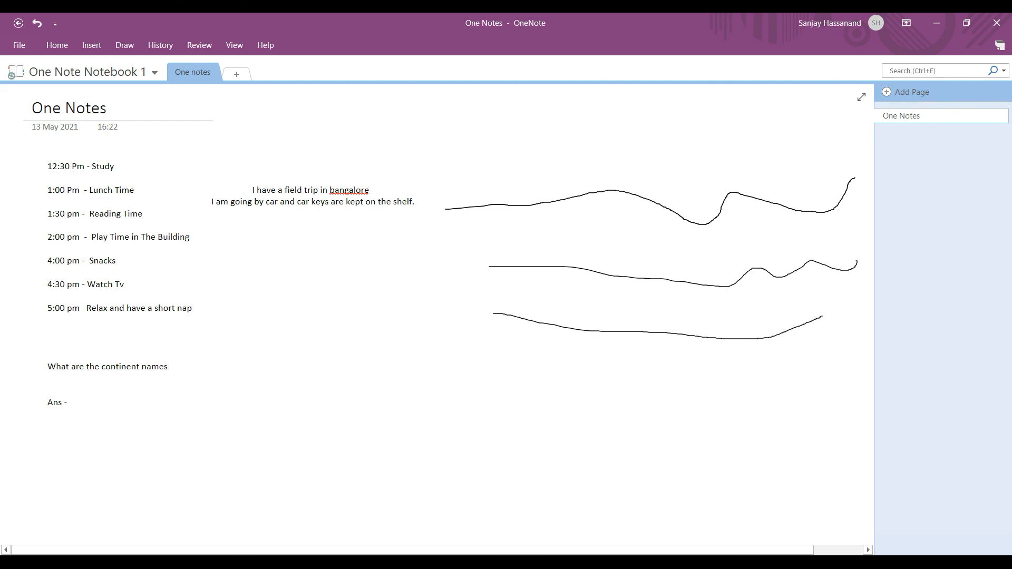
{"action": "mouse_move", "coordinate": [494, 315]}
{"action": "left_mouse_down"}
{"action": "mouse_move", "coordinate": [517, 346]}
{"action": "mouse_move", "coordinate": [737, 401]}
{"action": "mouse_move", "coordinate": [819, 366]}
{"action": "left_mouse_up"}
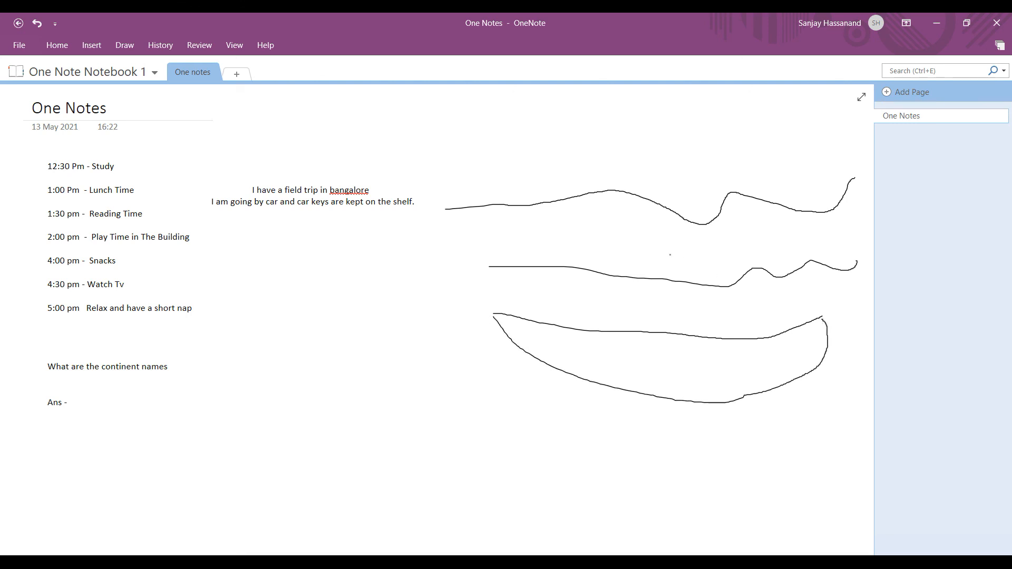
{"action": "left_click_drag", "start_coordinate": [673, 289], "coordinate": [645, 304]}
Step: Erase the black freehand strokes with the Medium Eraser
{"action": "left_click", "coordinate": [128, 45]}
{"action": "left_click", "coordinate": [97, 89]}
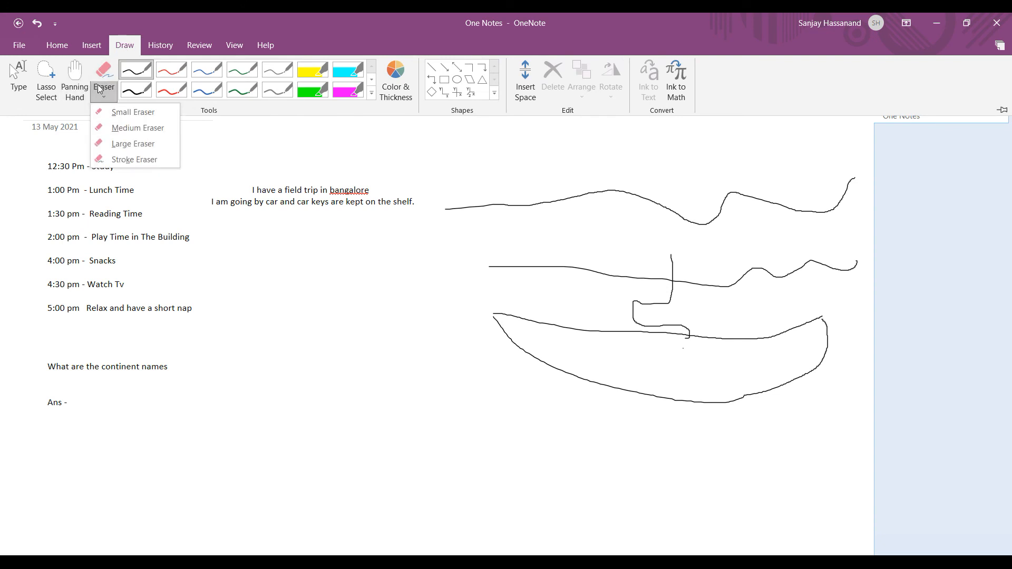
{"action": "left_click", "coordinate": [138, 127]}
{"action": "mouse_move", "coordinate": [523, 190]}
{"action": "left_mouse_down"}
{"action": "mouse_move", "coordinate": [576, 151]}
{"action": "mouse_move", "coordinate": [508, 232]}
{"action": "mouse_move", "coordinate": [495, 210]}
{"action": "mouse_move", "coordinate": [594, 192]}
{"action": "mouse_move", "coordinate": [735, 214]}
{"action": "mouse_move", "coordinate": [744, 196]}
{"action": "mouse_move", "coordinate": [709, 198]}
{"action": "mouse_move", "coordinate": [857, 203]}
{"action": "mouse_move", "coordinate": [854, 174]}
{"action": "mouse_move", "coordinate": [843, 202]}
{"action": "mouse_move", "coordinate": [753, 201]}
{"action": "mouse_move", "coordinate": [557, 229]}
{"action": "mouse_move", "coordinate": [466, 215]}
{"action": "mouse_move", "coordinate": [493, 264]}
{"action": "mouse_move", "coordinate": [695, 281]}
{"action": "mouse_move", "coordinate": [852, 271]}
{"action": "mouse_move", "coordinate": [766, 279]}
{"action": "mouse_move", "coordinate": [666, 248]}
{"action": "mouse_move", "coordinate": [681, 276]}
{"action": "mouse_move", "coordinate": [666, 300]}
{"action": "mouse_move", "coordinate": [634, 312]}
{"action": "mouse_move", "coordinate": [691, 337]}
{"action": "mouse_move", "coordinate": [499, 318]}
{"action": "mouse_move", "coordinate": [589, 398]}
{"action": "mouse_move", "coordinate": [729, 409]}
{"action": "mouse_move", "coordinate": [809, 362]}
{"action": "mouse_move", "coordinate": [825, 324]}
{"action": "mouse_move", "coordinate": [814, 364]}
{"action": "mouse_move", "coordinate": [777, 386]}
{"action": "mouse_move", "coordinate": [693, 395]}
{"action": "mouse_move", "coordinate": [564, 370]}
{"action": "mouse_move", "coordinate": [691, 400]}
{"action": "mouse_move", "coordinate": [757, 395]}
{"action": "mouse_move", "coordinate": [829, 316]}
{"action": "mouse_move", "coordinate": [701, 335]}
{"action": "mouse_move", "coordinate": [640, 331]}
{"action": "mouse_move", "coordinate": [636, 285]}
{"action": "mouse_move", "coordinate": [585, 271]}
{"action": "left_mouse_up"}
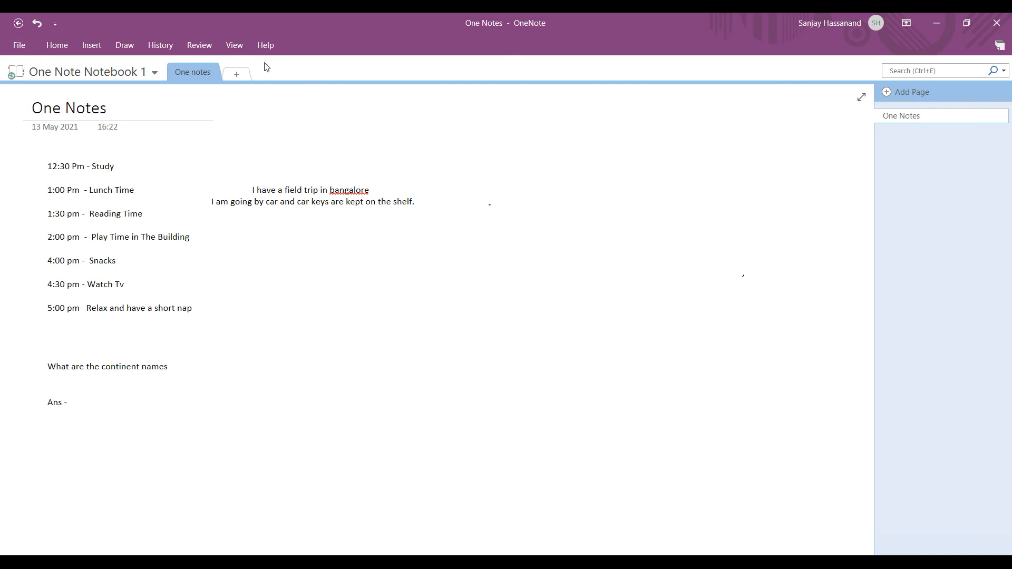
Step: Draw a freehand figure with curves, a closed shape and small loops beside the notes using the blue pen
{"action": "left_click", "coordinate": [123, 45]}
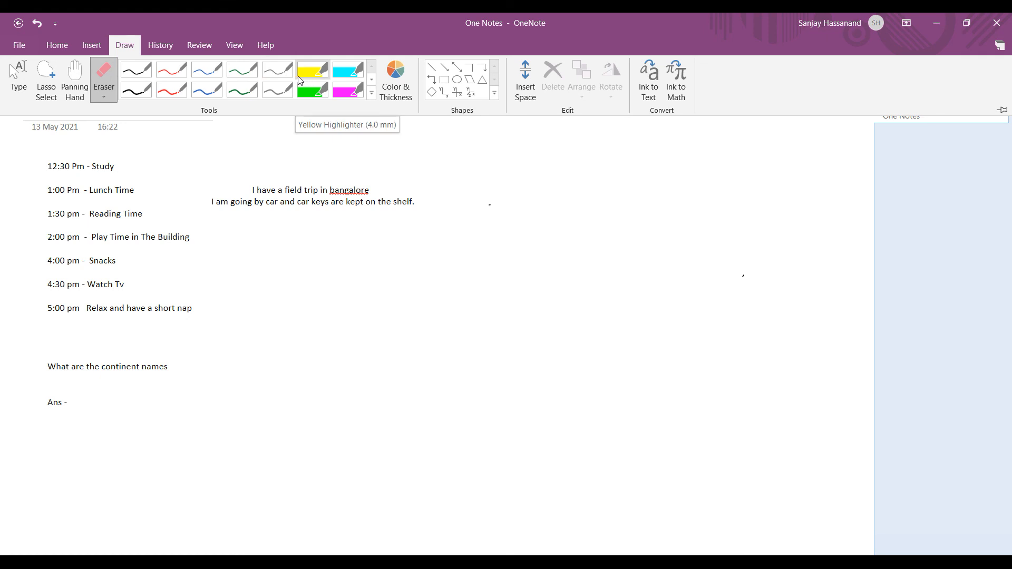
{"action": "left_click", "coordinate": [208, 91]}
{"action": "mouse_move", "coordinate": [483, 204]}
{"action": "left_mouse_down"}
{"action": "mouse_move", "coordinate": [536, 232]}
{"action": "mouse_move", "coordinate": [675, 163]}
{"action": "mouse_move", "coordinate": [598, 148]}
{"action": "mouse_move", "coordinate": [558, 168]}
{"action": "mouse_move", "coordinate": [614, 226]}
{"action": "mouse_move", "coordinate": [654, 248]}
{"action": "mouse_move", "coordinate": [644, 289]}
{"action": "mouse_move", "coordinate": [546, 281]}
{"action": "mouse_move", "coordinate": [523, 266]}
{"action": "left_mouse_up"}
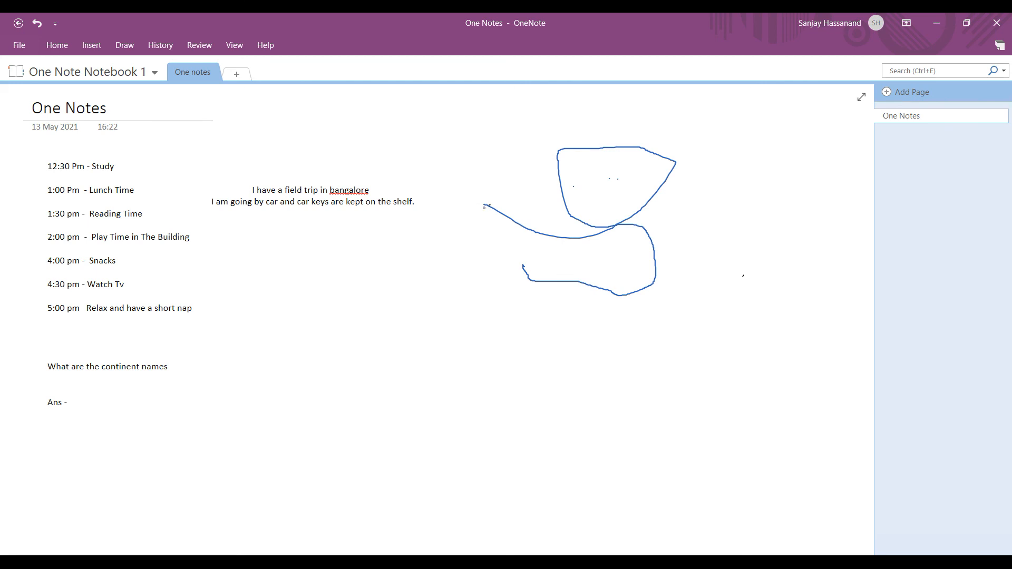
{"action": "mouse_move", "coordinate": [484, 213]}
{"action": "left_mouse_down"}
{"action": "mouse_move", "coordinate": [492, 226]}
{"action": "mouse_move", "coordinate": [489, 205]}
{"action": "left_mouse_up"}
{"action": "mouse_move", "coordinate": [500, 290]}
{"action": "left_mouse_down"}
{"action": "mouse_move", "coordinate": [528, 282]}
{"action": "mouse_move", "coordinate": [489, 275]}
{"action": "mouse_move", "coordinate": [525, 282]}
{"action": "mouse_move", "coordinate": [497, 281]}
{"action": "mouse_move", "coordinate": [516, 255]}
{"action": "left_mouse_up"}
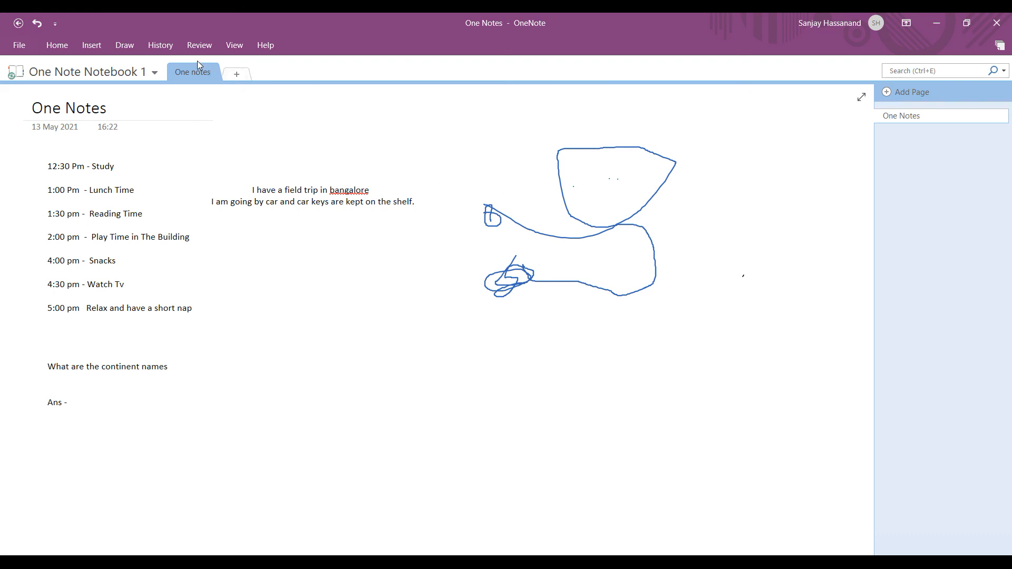
Step: Remove the blue freehand drawing from the page with the Stroke Eraser
{"action": "left_click", "coordinate": [161, 45]}
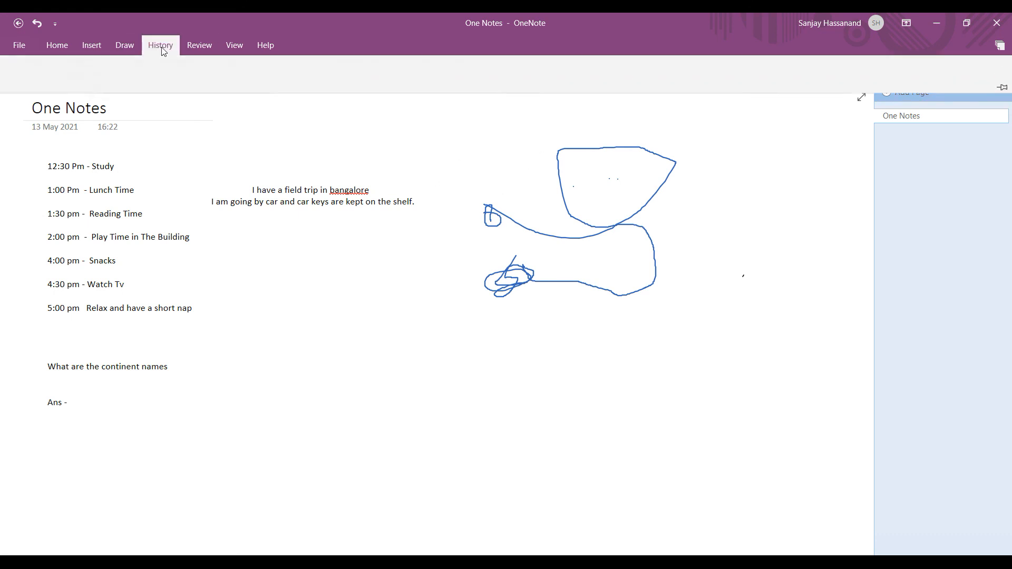
{"action": "left_click", "coordinate": [125, 45]}
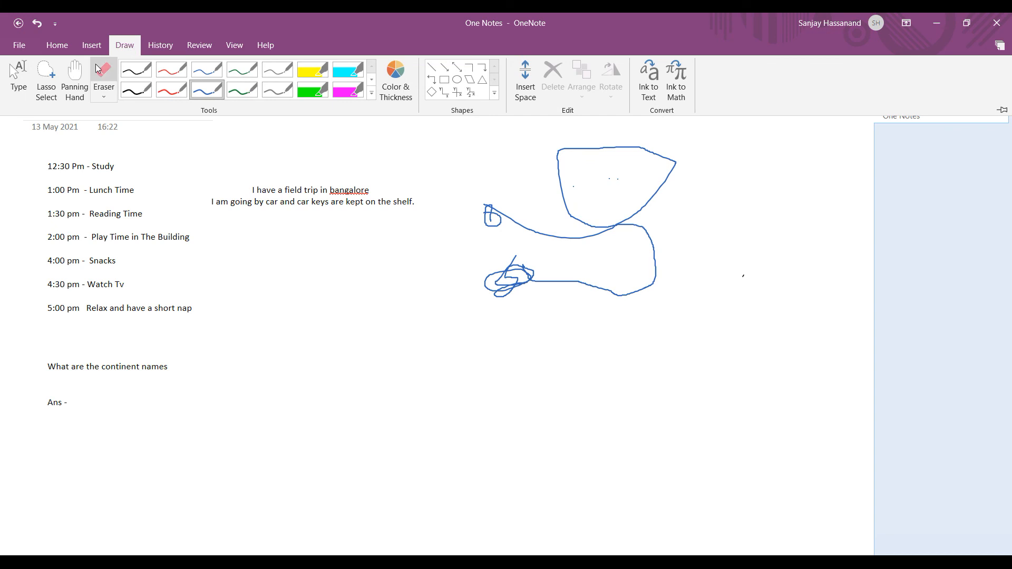
{"action": "left_click", "coordinate": [95, 72]}
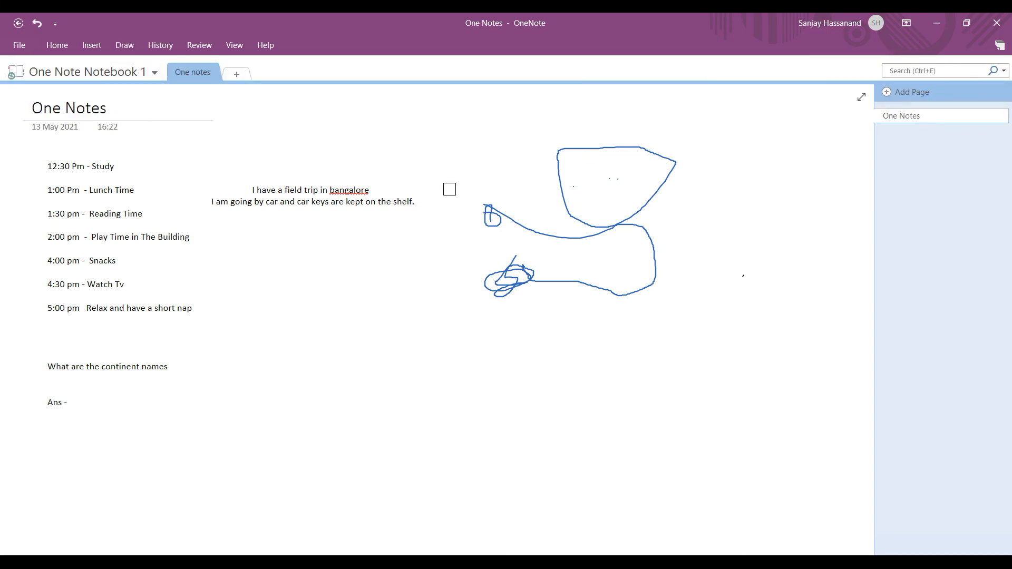
{"action": "left_click", "coordinate": [125, 45]}
{"action": "left_click", "coordinate": [100, 94]}
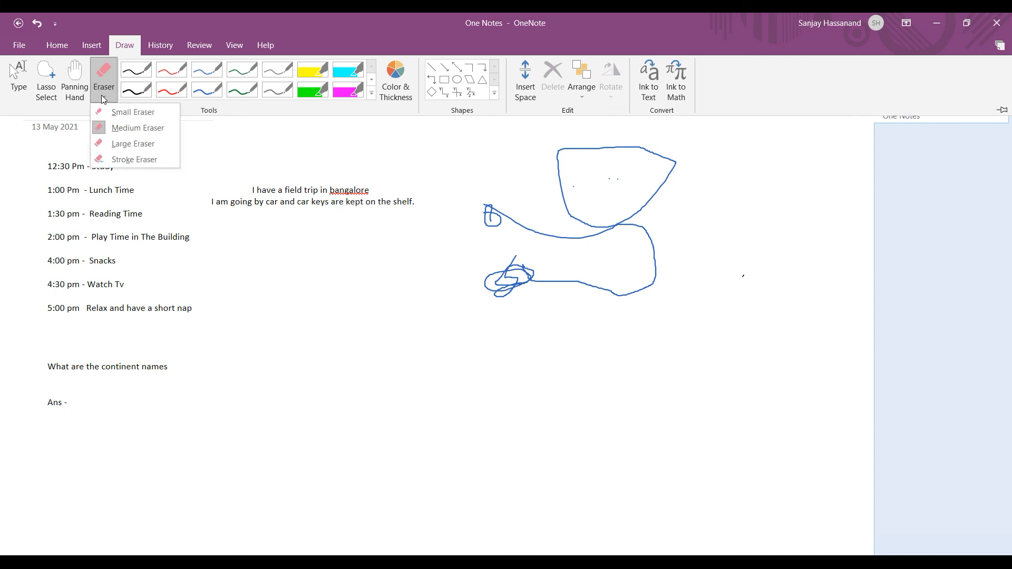
{"action": "left_click", "coordinate": [127, 159]}
{"action": "mouse_move", "coordinate": [467, 199]}
{"action": "left_mouse_down"}
{"action": "mouse_move", "coordinate": [682, 296]}
{"action": "mouse_move", "coordinate": [507, 287]}
{"action": "left_mouse_up"}
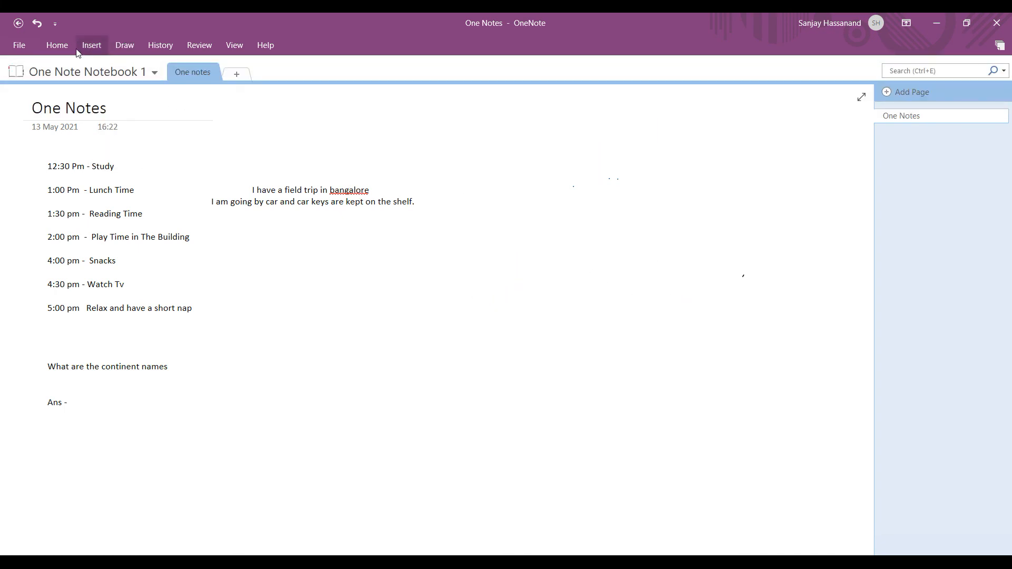
Step: Highlight the line "I have a field trip in bangalore" with the yellow 4.0 mm highlighter
{"action": "left_click", "coordinate": [91, 46]}
{"action": "left_click", "coordinate": [121, 45]}
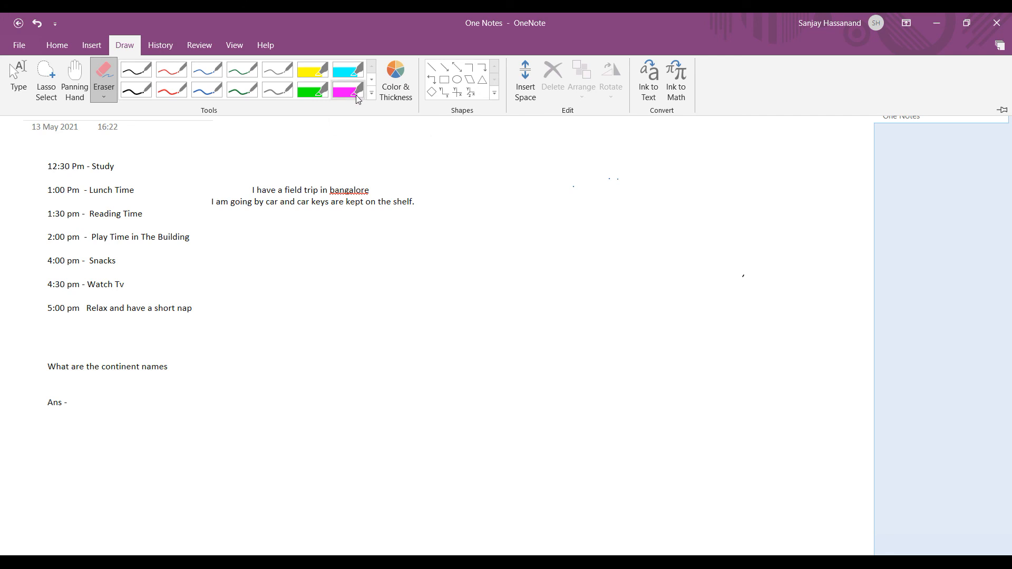
{"action": "left_click", "coordinate": [319, 72]}
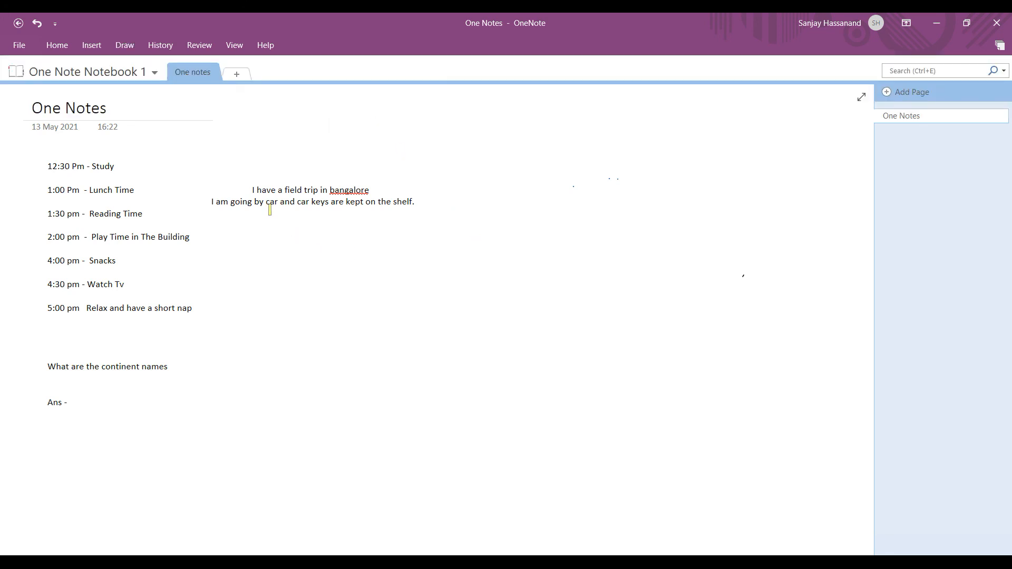
{"action": "left_click_drag", "start_coordinate": [250, 190], "coordinate": [374, 188]}
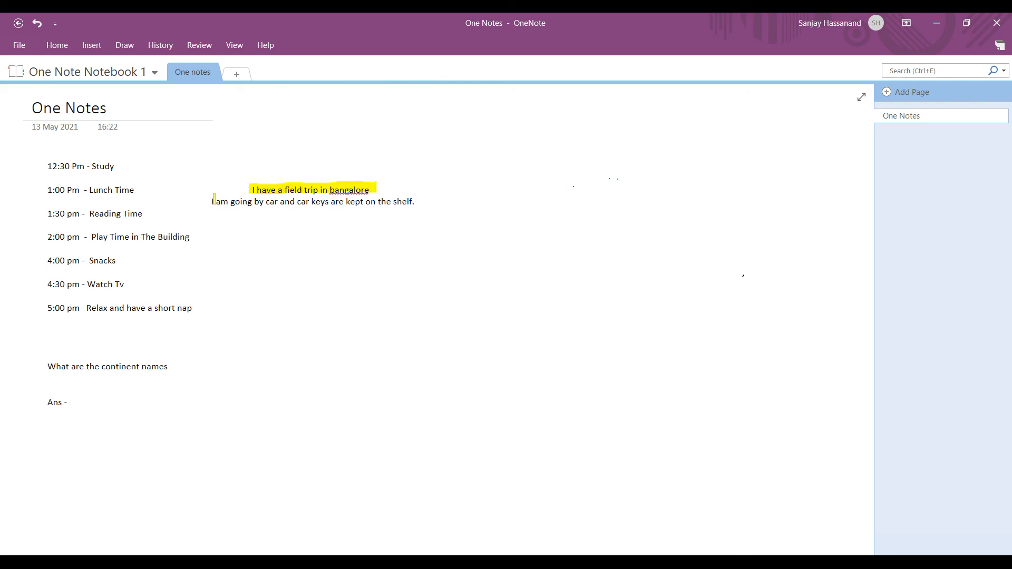
Step: Highlight the line "I am going by car and car keys are kept on the shelf." in yellow and undo the highlights on both lines
{"action": "left_click_drag", "start_coordinate": [216, 203], "coordinate": [418, 200]}
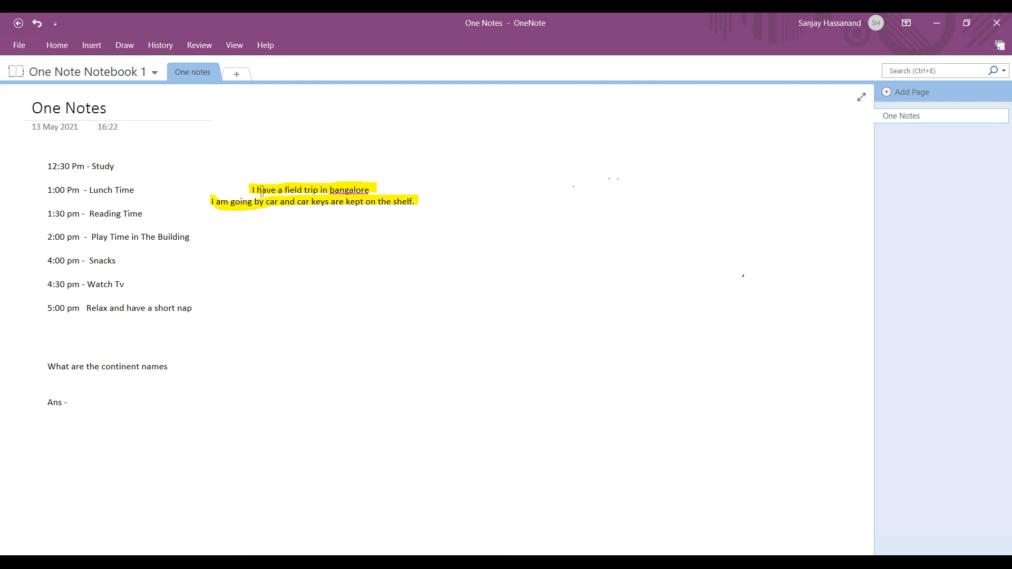
{"action": "key", "text": "ctrl+z"}
{"action": "key", "text": "ctrl+z"}
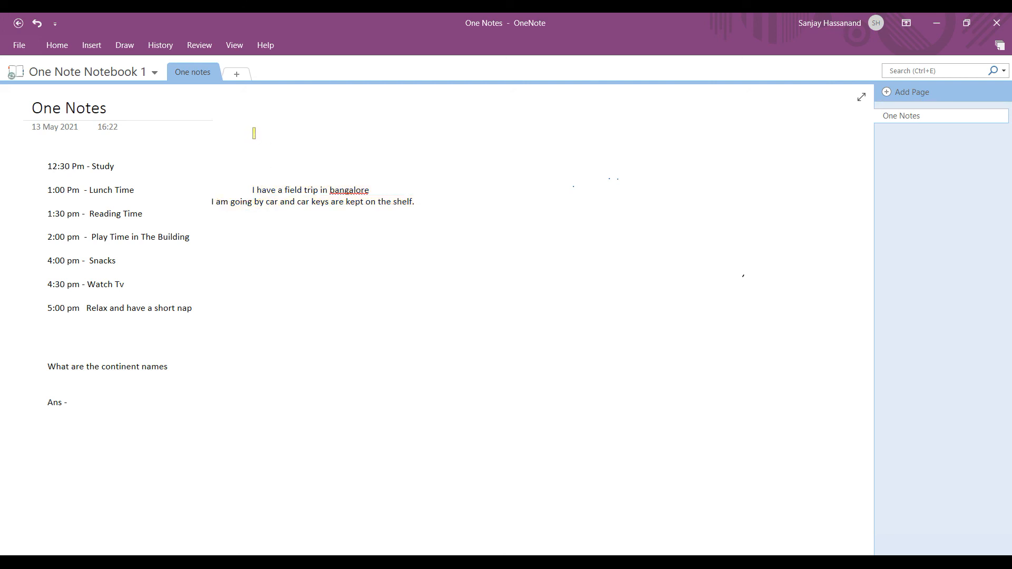
Step: Draw a large rectangle beside the schedule notes with the Rectangle shape in the yellow highlighter style
{"action": "left_click", "coordinate": [120, 45]}
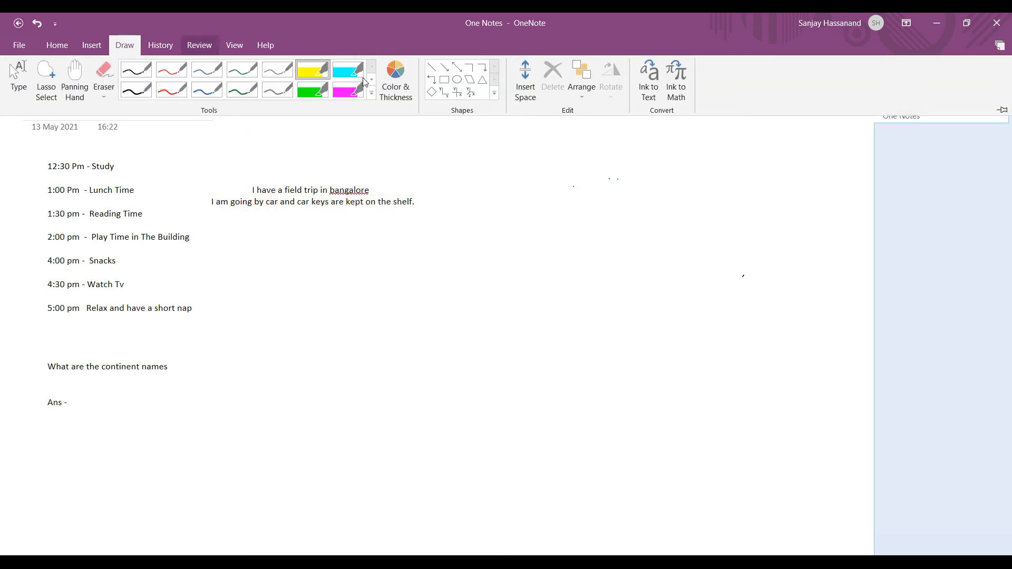
{"action": "left_click", "coordinate": [442, 81]}
{"action": "mouse_move", "coordinate": [443, 219]}
{"action": "left_mouse_down"}
{"action": "mouse_move", "coordinate": [664, 277]}
{"action": "mouse_move", "coordinate": [754, 441]}
{"action": "mouse_move", "coordinate": [822, 442]}
{"action": "left_mouse_up"}
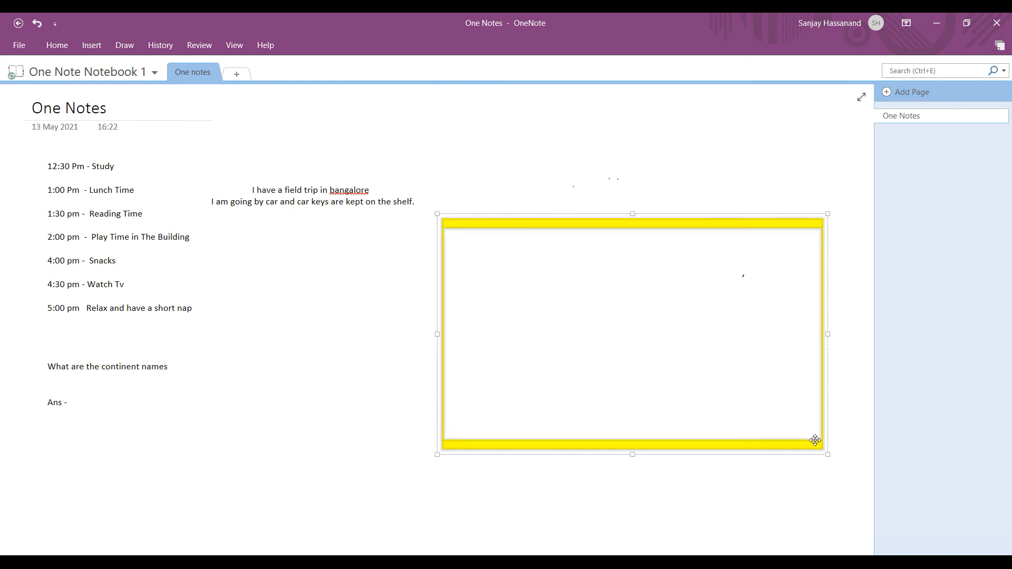
{"action": "left_click", "coordinate": [573, 103]}
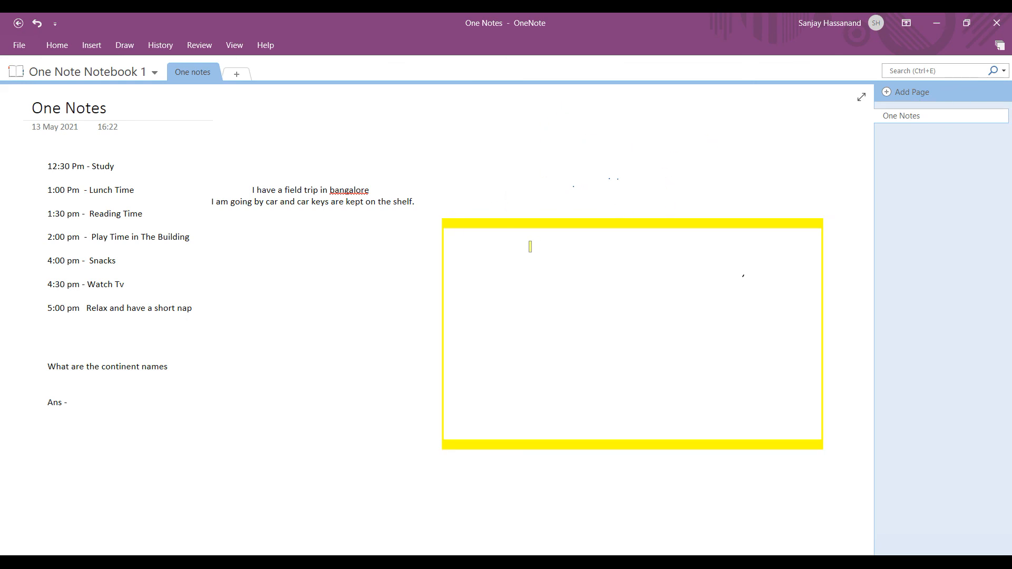
{"action": "left_click", "coordinate": [125, 45]}
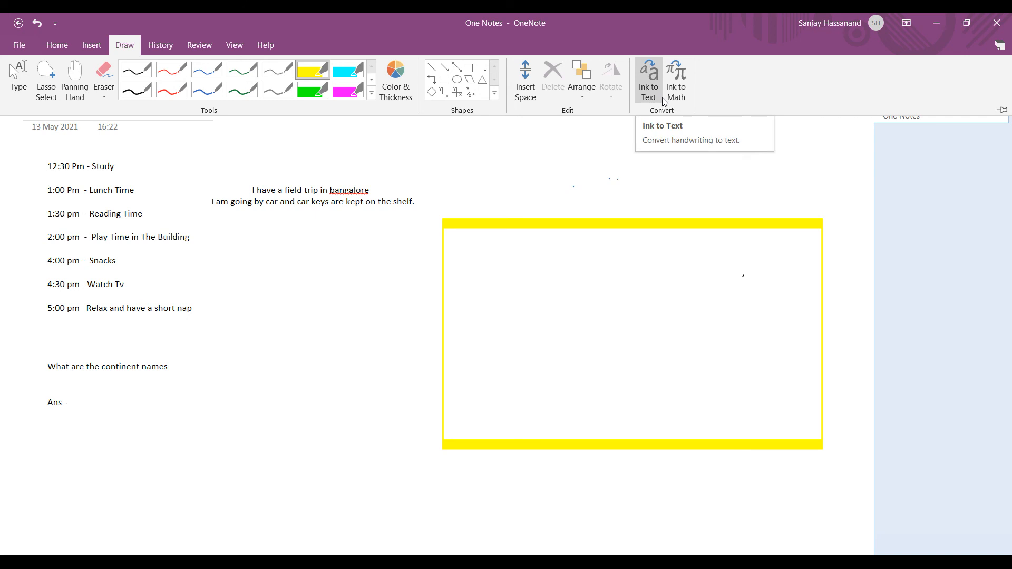
{"action": "left_click", "coordinate": [192, 52]}
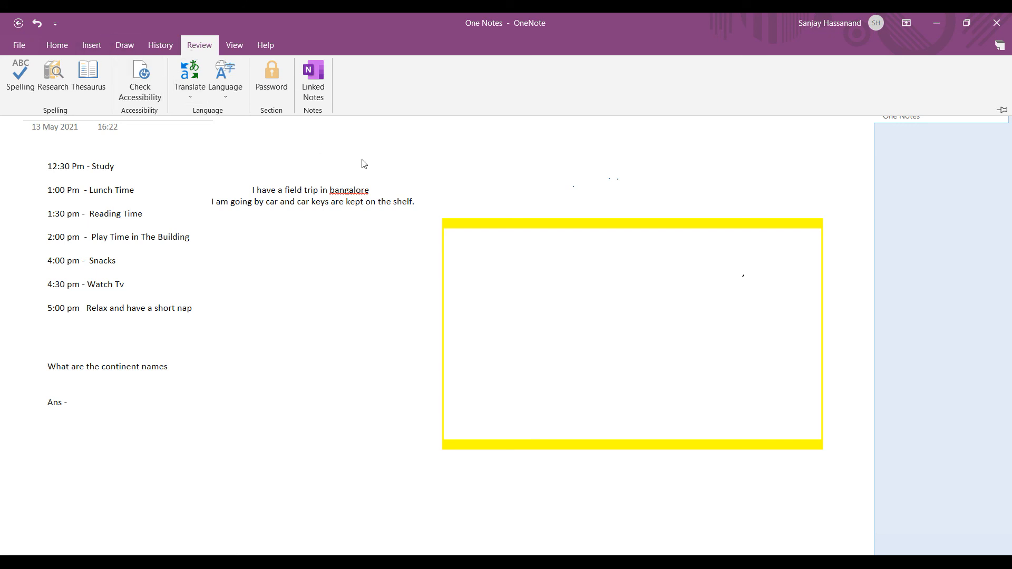
{"action": "left_click", "coordinate": [473, 247]}
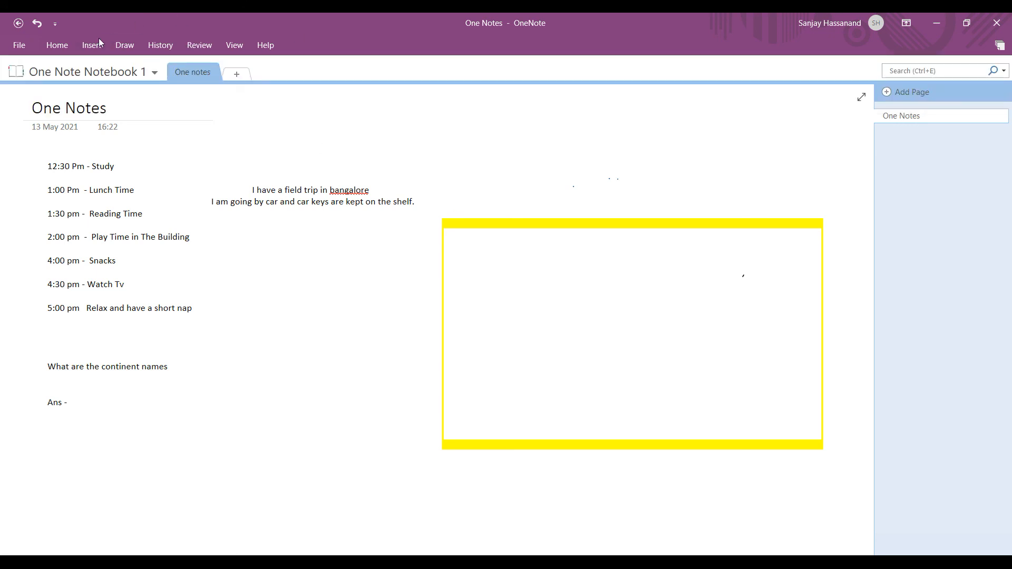
Step: Try to draw a horizontal yellow highlighter stroke just below the rectangle's upper edge
{"action": "left_click", "coordinate": [83, 44]}
{"action": "left_click", "coordinate": [122, 48]}
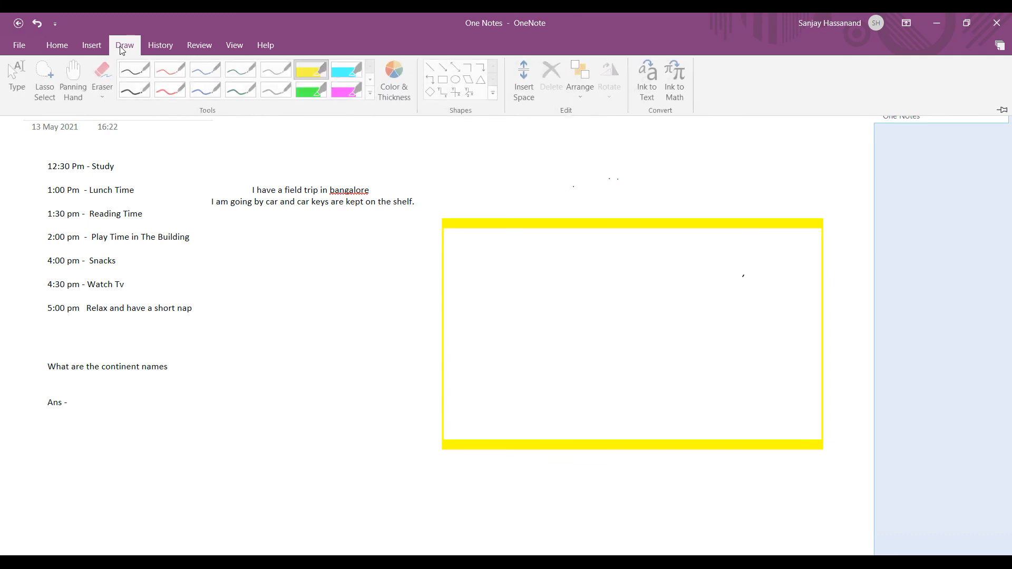
{"action": "left_click", "coordinate": [313, 74]}
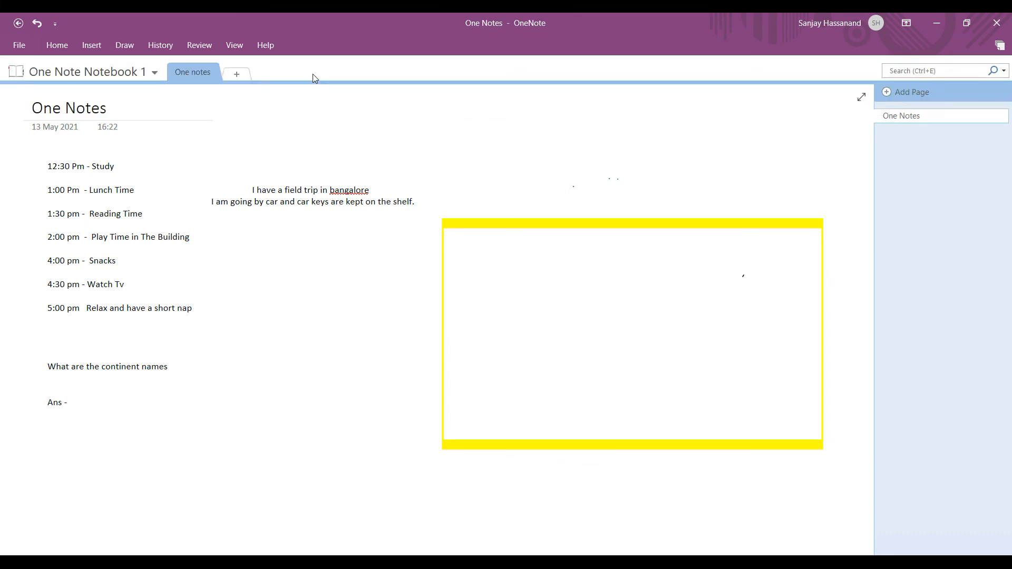
{"action": "left_click_drag", "start_coordinate": [615, 231], "coordinate": [631, 232]}
{"action": "right_click", "coordinate": [452, 230]}
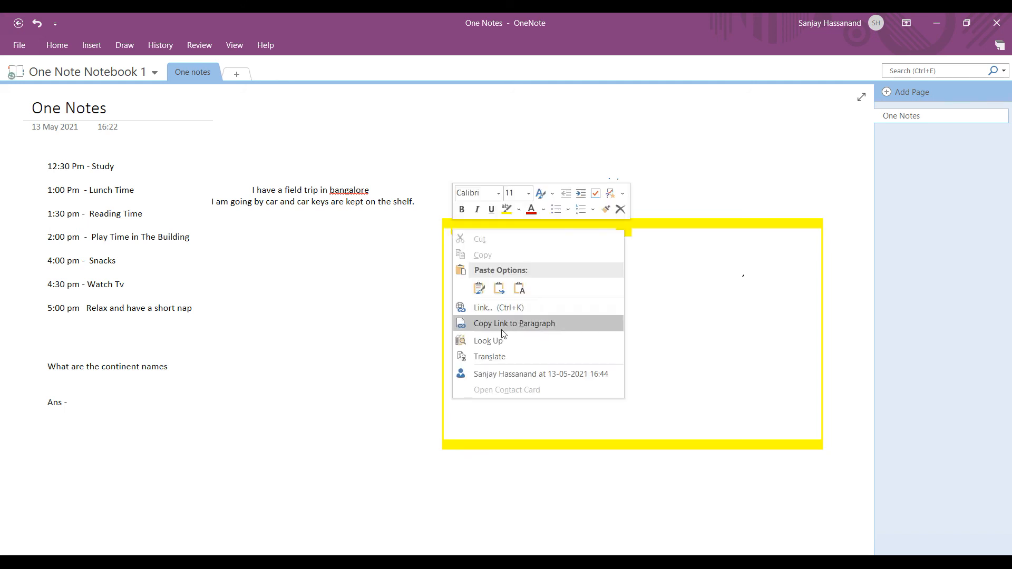
{"action": "left_click", "coordinate": [676, 264]}
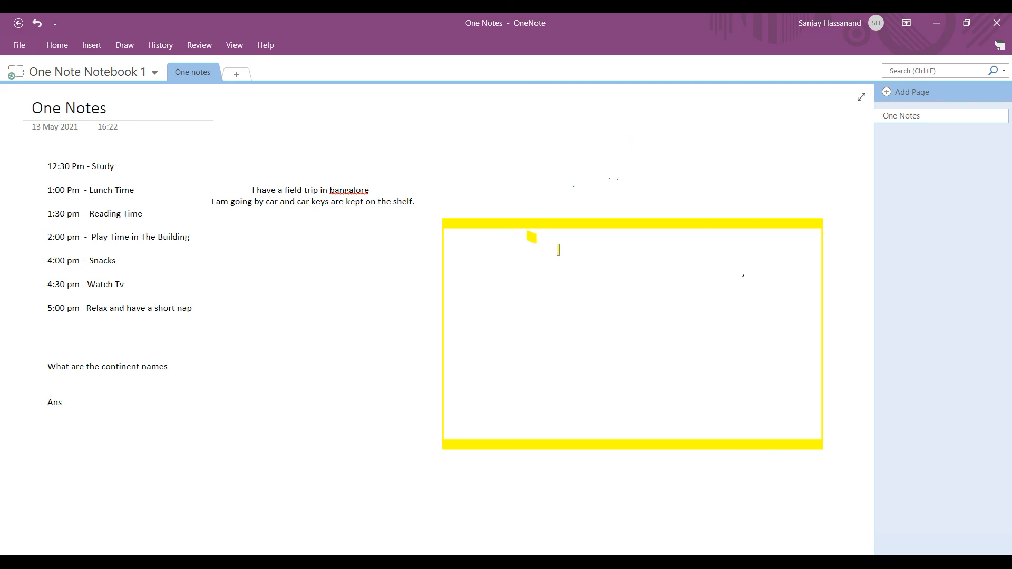
Step: Draw one diagonal and one nearly horizontal yellow highlighter stroke inside the rectangle, both starting near its upper edge
{"action": "left_click_drag", "start_coordinate": [529, 233], "coordinate": [672, 293]}
{"action": "right_click", "coordinate": [604, 231]}
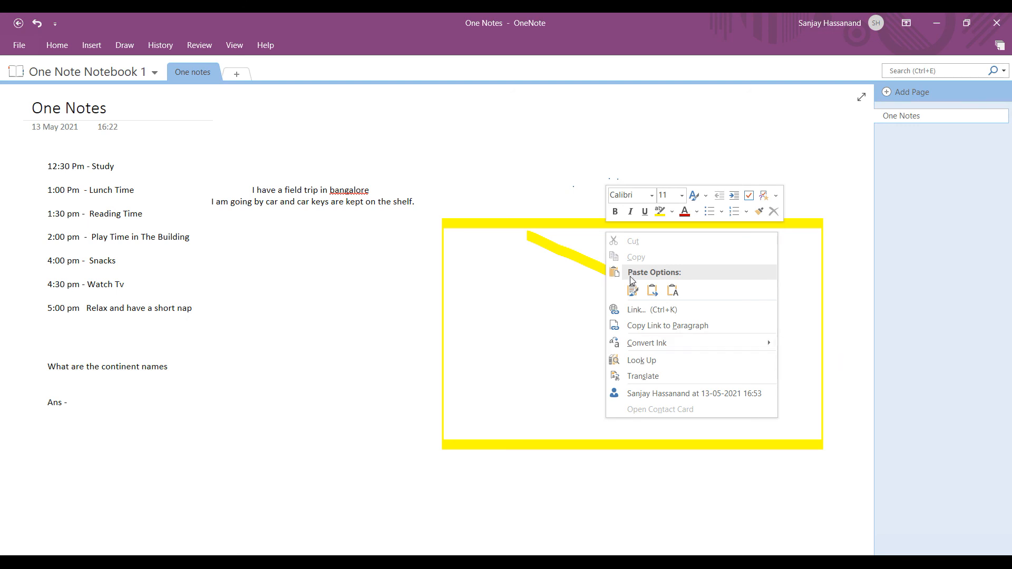
{"action": "left_click", "coordinate": [503, 267]}
{"action": "left_click_drag", "start_coordinate": [527, 231], "coordinate": [698, 236]}
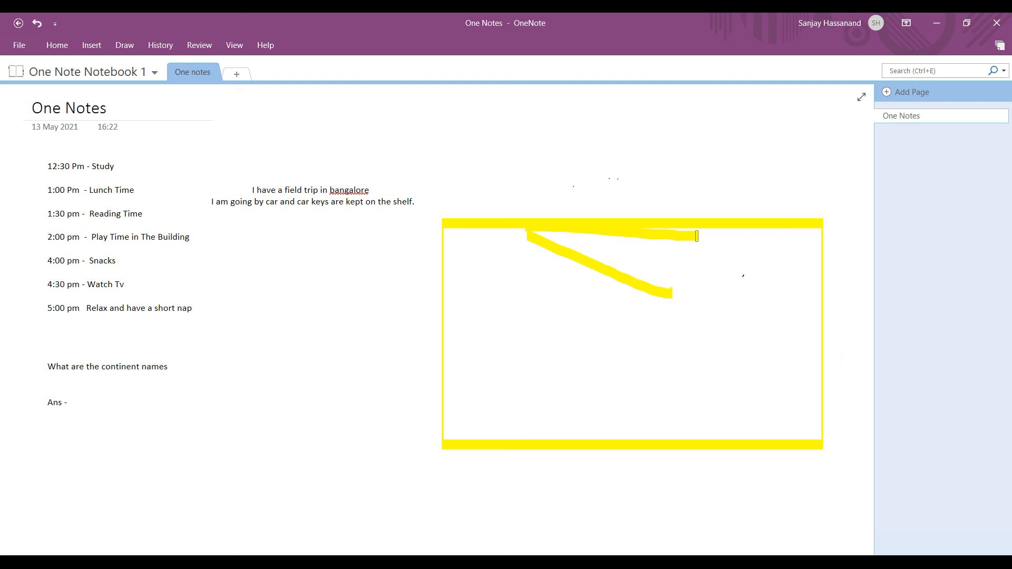
{"action": "right_click", "coordinate": [697, 236]}
{"action": "left_click", "coordinate": [704, 252]}
{"action": "right_click", "coordinate": [602, 230]}
{"action": "left_click", "coordinate": [618, 277]}
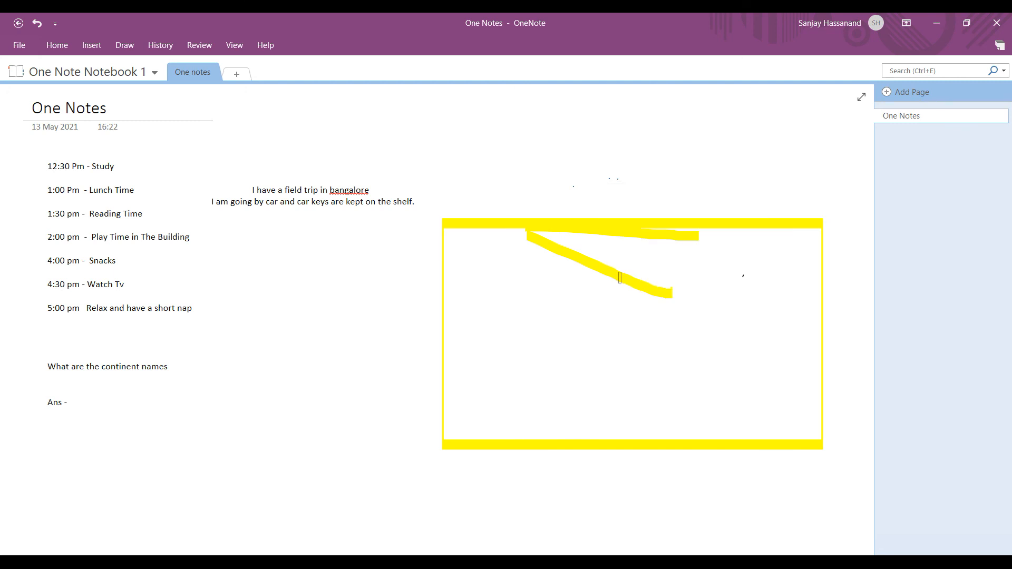
Step: Add a text note reading "Cricket and foitball and basketball" in the empty area below the schedule notes
{"action": "left_click", "coordinate": [510, 253]}
{"action": "type", "text": "C"}
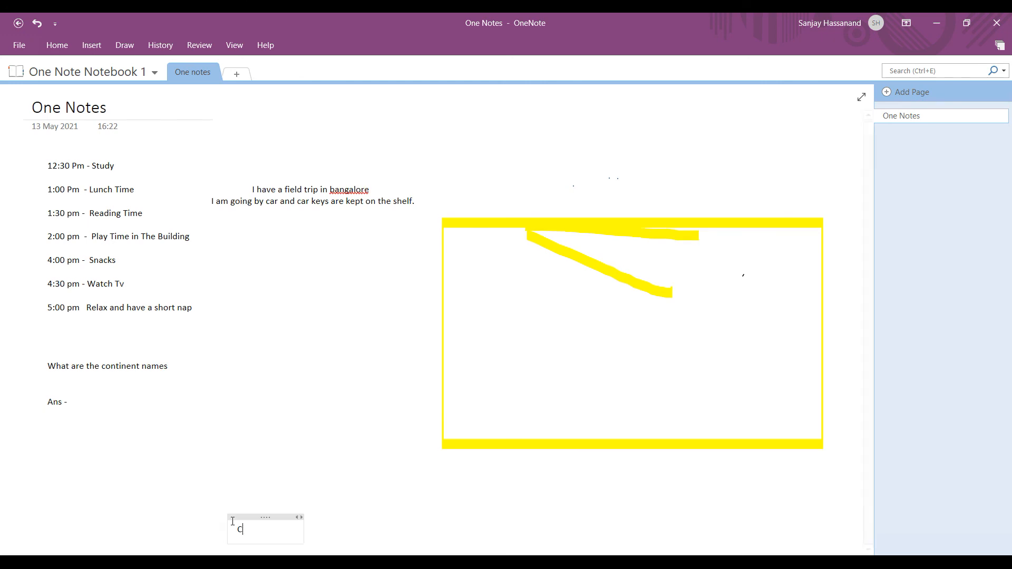
{"action": "type", "text": "ricket"}
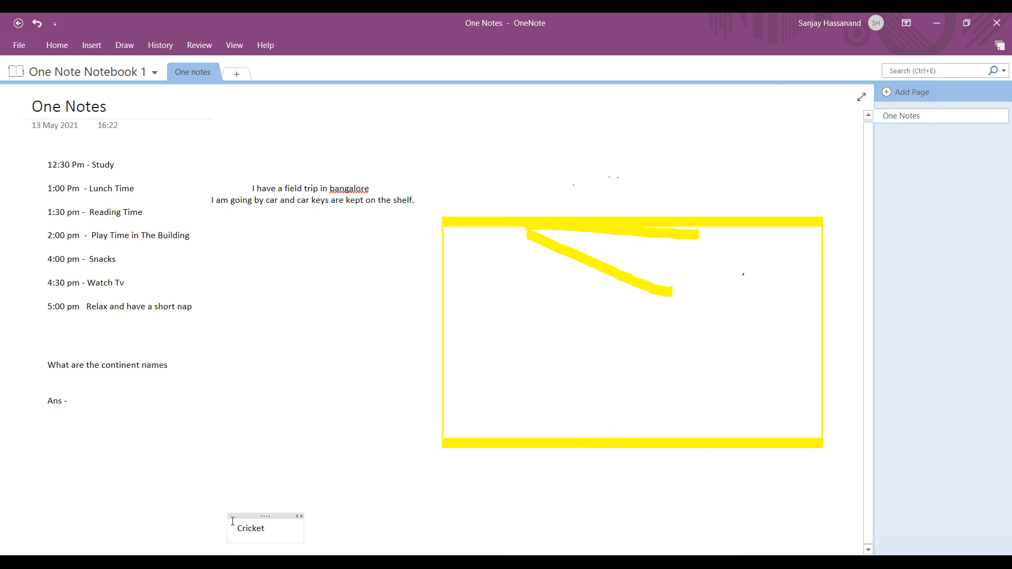
{"action": "type", "text": " and foitball "}
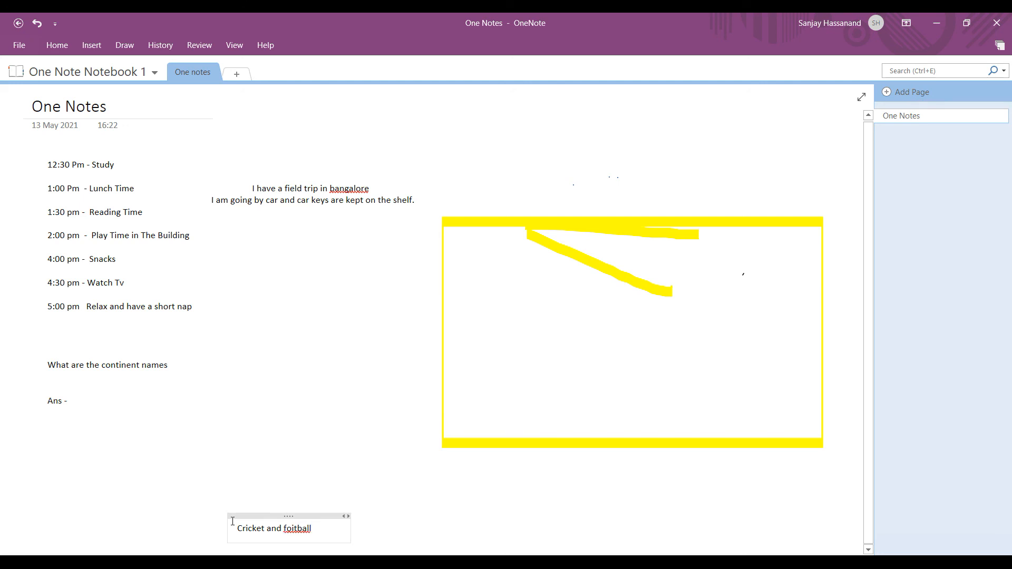
{"action": "type", "text": "and basketba,"}
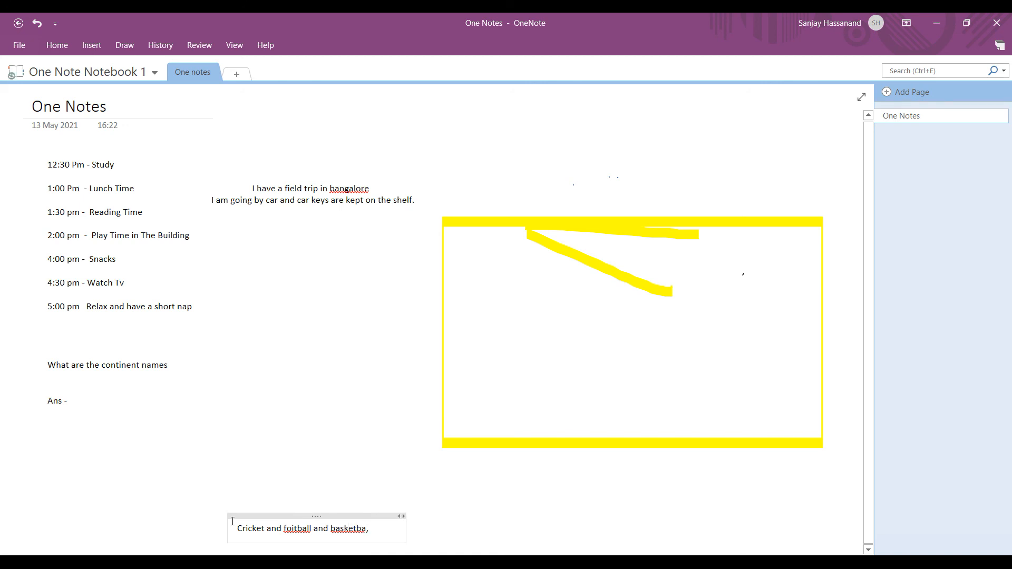
{"action": "type", "text": "=ll"}
{"action": "key", "text": "BackSpace"}
{"action": "key", "text": "BackSpace"}
{"action": "key", "text": "BackSpace"}
{"action": "key", "text": "BackSpace"}
{"action": "key", "text": "BackSpace"}
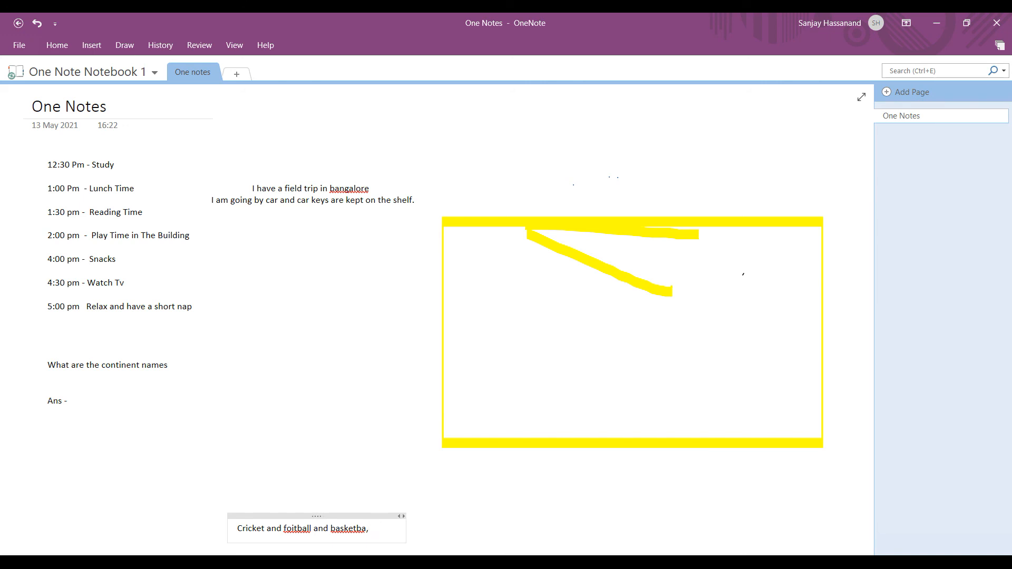
{"action": "type", "text": "ll"}
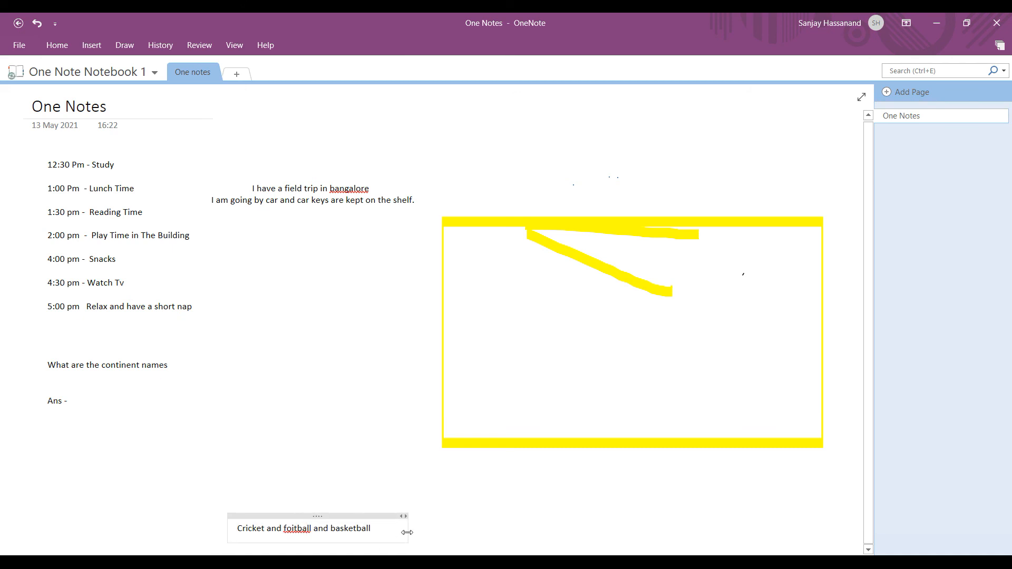
Step: Spell-check the sports line, replacing "foitball" with "football", and close the proofing after continuing the check to the rest of the page
{"action": "left_click_drag", "start_coordinate": [387, 529], "coordinate": [236, 528]}
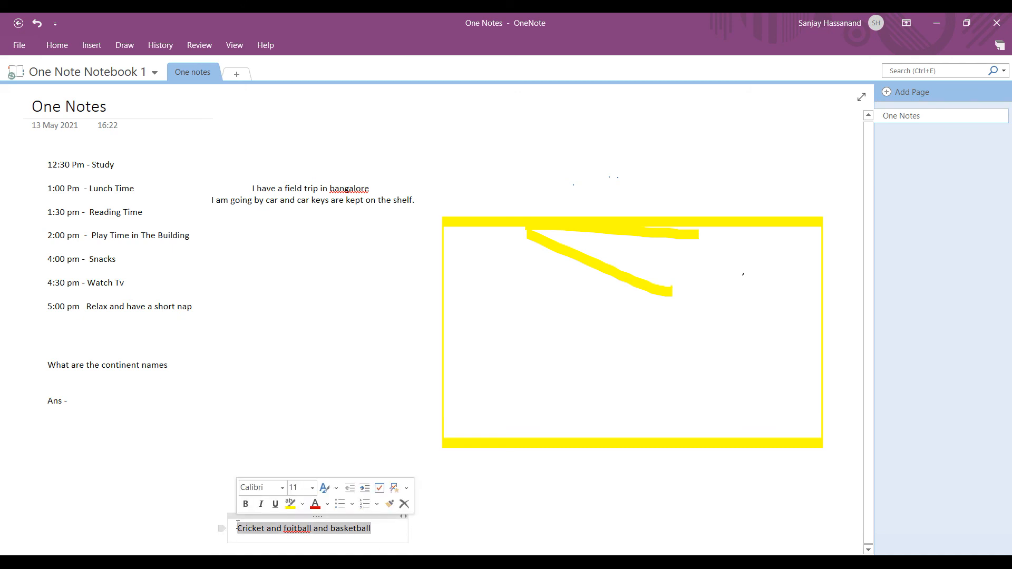
{"action": "left_click", "coordinate": [185, 42]}
{"action": "left_click", "coordinate": [24, 74]}
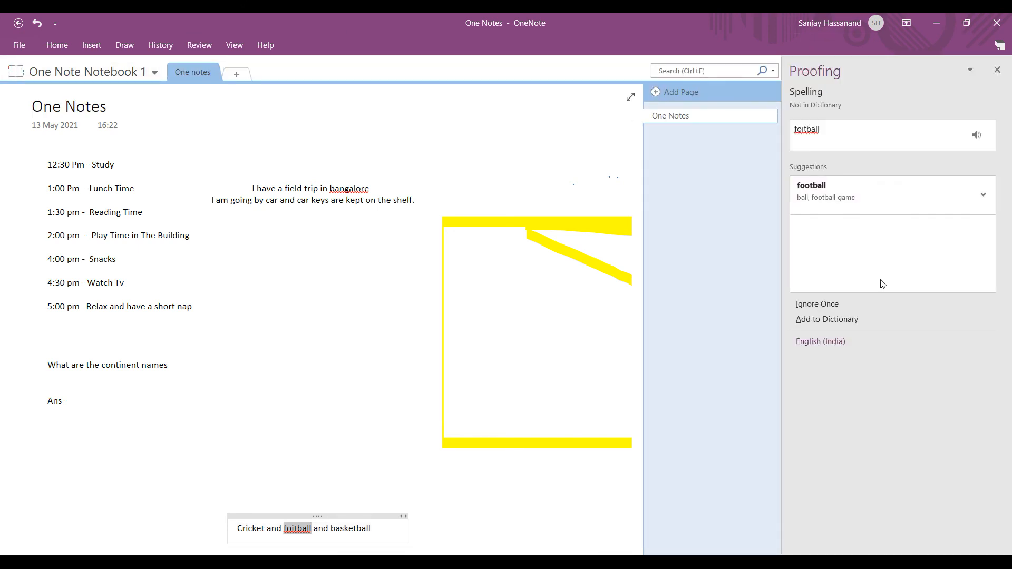
{"action": "left_click", "coordinate": [852, 192]}
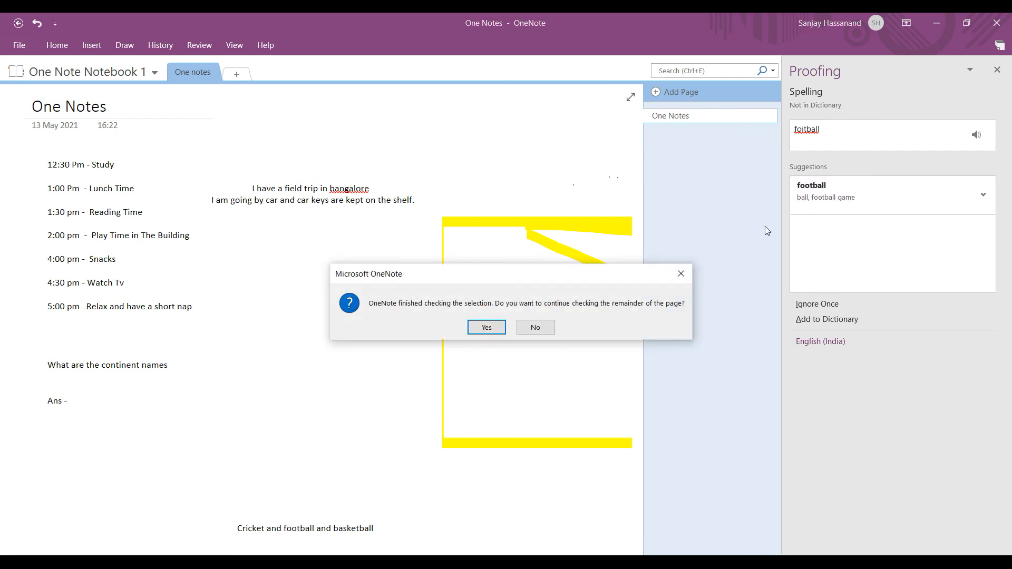
{"action": "left_click", "coordinate": [490, 330]}
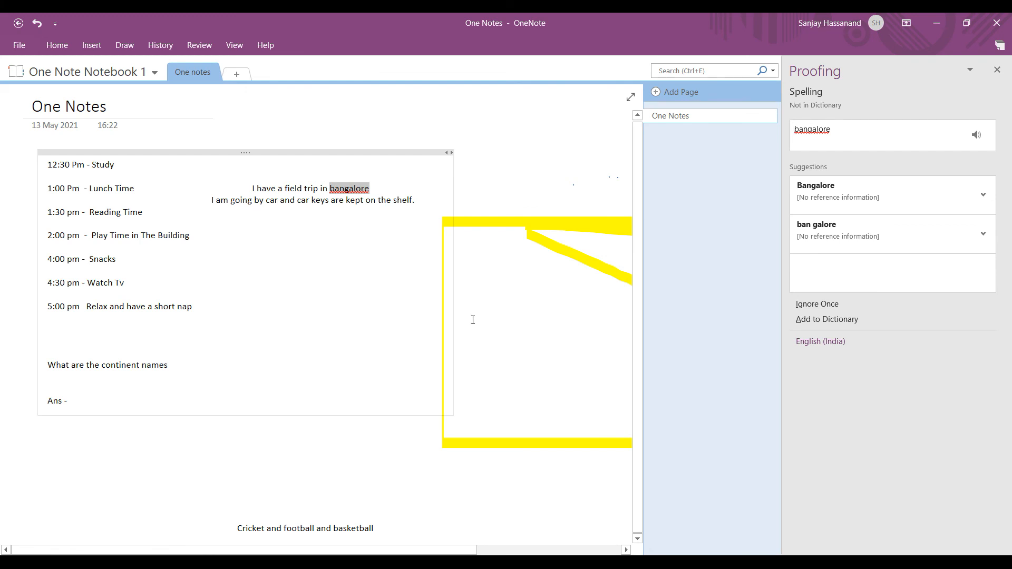
{"action": "left_click", "coordinate": [996, 70]}
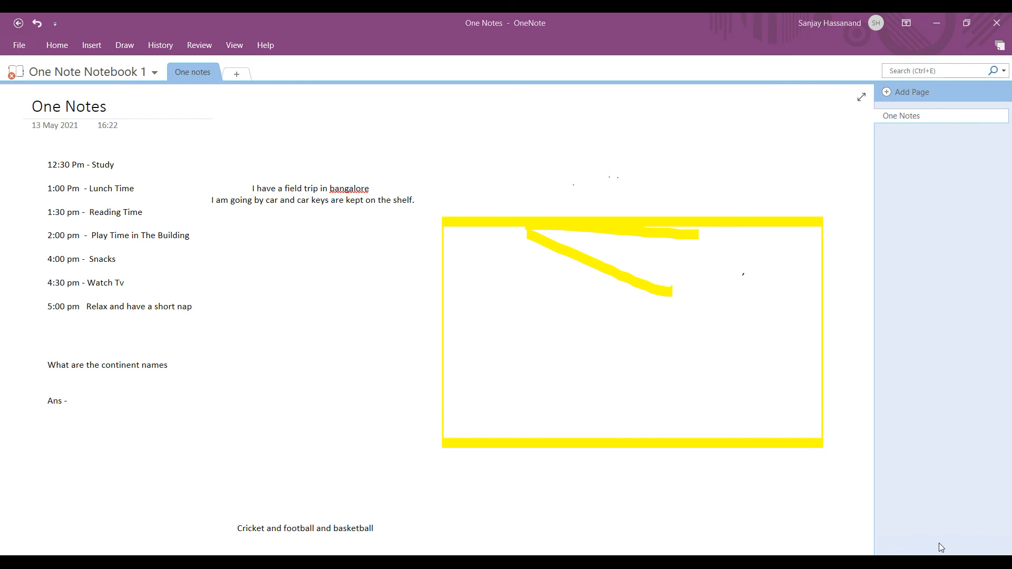